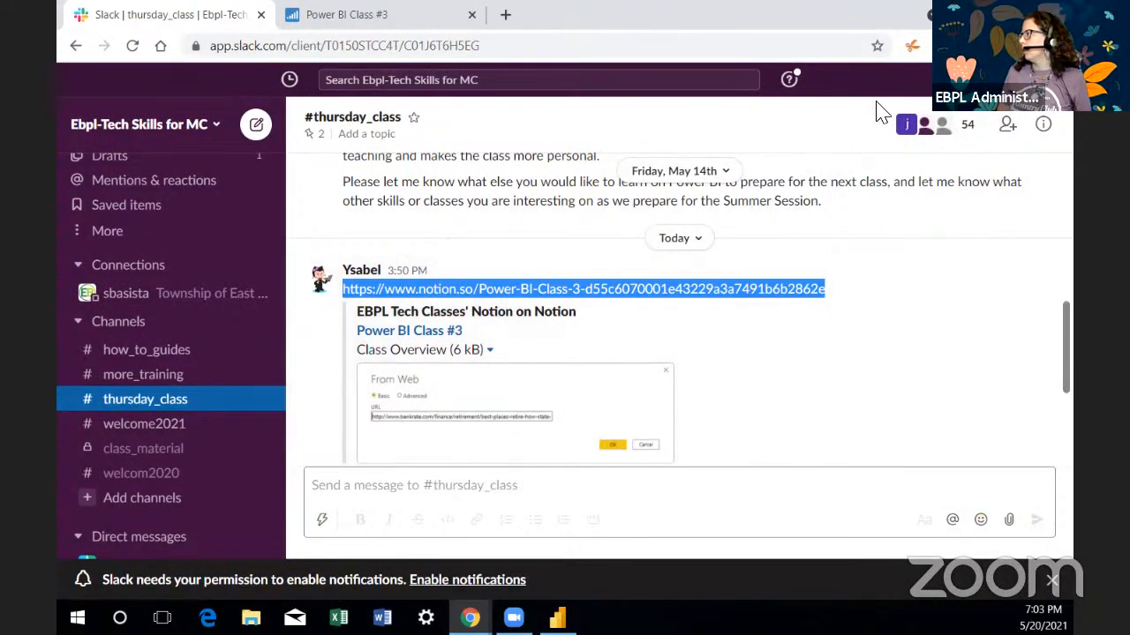
# Step: Dismiss the notification permission banner in Slack and restore the maximized browser window to a smaller size
pyautogui.moveTo(872, 81); pyautogui.dragTo(883, 113)
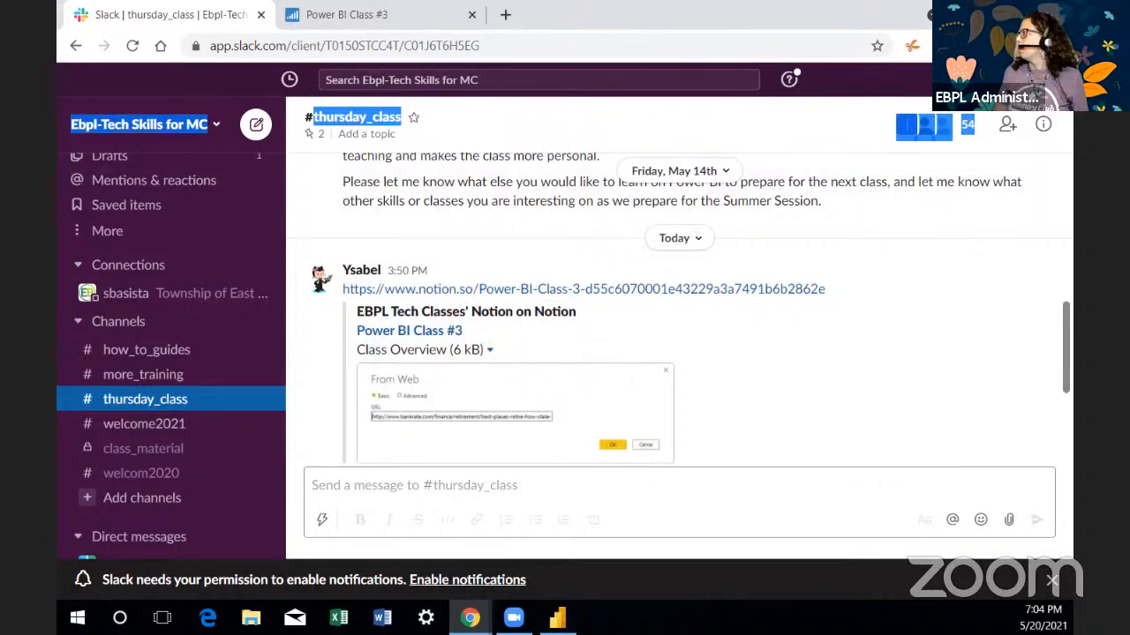
pyautogui.click(865, 90)
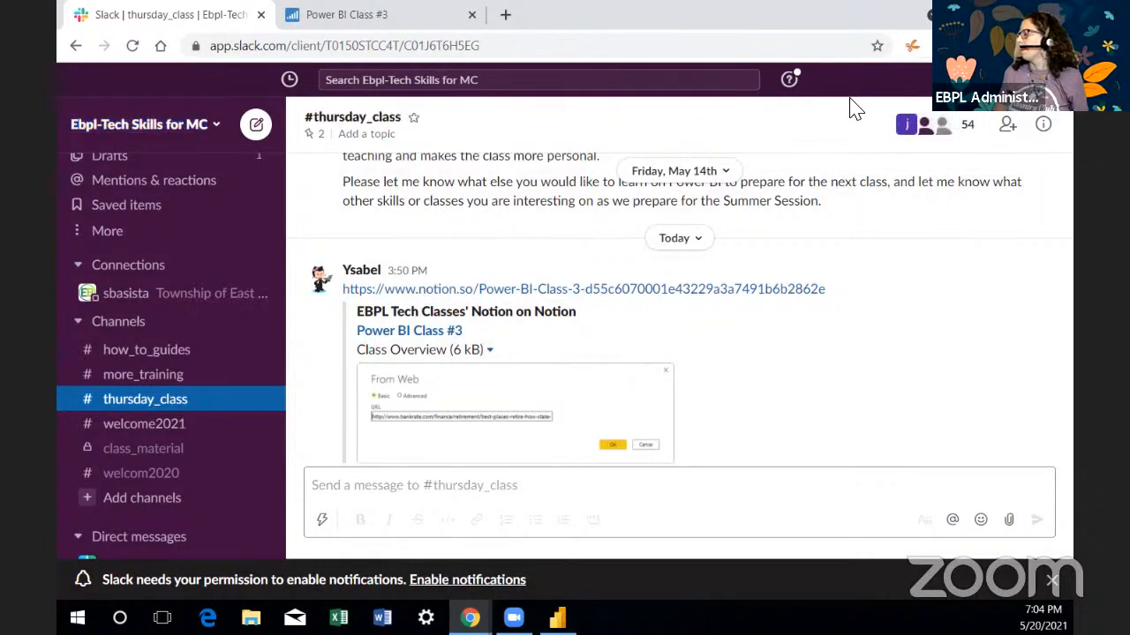
pyautogui.click(1052, 580)
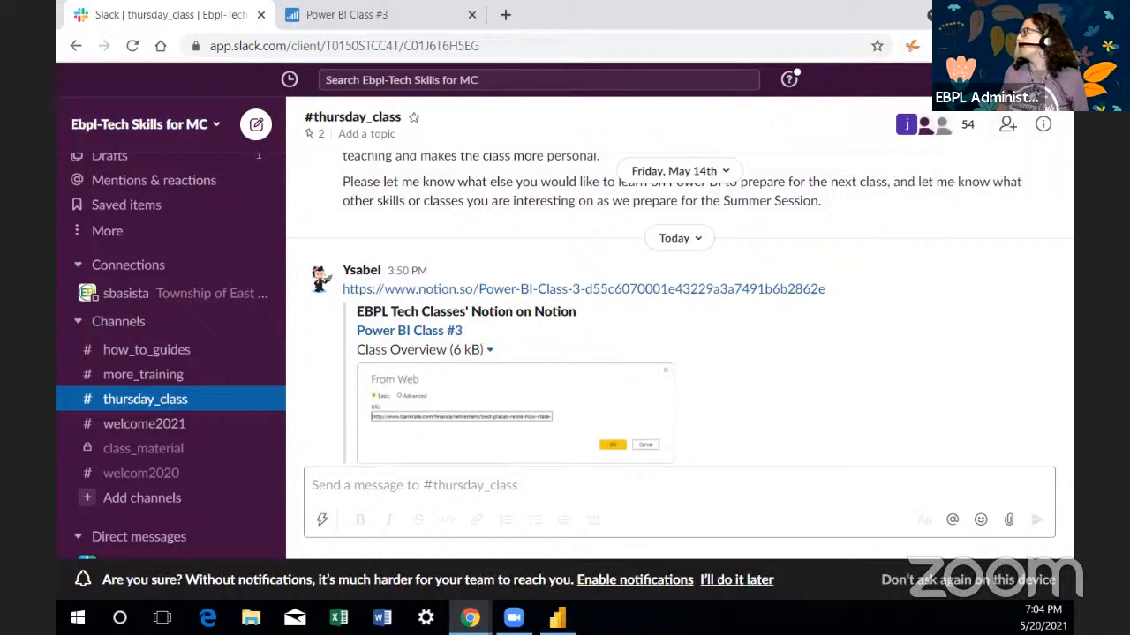
pyautogui.click(1013, 15)
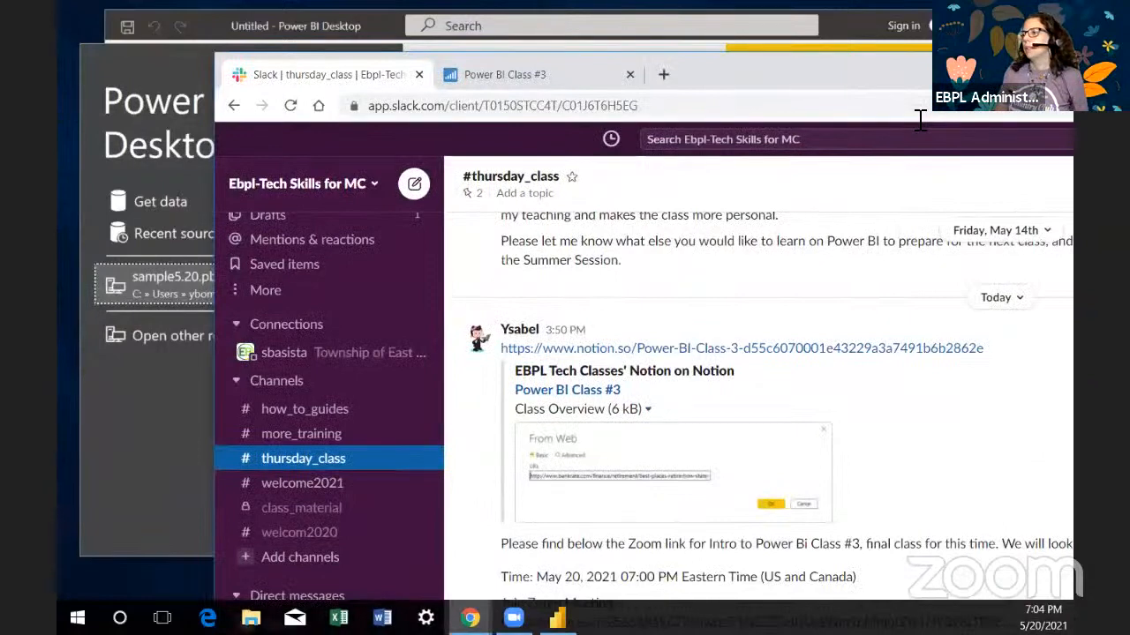
# Step: Move the Slack and Notion class windows aside to uncover the Power BI Desktop start screen
pyautogui.moveTo(923, 75); pyautogui.dragTo(671, 242)
pyautogui.hotkey('alt', 'Tab')
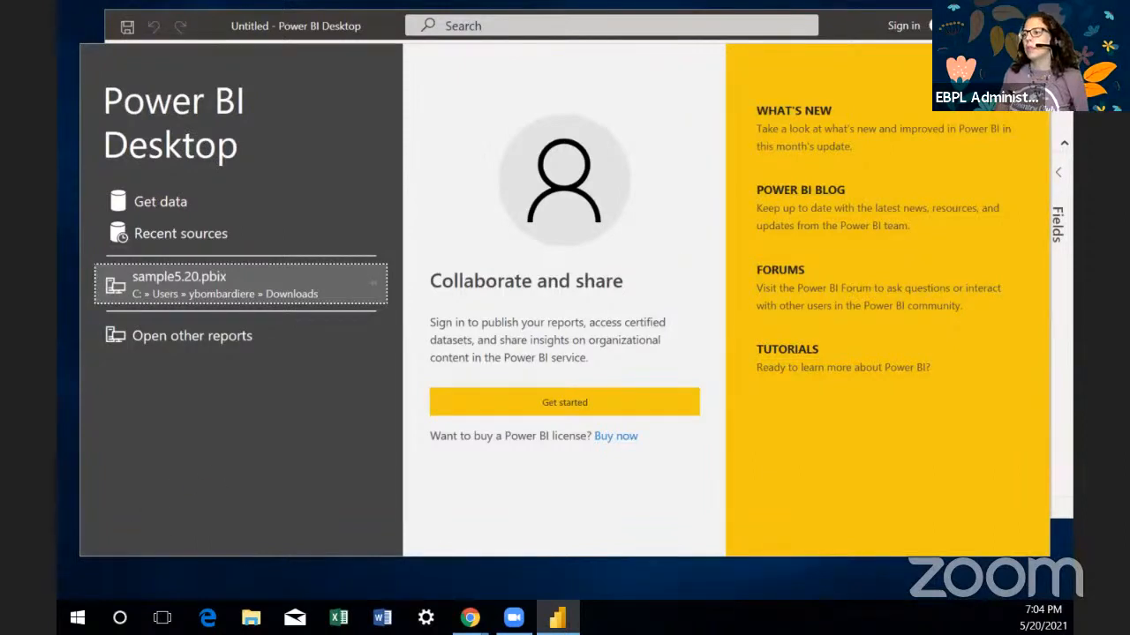
pyautogui.hotkey('alt', 'Tab')
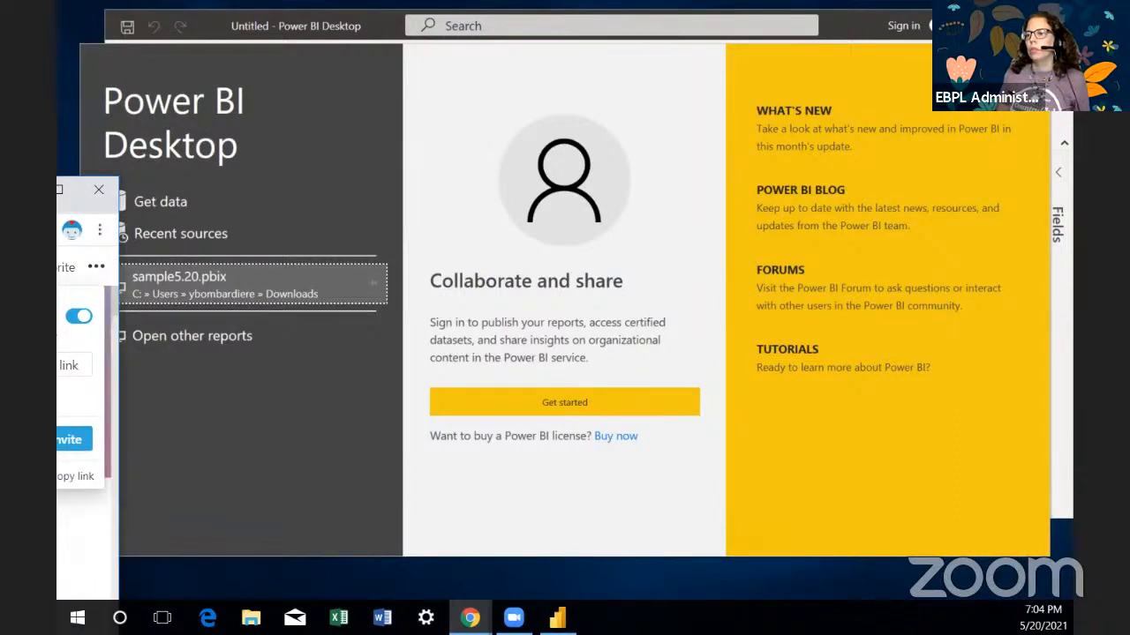
pyautogui.hotkey('alt', 'Tab')
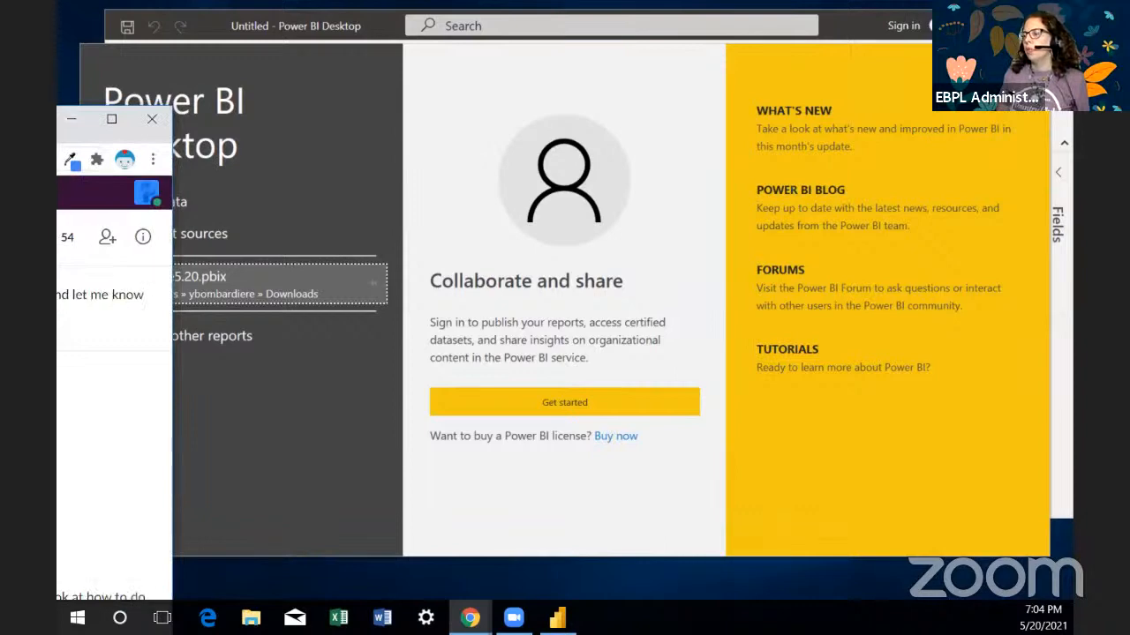
pyautogui.moveTo(60, 124); pyautogui.dragTo(498, 109)
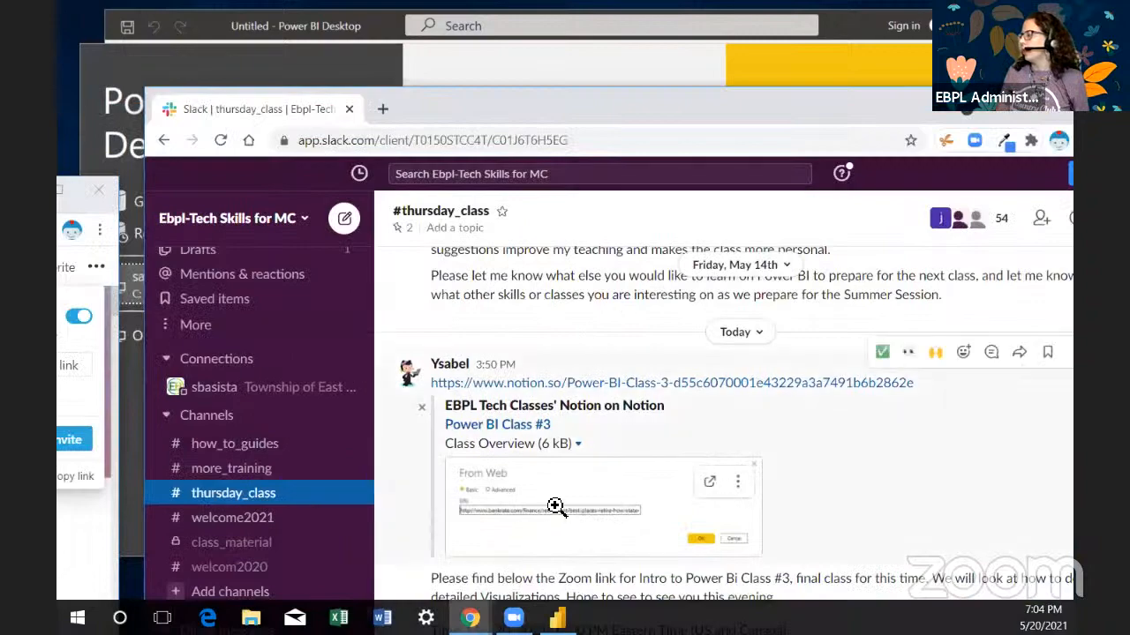
pyautogui.scroll(-3, 556, 507)
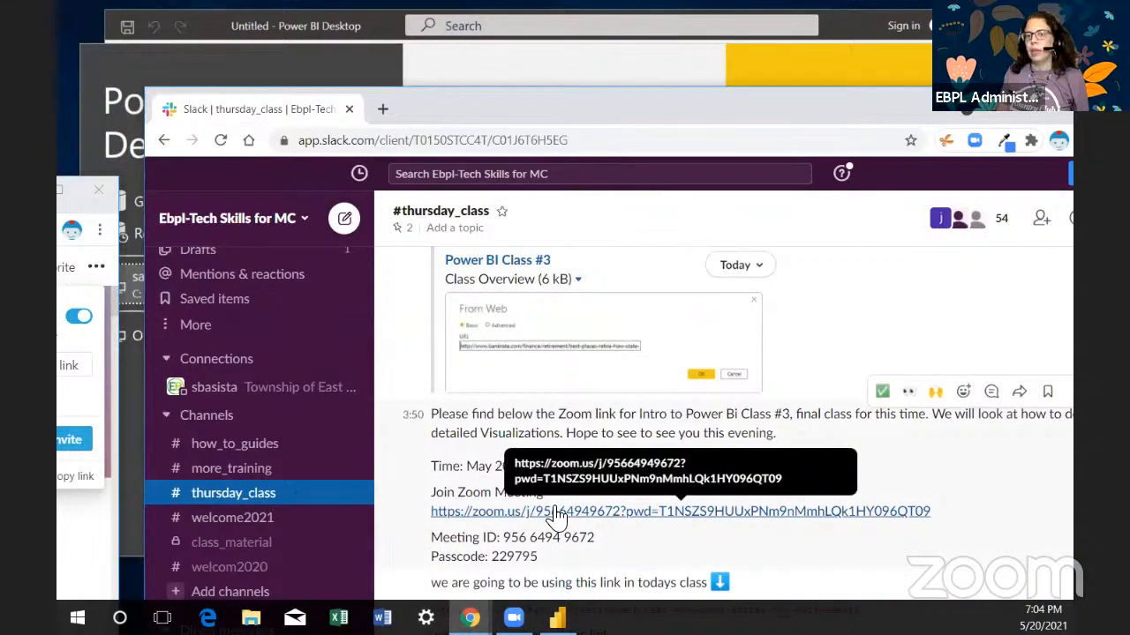
pyautogui.scroll(5, 552, 459)
pyautogui.scroll(-5, 542, 391)
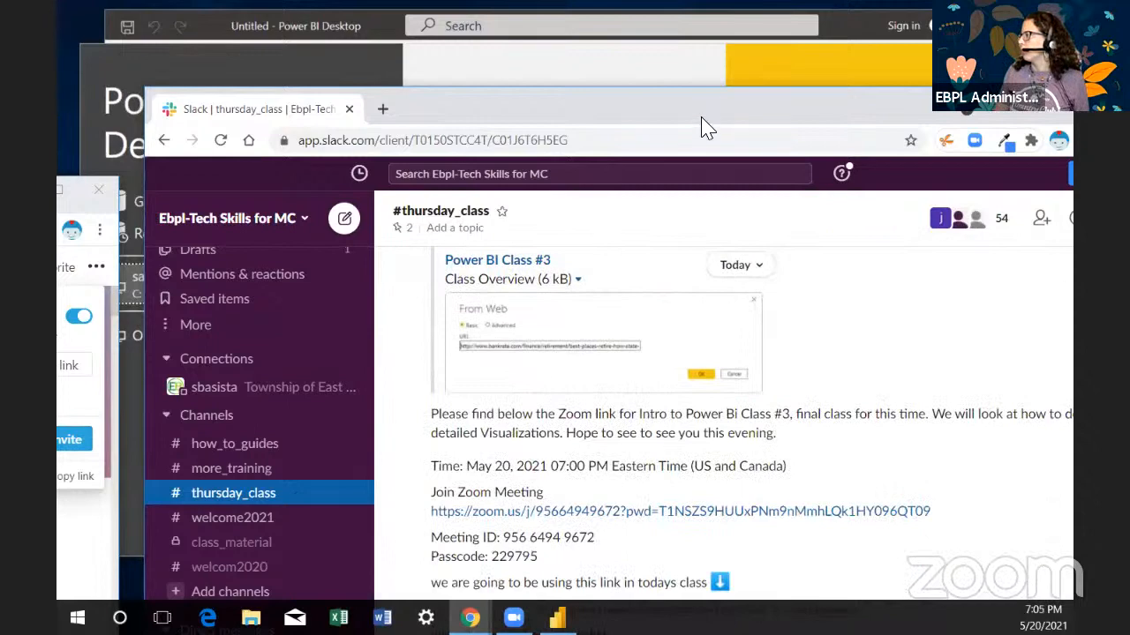
pyautogui.moveTo(706, 128); pyautogui.dragTo(594, 53)
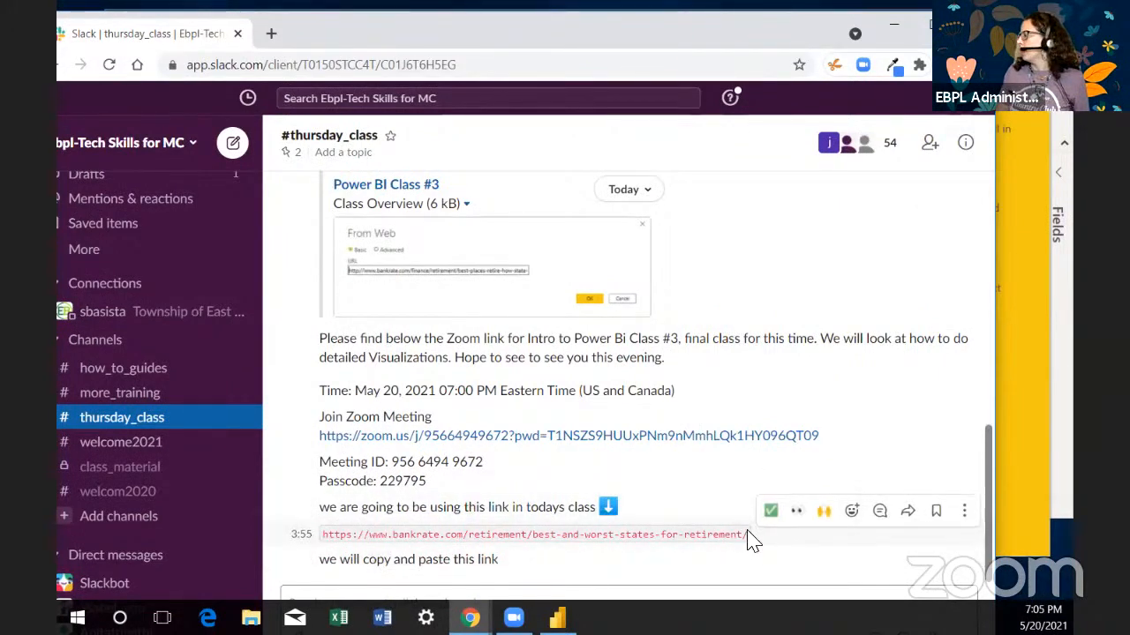
pyautogui.moveTo(749, 537); pyautogui.dragTo(316, 542)
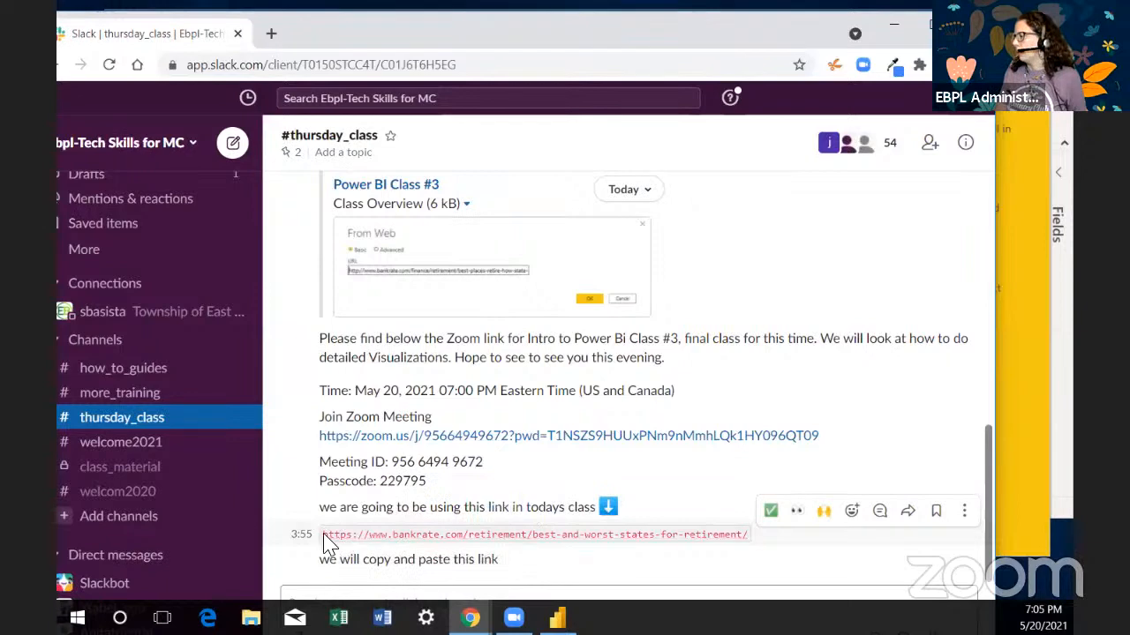
pyautogui.moveTo(325, 534); pyautogui.dragTo(754, 529)
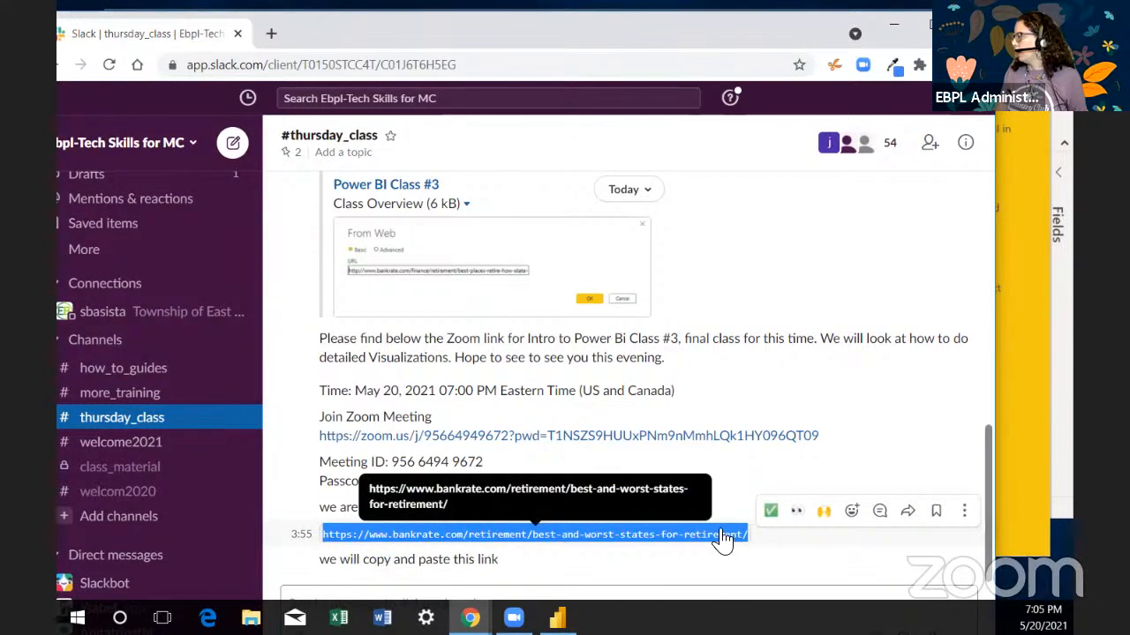
pyautogui.rightClick(726, 539)
pyautogui.click(751, 466)
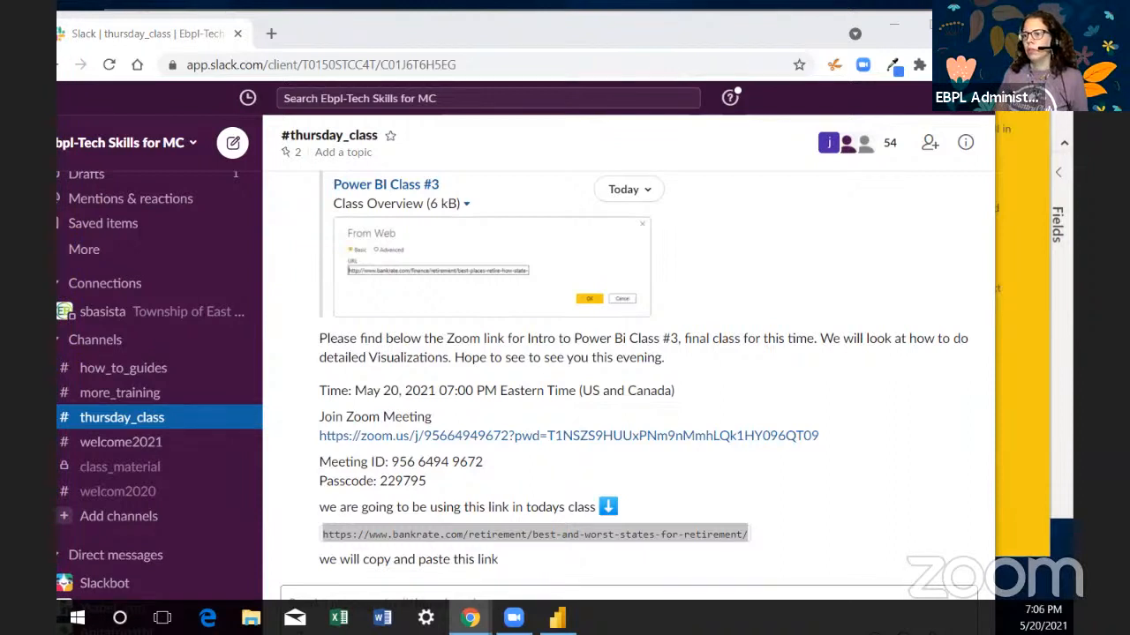
# Step: Switch to the open Bankrate retirement article and examine its table ranking the states by affordability, crime, culture, weather and wellness
pyautogui.hotkey('alt', 'Tab')
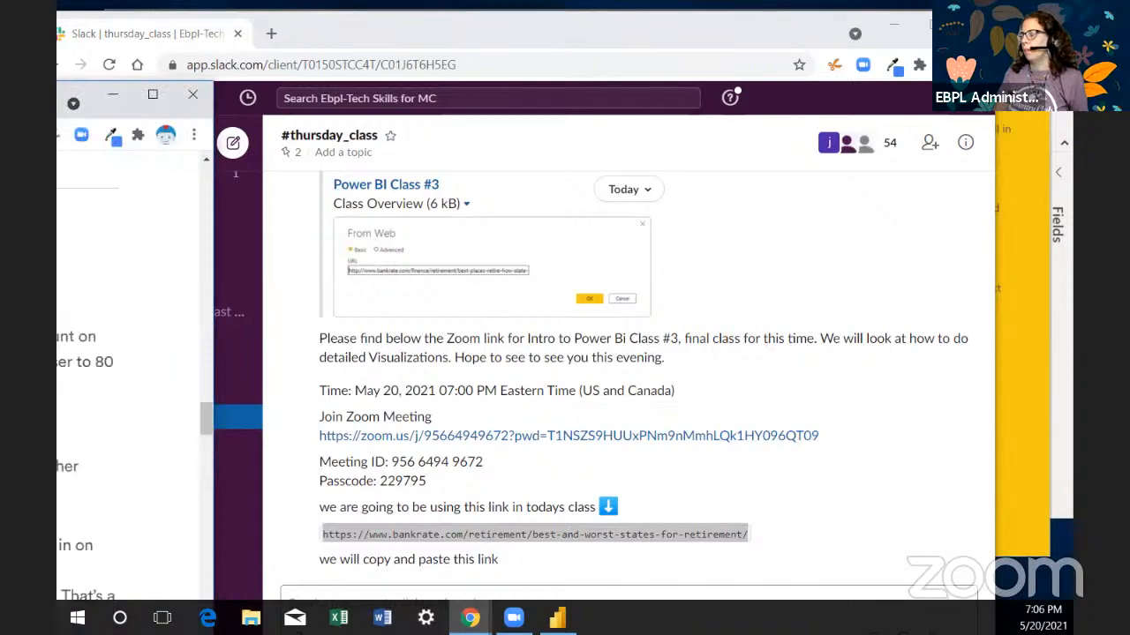
pyautogui.moveTo(92, 94); pyautogui.dragTo(883, 45)
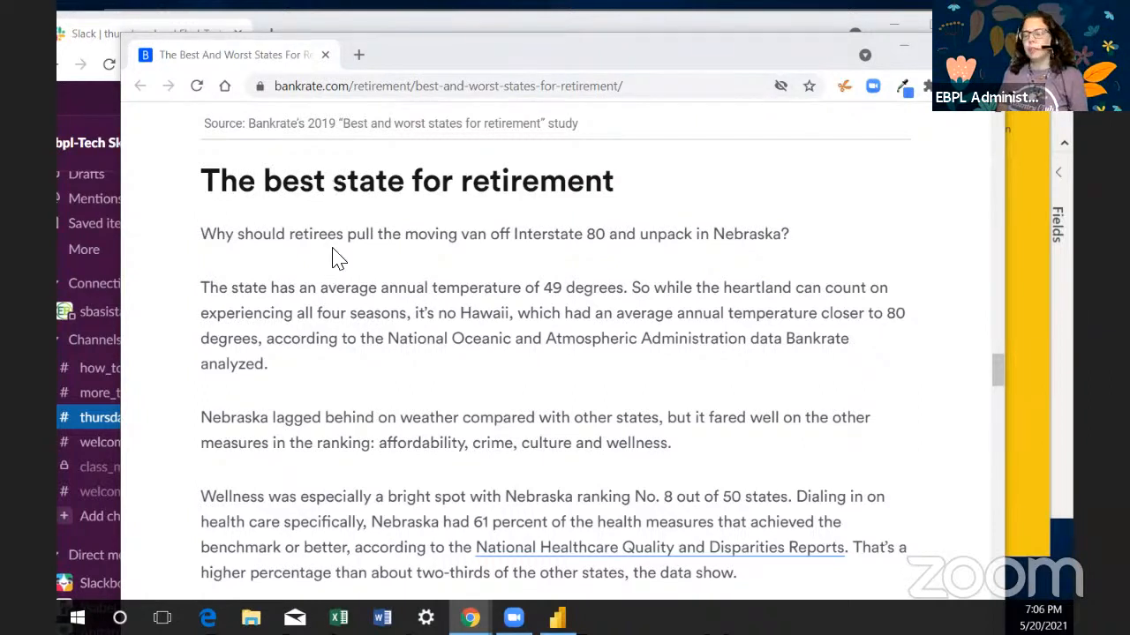
pyautogui.scroll(2, 340, 260)
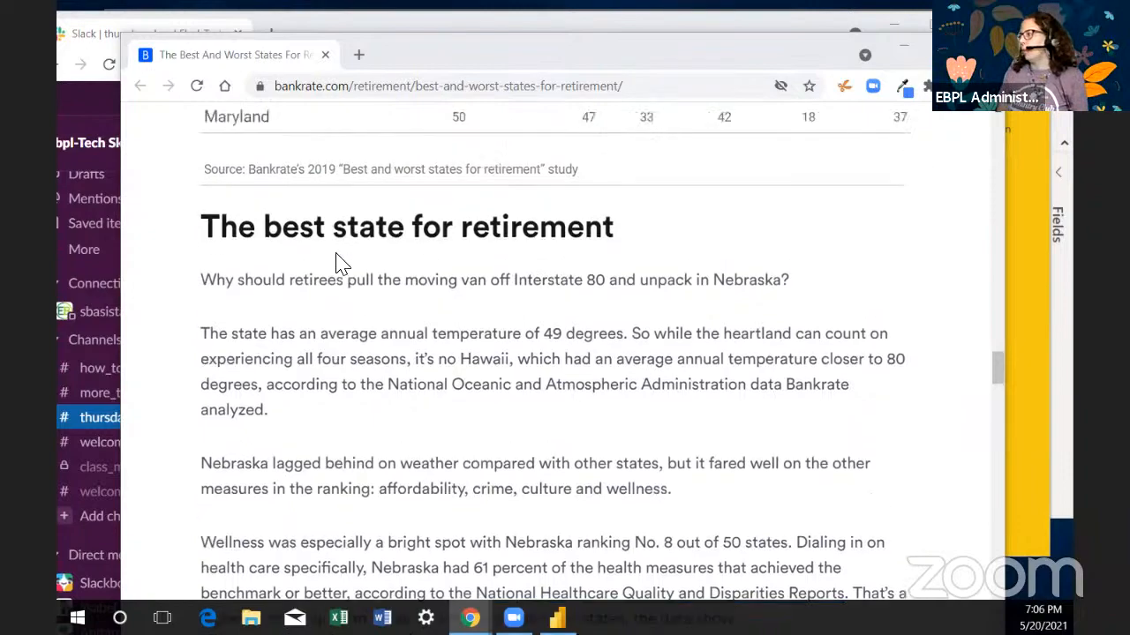
pyautogui.scroll(15, 340, 260)
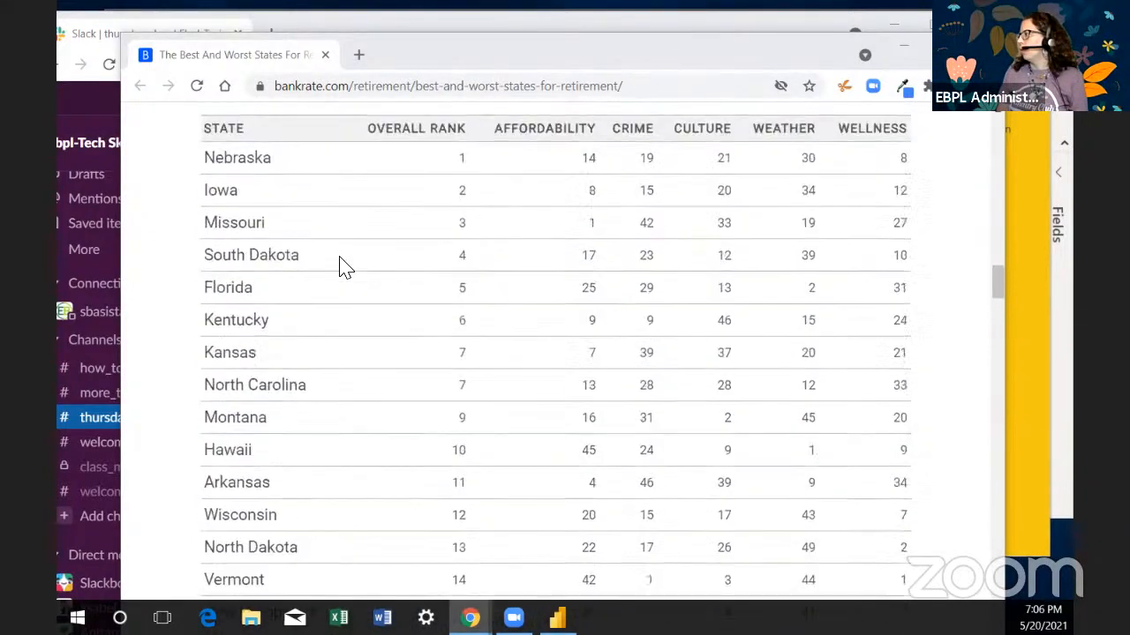
pyautogui.scroll(10, 345, 268)
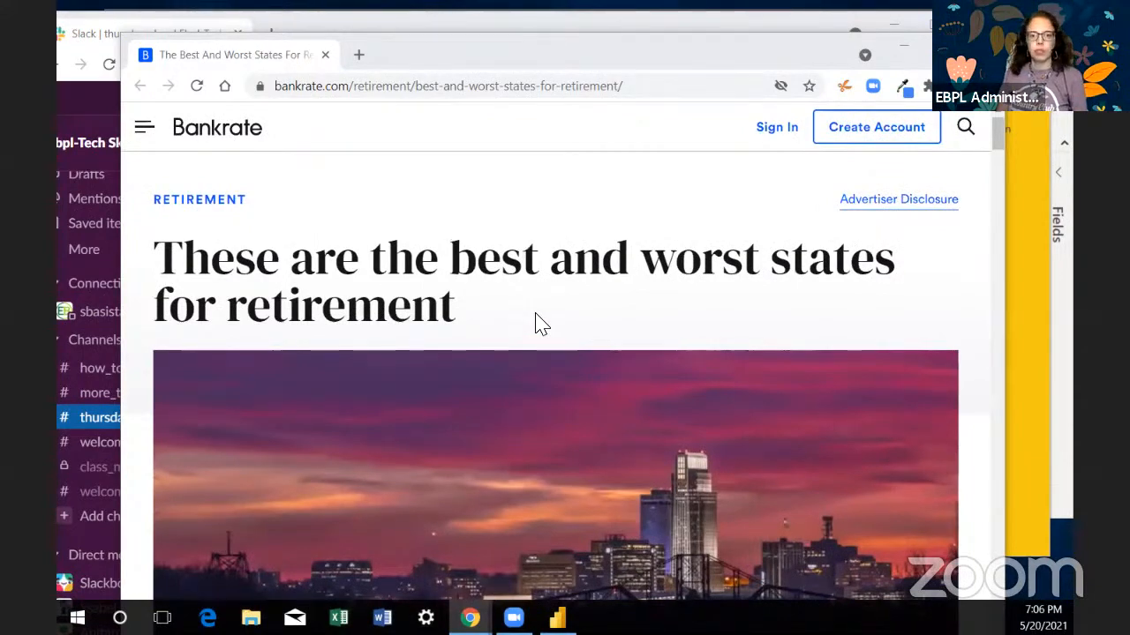
pyautogui.scroll(-3, 408, 316)
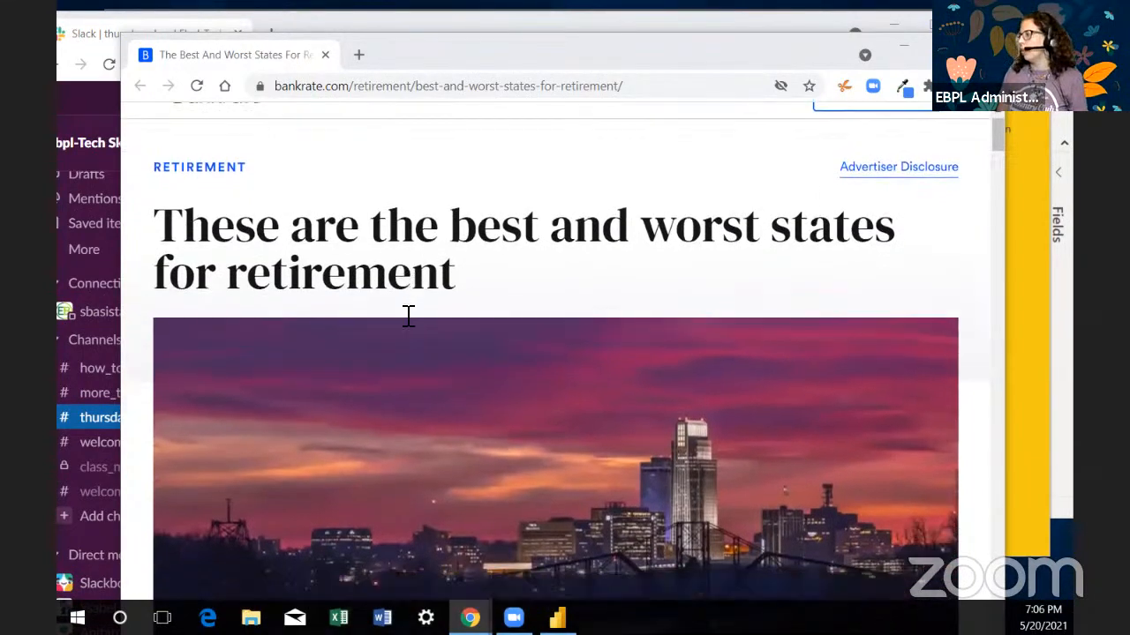
pyautogui.scroll(-13, 409, 316)
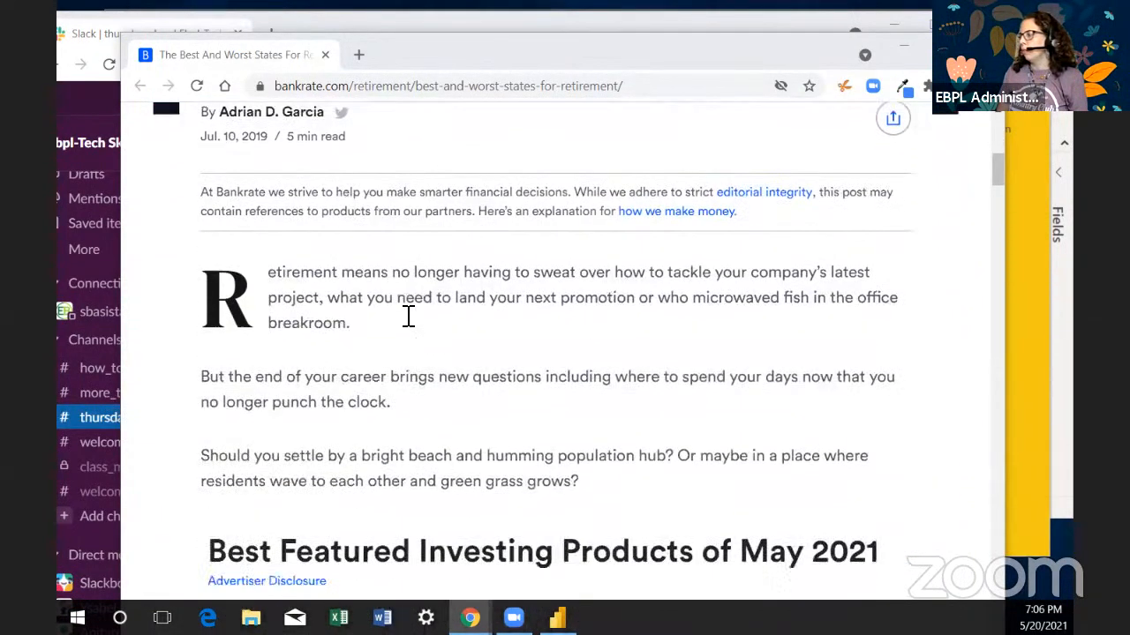
pyautogui.scroll(-15, 408, 316)
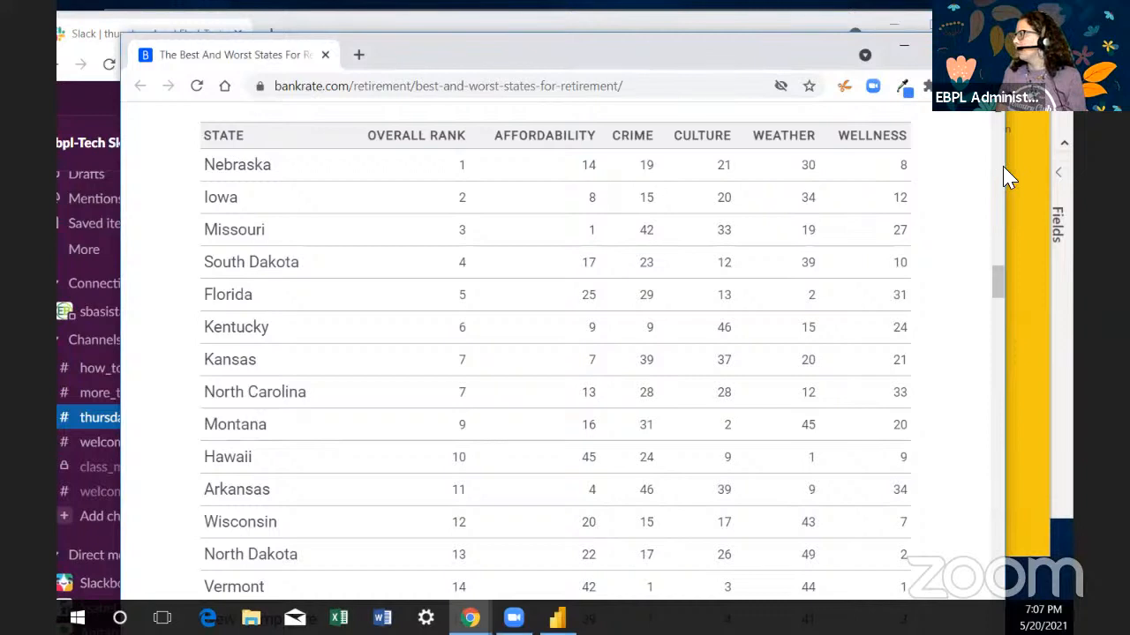
# Step: Clear the Bankrate, Slack and Notion browser windows out of the way so Power BI Desktop's start screen is fully uncovered
pyautogui.moveTo(1006, 161); pyautogui.dragTo(873, 164)
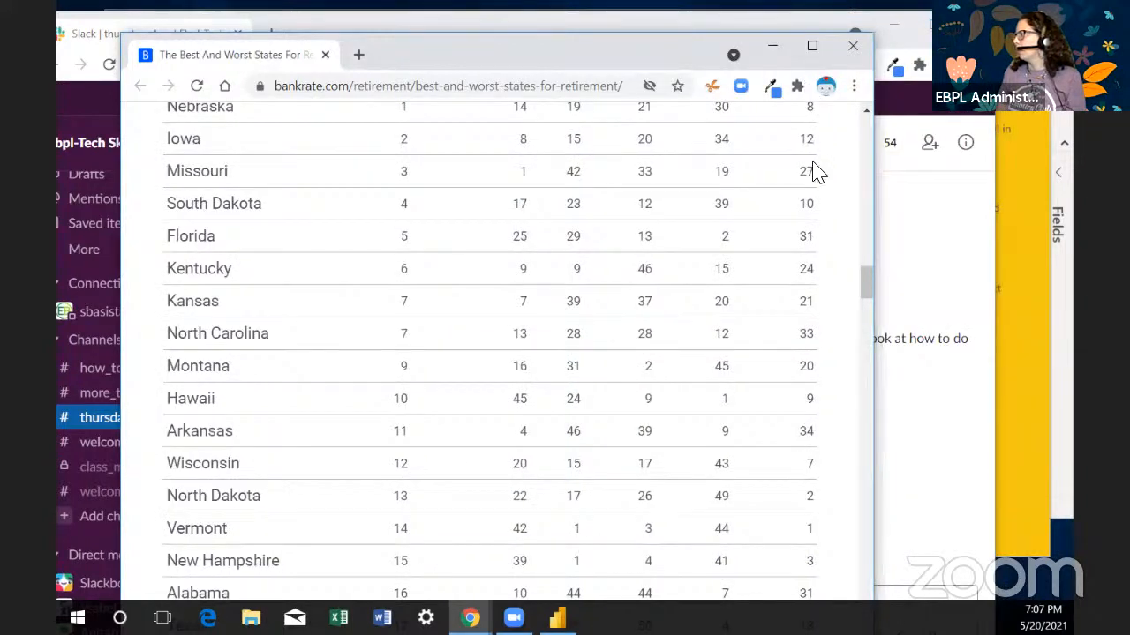
pyautogui.click(436, 24)
pyautogui.moveTo(840, 86); pyautogui.dragTo(667, 6)
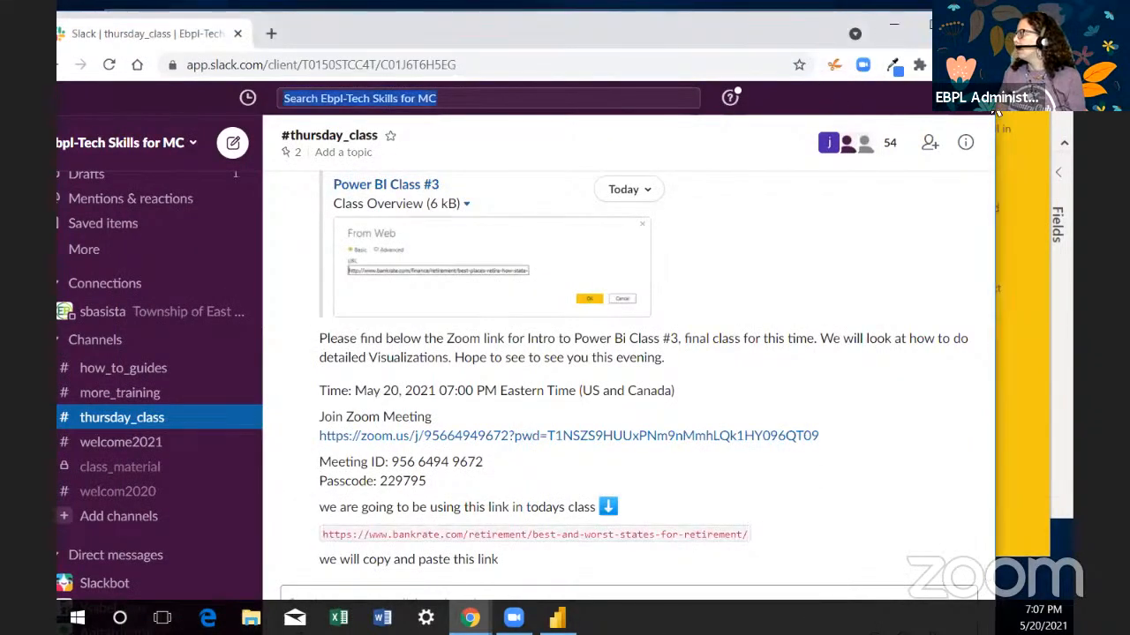
pyautogui.moveTo(995, 91); pyautogui.dragTo(630, 89)
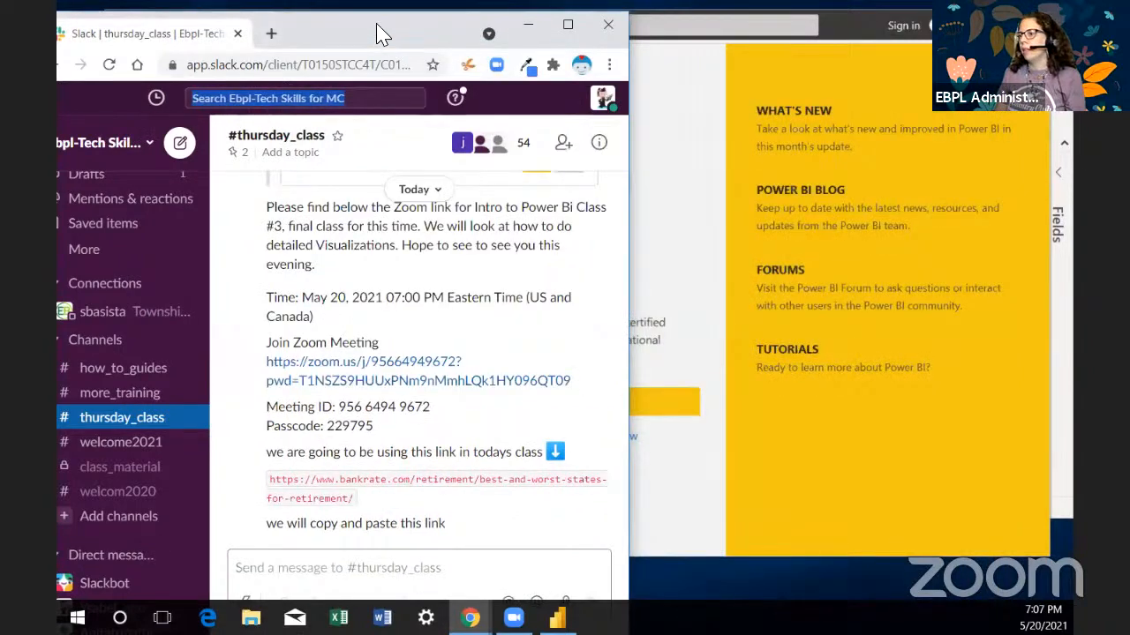
pyautogui.moveTo(377, 25); pyautogui.dragTo(58, 26)
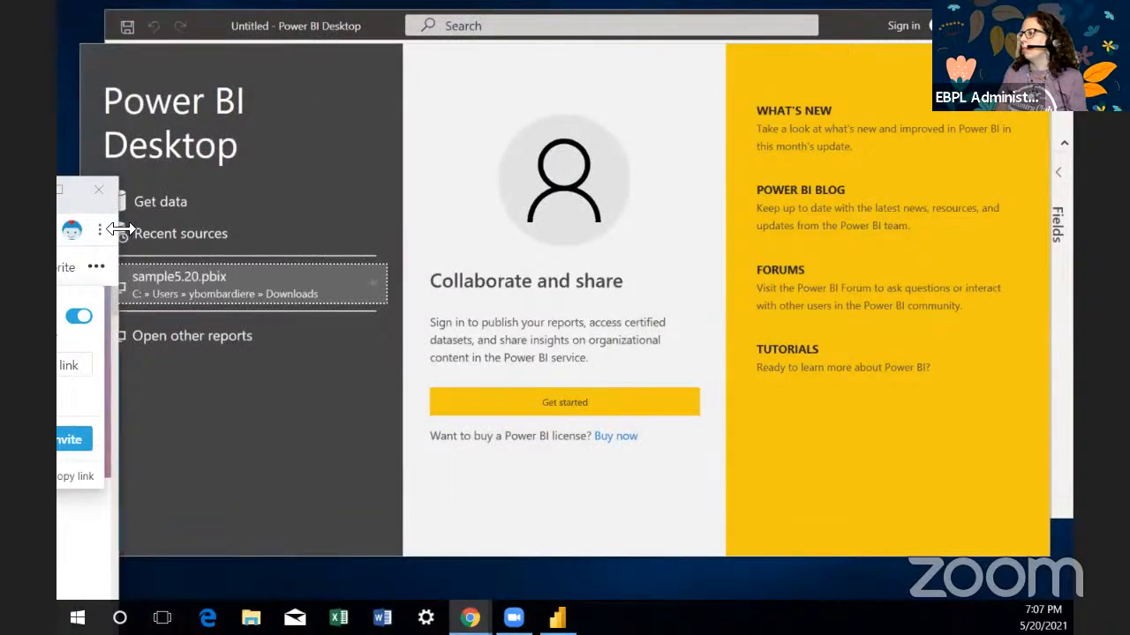
pyautogui.moveTo(121, 229); pyautogui.dragTo(59, 229)
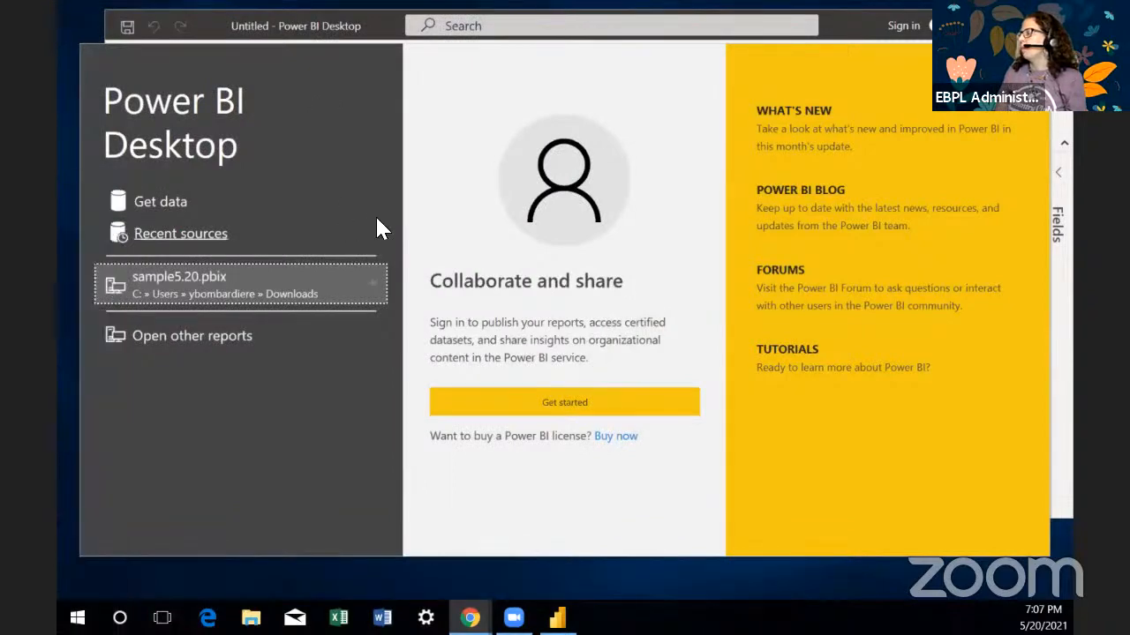
# Step: Start a new data import in Power BI Desktop using the Web connector from the Other category
pyautogui.click(162, 202)
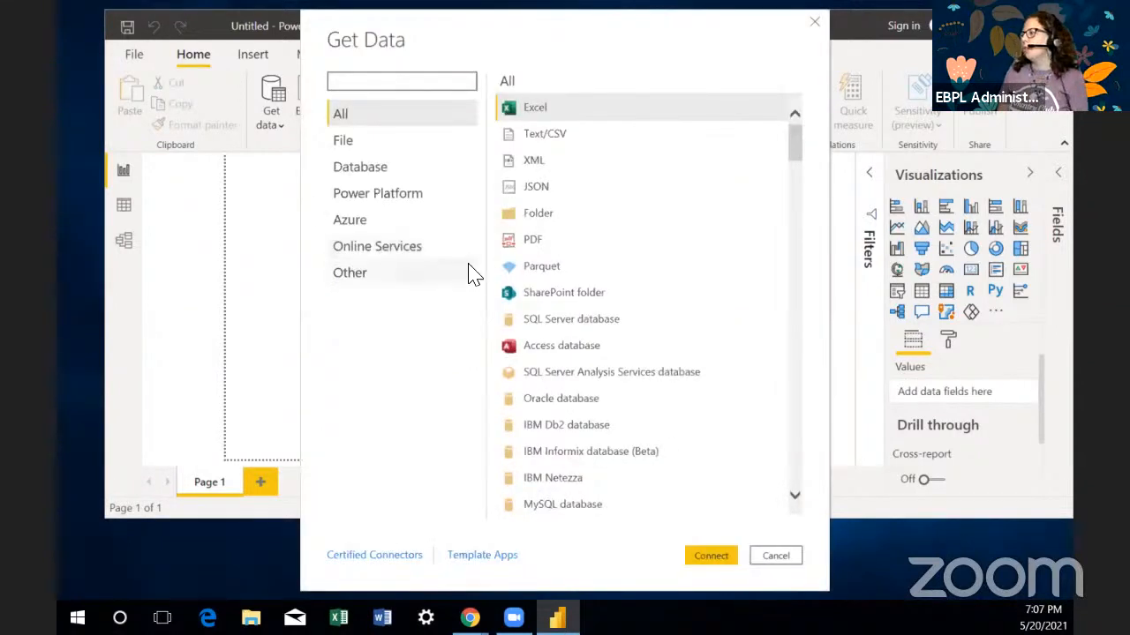
pyautogui.click(383, 277)
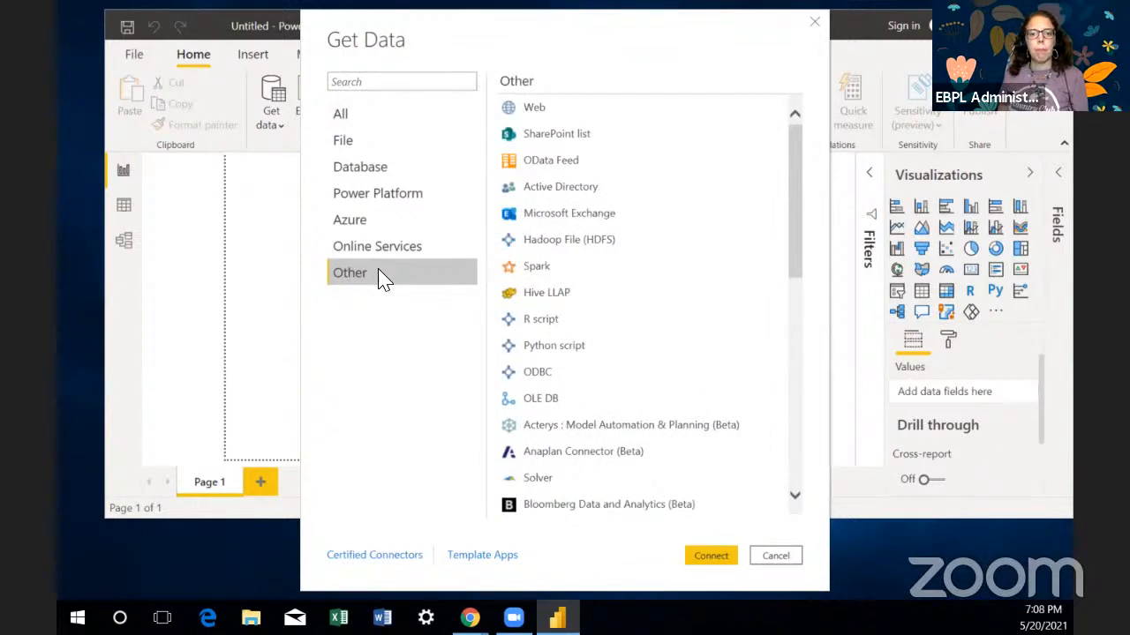
pyautogui.click(532, 113)
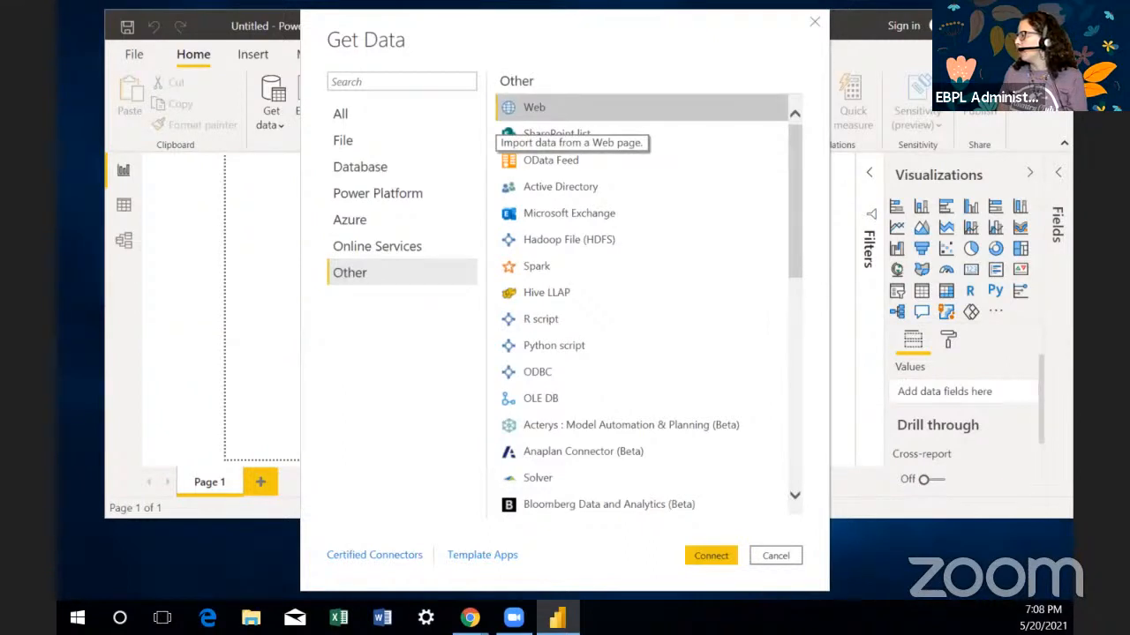
pyautogui.click(711, 558)
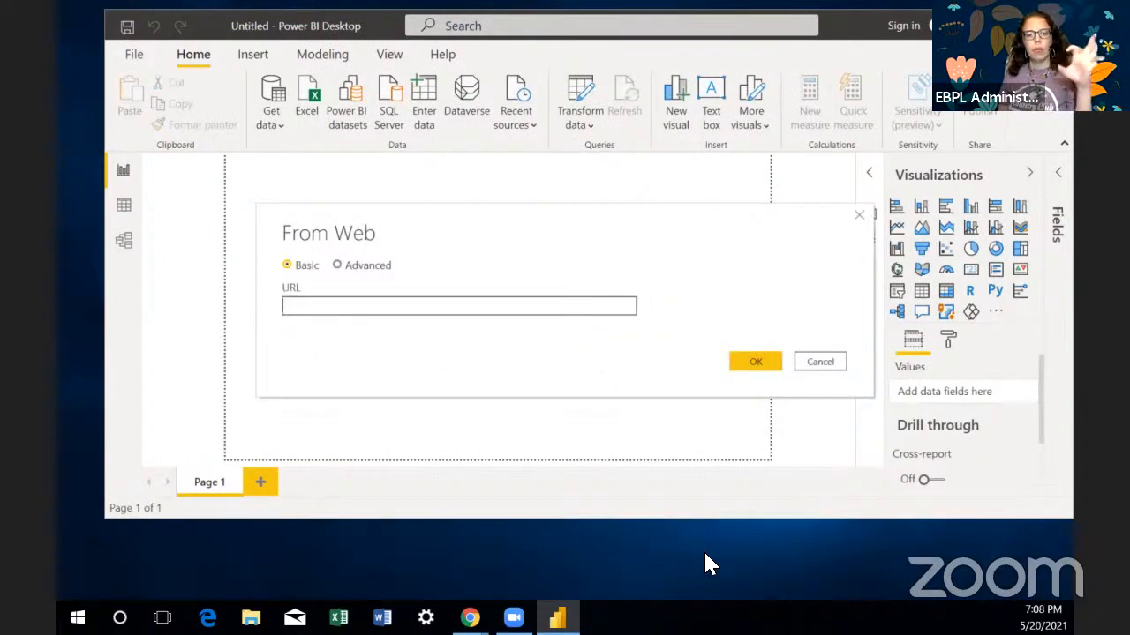
pyautogui.rightClick(356, 309)
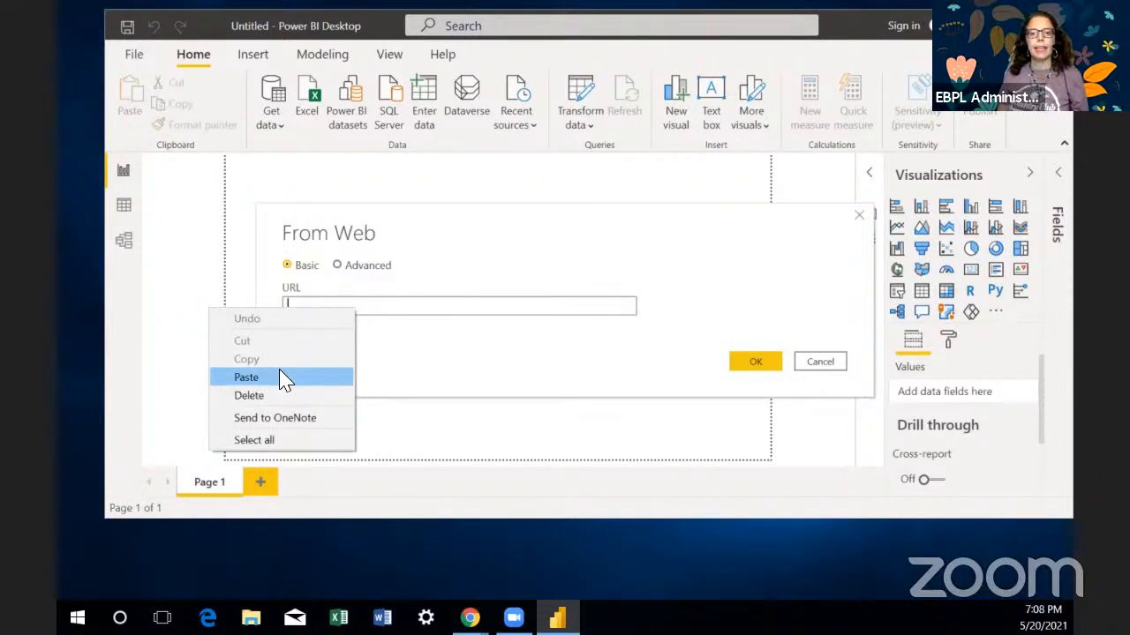
pyautogui.click(412, 319)
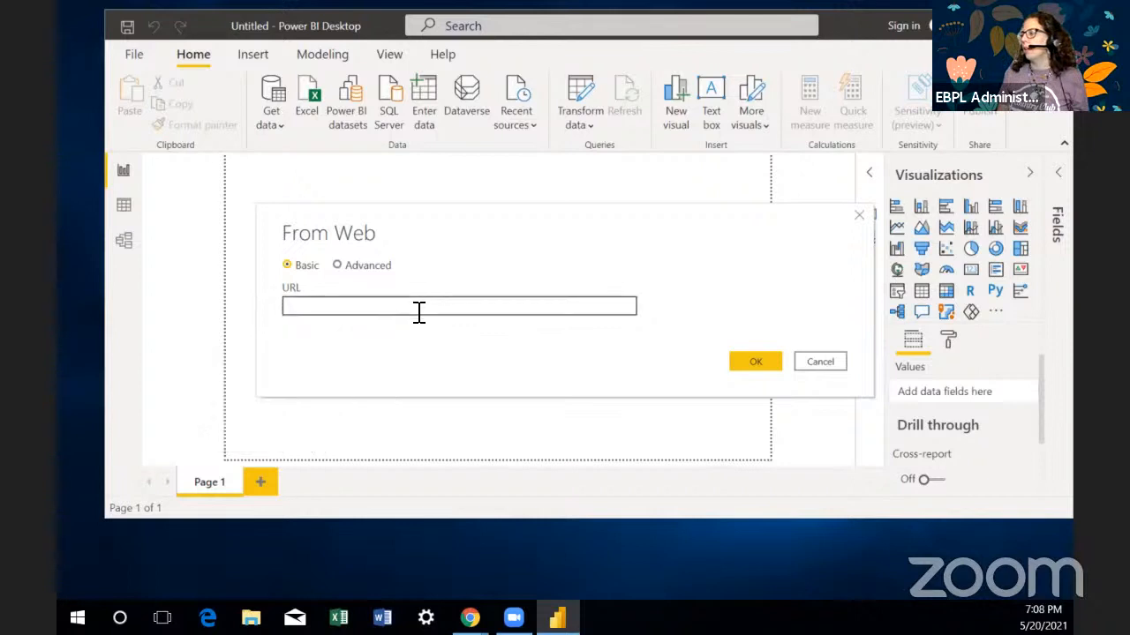
pyautogui.rightClick(415, 312)
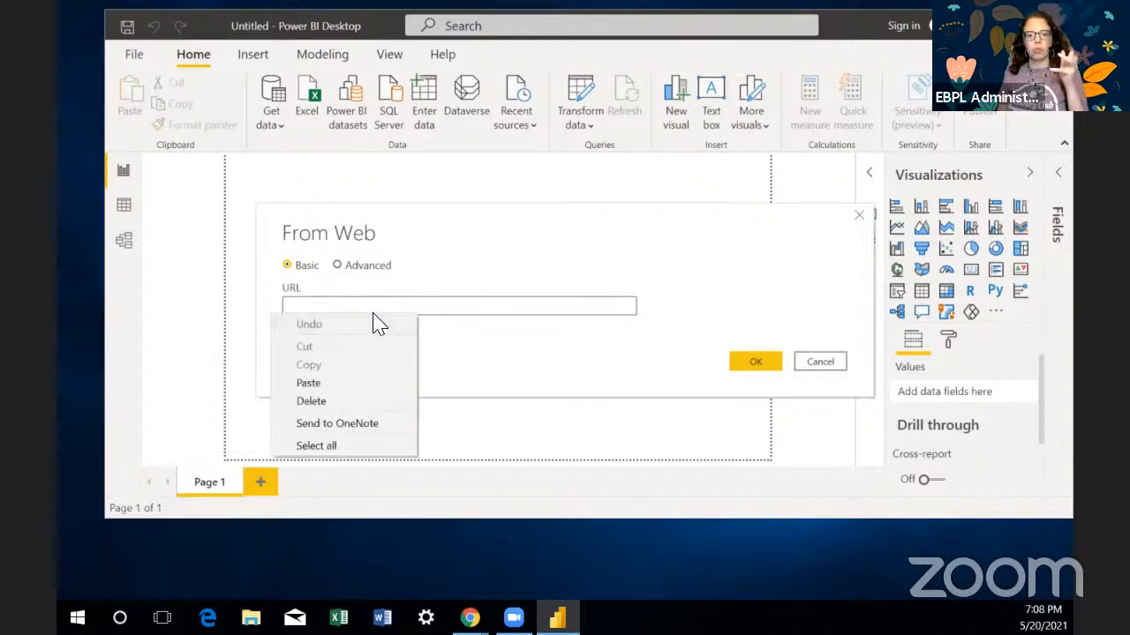
pyautogui.click(335, 379)
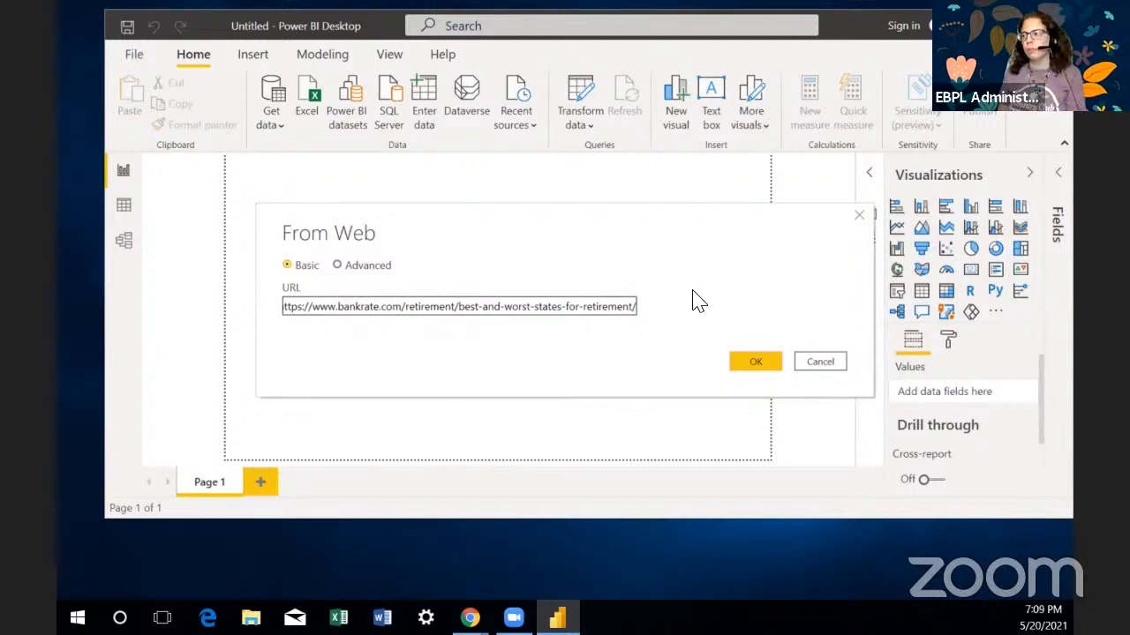
# Step: Connect to the web page and load the HTML table "Ranking of best and worst states for retirement" after previewing it
pyautogui.click(751, 367)
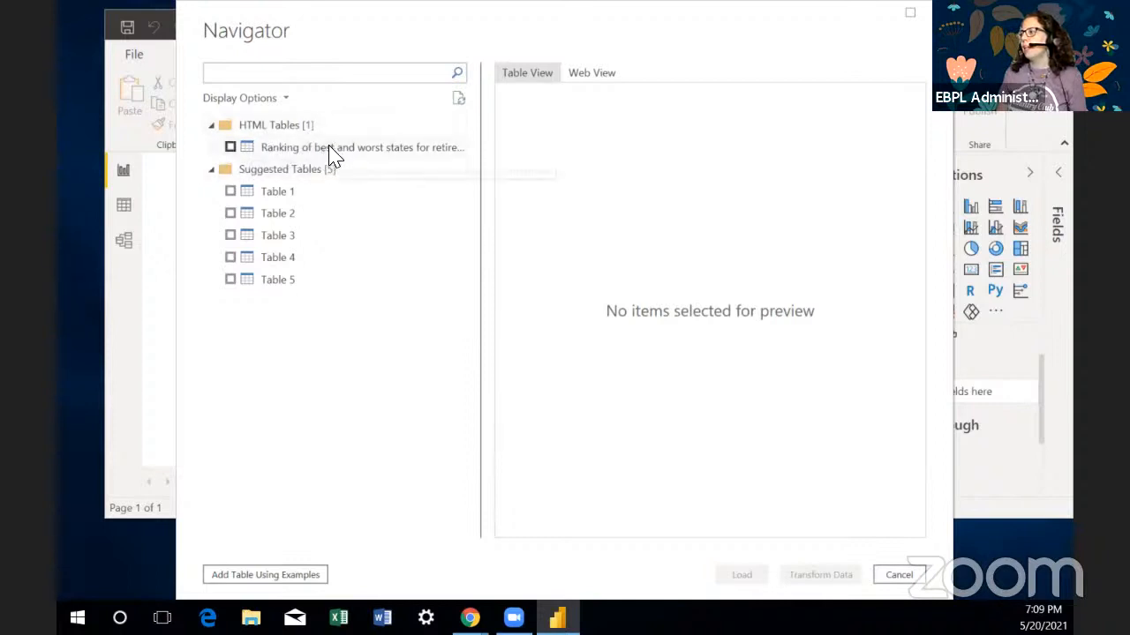
pyautogui.moveTo(479, 156); pyautogui.dragTo(638, 172)
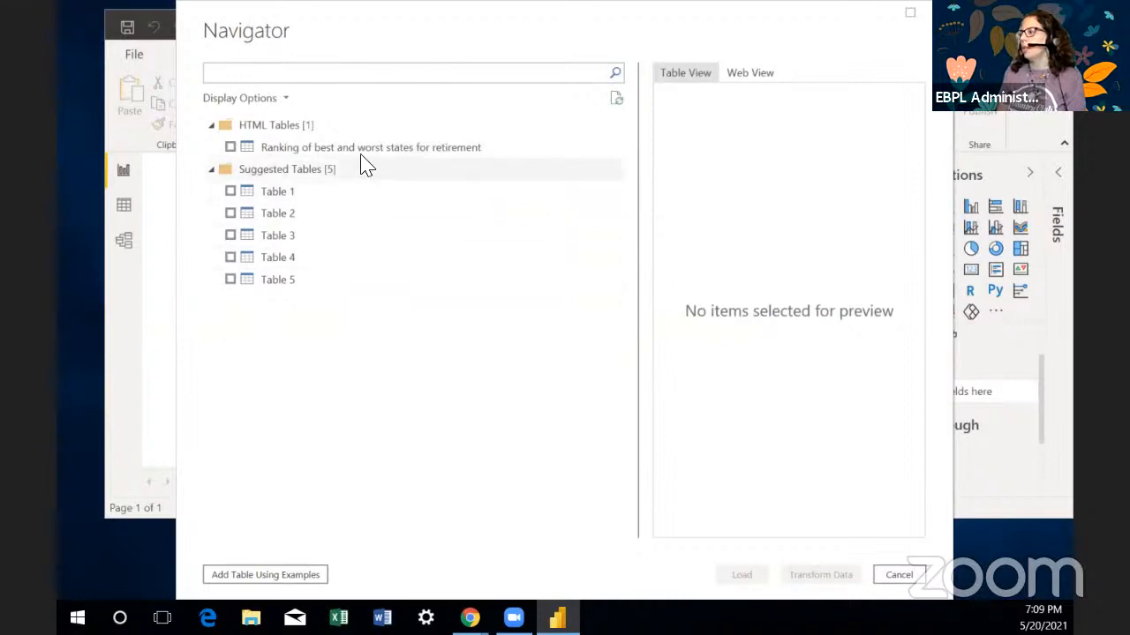
pyautogui.click(230, 148)
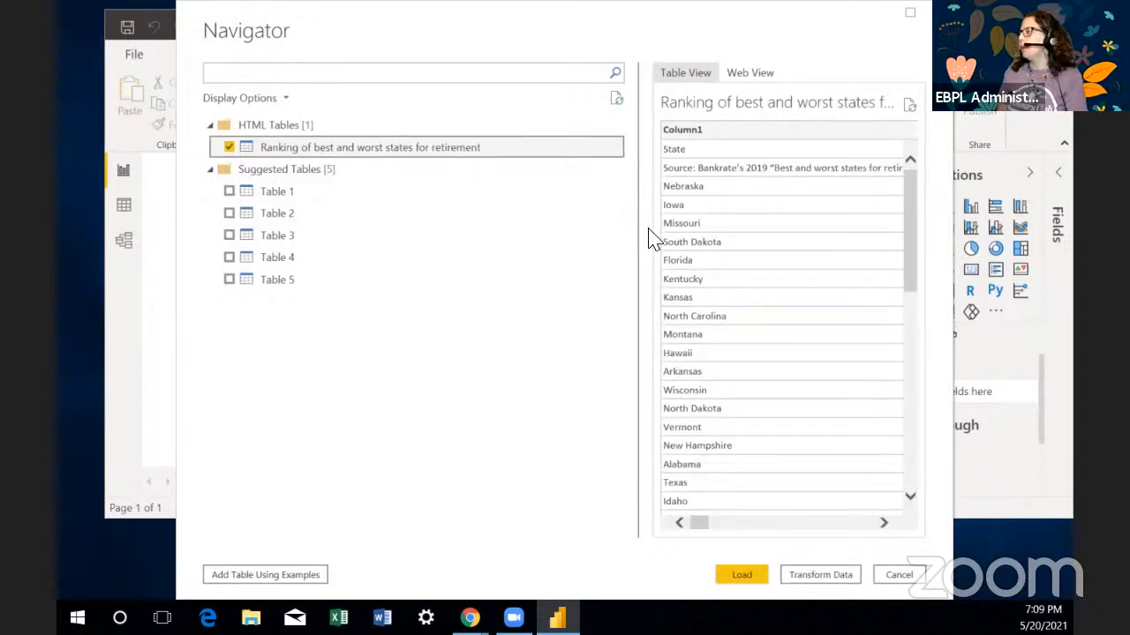
pyautogui.moveTo(465, 218); pyautogui.dragTo(320, 212)
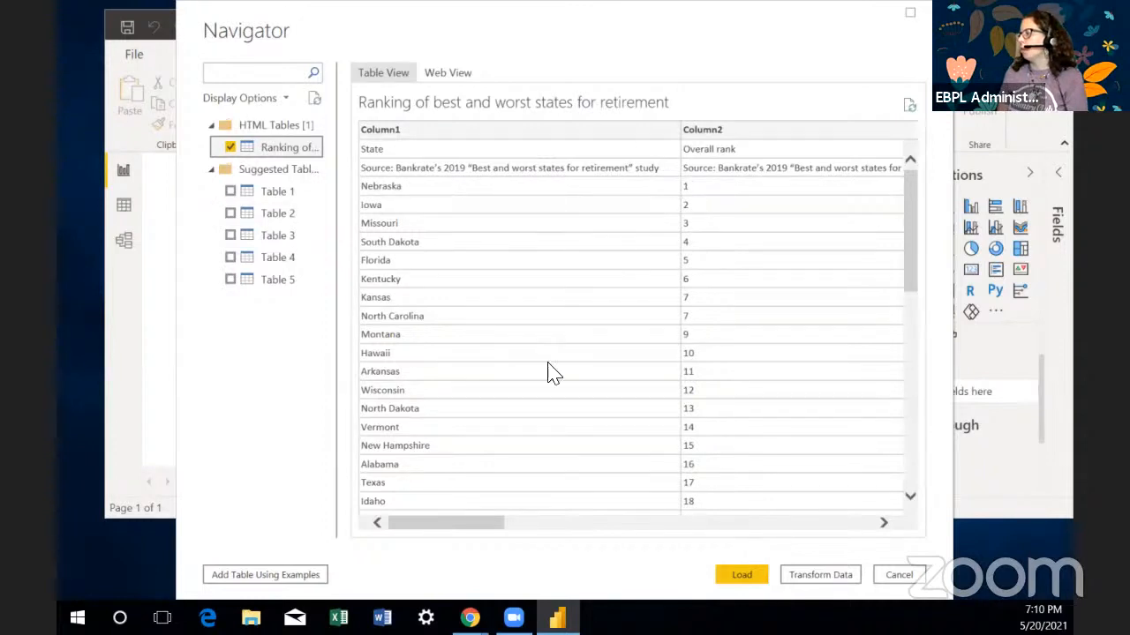
pyautogui.moveTo(416, 521); pyautogui.dragTo(544, 517)
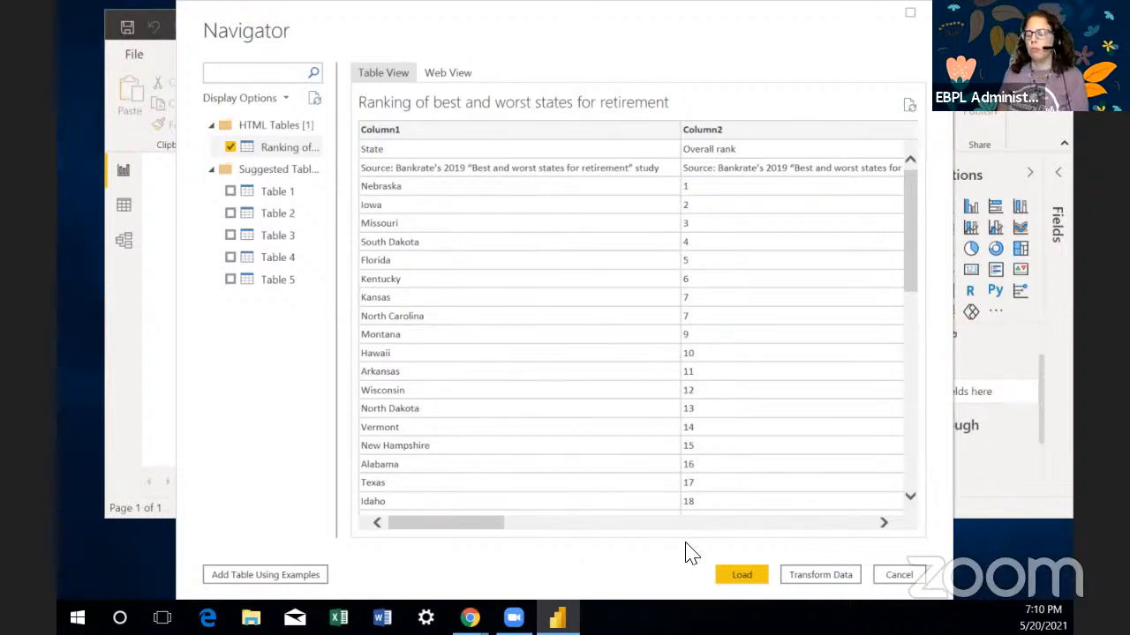
pyautogui.click(743, 578)
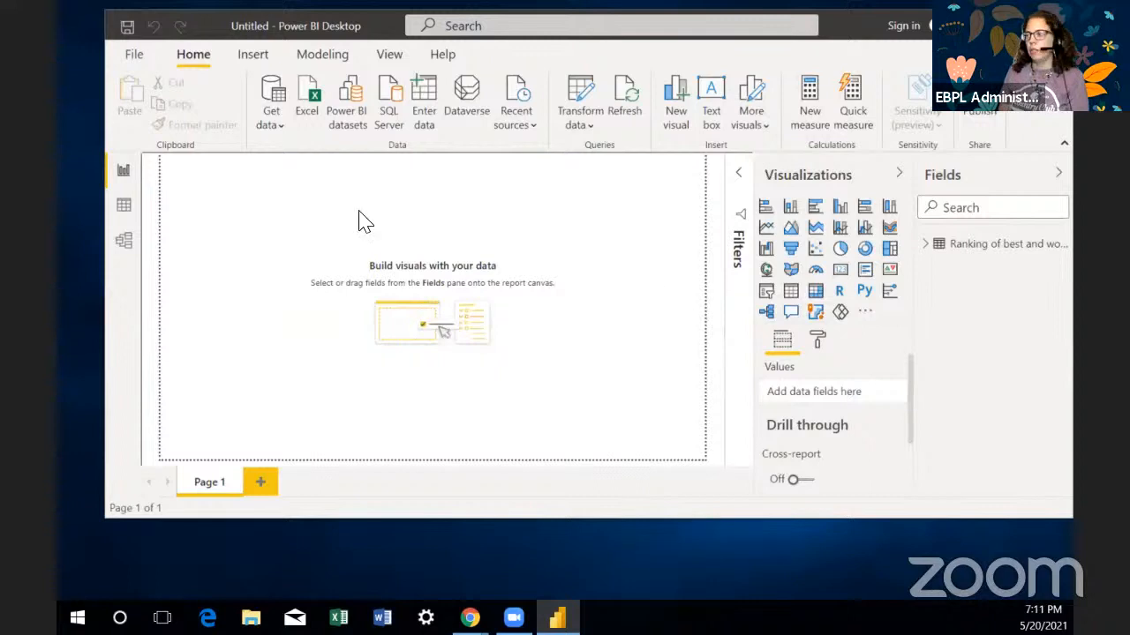
# Step: Show the imported rows in Data view and expand the table's field list to examine its column names and contents
pyautogui.click(125, 208)
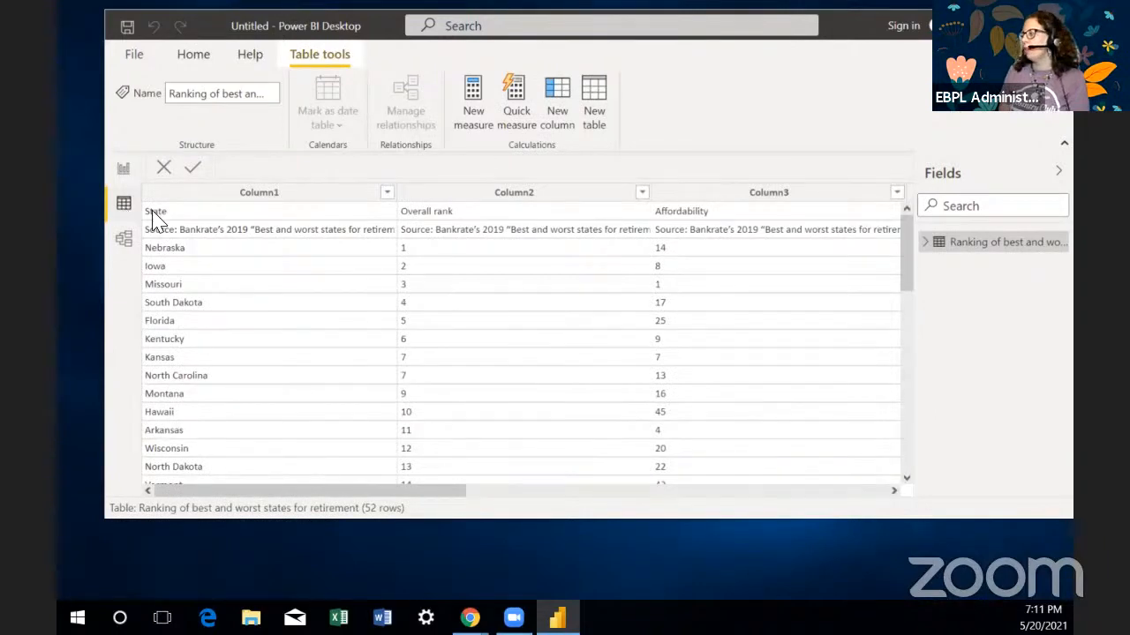
pyautogui.moveTo(909, 240)
pyautogui.mouseDown()
pyautogui.moveTo(918, 444)
pyautogui.moveTo(898, 259)
pyautogui.mouseUp()
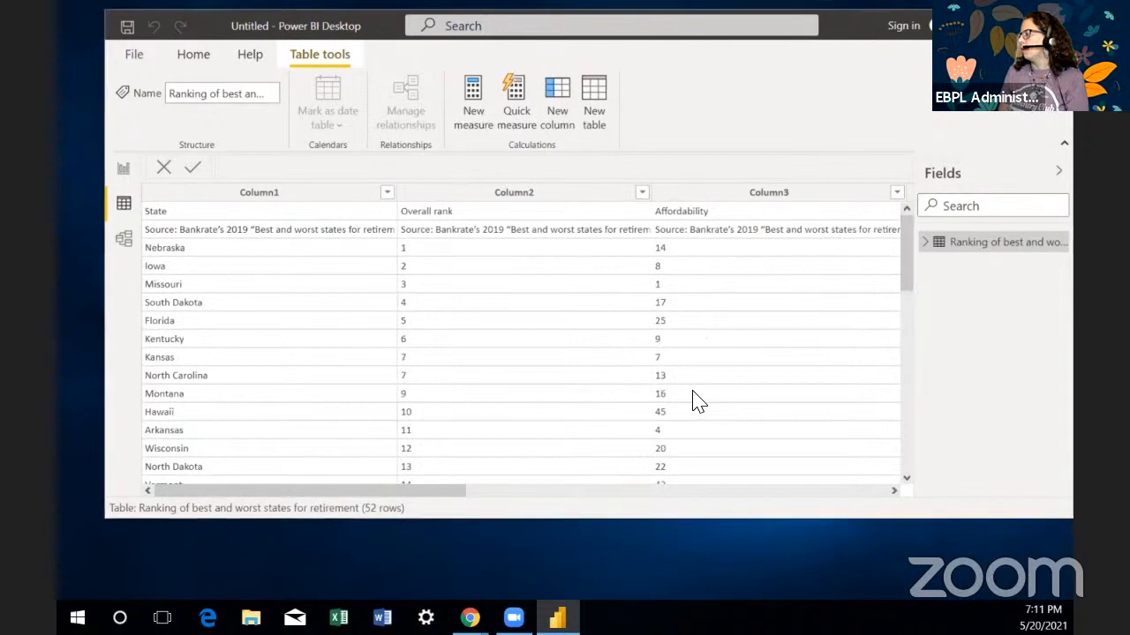
pyautogui.click(972, 25)
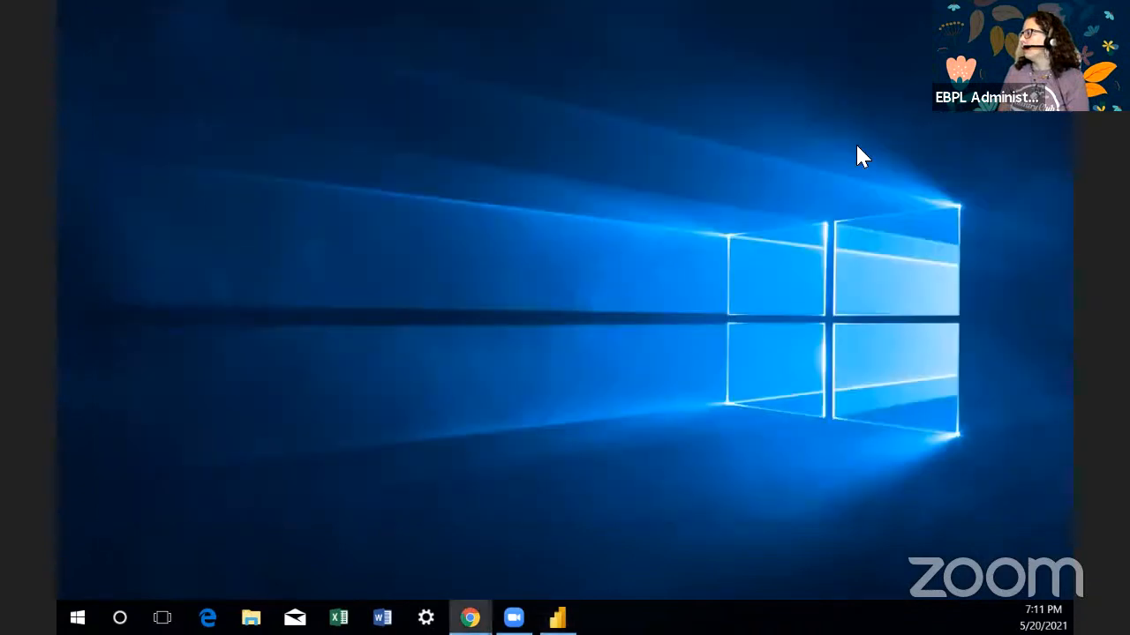
pyautogui.click(558, 618)
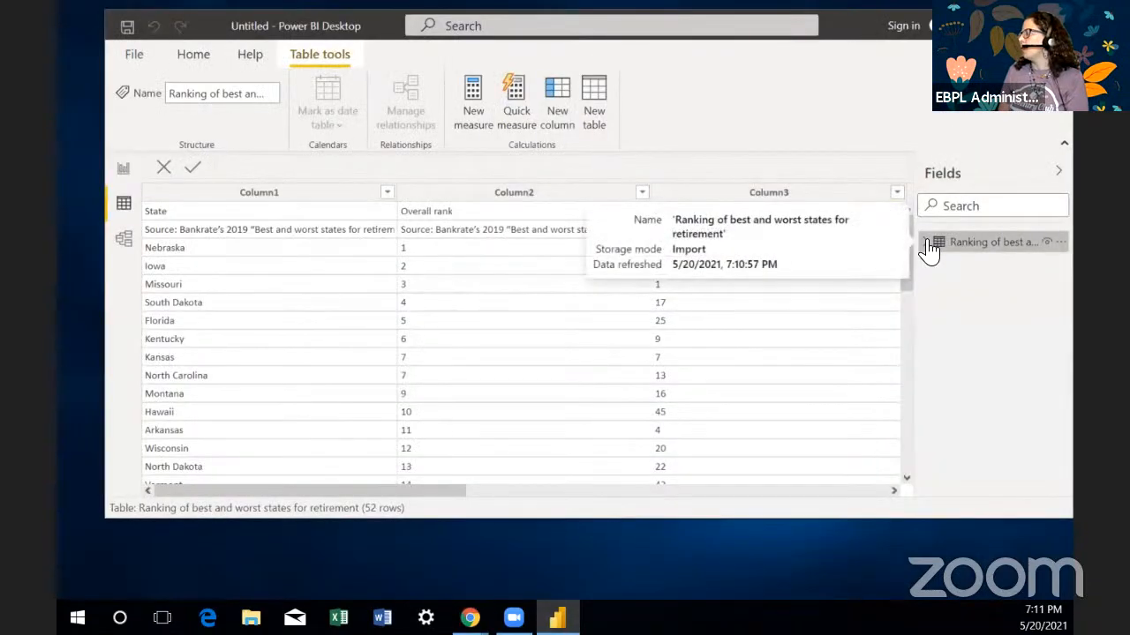
pyautogui.click(927, 243)
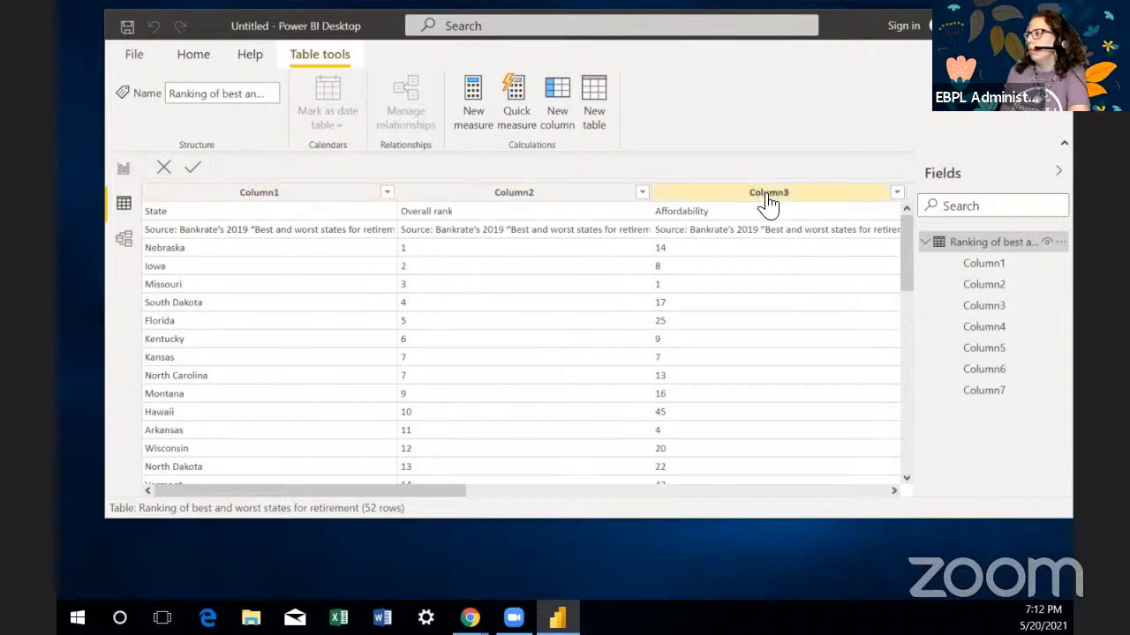
pyautogui.moveTo(441, 493); pyautogui.dragTo(372, 476)
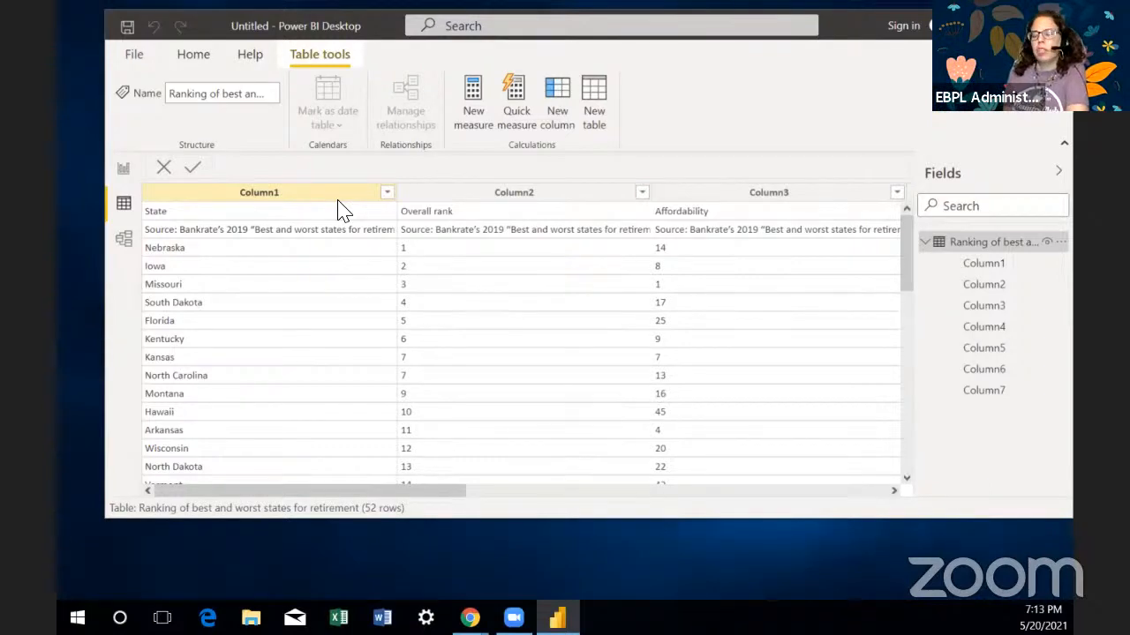
# Step: Open the retirement ranking table in the Power Query Editor, then reposition and enlarge the editor window and narrow its Queries pane
pyautogui.click(194, 59)
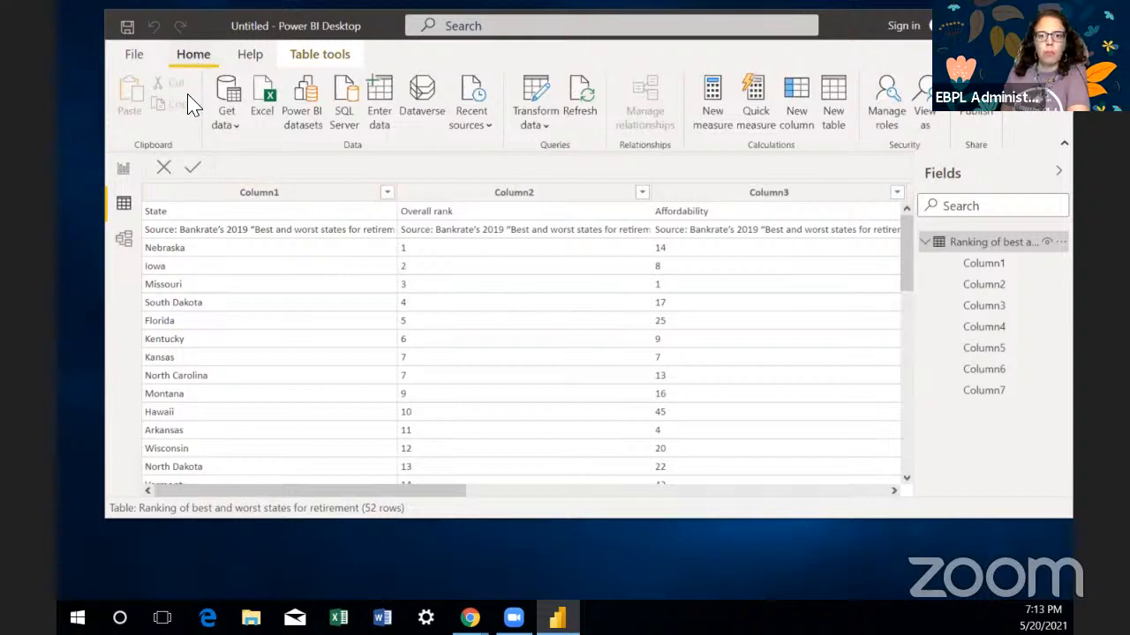
pyautogui.click(535, 112)
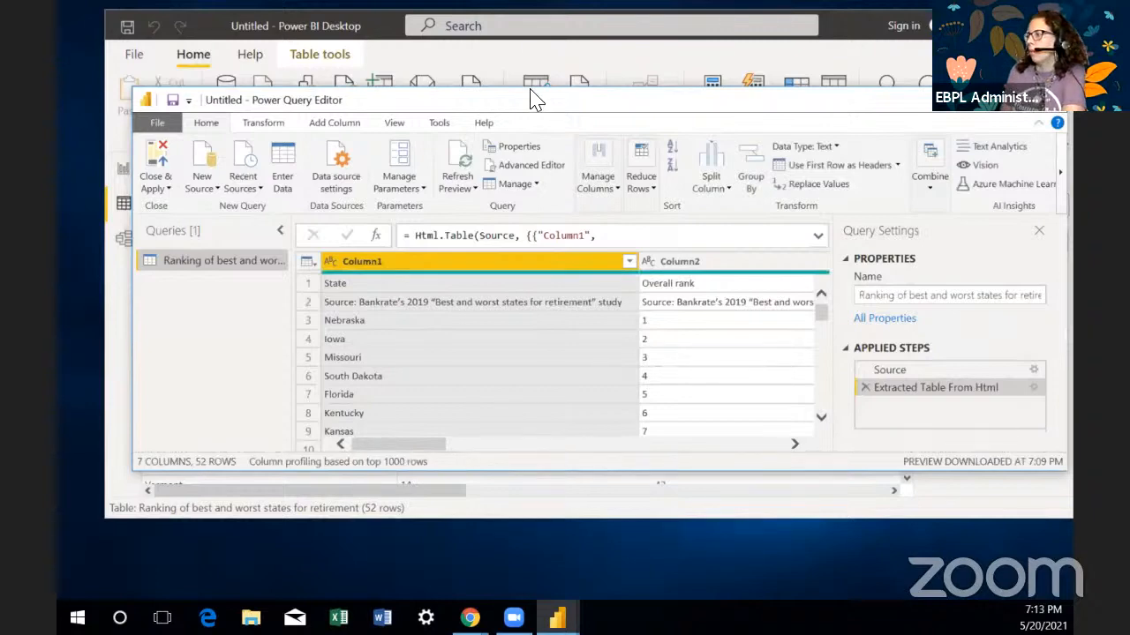
pyautogui.moveTo(534, 100); pyautogui.dragTo(519, 49)
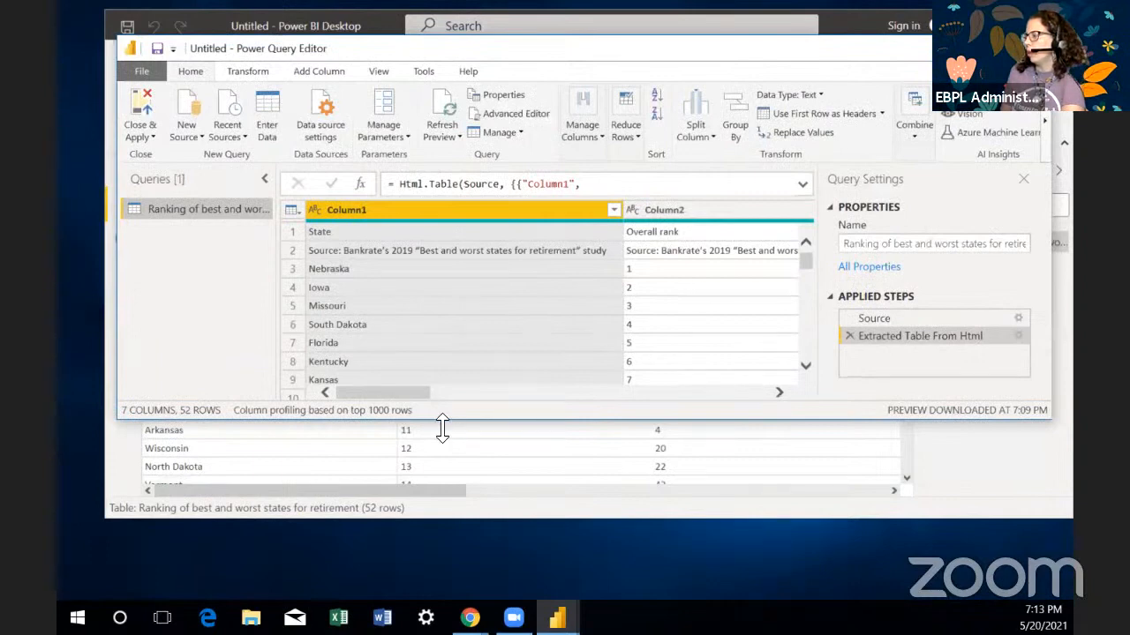
pyautogui.moveTo(442, 428); pyautogui.dragTo(443, 532)
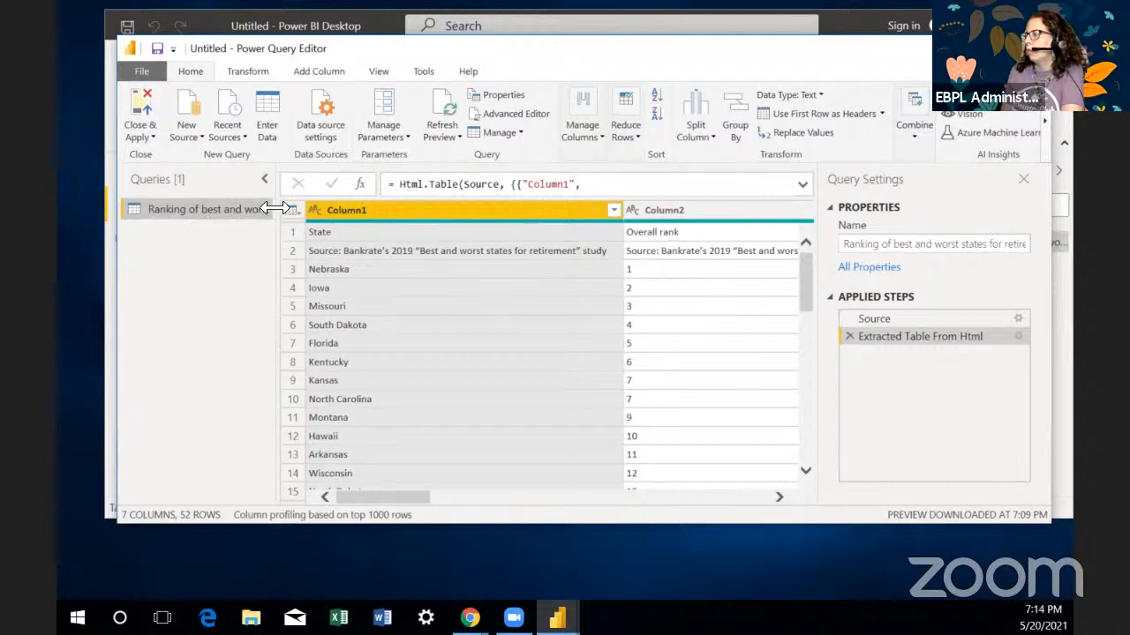
pyautogui.moveTo(276, 208); pyautogui.dragTo(212, 231)
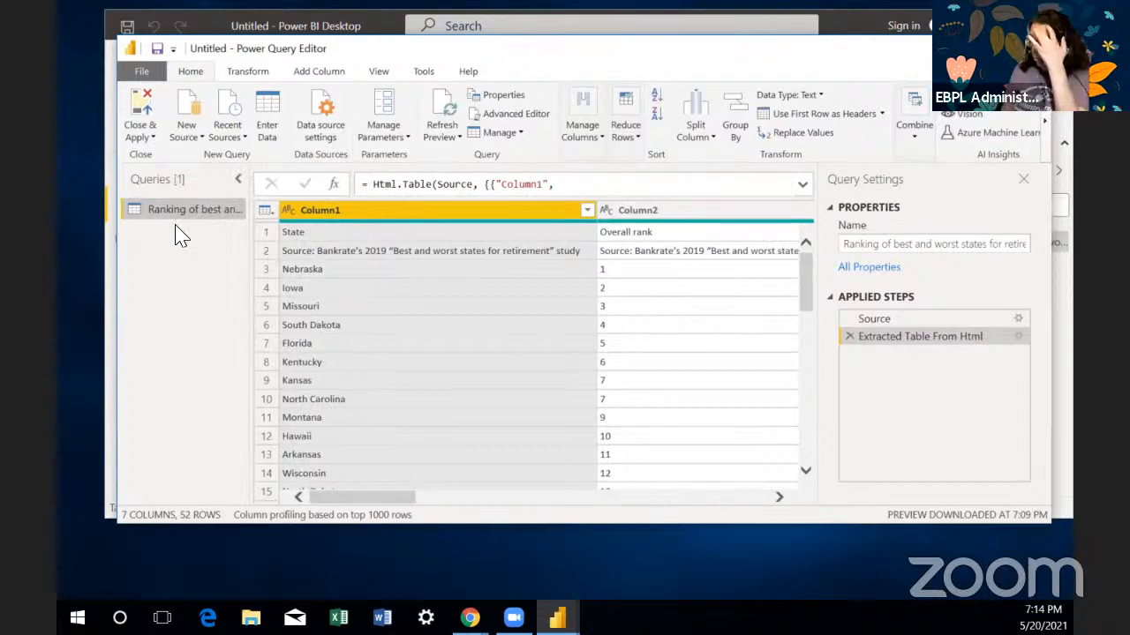
# Step: Collapse the Queries pane and promote the table's first row to column headers
pyautogui.click(251, 74)
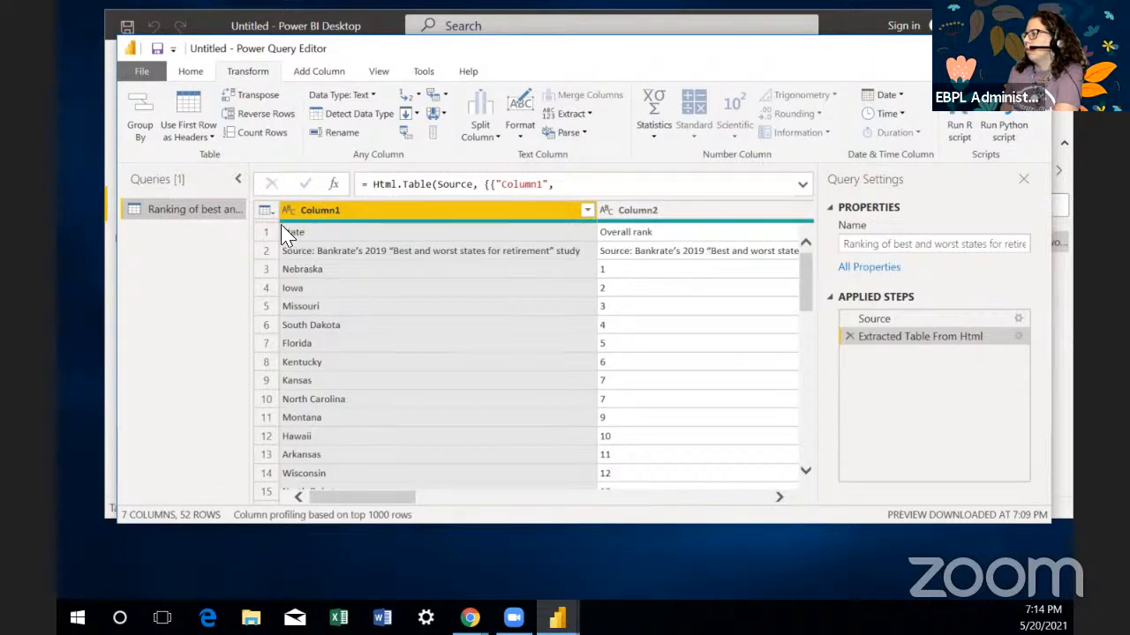
pyautogui.click(238, 182)
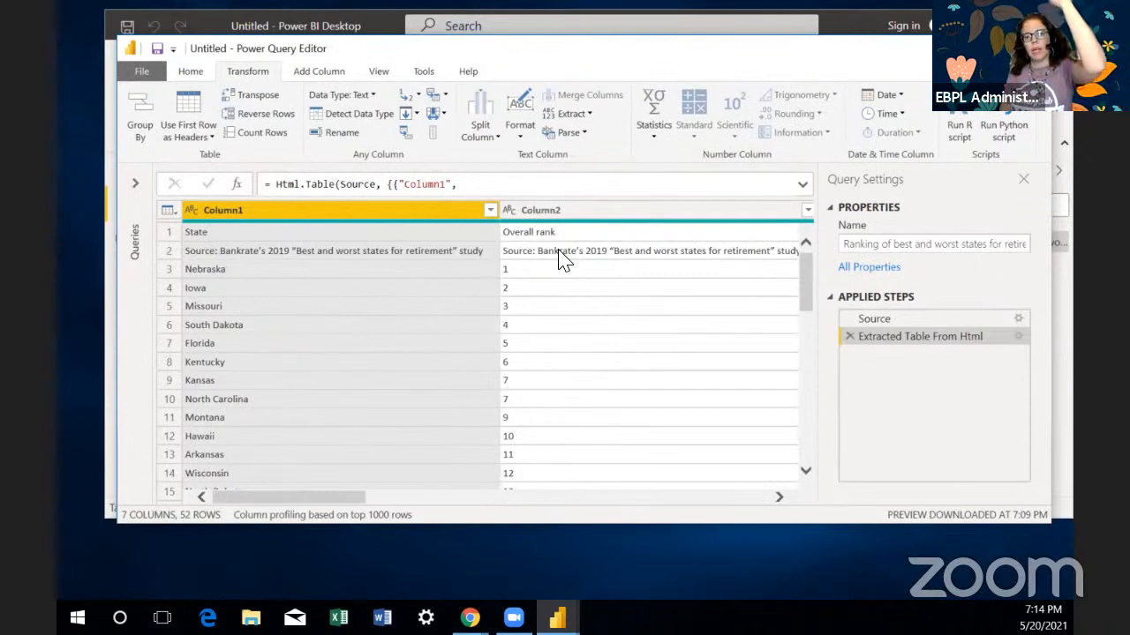
pyautogui.click(194, 136)
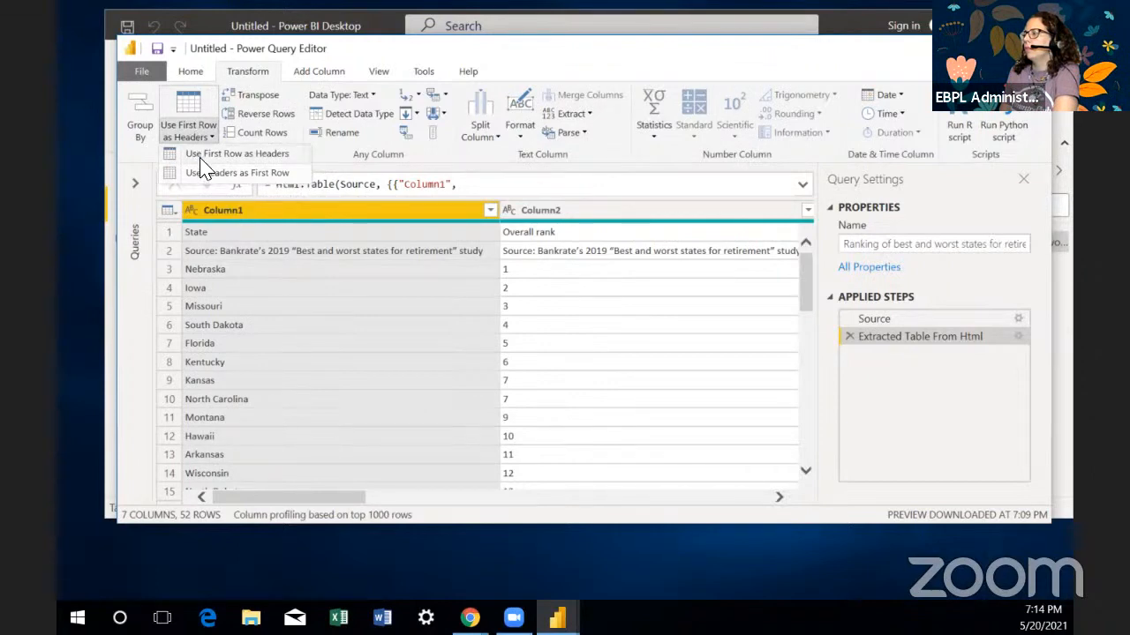
pyautogui.click(201, 157)
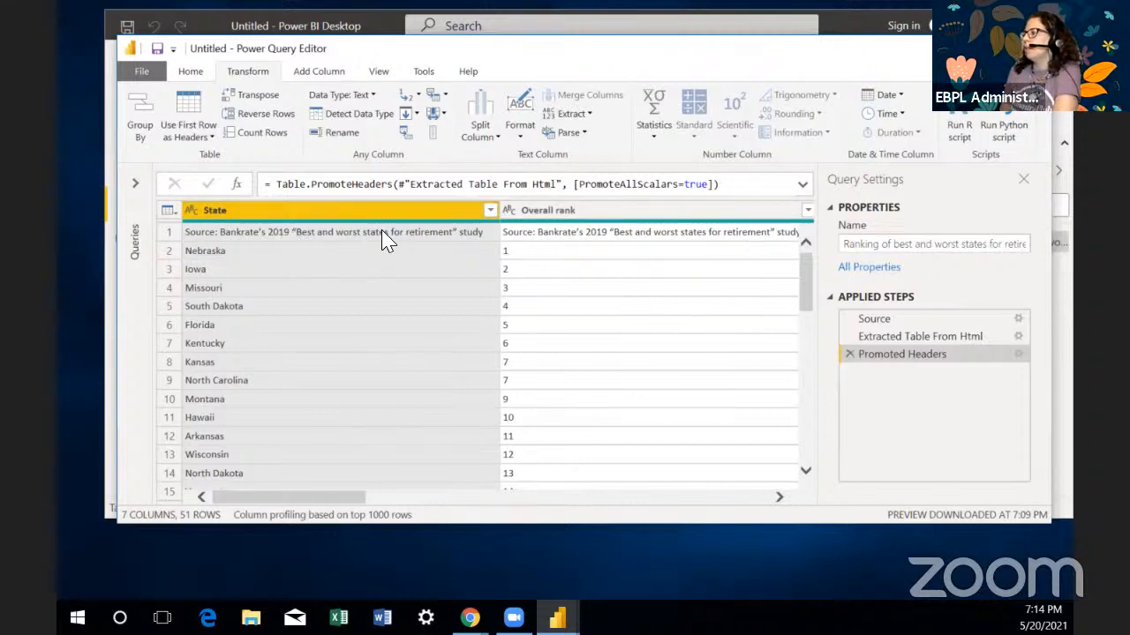
# Step: Remove the source-note row by removing 1 top row from the table
pyautogui.click(164, 233)
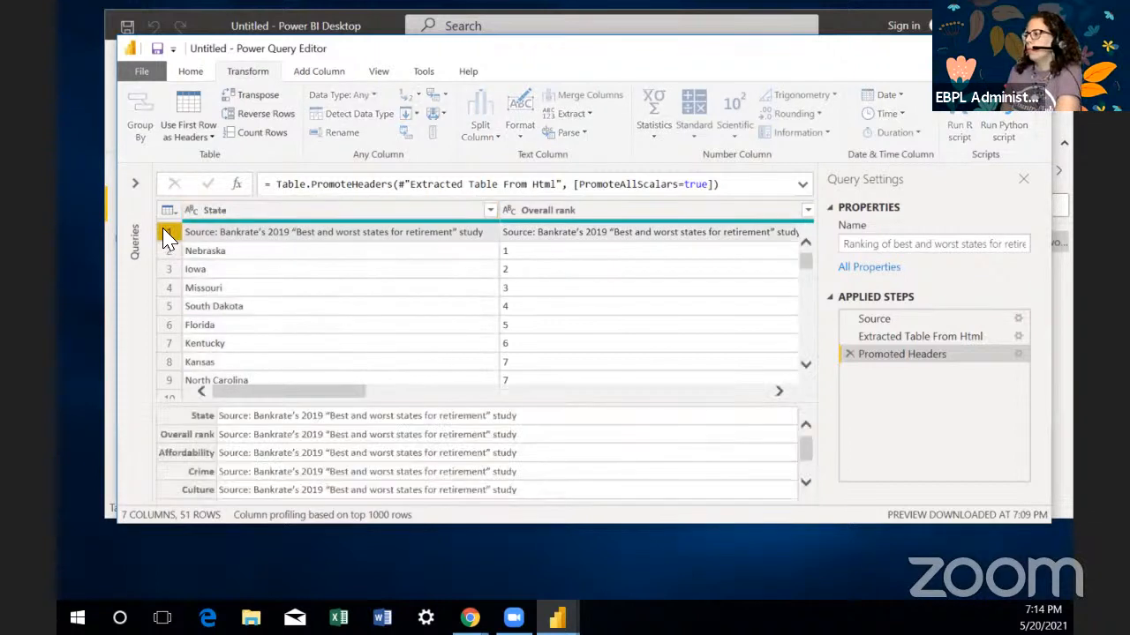
pyautogui.click(191, 74)
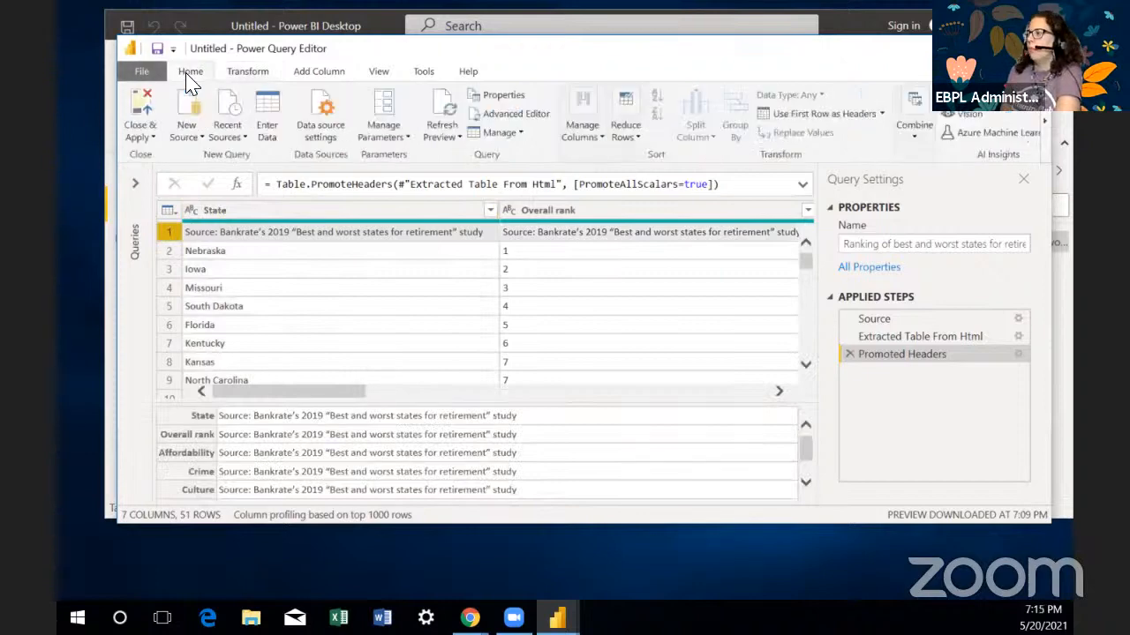
pyautogui.click(629, 132)
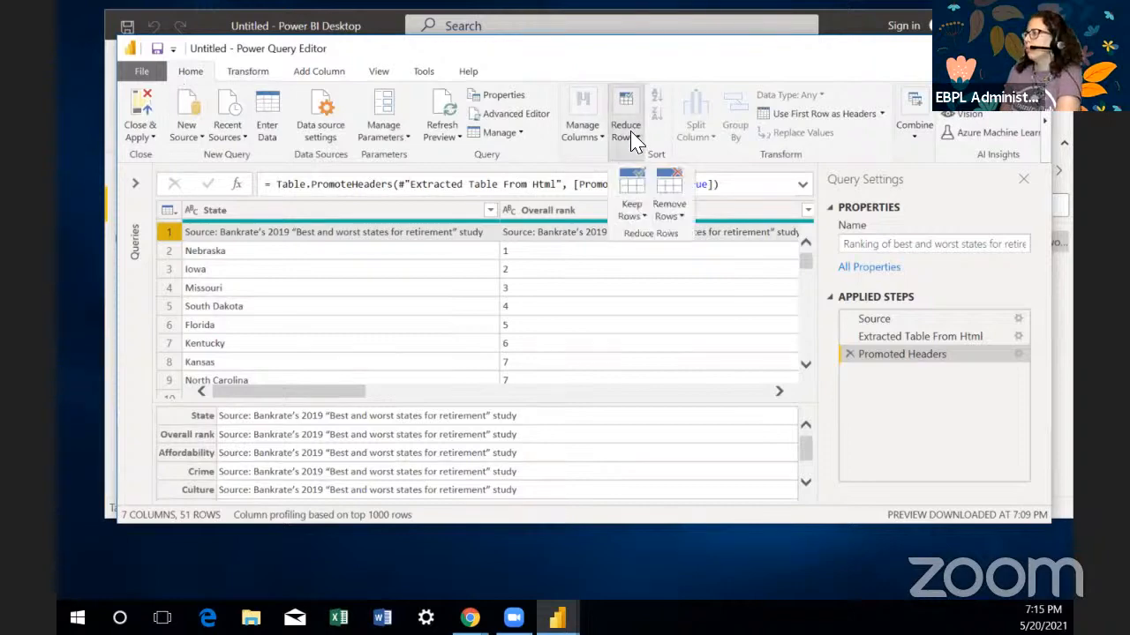
pyautogui.click(671, 199)
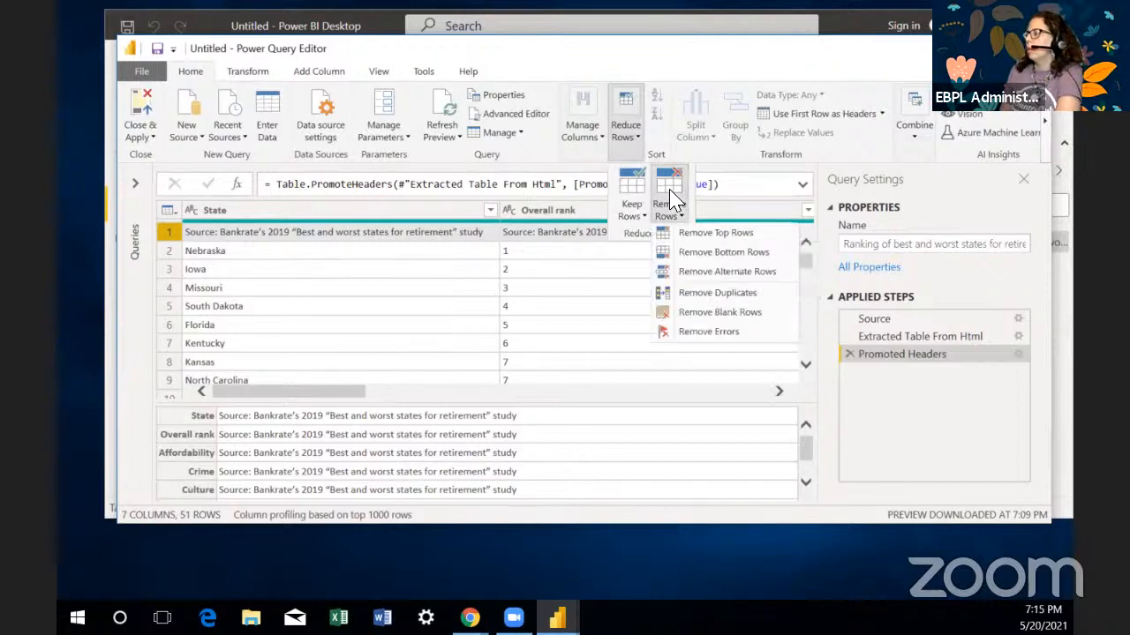
pyautogui.click(691, 236)
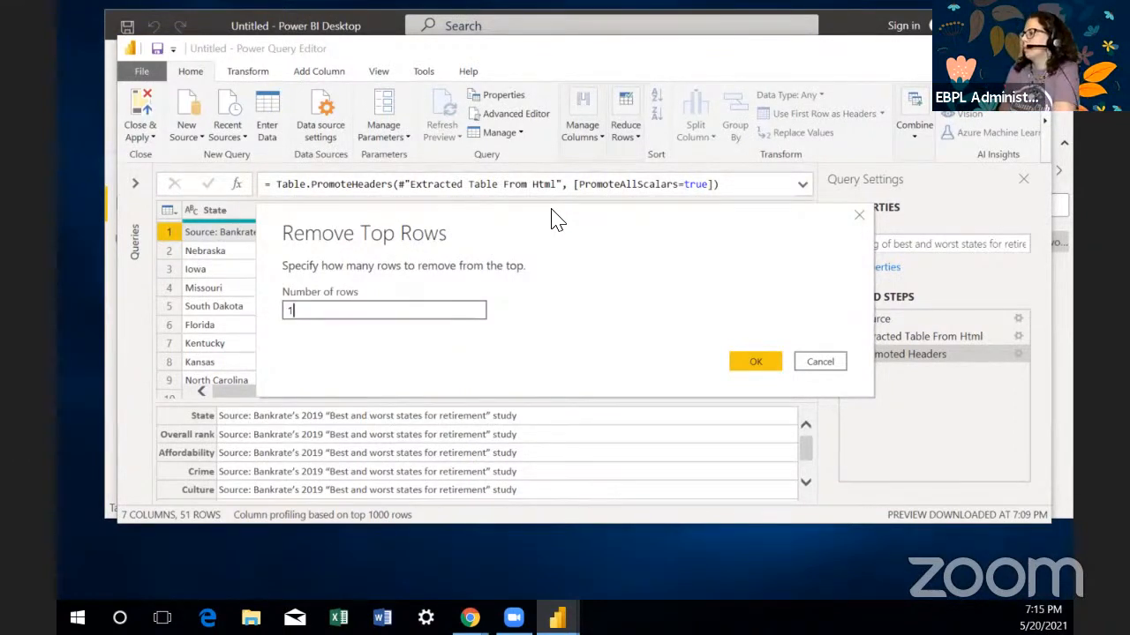
pyautogui.click(754, 361)
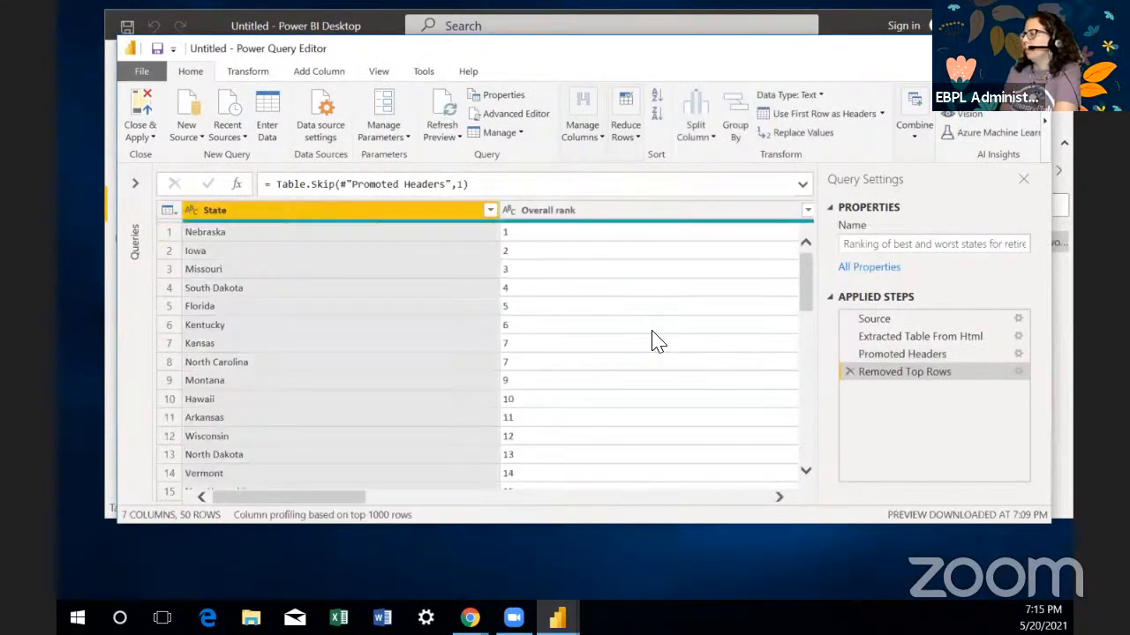
pyautogui.moveTo(909, 354)
pyautogui.mouseDown()
pyautogui.moveTo(941, 378)
pyautogui.moveTo(921, 398)
pyautogui.moveTo(921, 365)
pyautogui.mouseUp()
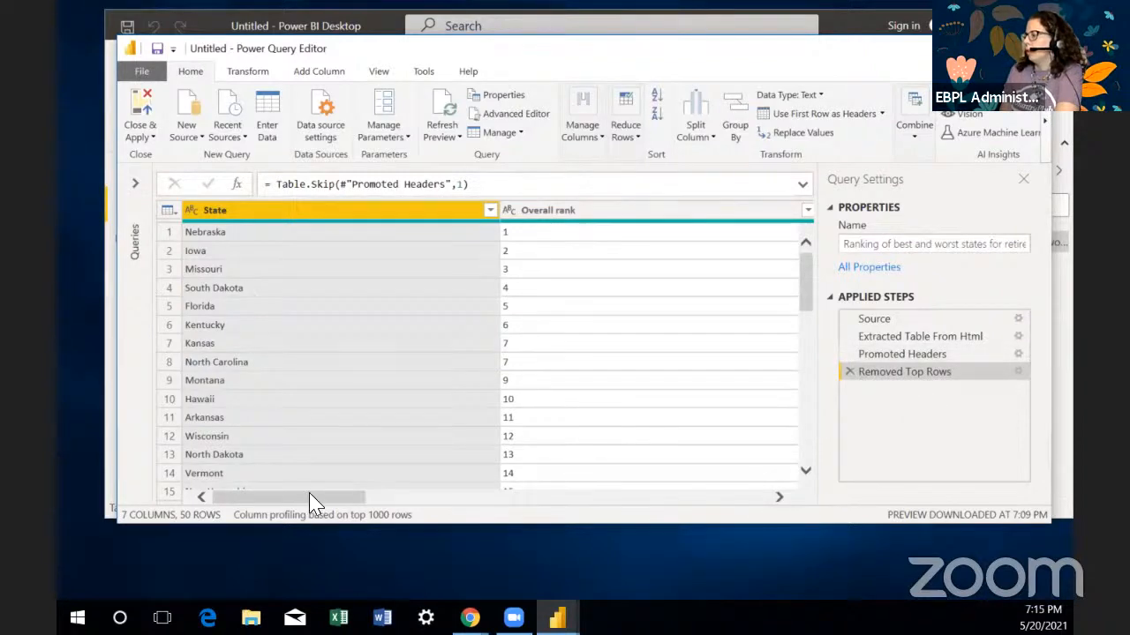
pyautogui.moveTo(310, 503); pyautogui.dragTo(177, 393)
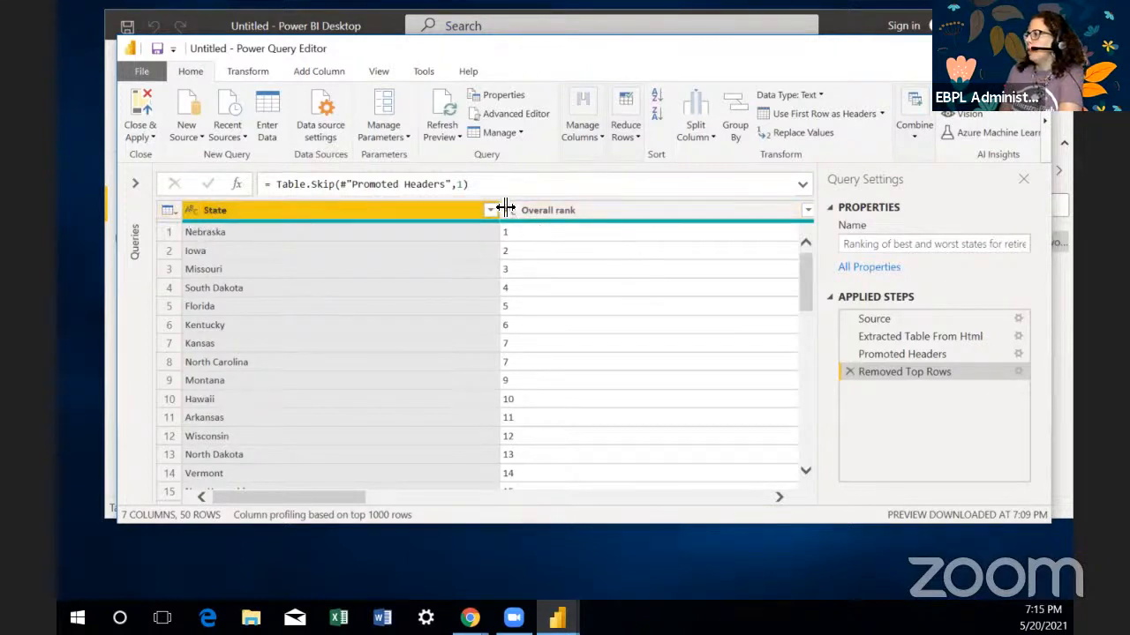
# Step: Narrow the Culture and Weather columns in the data preview so that more of the table fits in view
pyautogui.moveTo(323, 503); pyautogui.dragTo(436, 503)
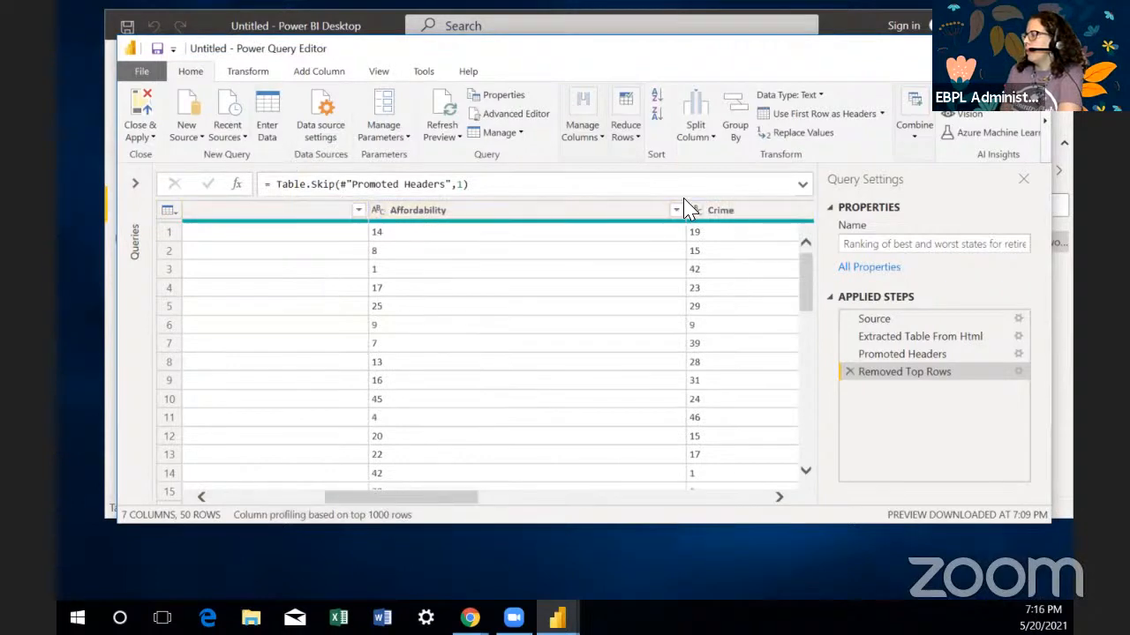
pyautogui.moveTo(459, 510); pyautogui.dragTo(638, 534)
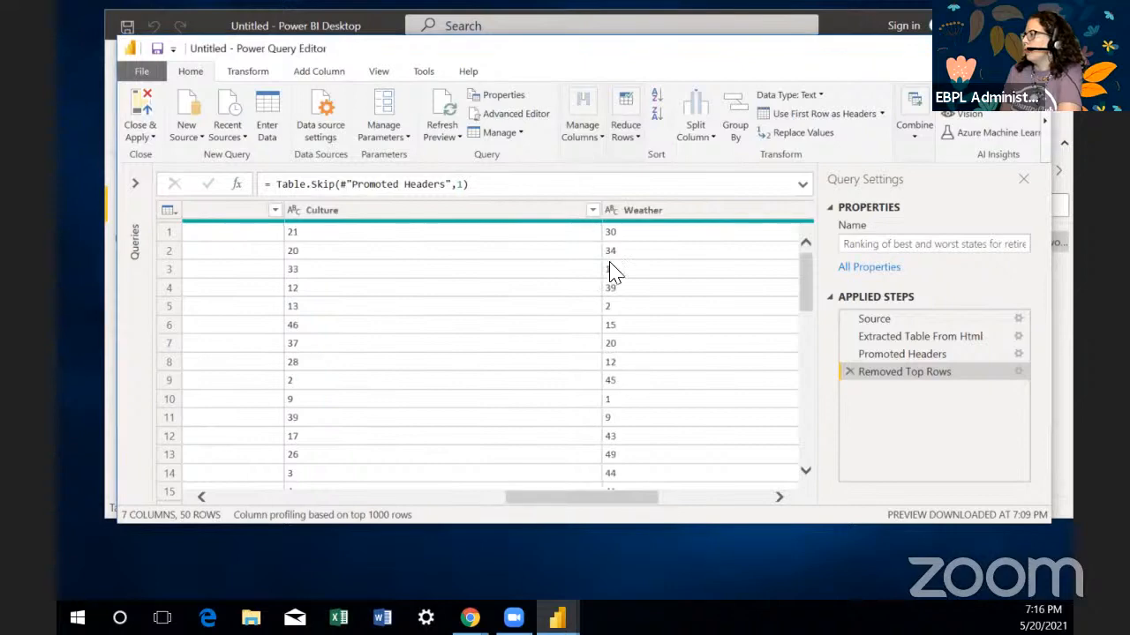
pyautogui.moveTo(613, 225); pyautogui.dragTo(499, 265)
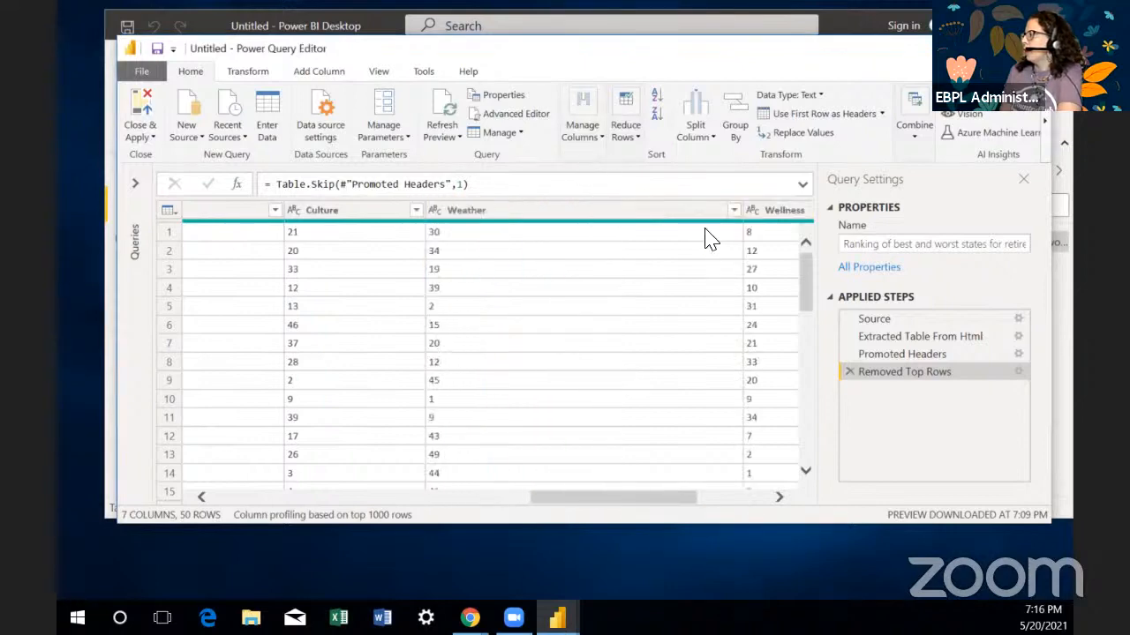
pyautogui.moveTo(638, 217); pyautogui.dragTo(501, 204)
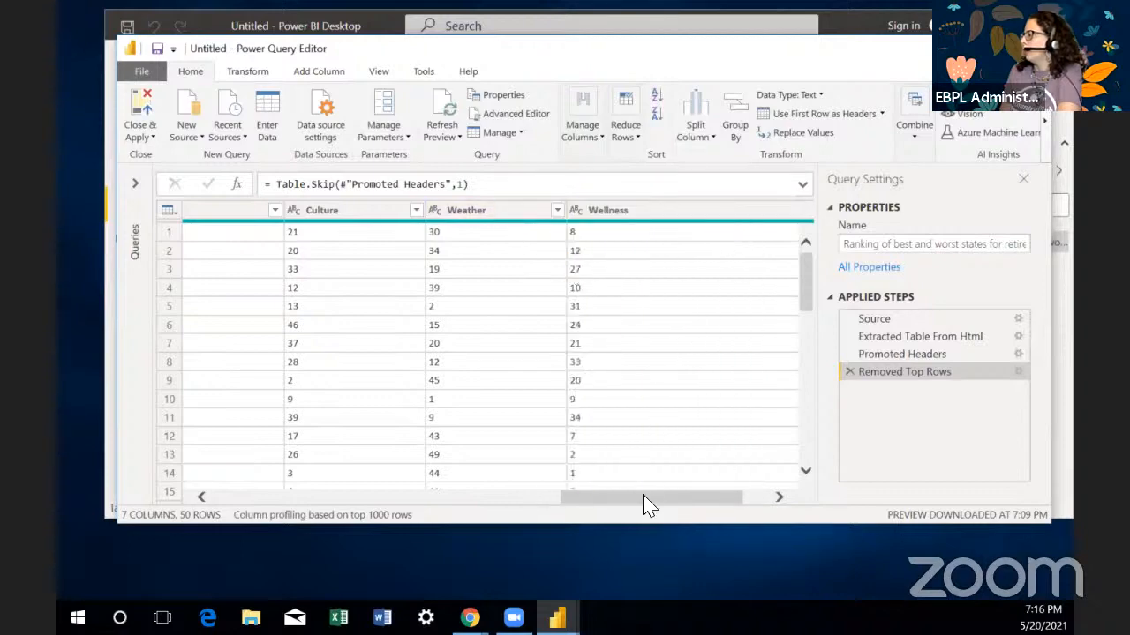
# Step: Narrow the State, Overall rank and Affordability columns in the data preview
pyautogui.moveTo(608, 504); pyautogui.dragTo(213, 370)
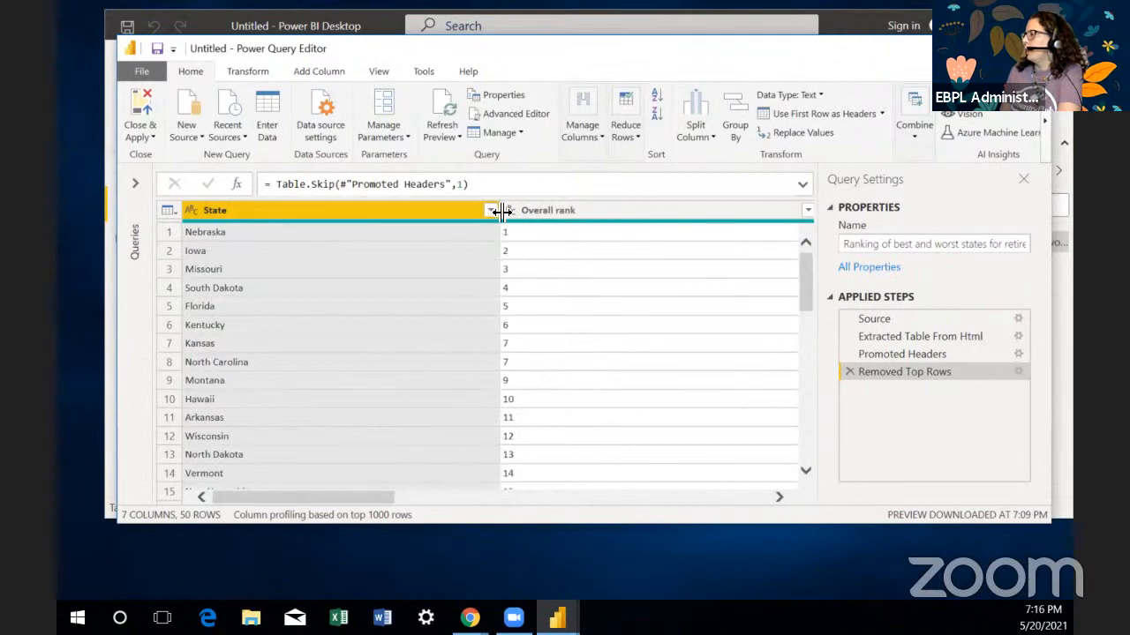
pyautogui.moveTo(498, 209); pyautogui.dragTo(260, 220)
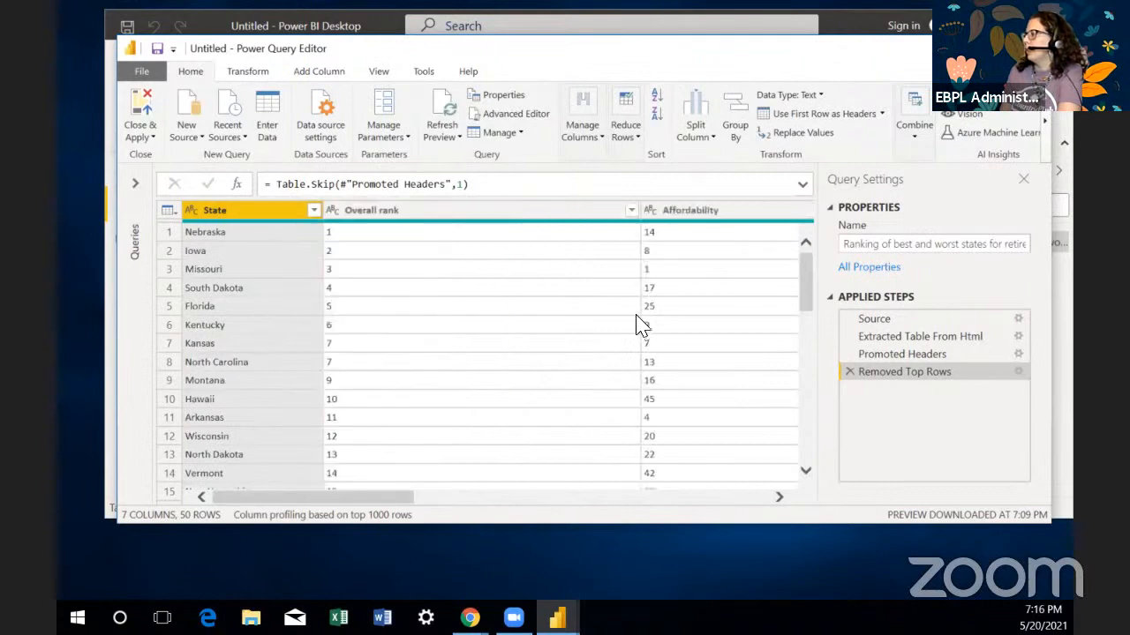
pyautogui.moveTo(642, 213); pyautogui.dragTo(211, 265)
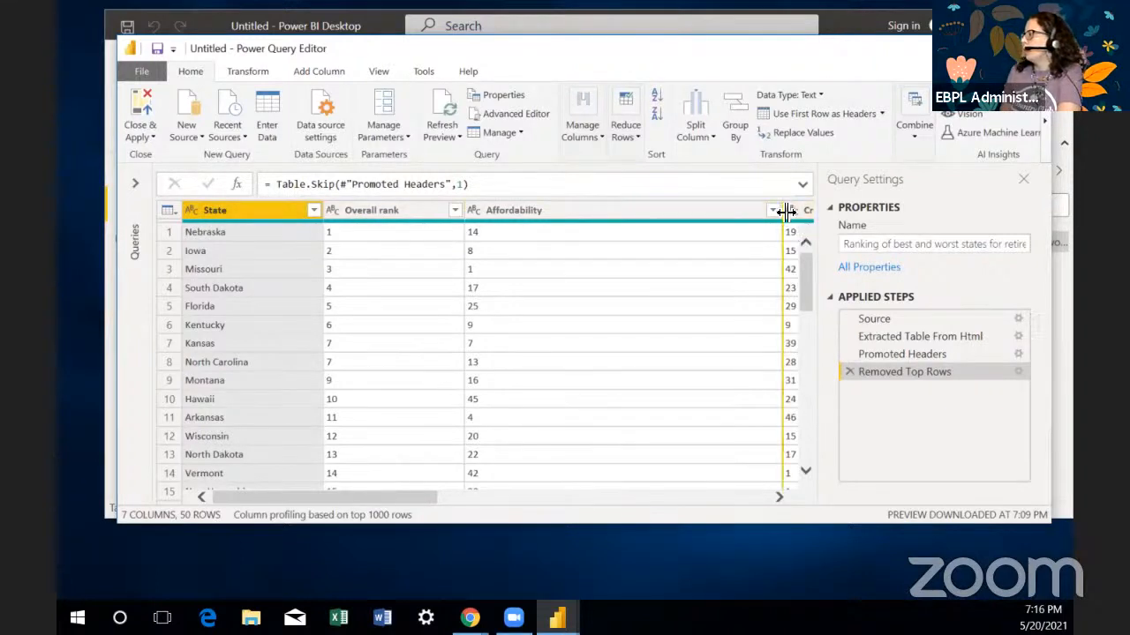
pyautogui.moveTo(785, 212); pyautogui.dragTo(614, 212)
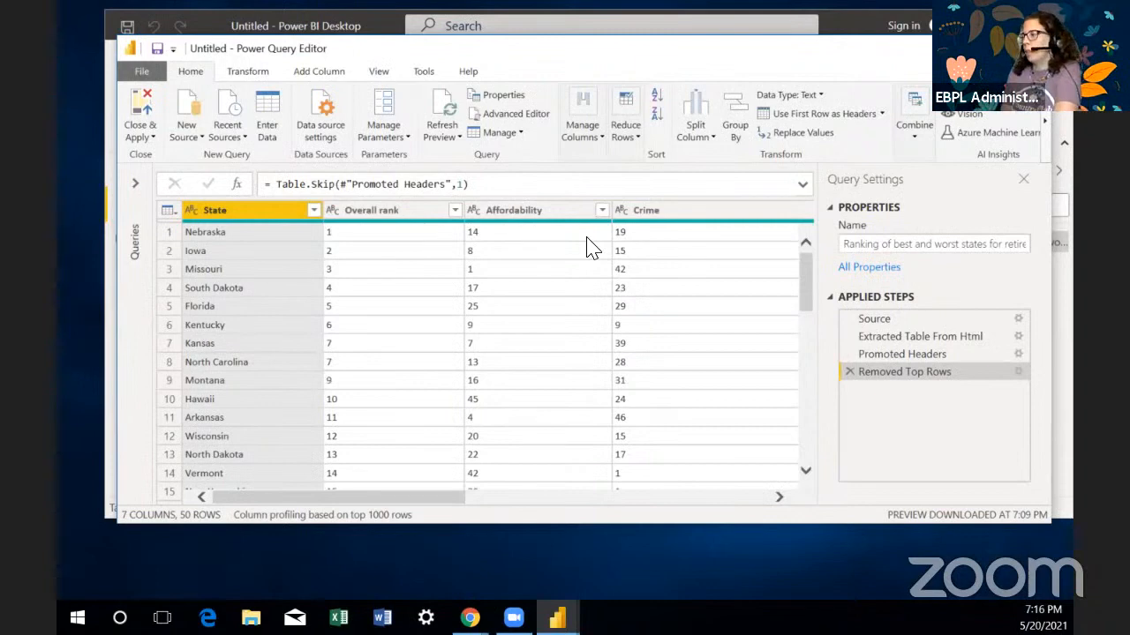
# Step: Change the data type of the Overall rank column to Whole Number
pyautogui.click(391, 216)
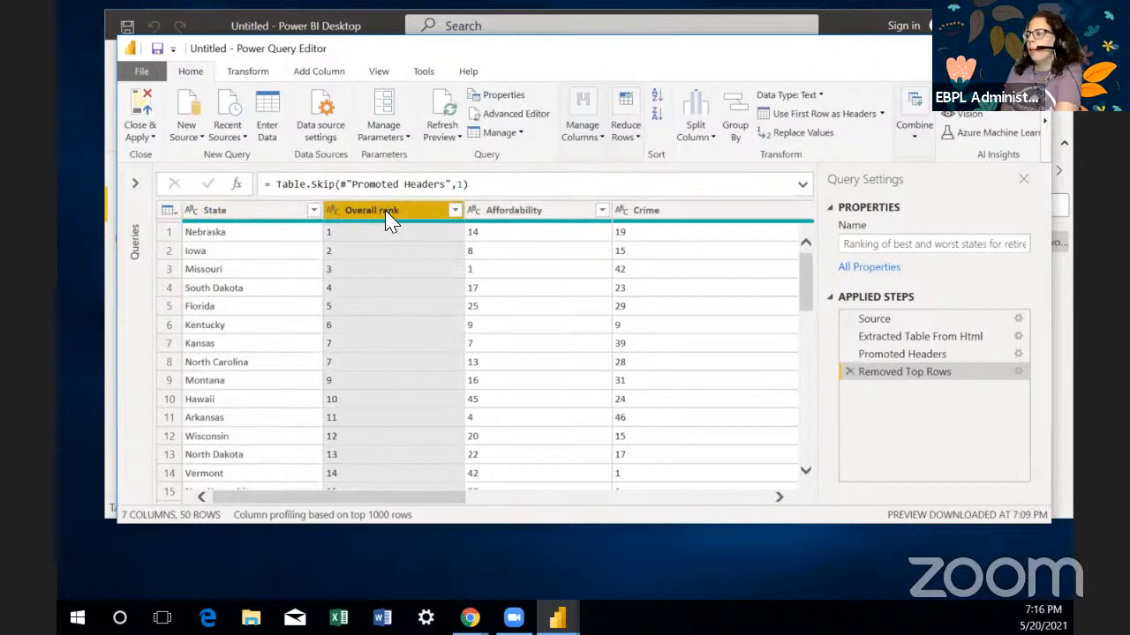
pyautogui.rightClick(389, 220)
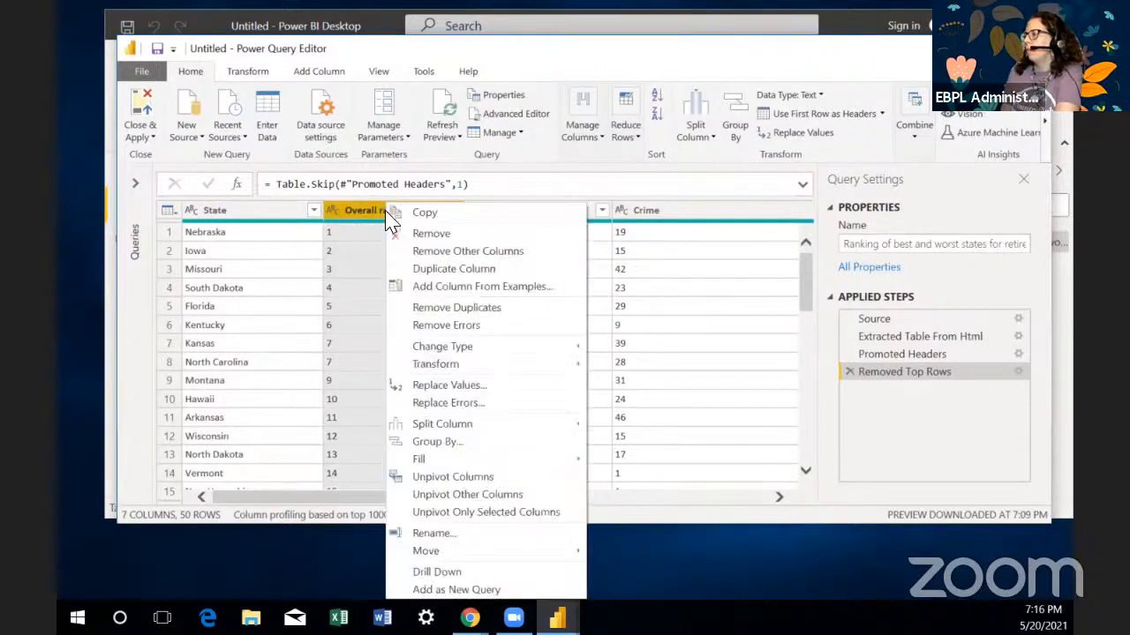
pyautogui.moveTo(474, 358)
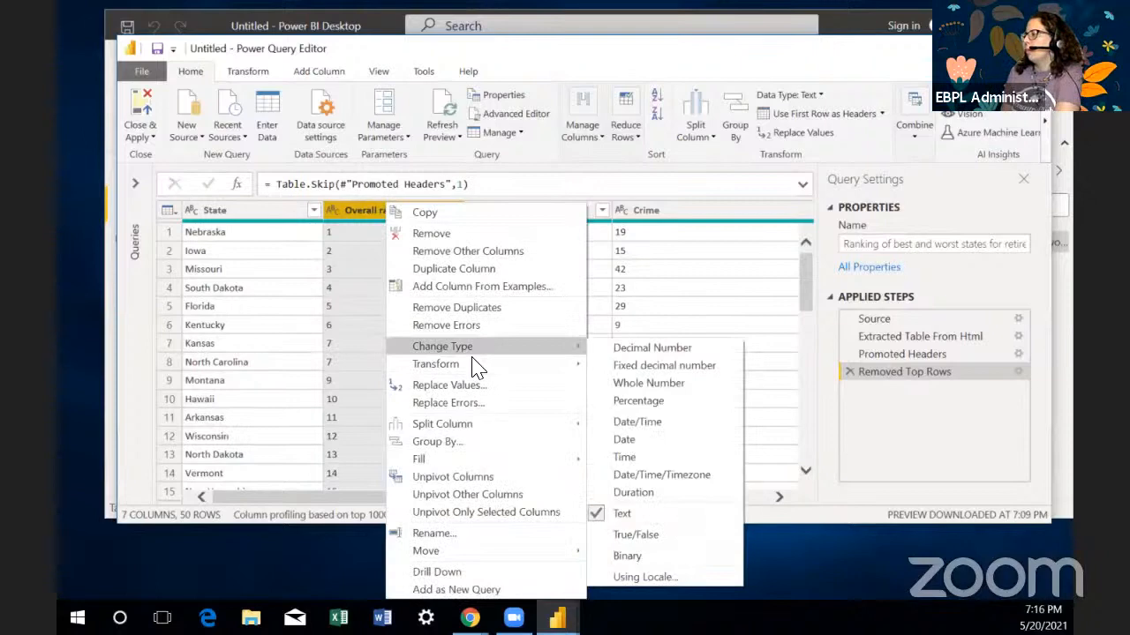
pyautogui.click(626, 512)
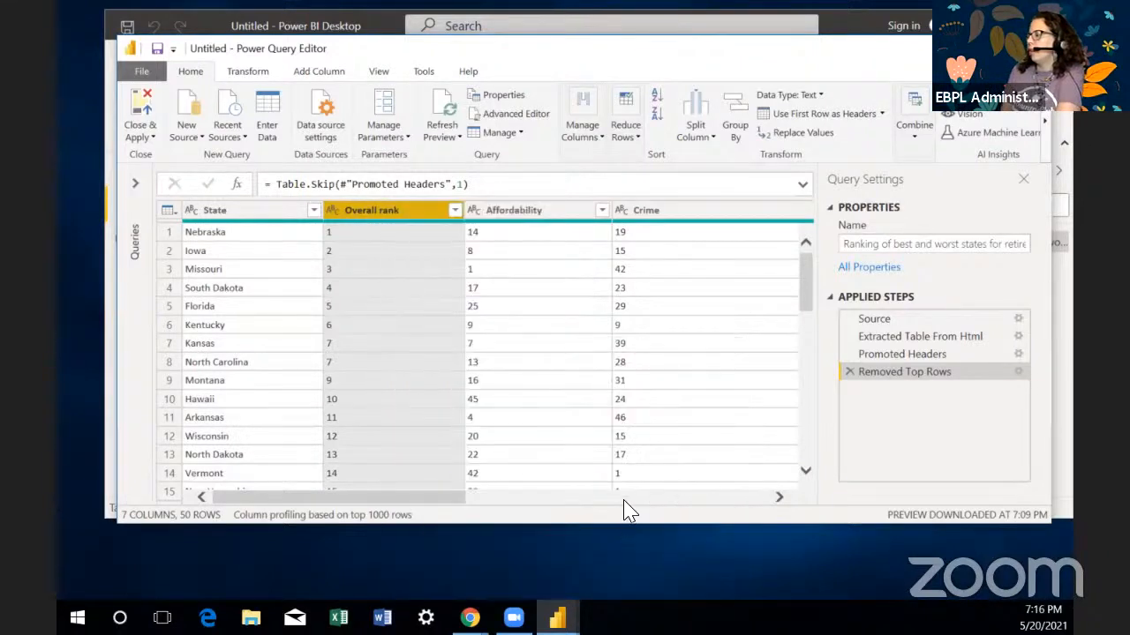
pyautogui.rightClick(399, 209)
pyautogui.moveTo(550, 348)
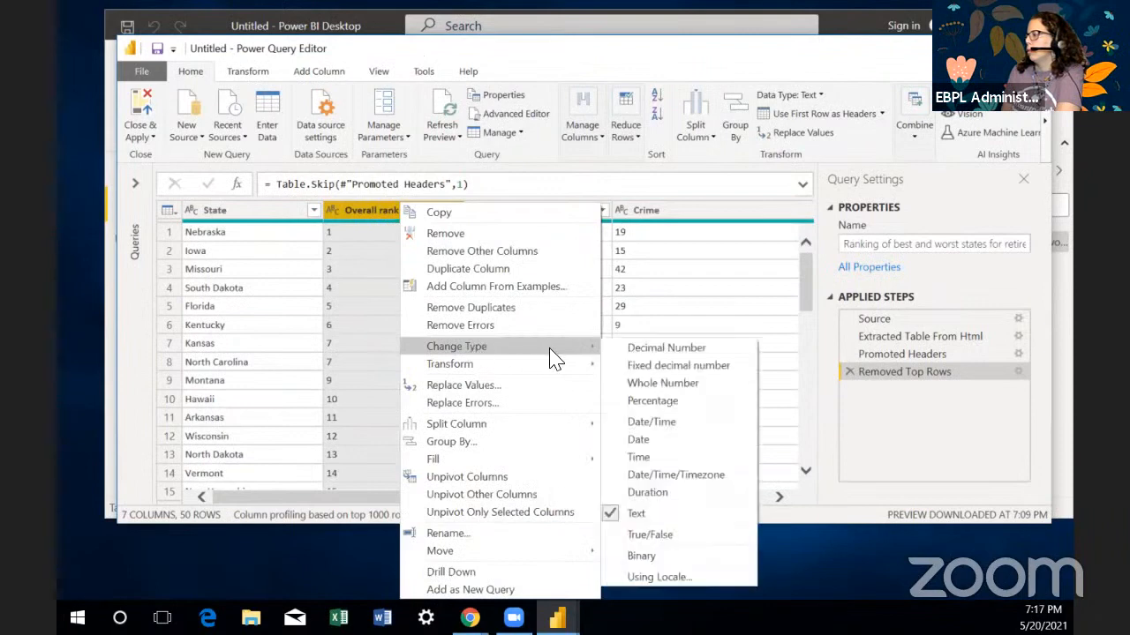
pyautogui.click(682, 391)
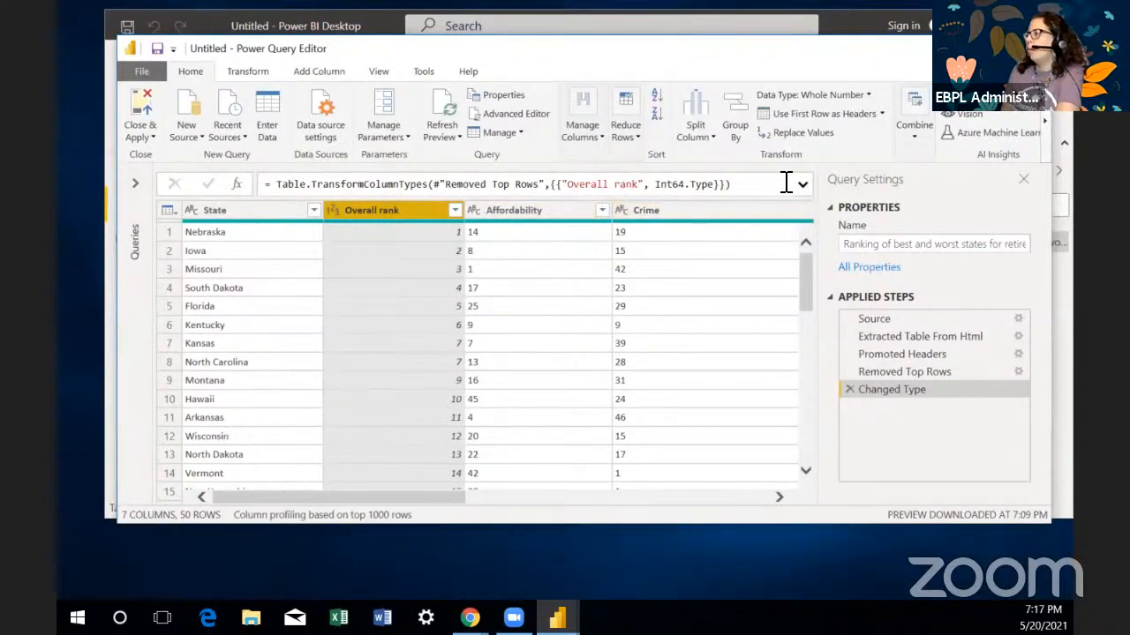
# Step: Hide the formula bar and show it again
pyautogui.click(377, 75)
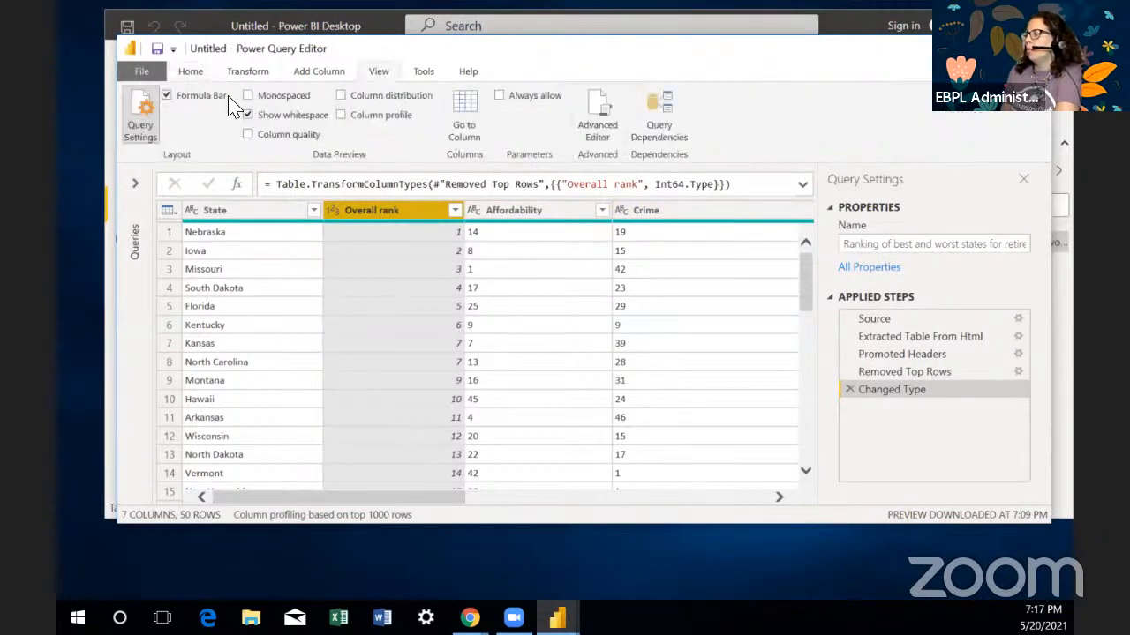
pyautogui.click(167, 97)
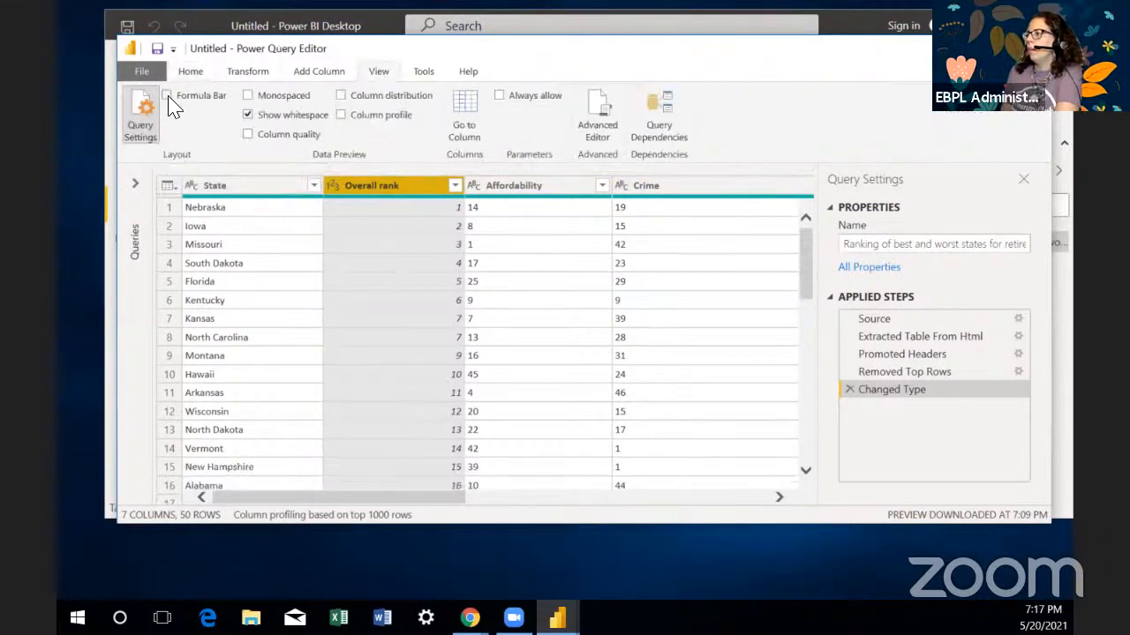
pyautogui.click(167, 97)
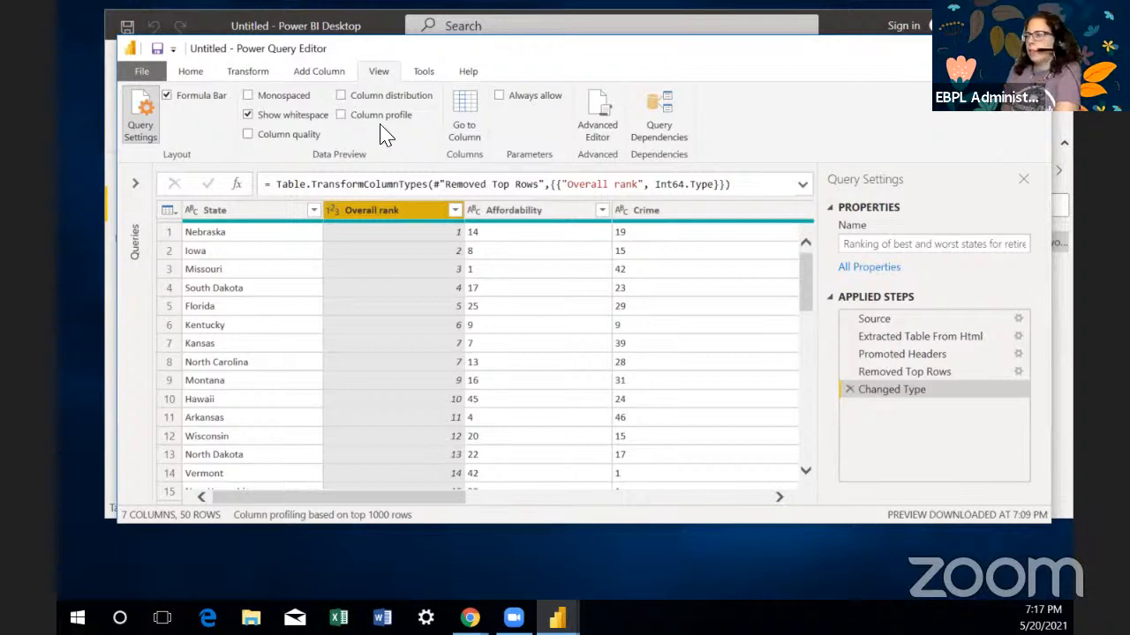
# Step: Change the data type of the Affordability column to Whole Number
pyautogui.click(527, 216)
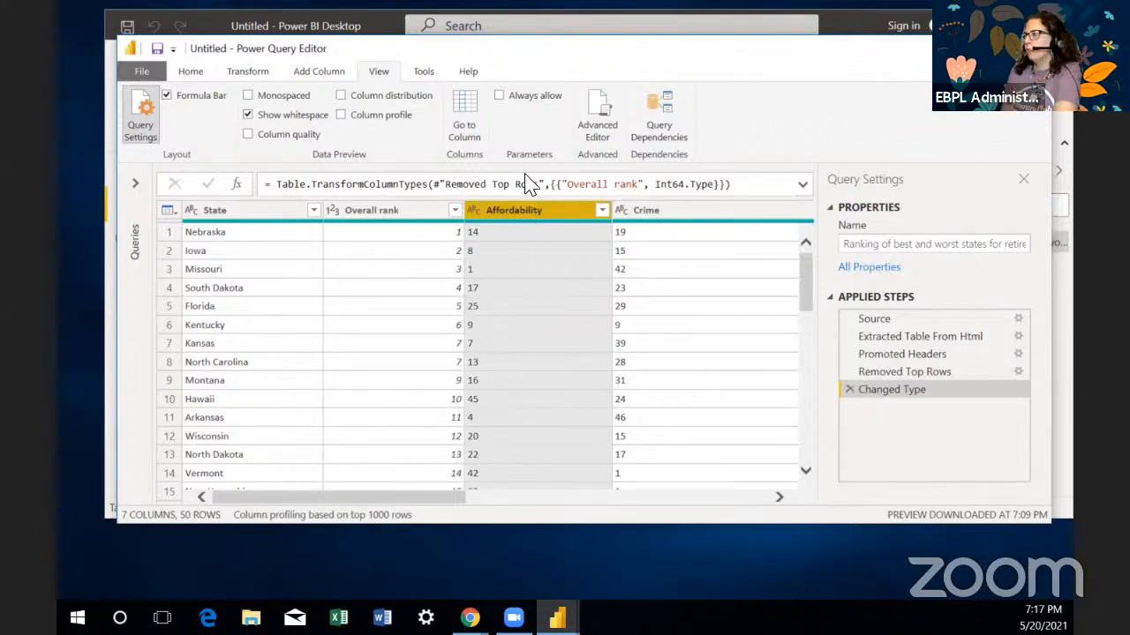
pyautogui.rightClick(535, 211)
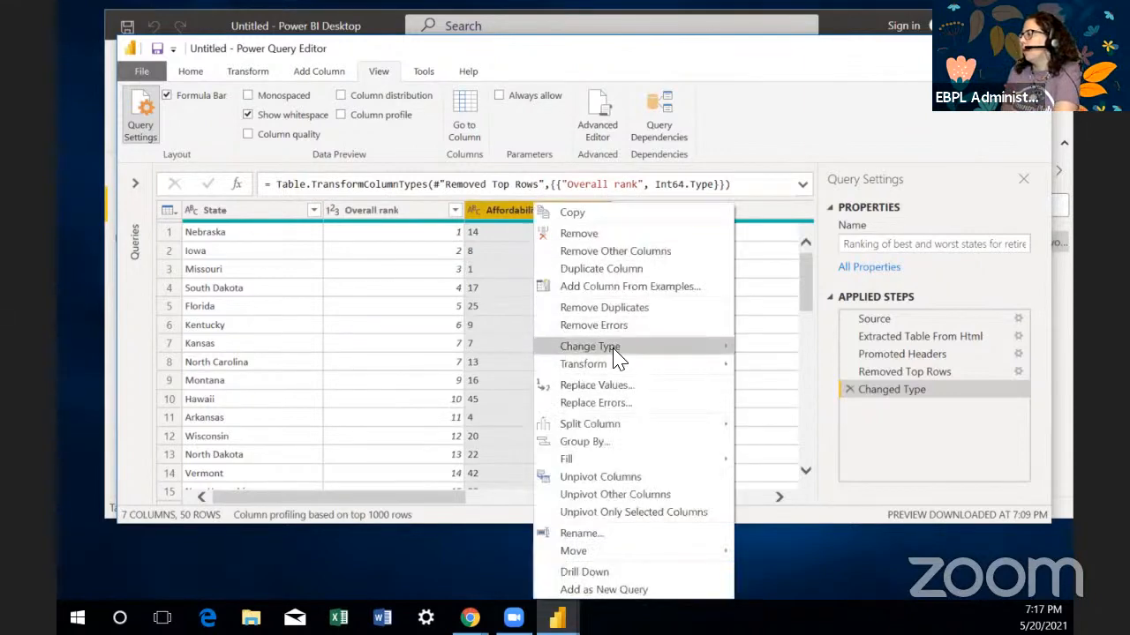
pyautogui.moveTo(617, 346)
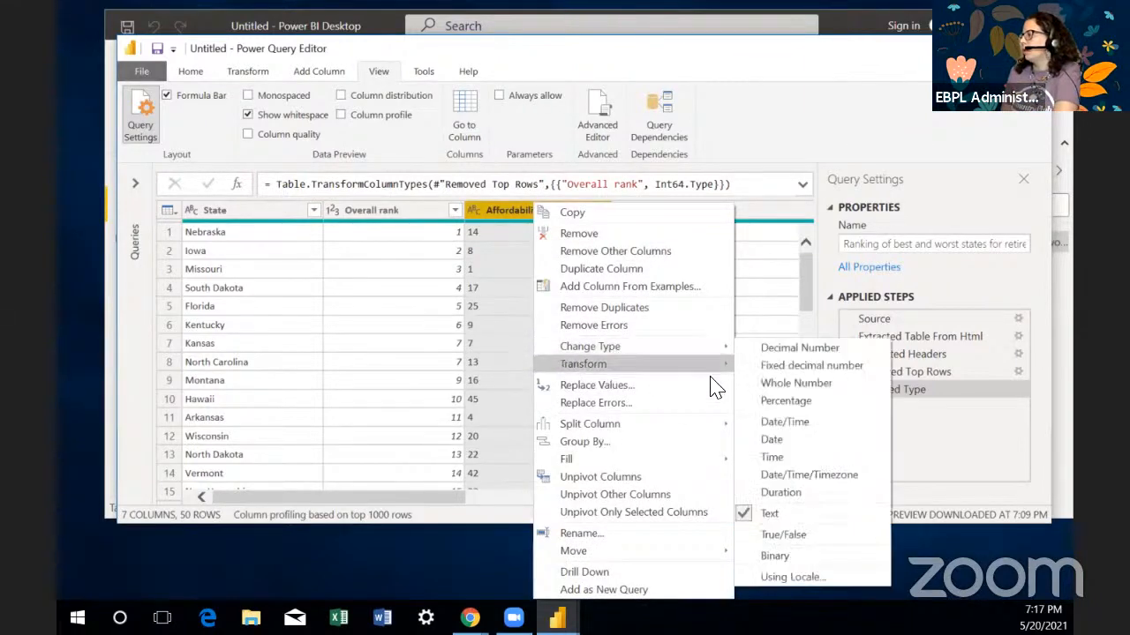
pyautogui.click(777, 383)
# Step: Narrow the Crime column and change its data type to Whole Number
pyautogui.moveTo(446, 495); pyautogui.dragTo(555, 524)
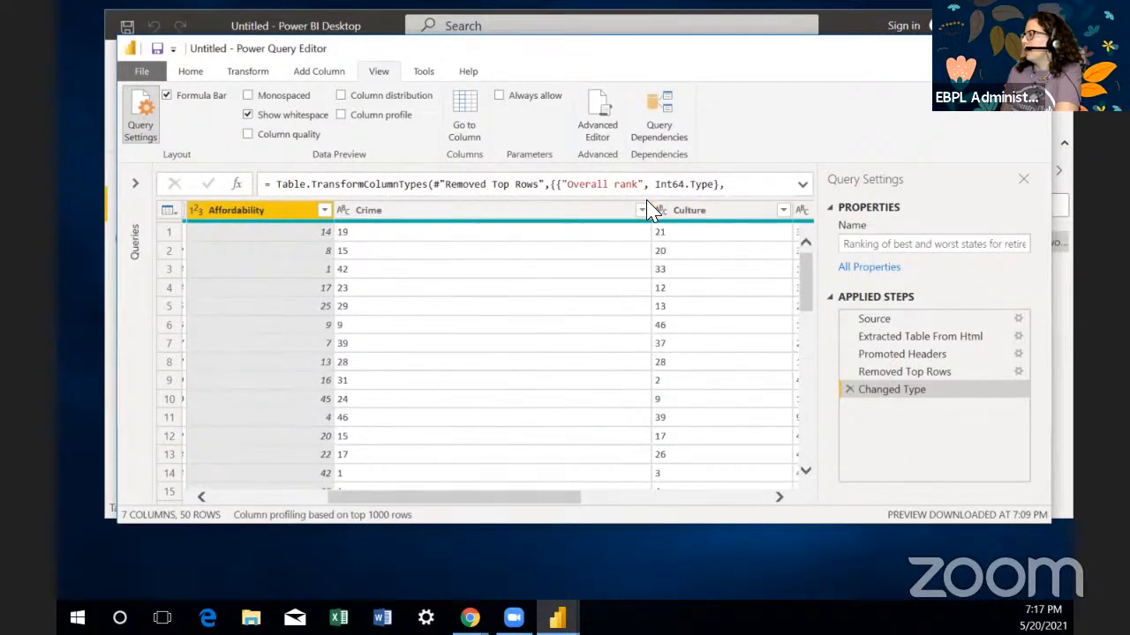
pyautogui.moveTo(651, 210); pyautogui.dragTo(474, 212)
pyautogui.rightClick(409, 217)
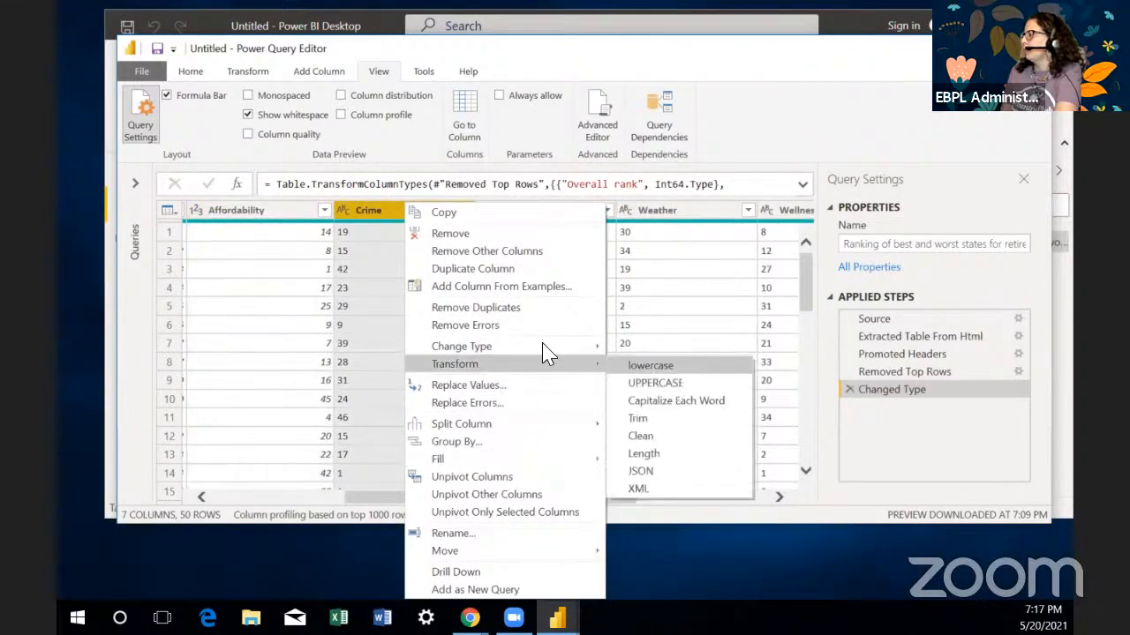
pyautogui.moveTo(545, 346)
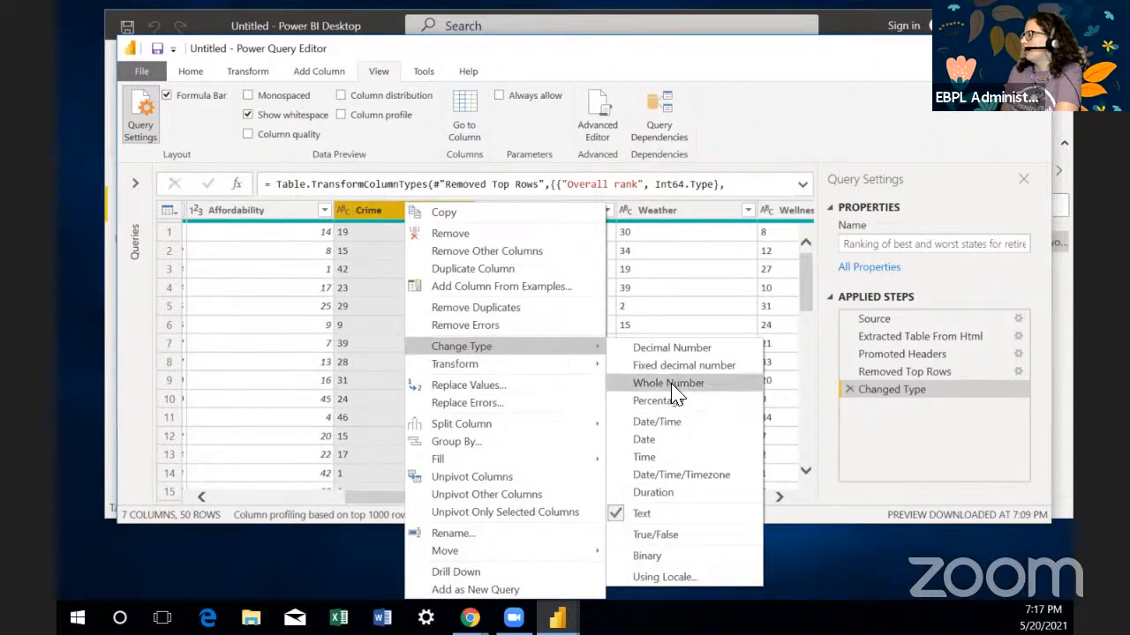
pyautogui.click(671, 386)
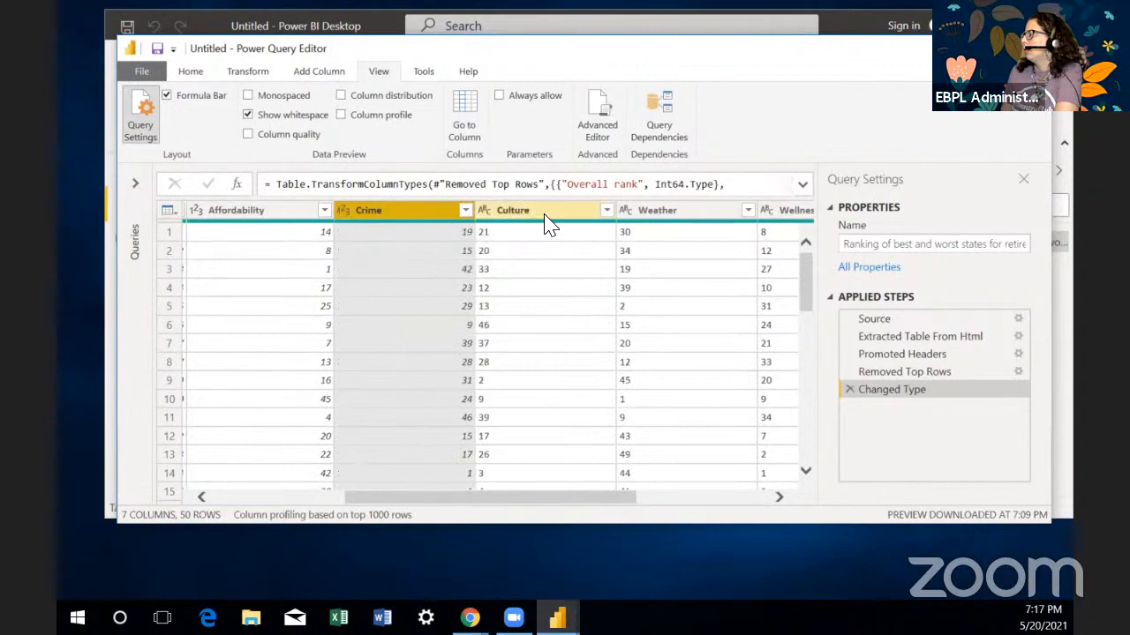
# Step: Change the data type of the Culture and Weather columns to Whole Number
pyautogui.rightClick(545, 212)
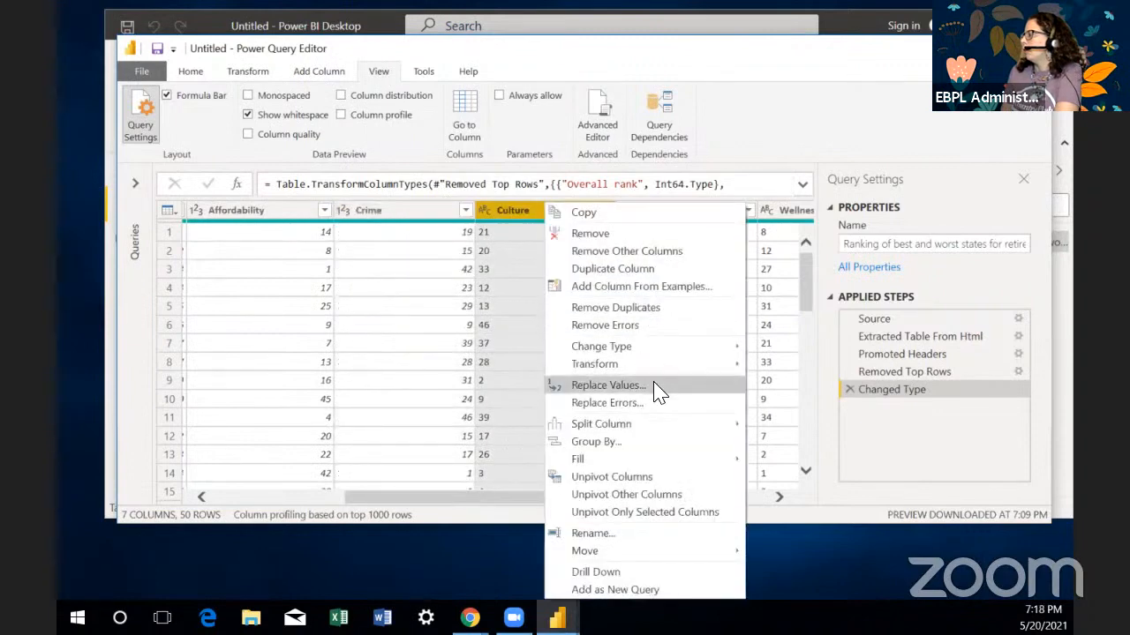
pyautogui.moveTo(647, 350)
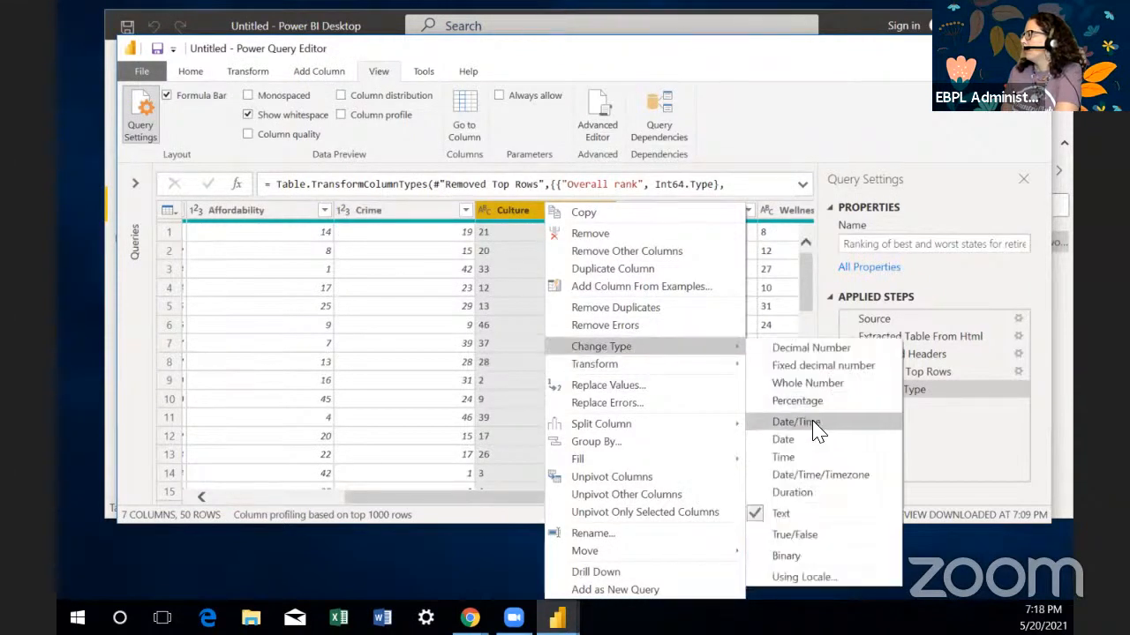
pyautogui.click(804, 385)
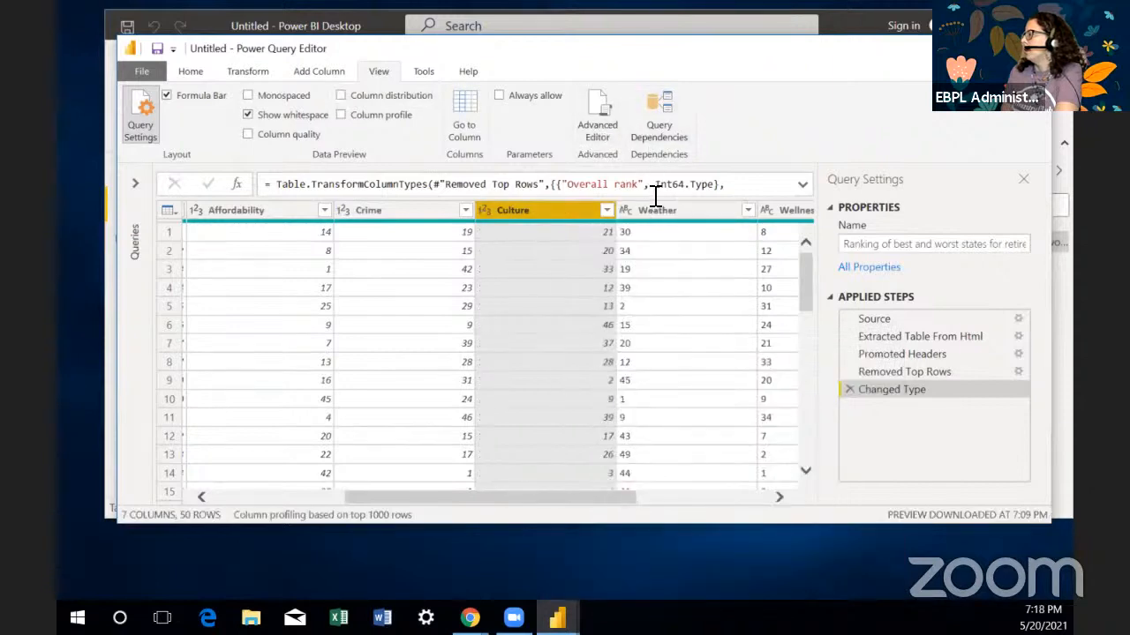
pyautogui.rightClick(670, 221)
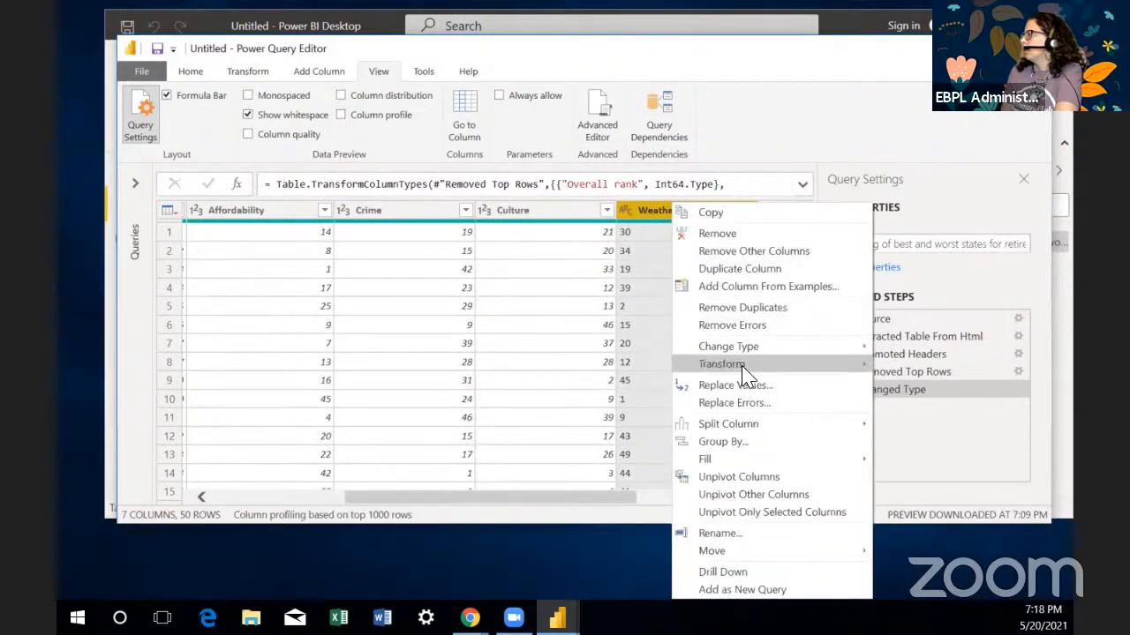
pyautogui.moveTo(770, 351)
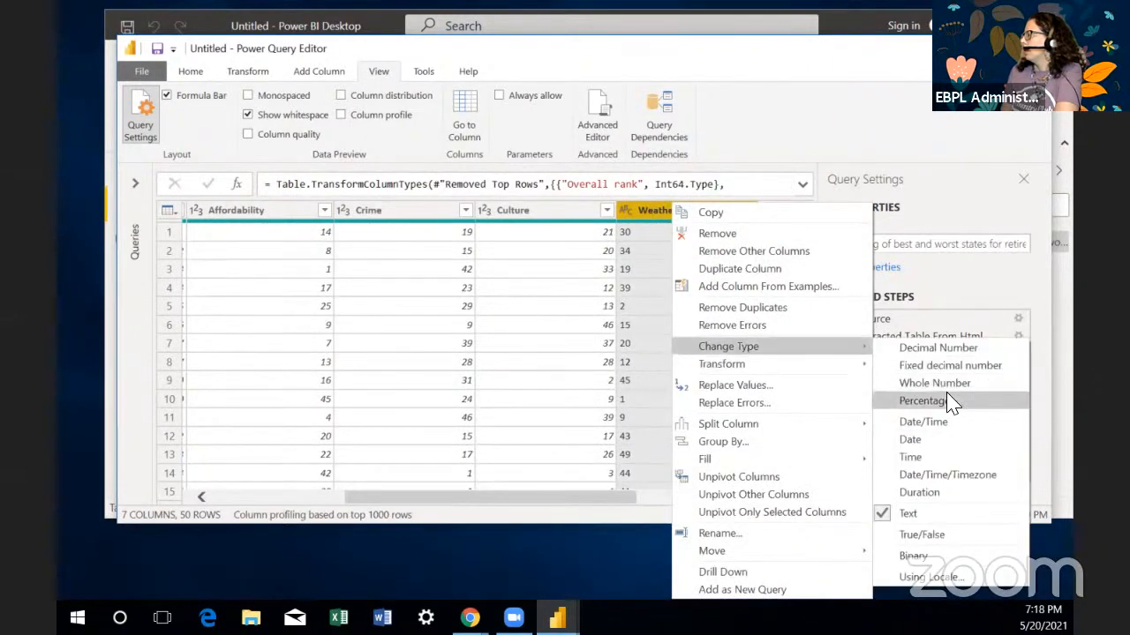
pyautogui.click(922, 382)
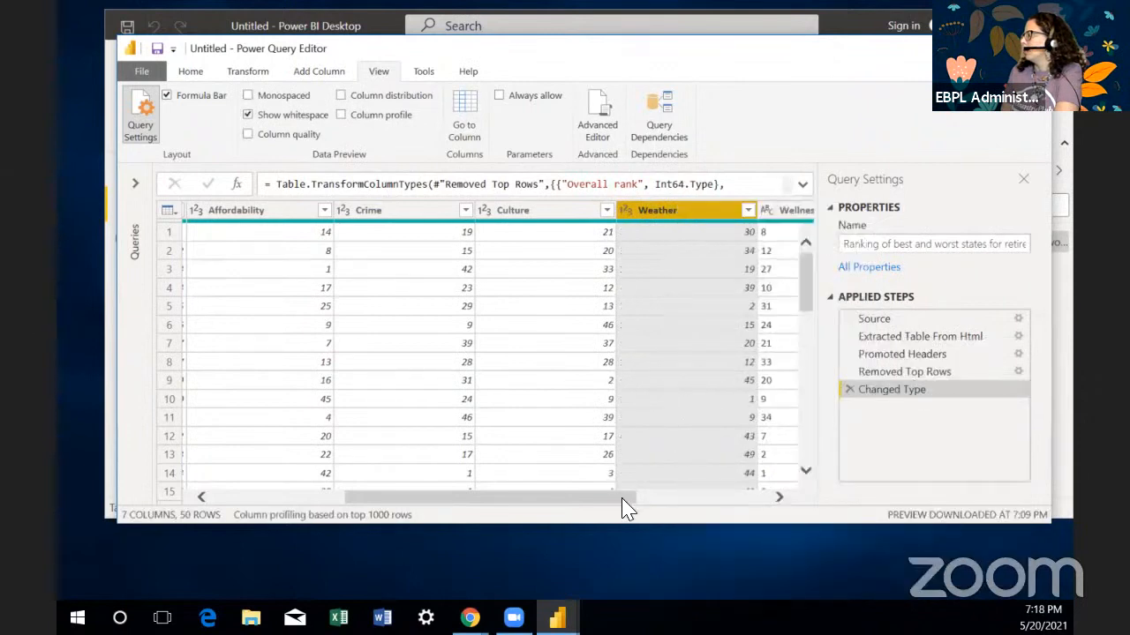
# Step: Change the data type of the Wellness column to Whole Number
pyautogui.moveTo(621, 497); pyautogui.dragTo(766, 532)
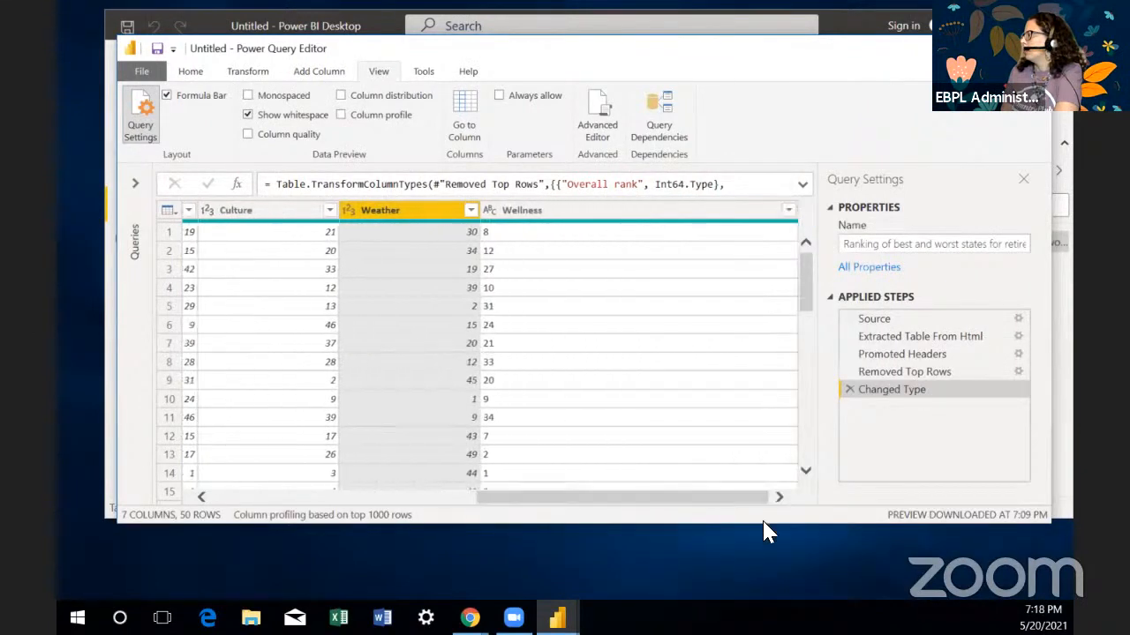
pyautogui.click(589, 211)
pyautogui.rightClick(588, 210)
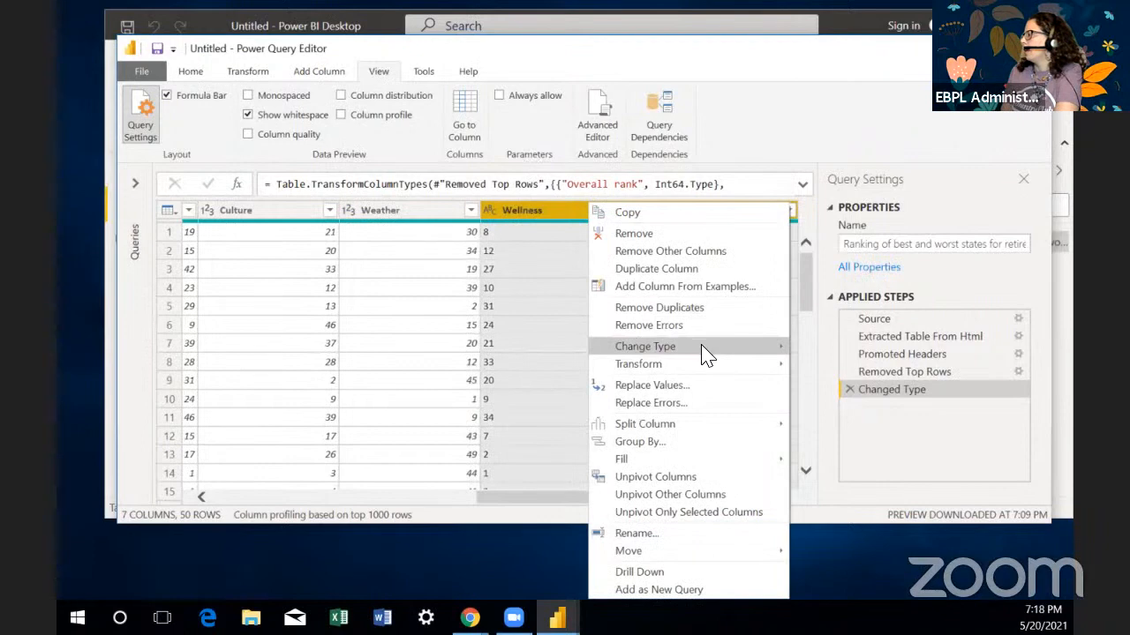
pyautogui.moveTo(710, 351)
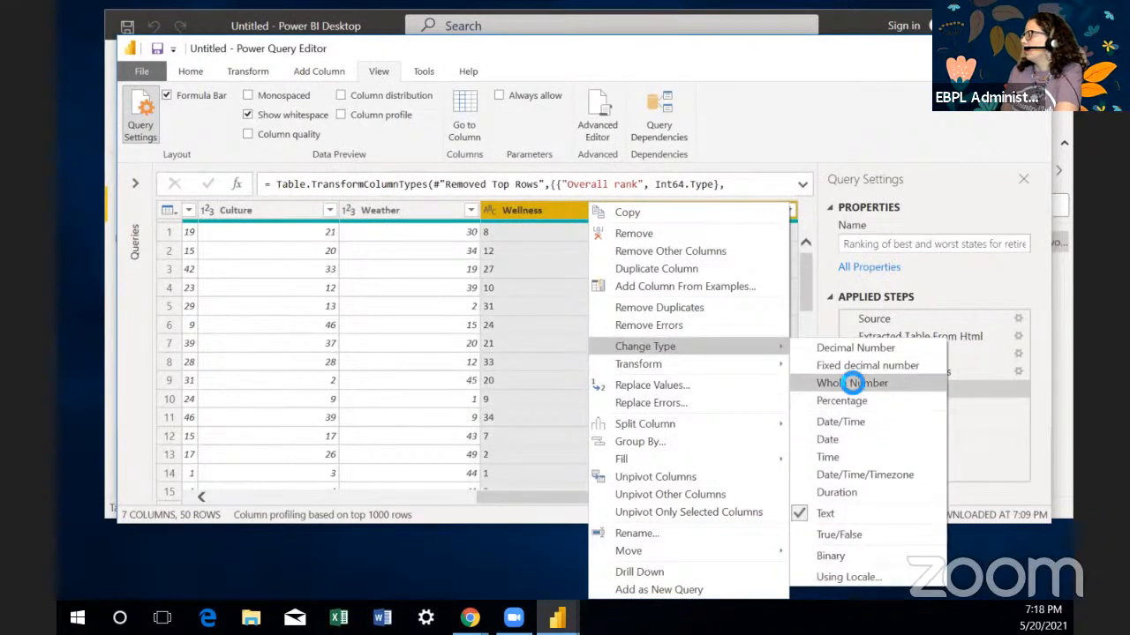
pyautogui.click(852, 383)
# Step: Close the Power Query Editor and apply the query changes to the report
pyautogui.moveTo(626, 498); pyautogui.dragTo(495, 500)
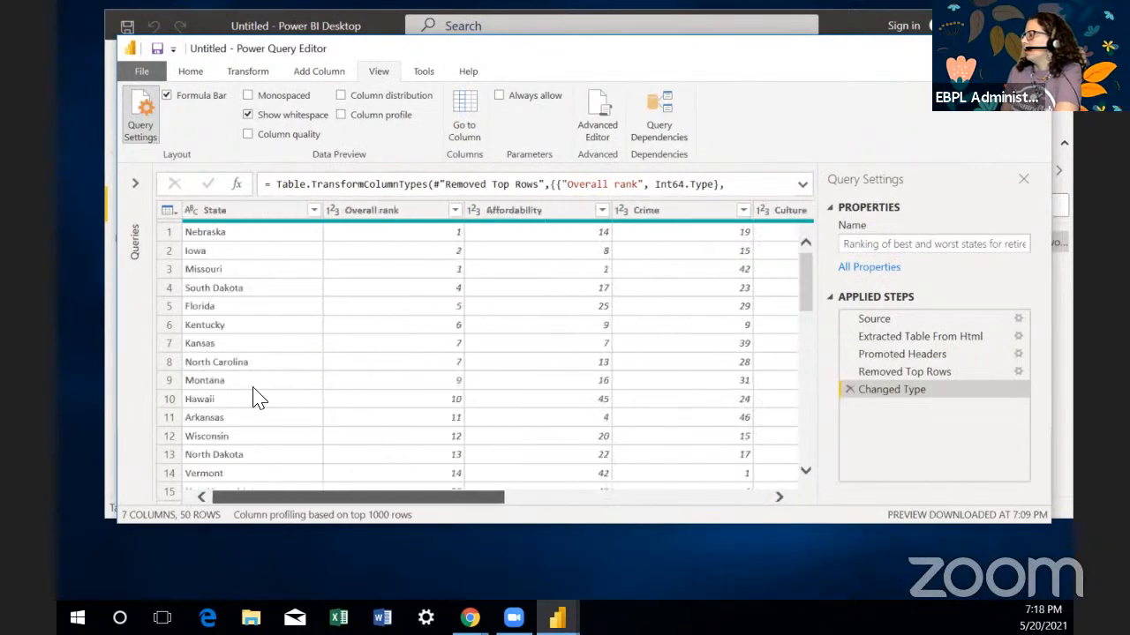
pyautogui.click(191, 70)
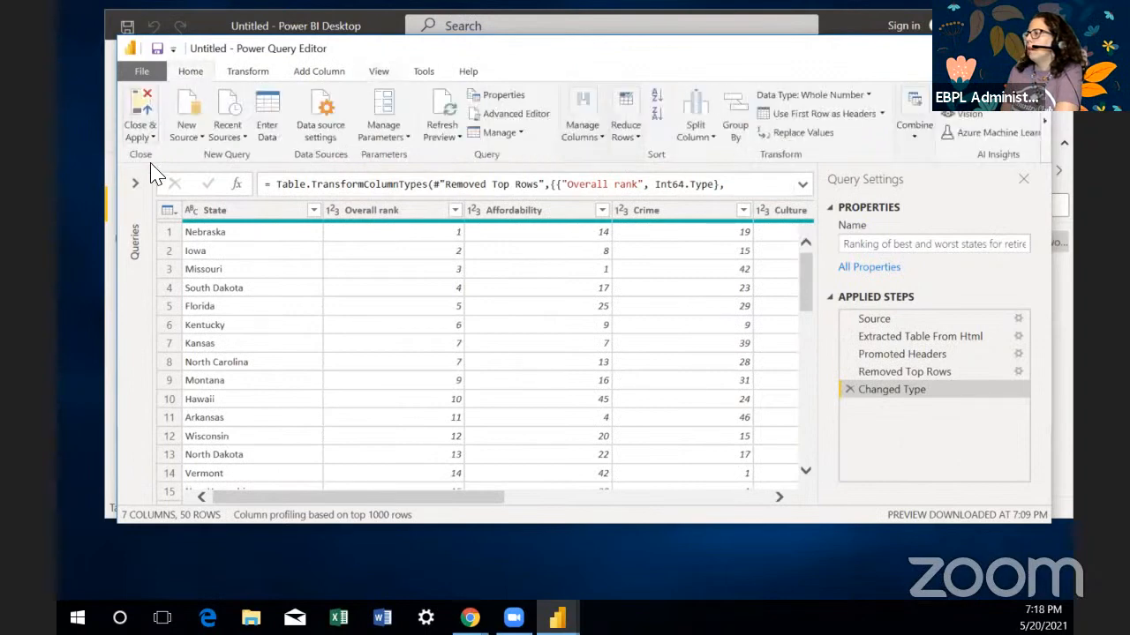
pyautogui.click(154, 140)
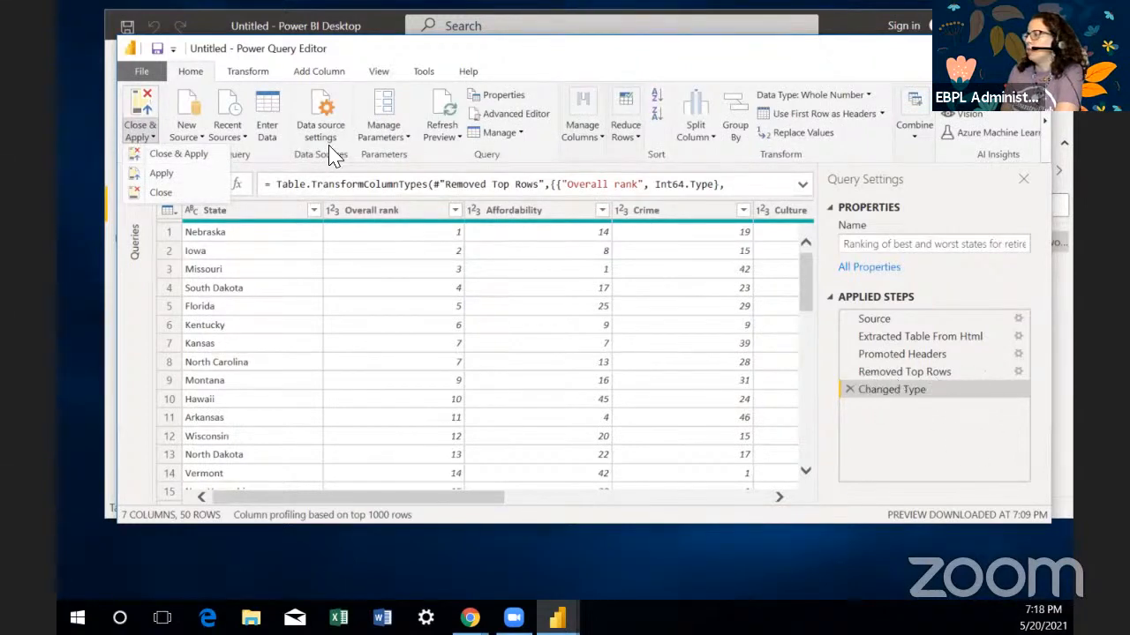
pyautogui.click(163, 159)
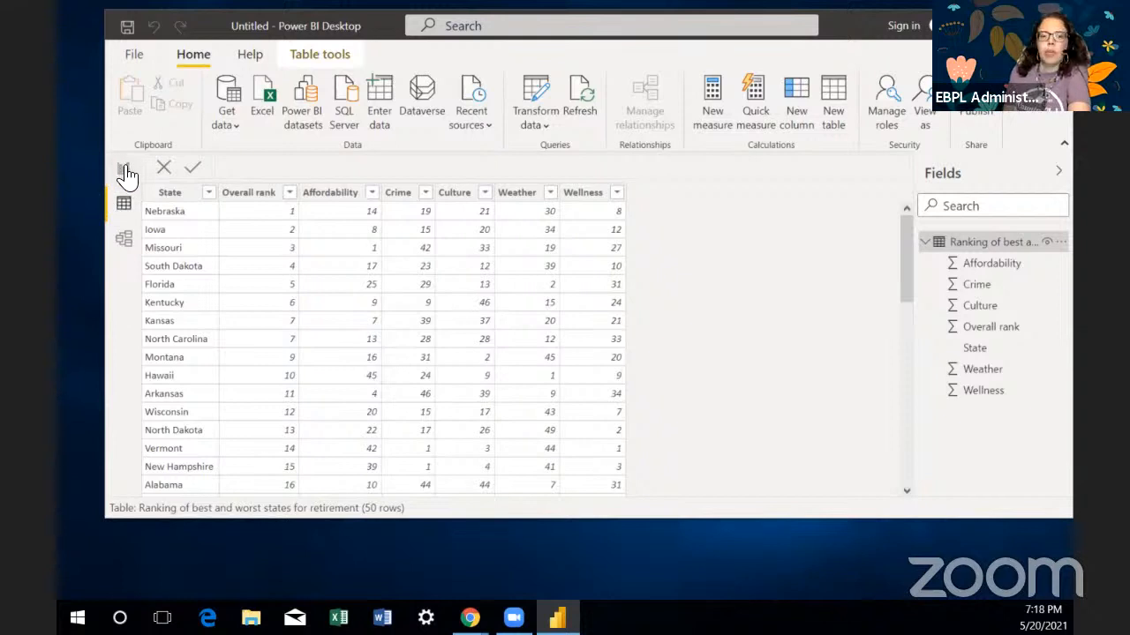
# Step: Look over the report, data and model views of the imported table, ending in the report view
pyautogui.click(126, 174)
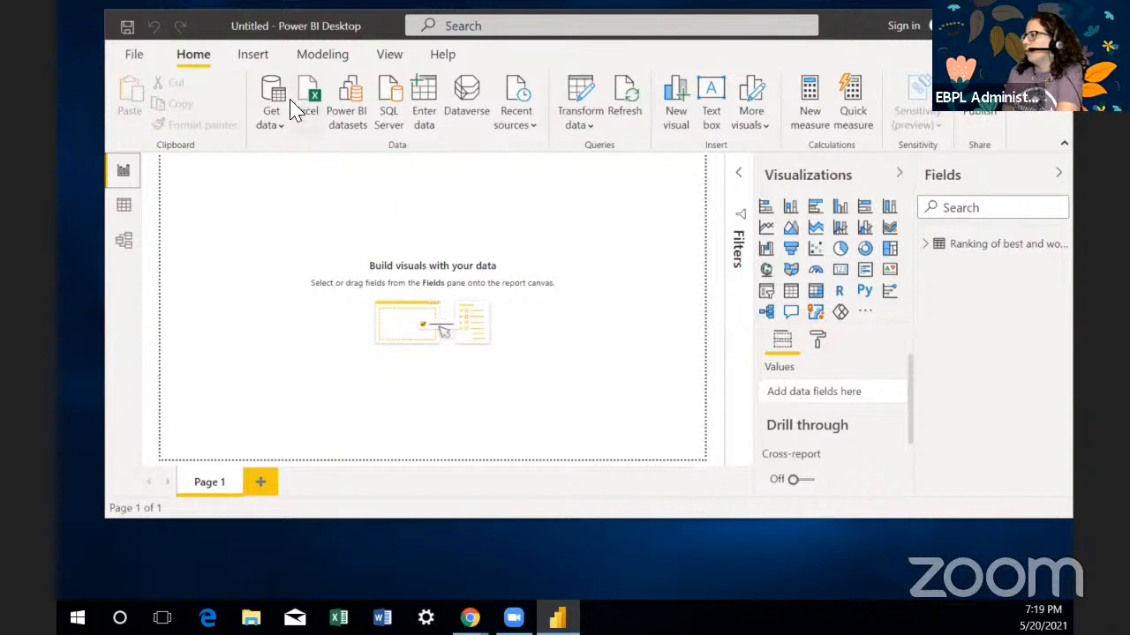
pyautogui.click(123, 206)
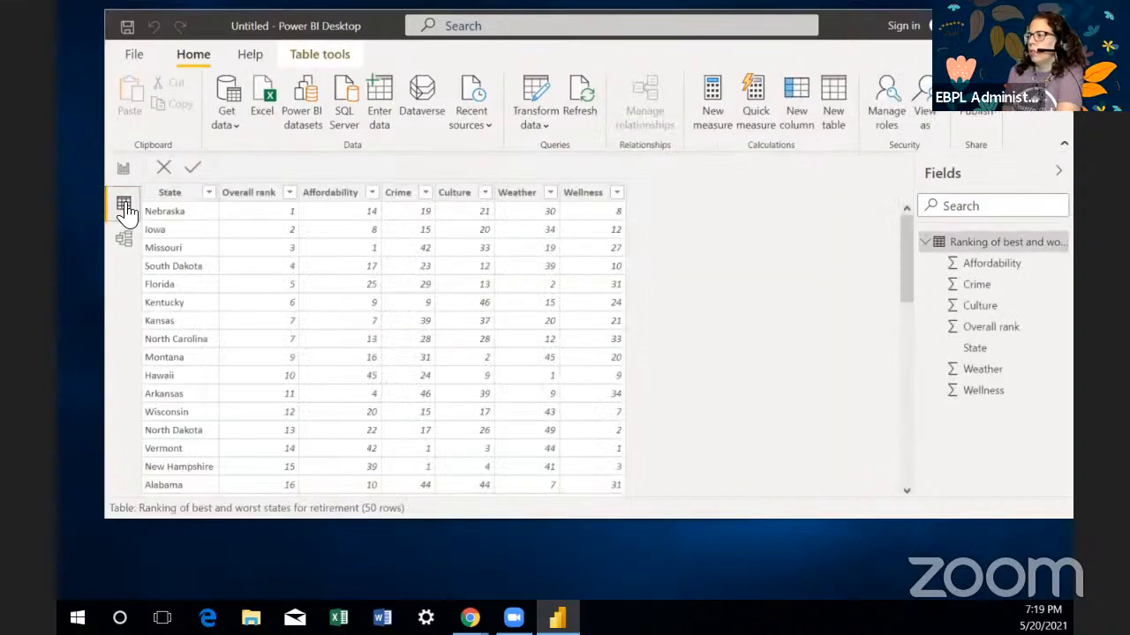
pyautogui.click(130, 242)
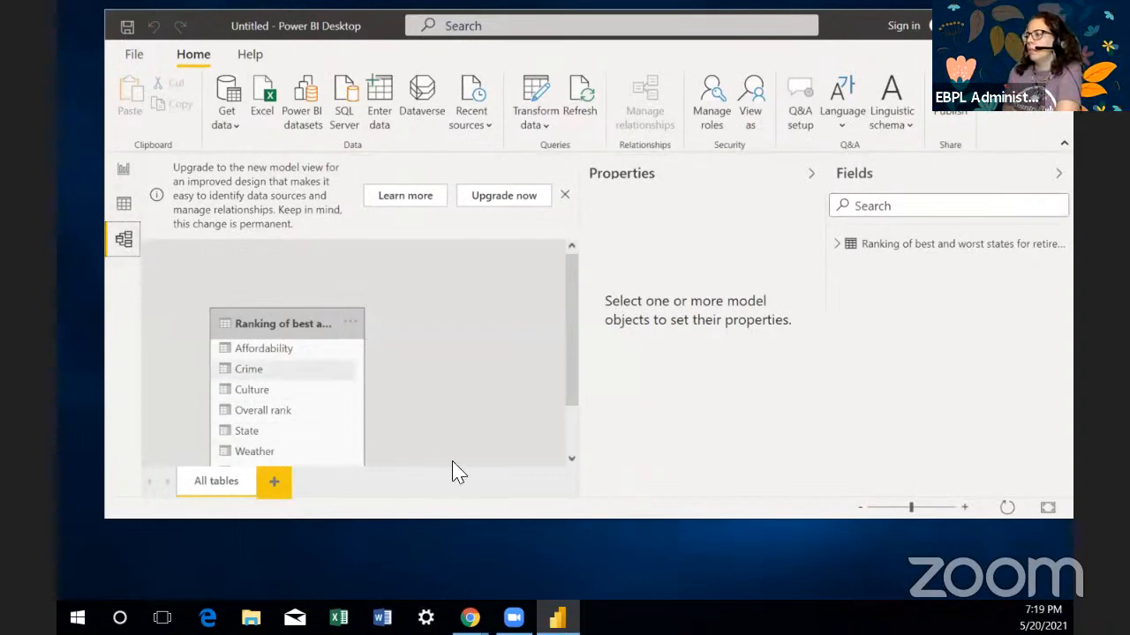
pyautogui.click(122, 173)
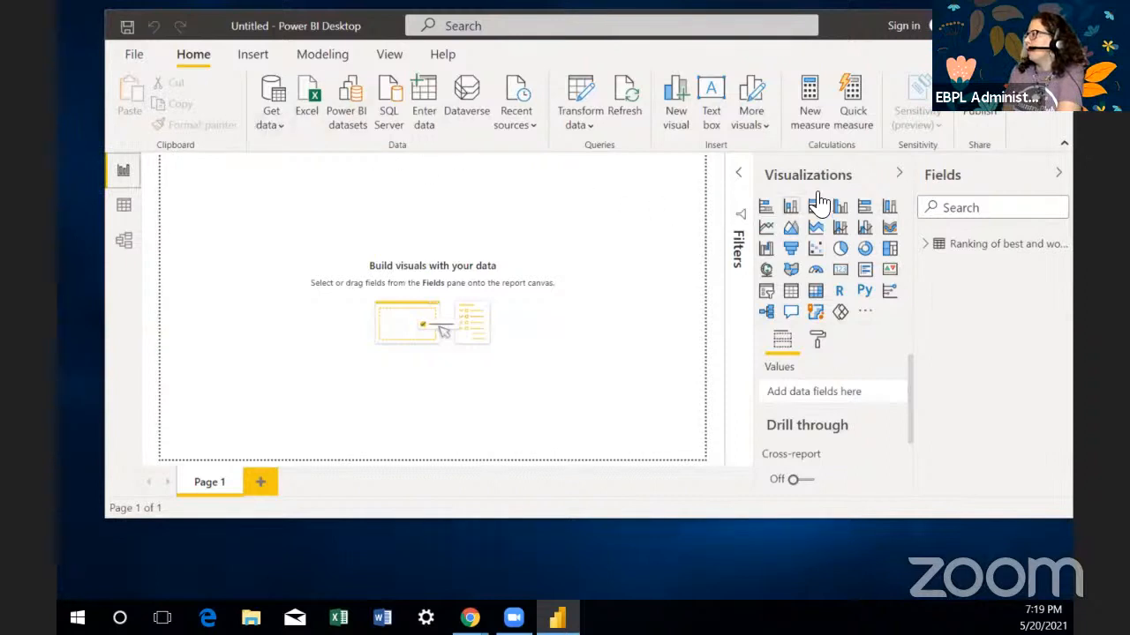
pyautogui.click(255, 54)
pyautogui.click(324, 60)
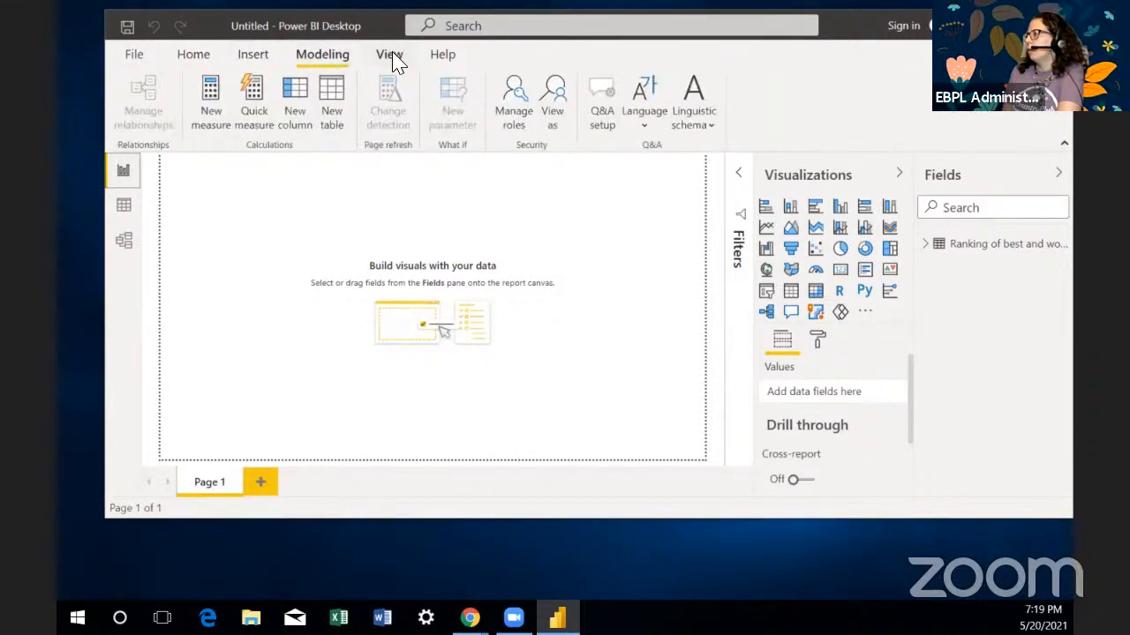
pyautogui.click(391, 60)
pyautogui.click(443, 55)
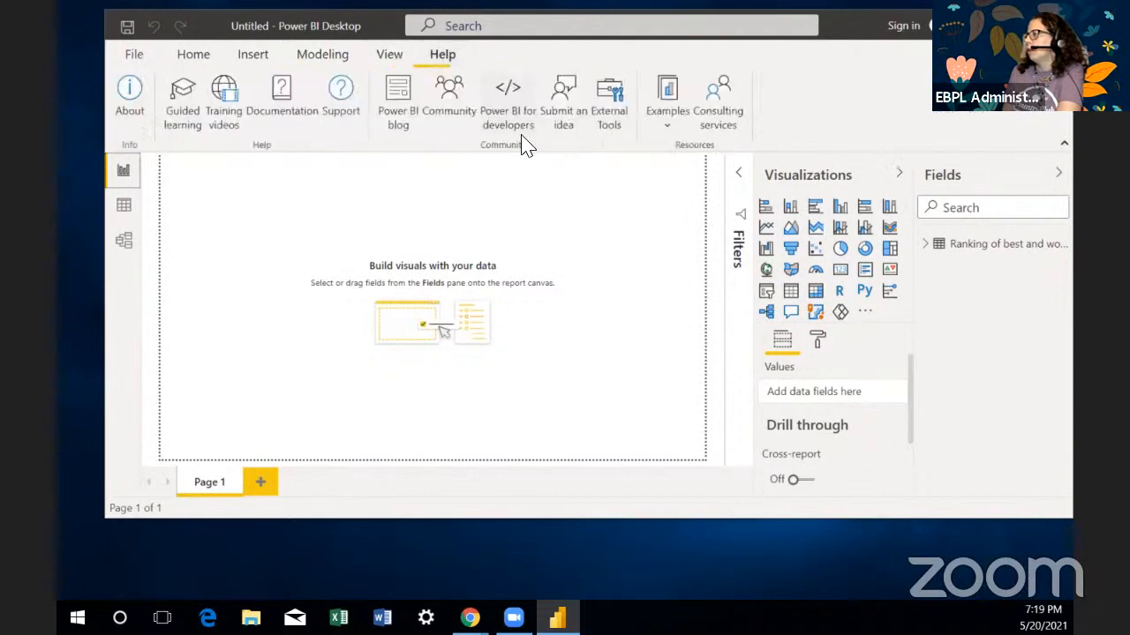
pyautogui.click(194, 58)
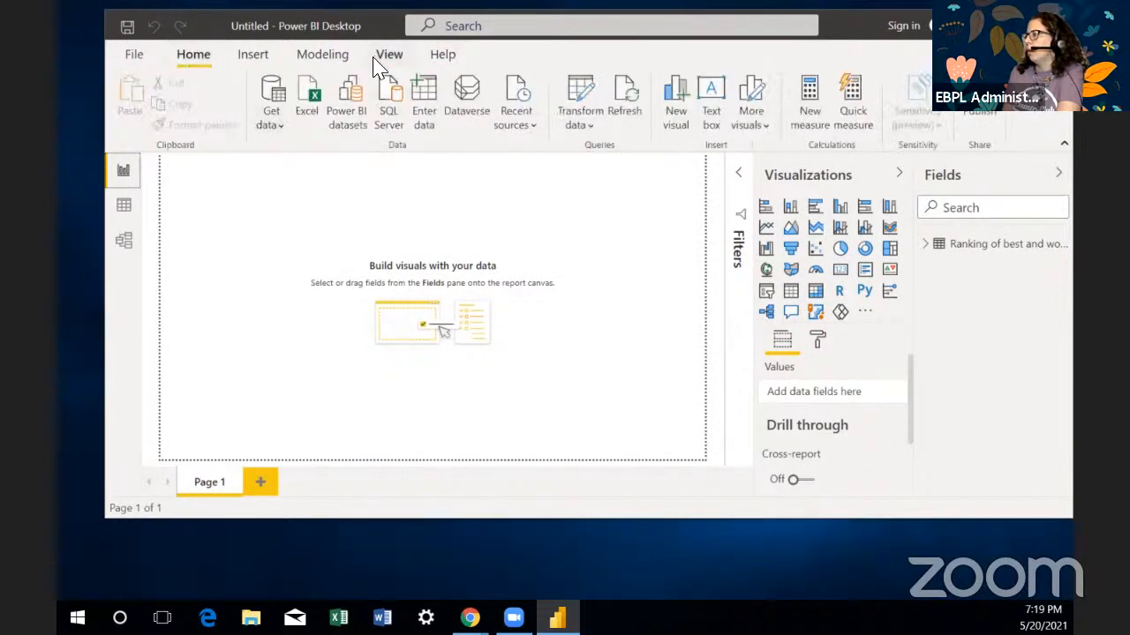
pyautogui.click(325, 60)
pyautogui.click(390, 63)
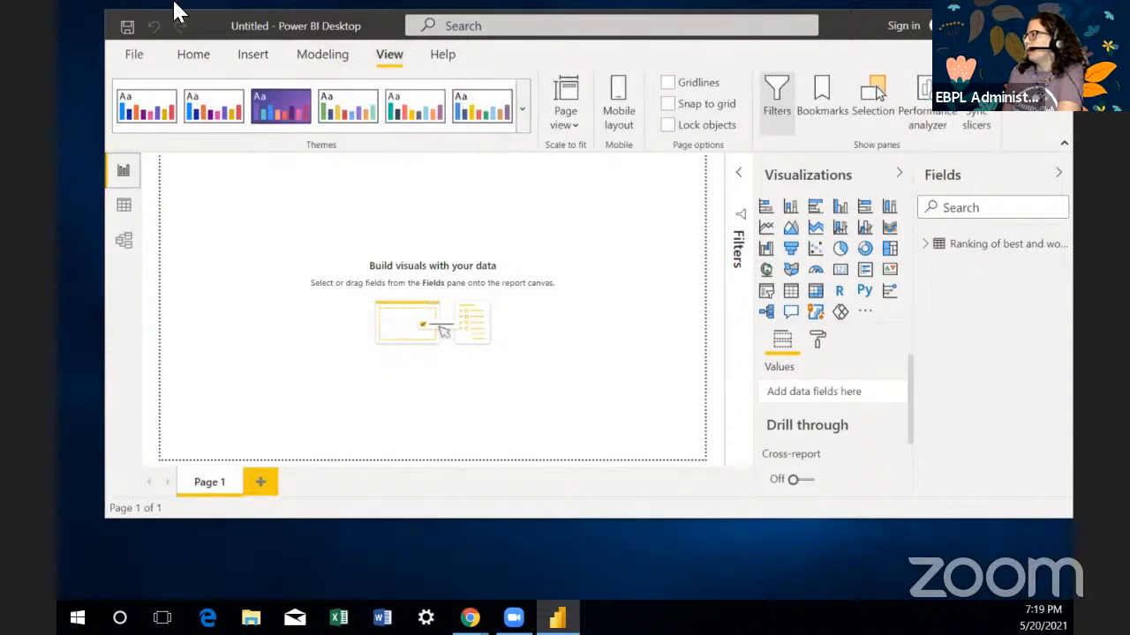
pyautogui.click(196, 59)
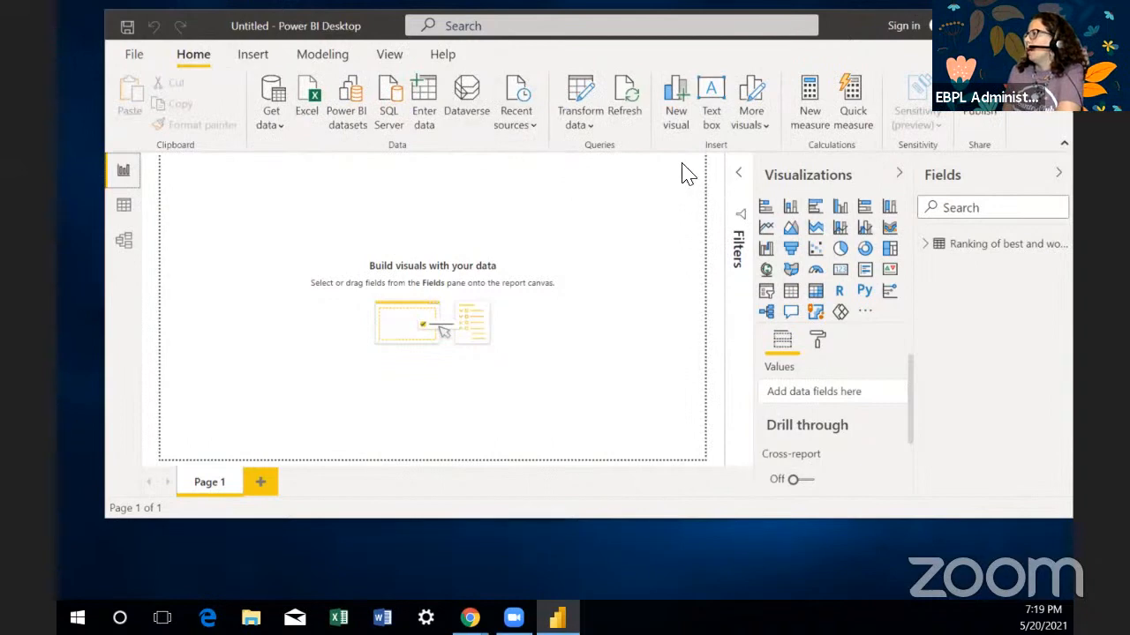
# Step: Collapse the Visualizations pane and expand the ranking table's list of fields
pyautogui.click(896, 174)
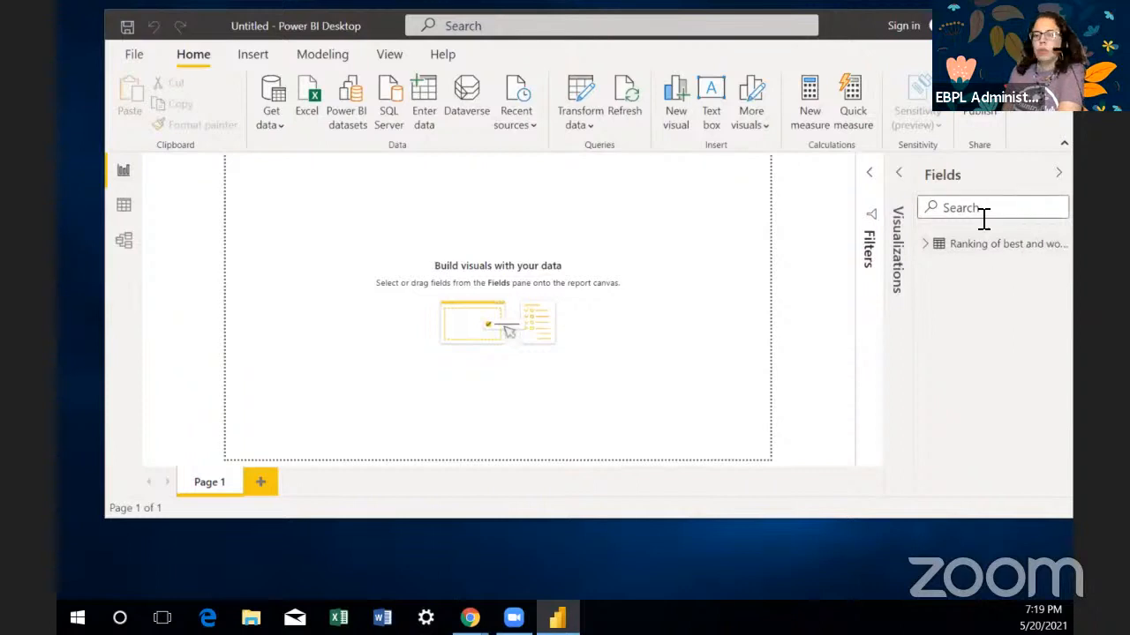
pyautogui.click(927, 247)
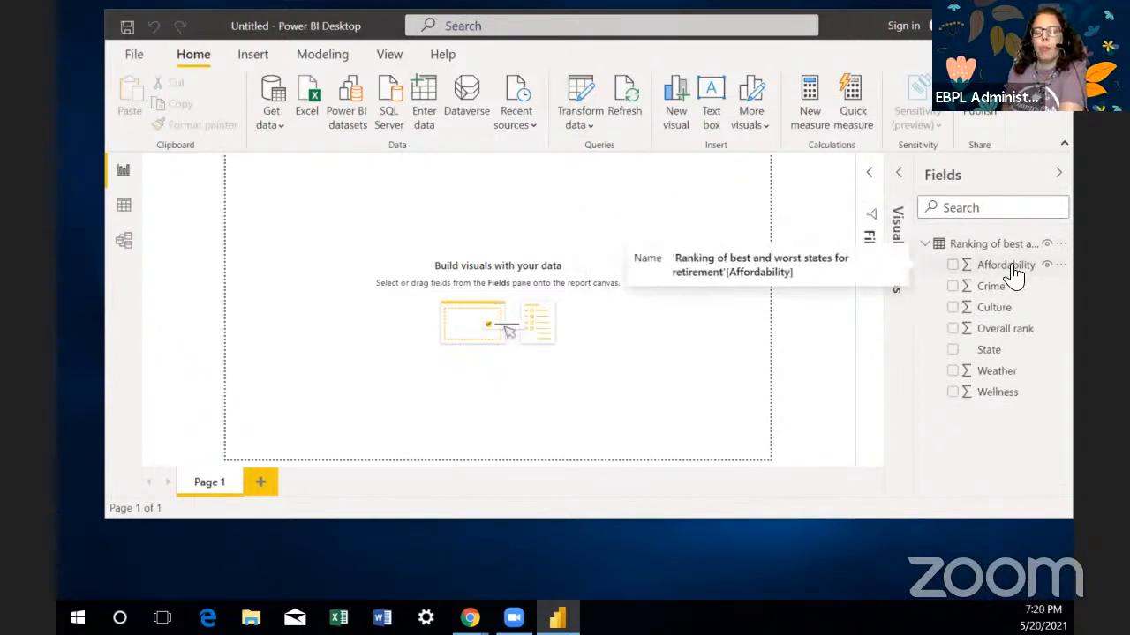
# Step: Create a map visual on the report canvas from the State field
pyautogui.click(133, 212)
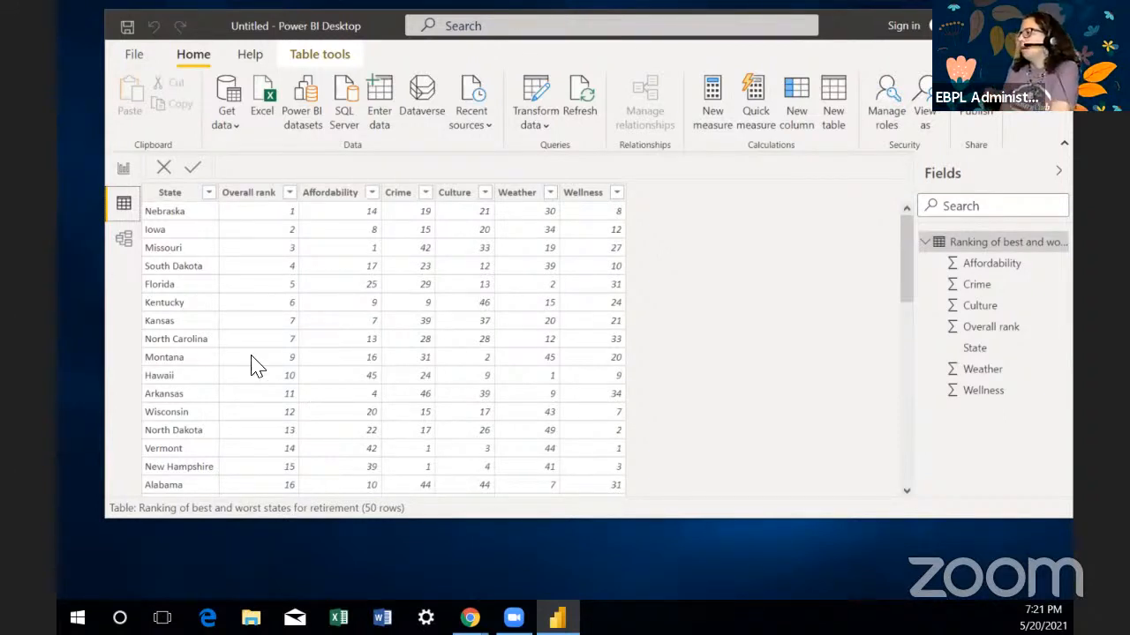
pyautogui.click(125, 172)
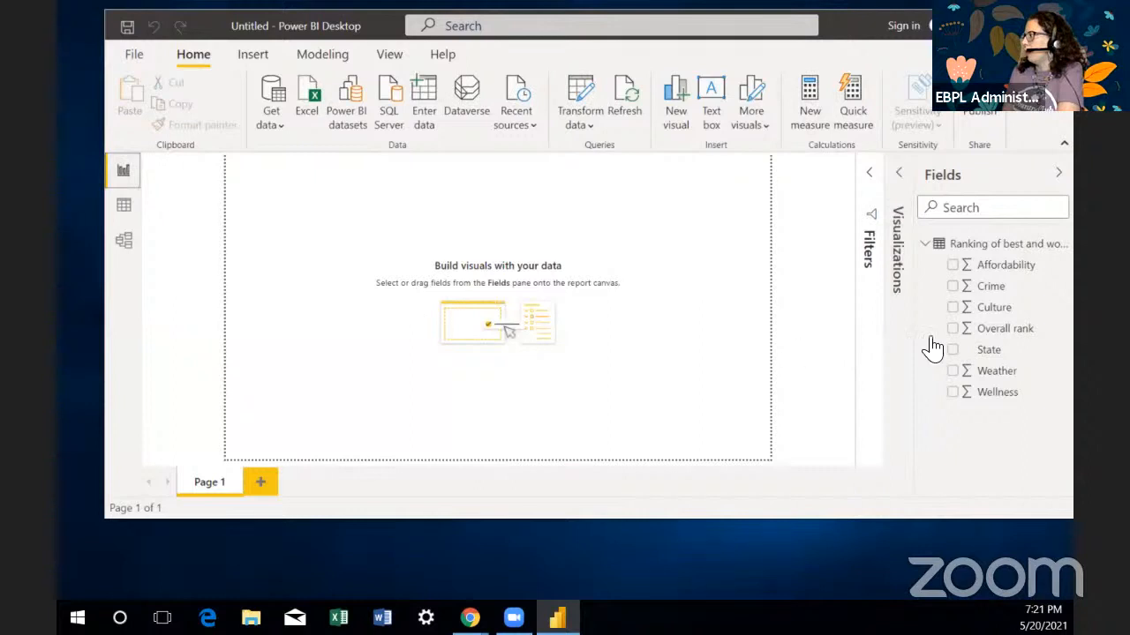
pyautogui.click(1005, 351)
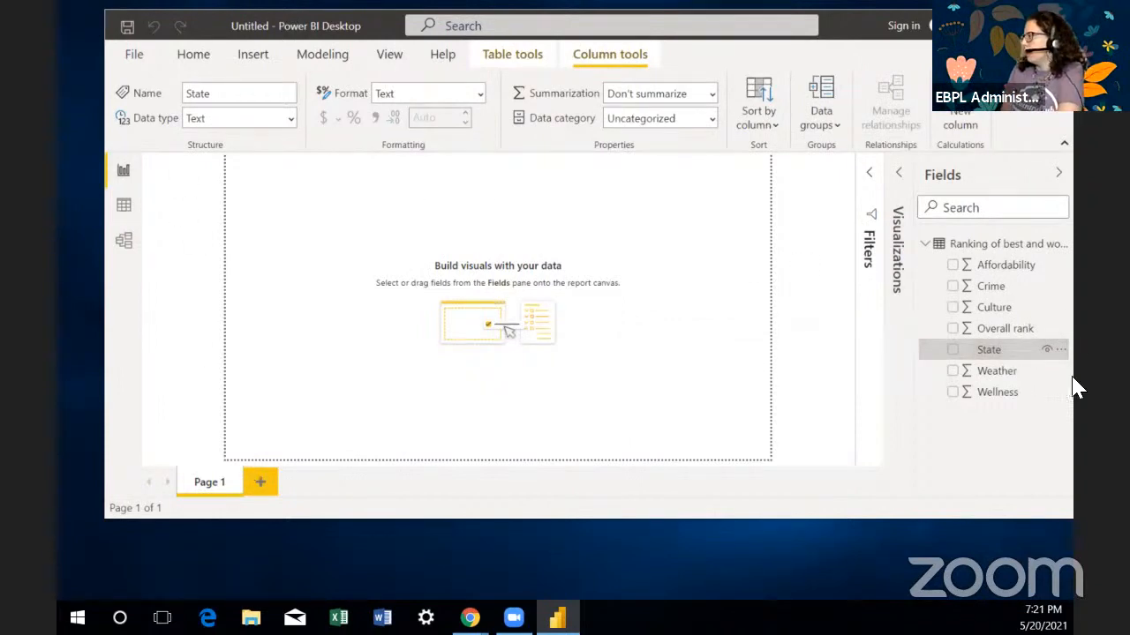
pyautogui.moveTo(989, 353); pyautogui.dragTo(302, 193)
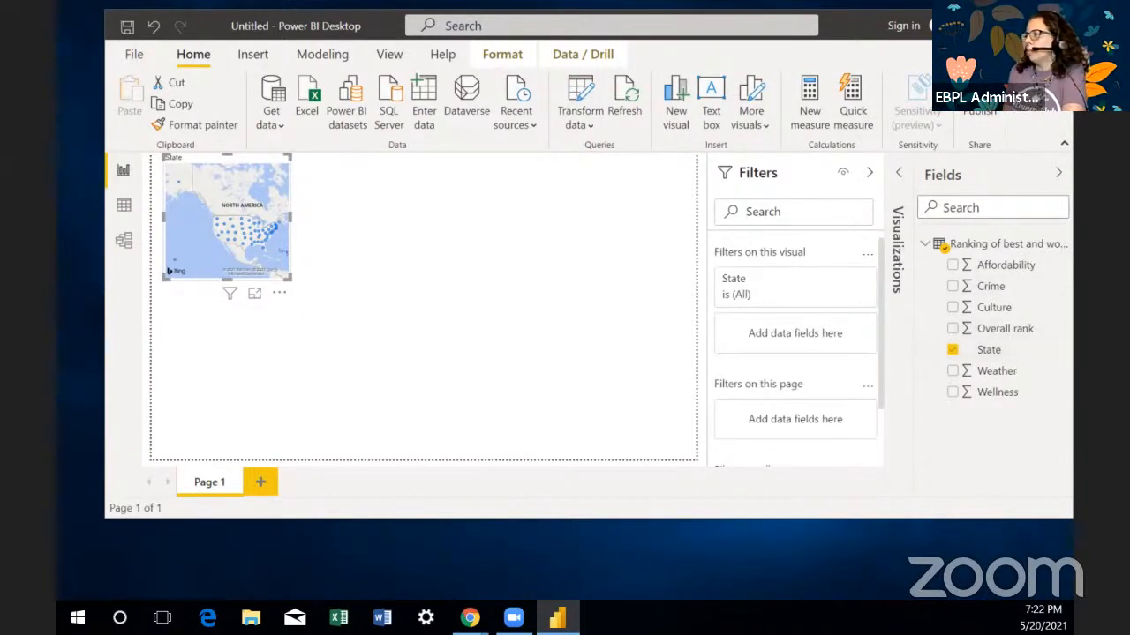
# Step: Enlarge the state map on the report canvas so it fills most of the page
pyautogui.click(123, 205)
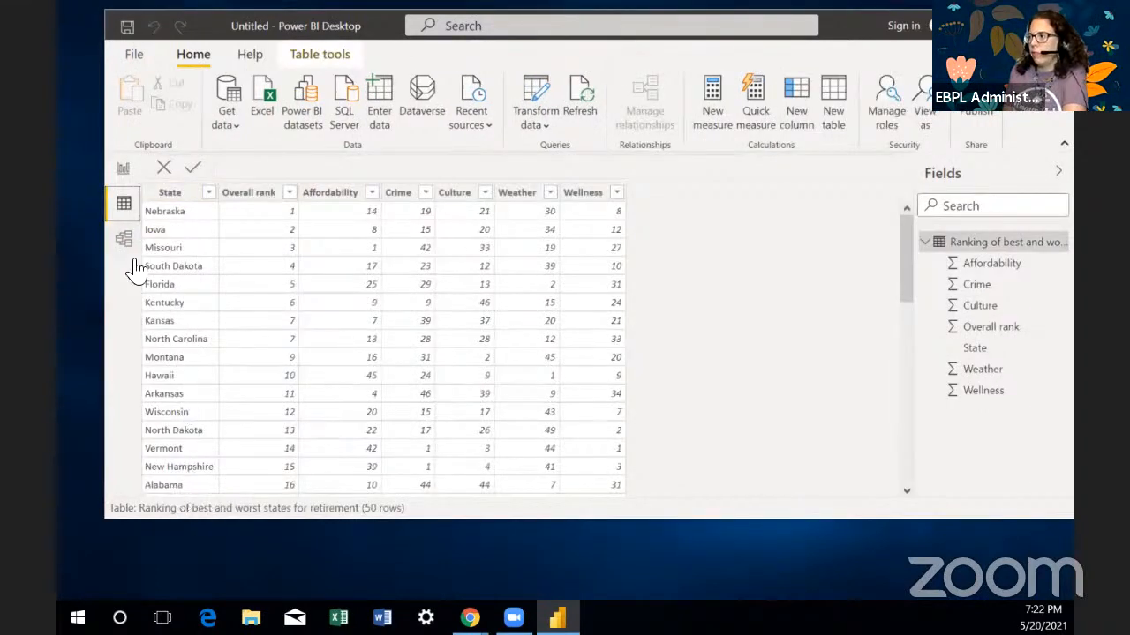
pyautogui.click(122, 170)
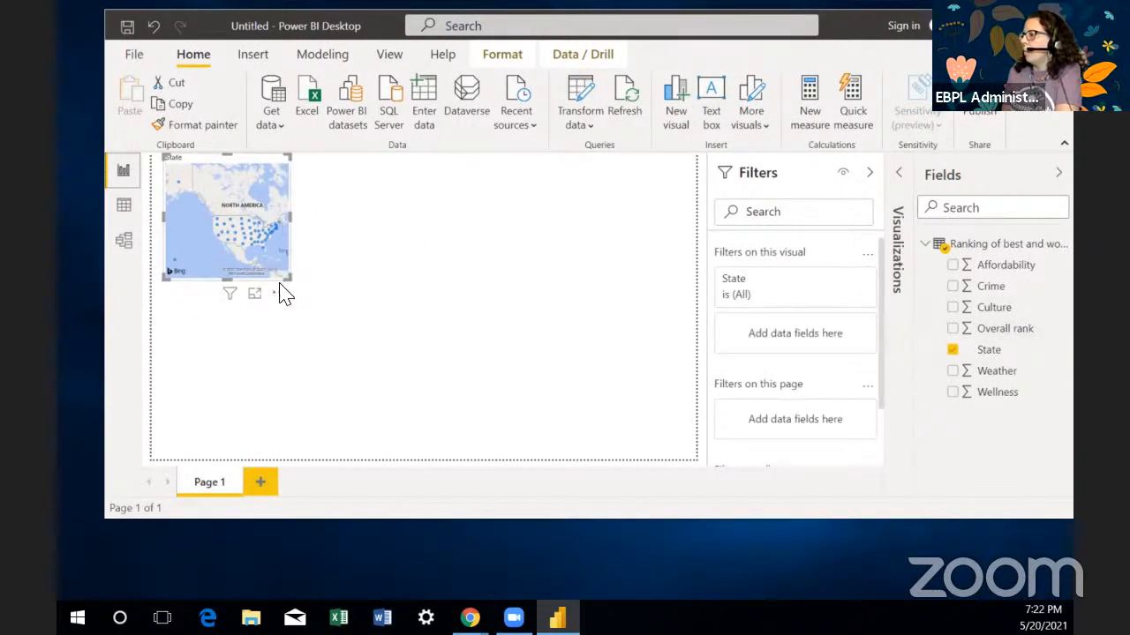
pyautogui.moveTo(284, 275); pyautogui.dragTo(623, 454)
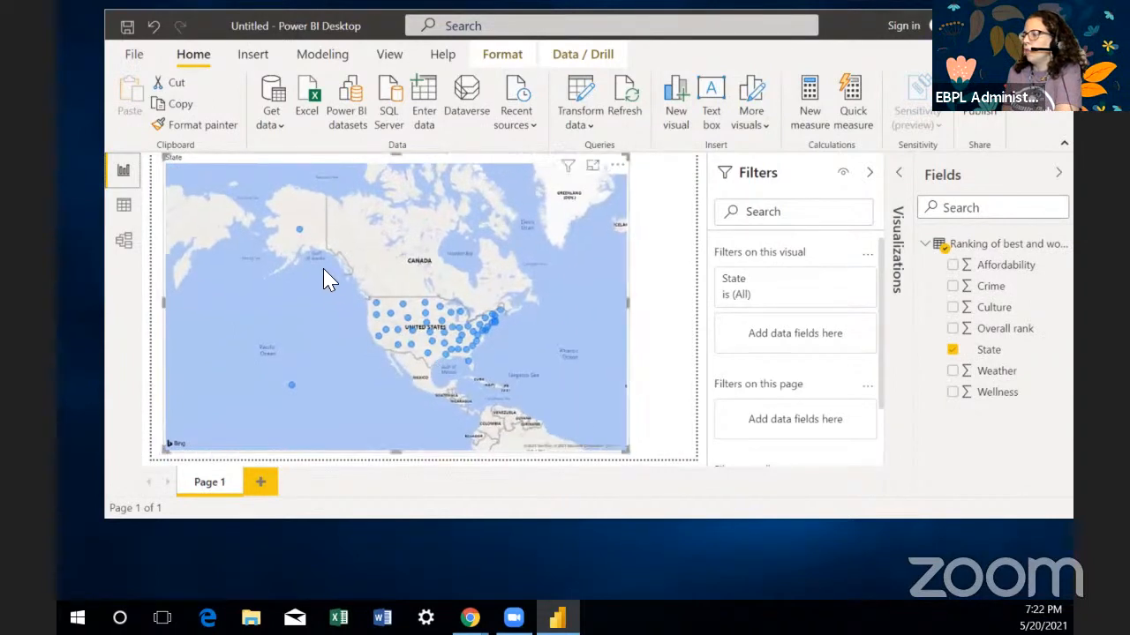
# Step: Examine the lowest-ranked states at the end of the ranking table in the data view, then return to the report
pyautogui.moveTo(296, 231)
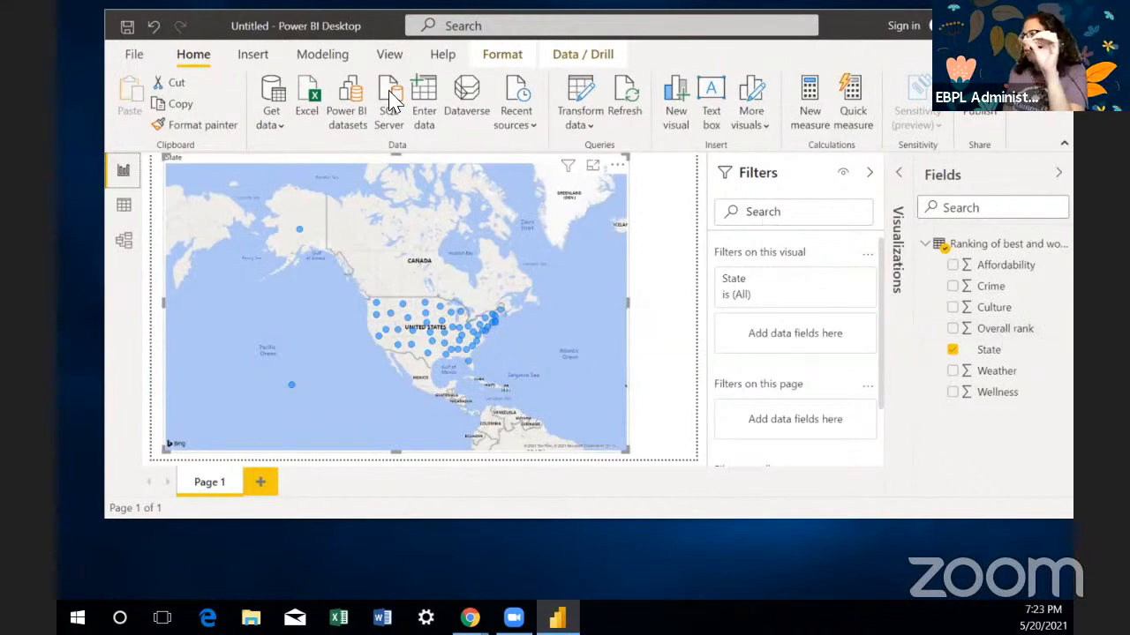
pyautogui.click(122, 204)
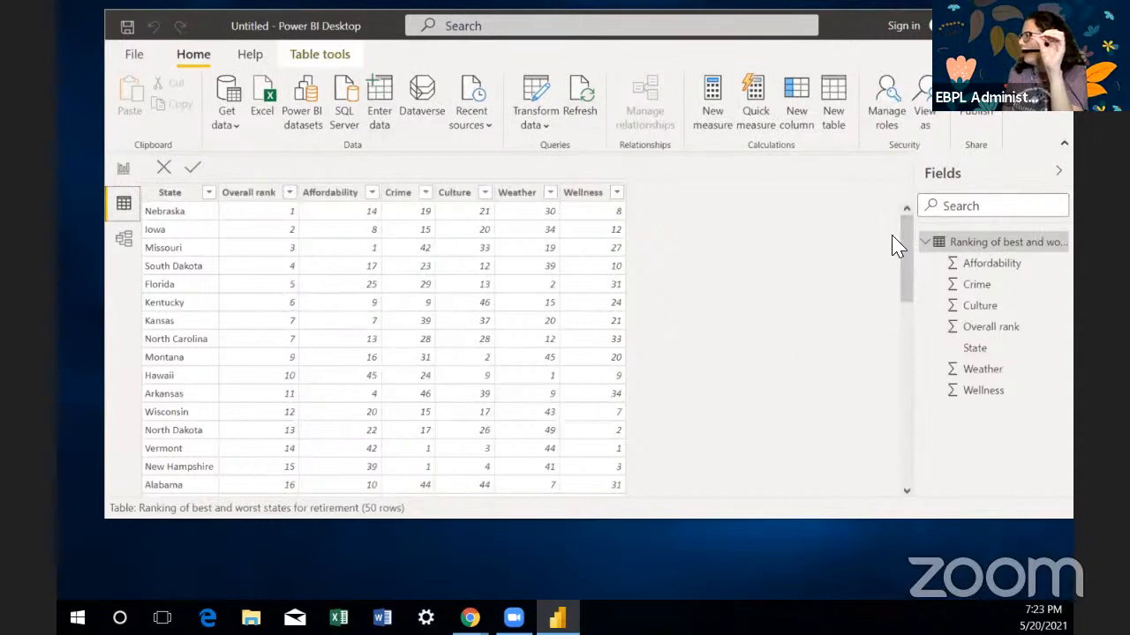
pyautogui.moveTo(905, 224); pyautogui.dragTo(926, 469)
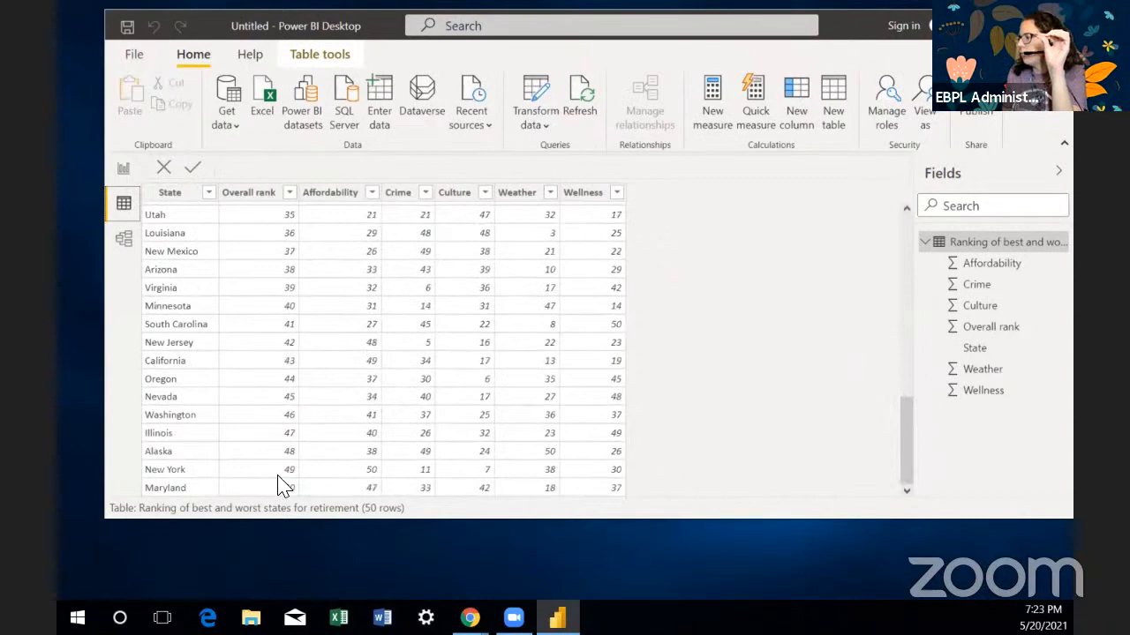
pyautogui.click(123, 169)
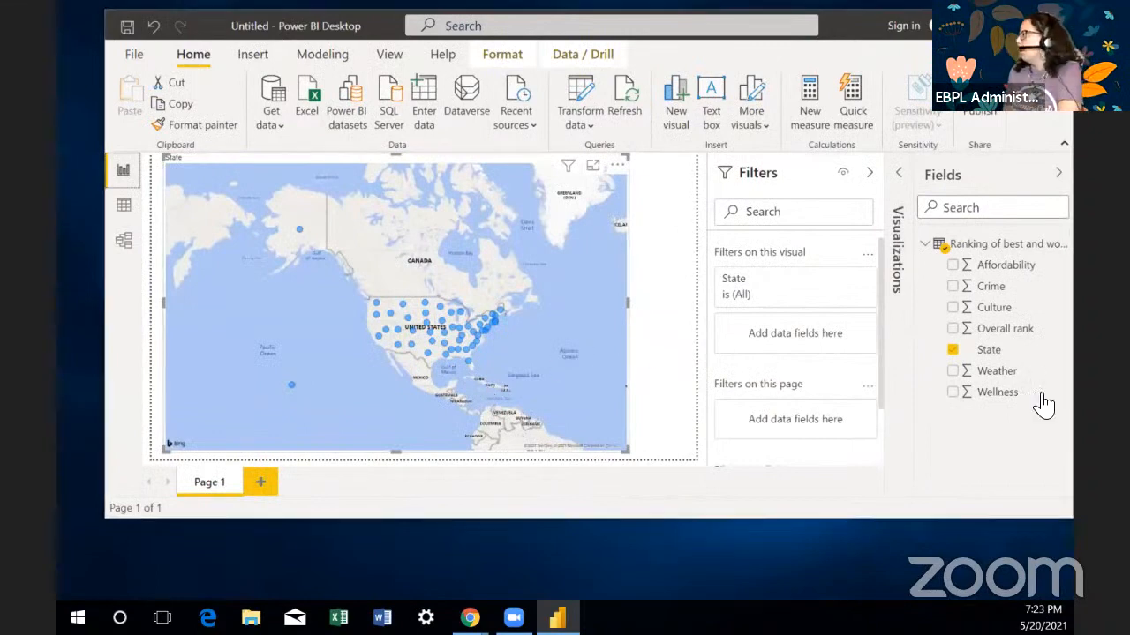
# Step: Add the Overall rank field to the state map and highlight individual state bubbles, ending with Minnesota's
pyautogui.moveTo(1008, 328); pyautogui.dragTo(370, 284)
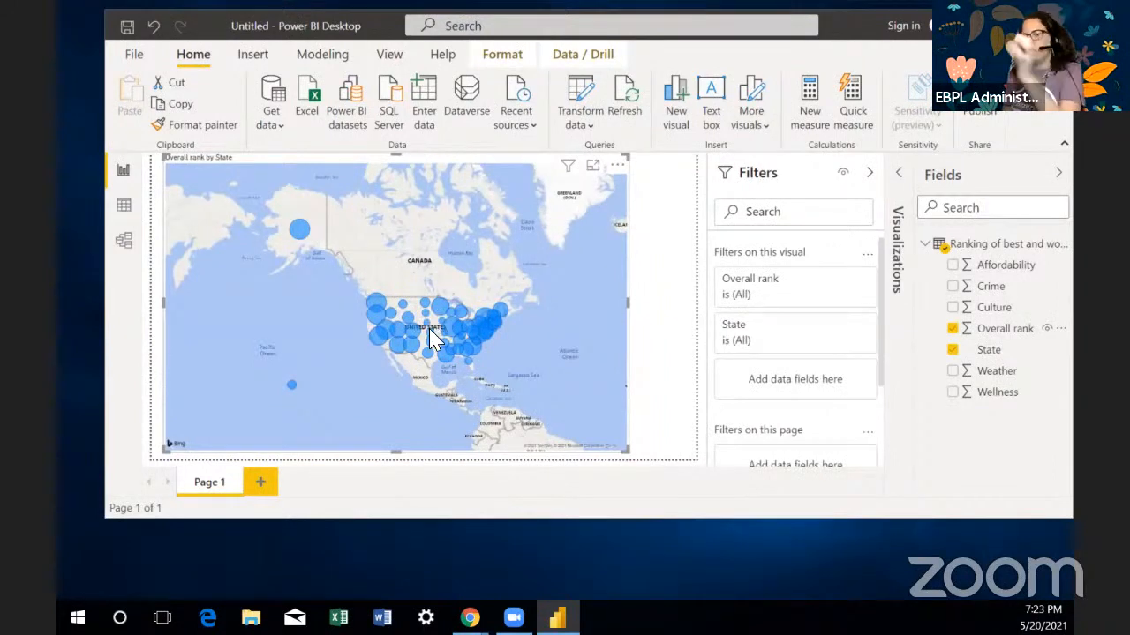
pyautogui.click(395, 331)
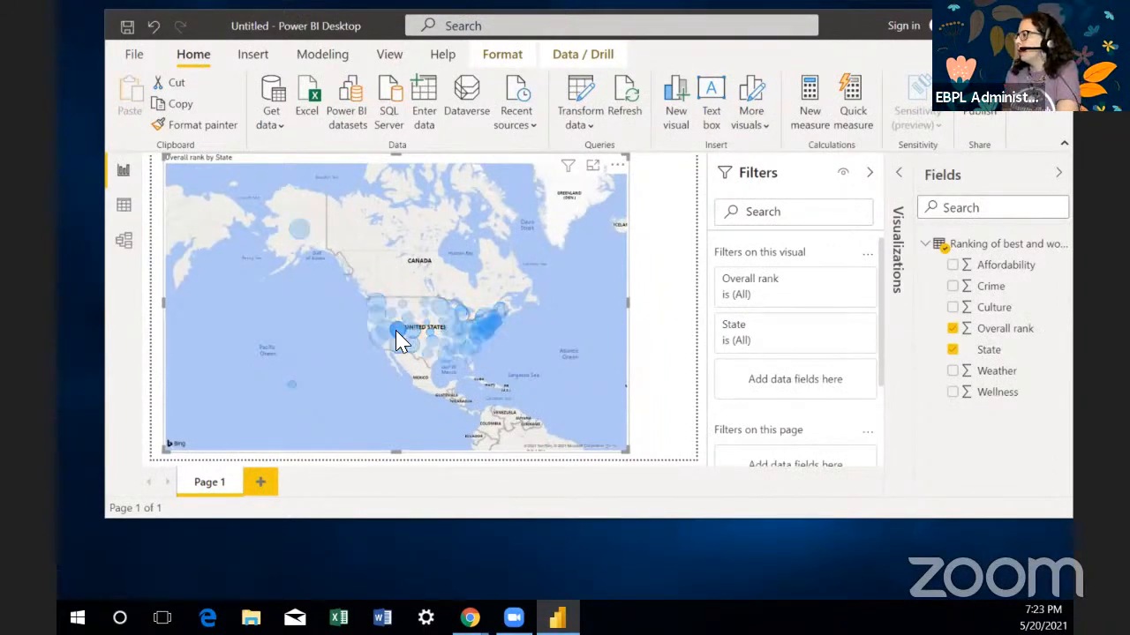
pyautogui.click(443, 353)
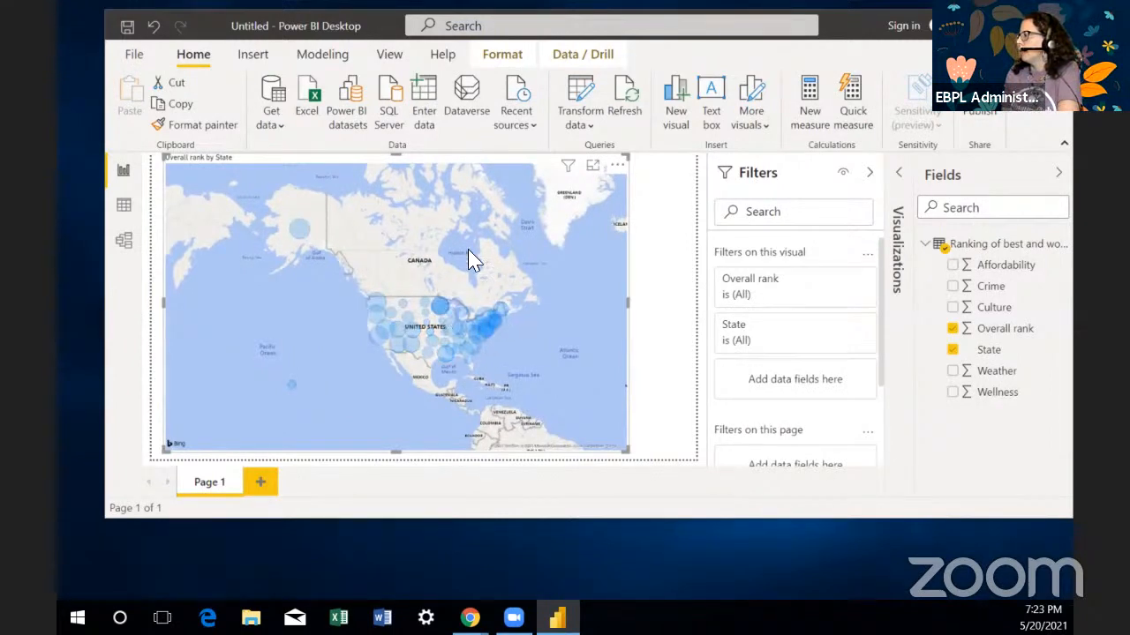
# Step: Open the map in focus mode and inspect the overall rank of Montana and Colorado
pyautogui.click(594, 170)
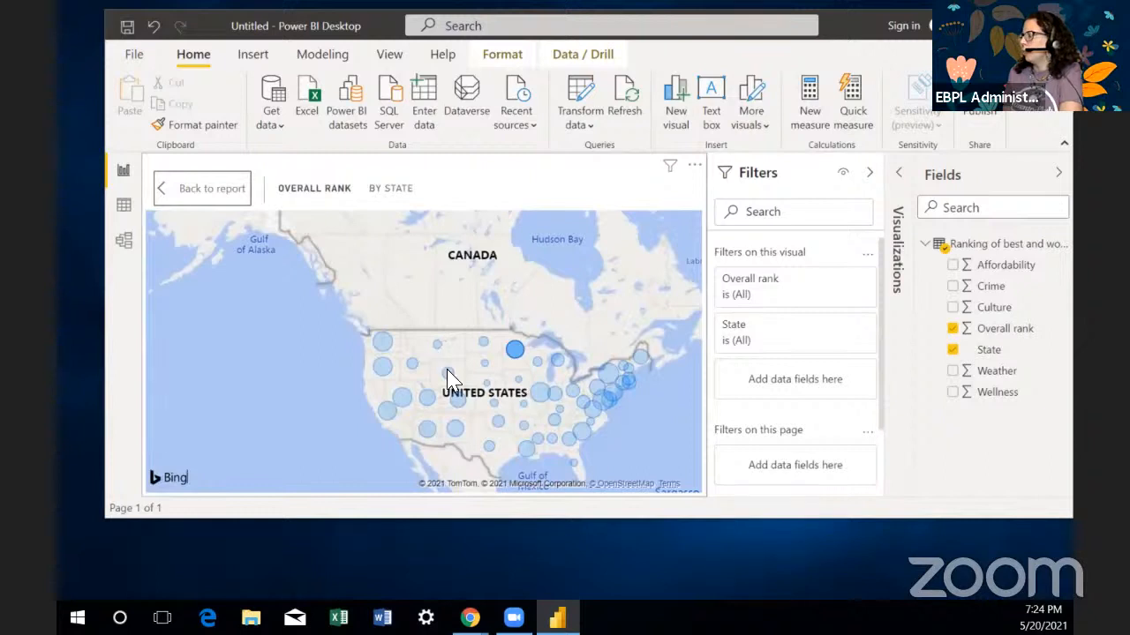
pyautogui.moveTo(450, 360)
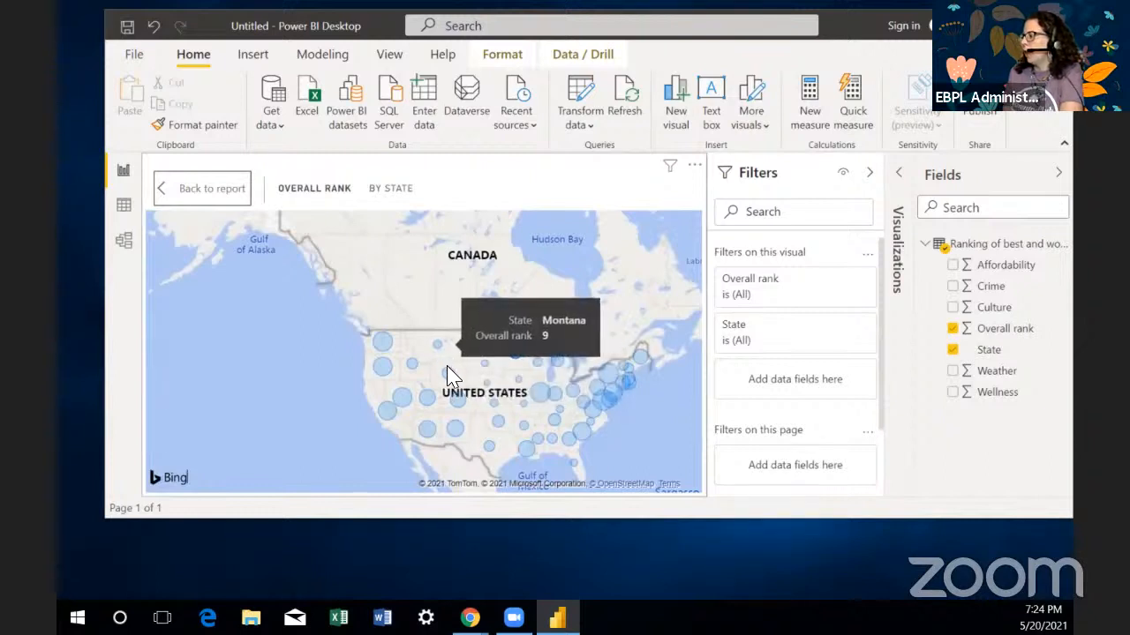
pyautogui.moveTo(463, 412)
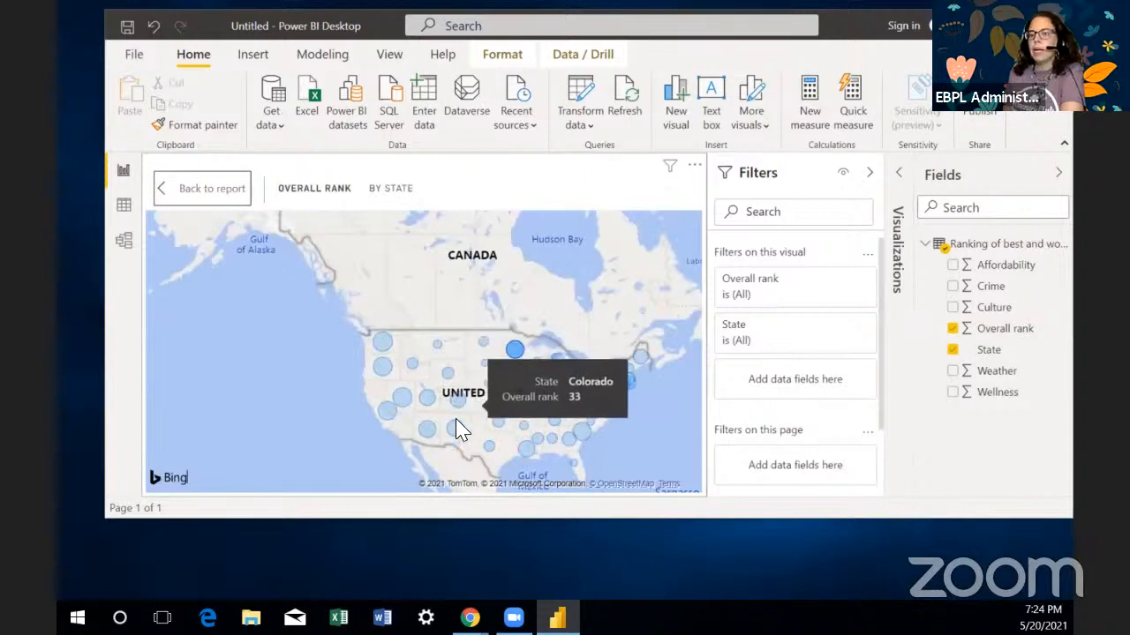
# Step: Return from the focused map to the report and replace the map's Overall rank field with Culture
pyautogui.moveTo(463, 447)
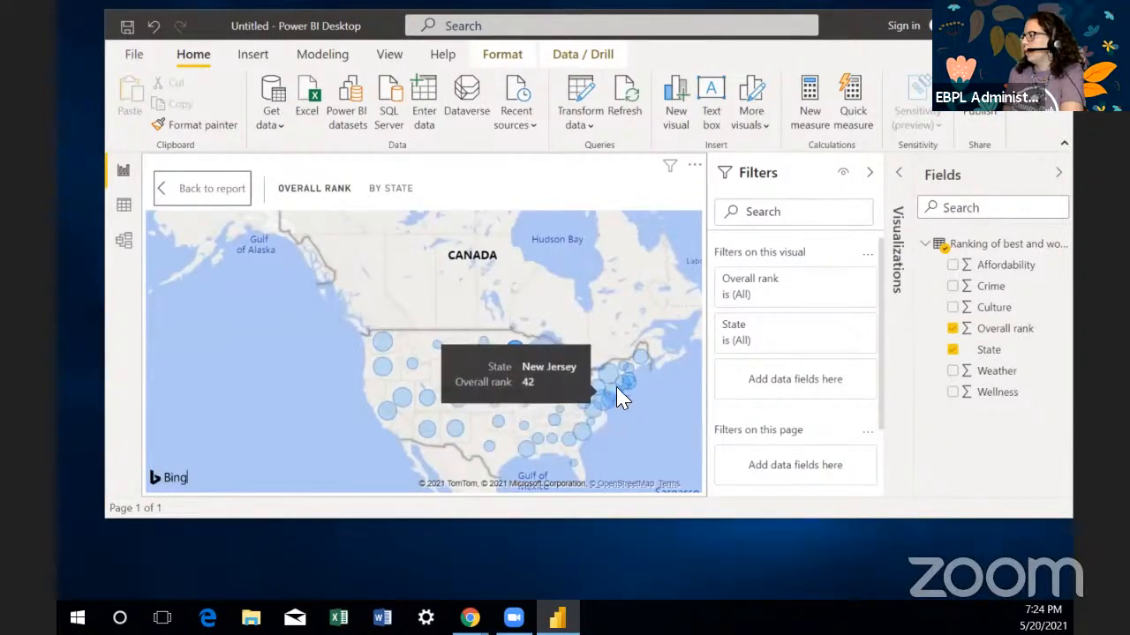
pyautogui.moveTo(639, 362)
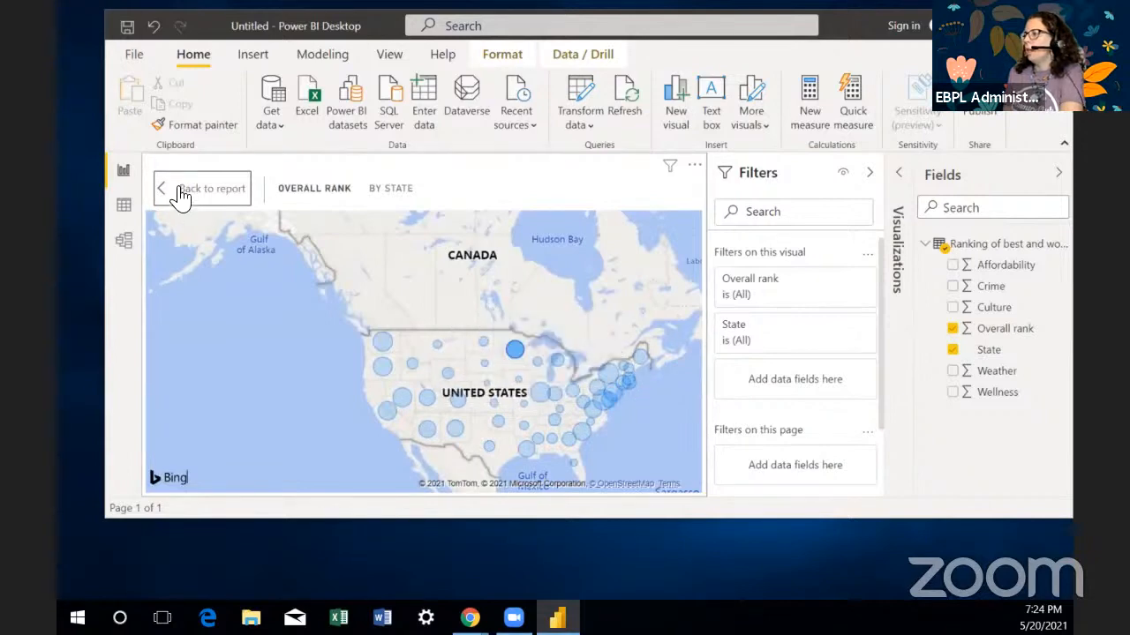
pyautogui.click(133, 179)
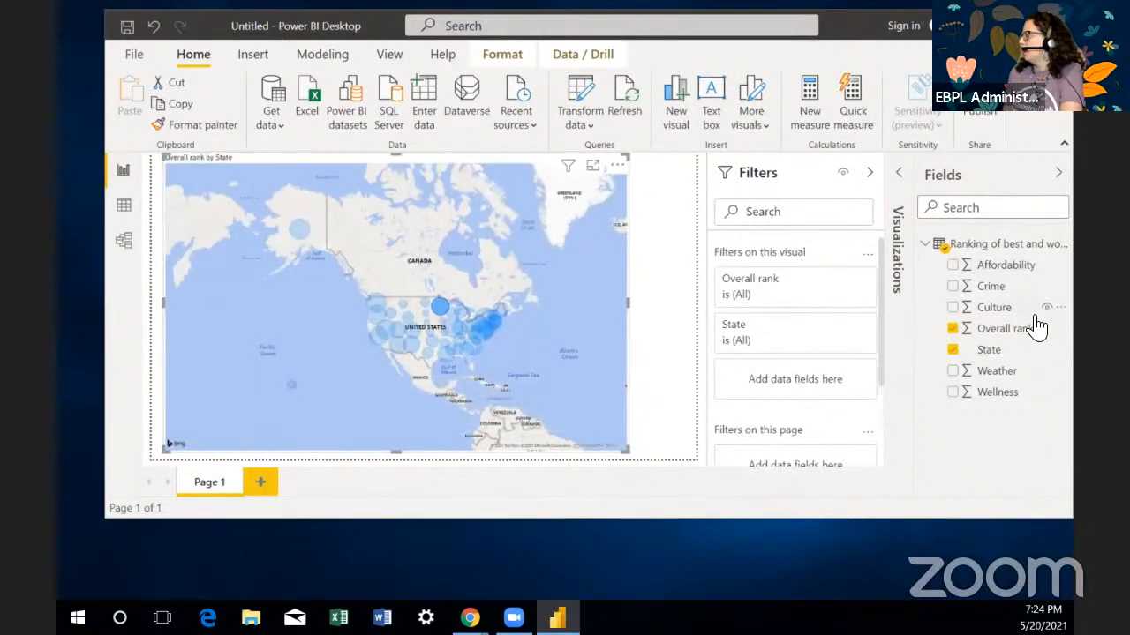
pyautogui.click(952, 330)
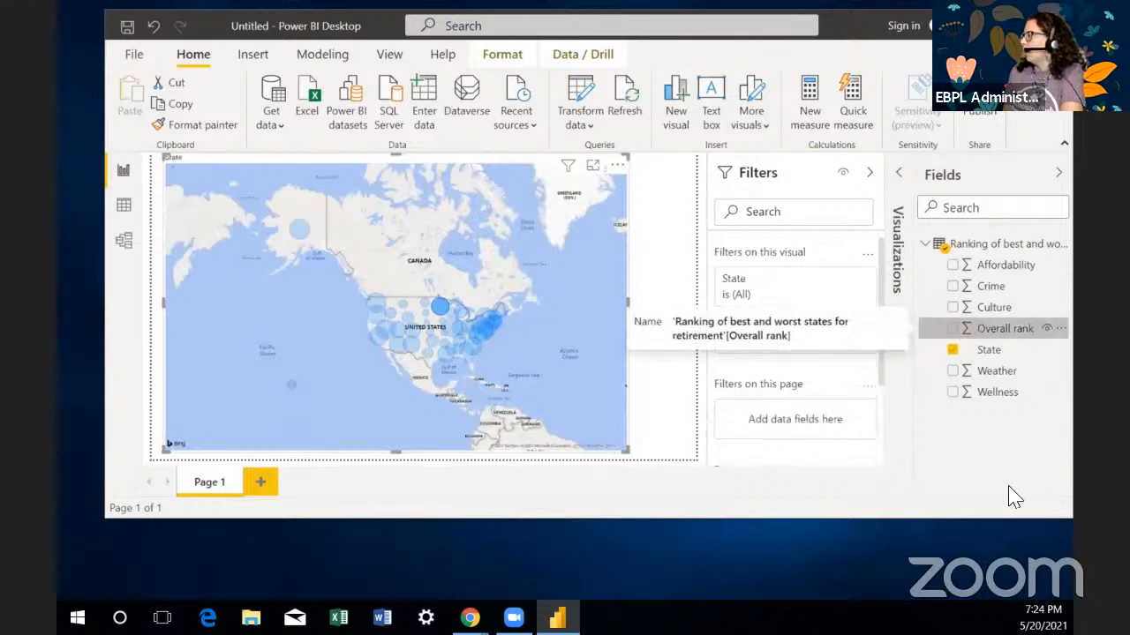
pyautogui.moveTo(997, 313); pyautogui.dragTo(438, 321)
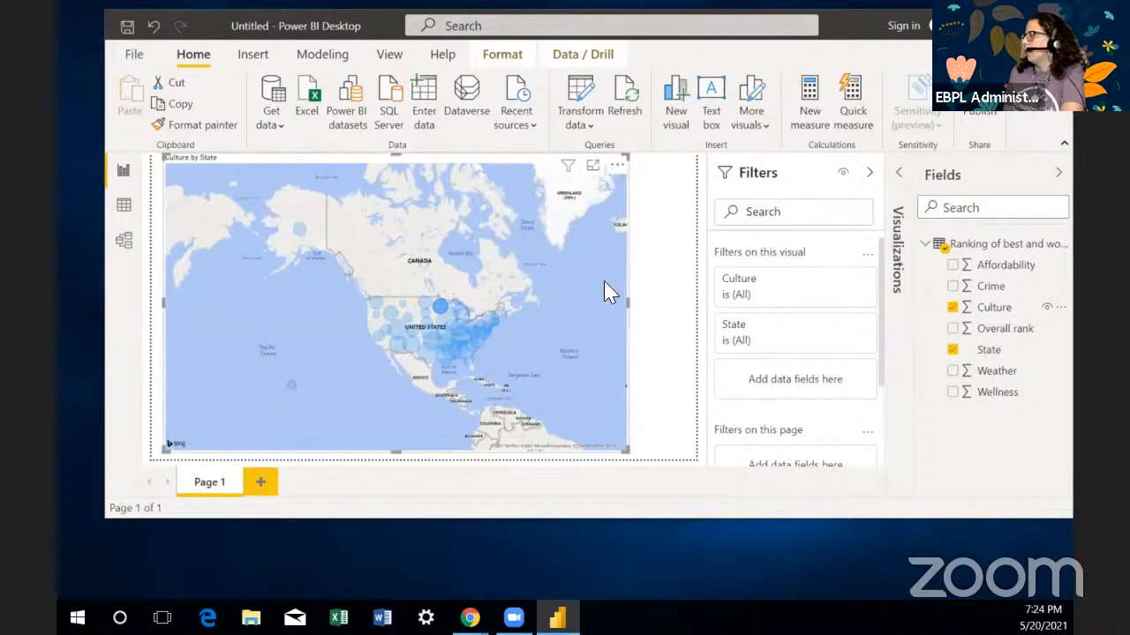
# Step: Shrink the Culture by State map into the page's upper-left corner, clear the state highlight and inspect California's culture rank
pyautogui.moveTo(631, 304); pyautogui.dragTo(409, 283)
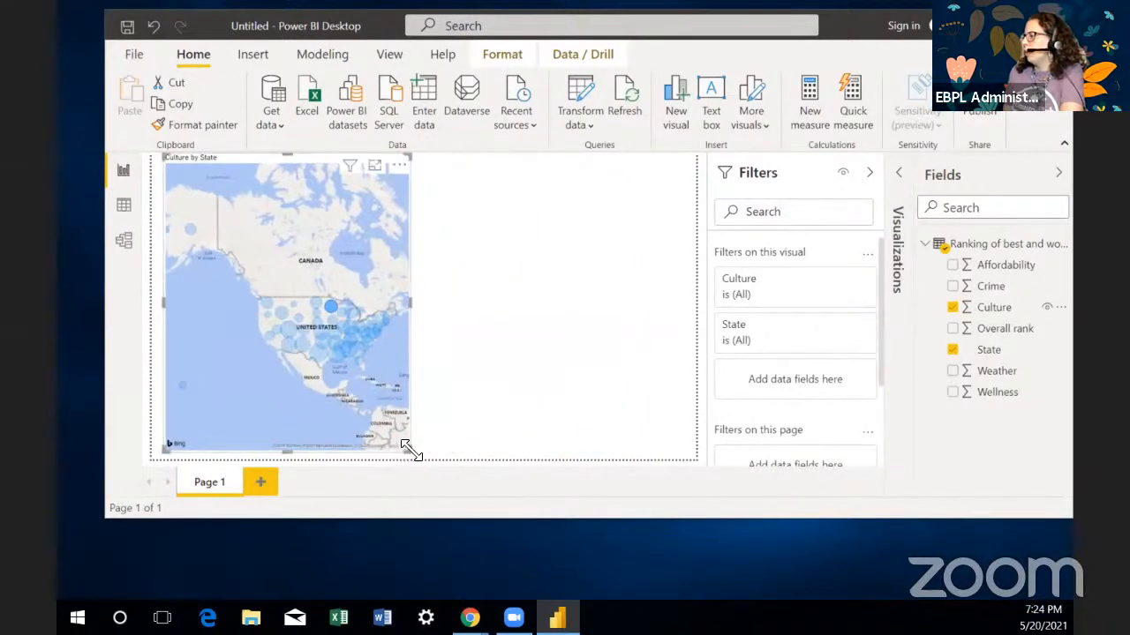
pyautogui.moveTo(403, 441); pyautogui.dragTo(336, 304)
pyautogui.click(396, 279)
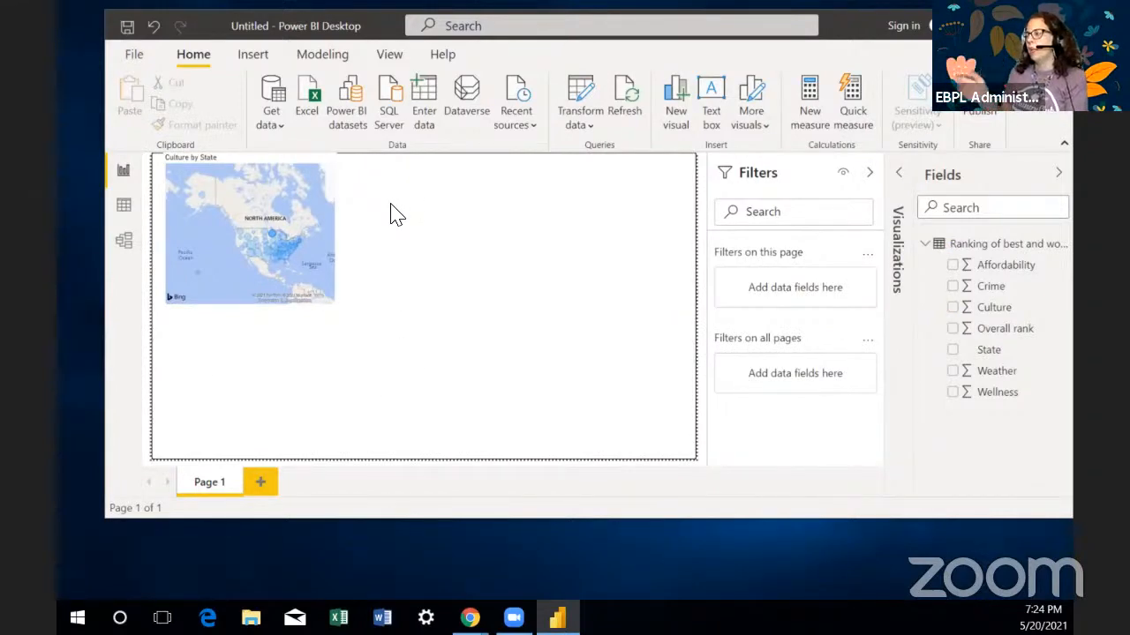
pyautogui.click(225, 269)
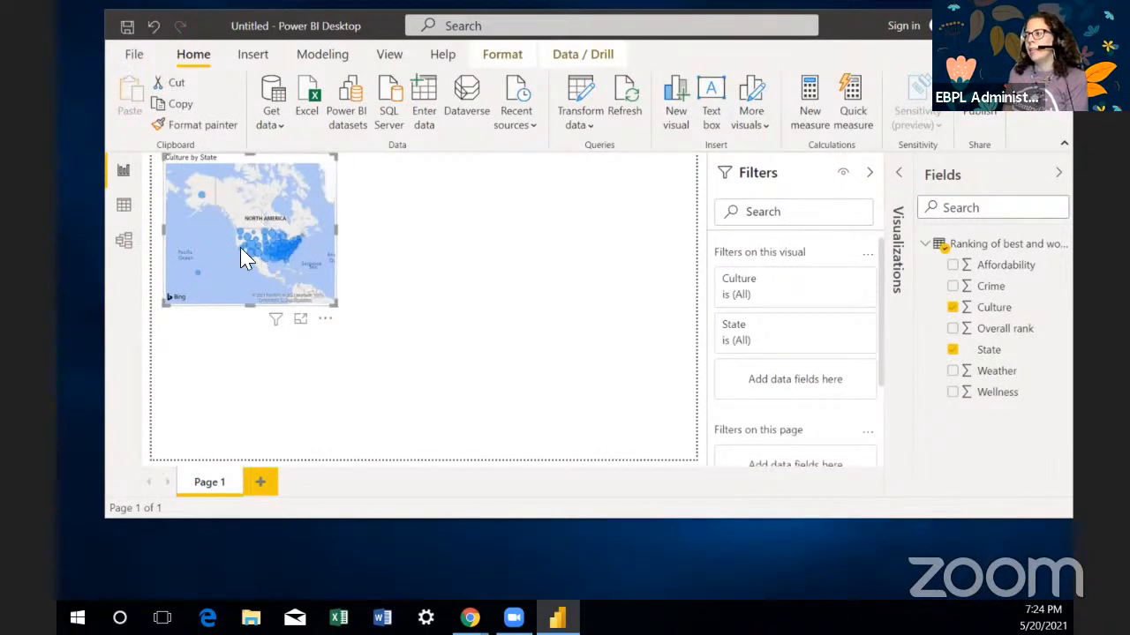
pyautogui.moveTo(246, 258)
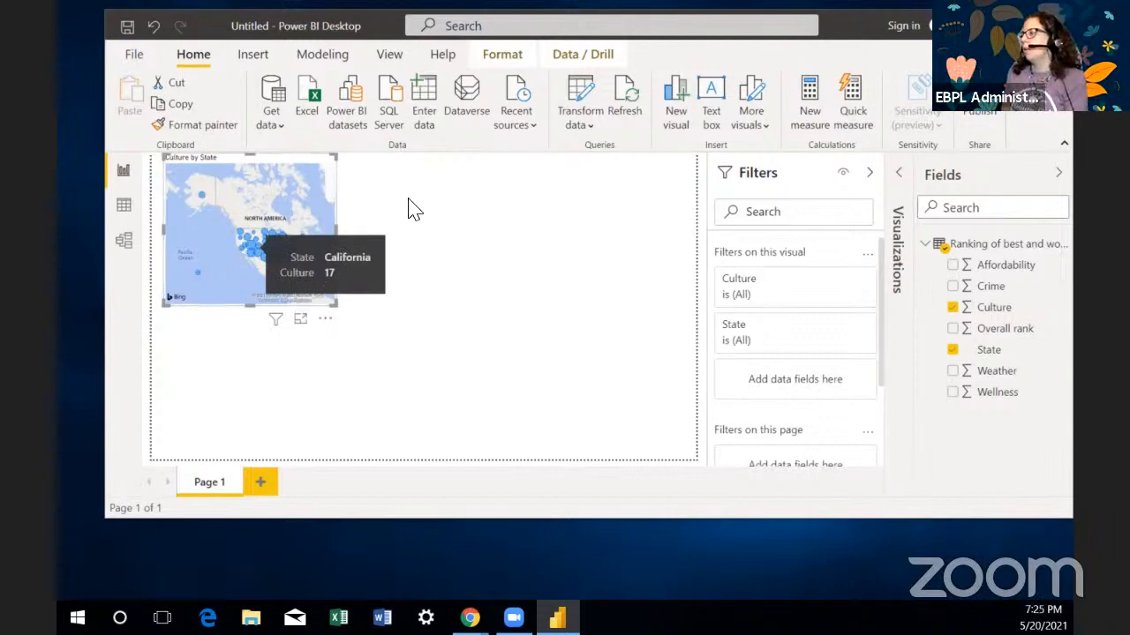
pyautogui.click(421, 218)
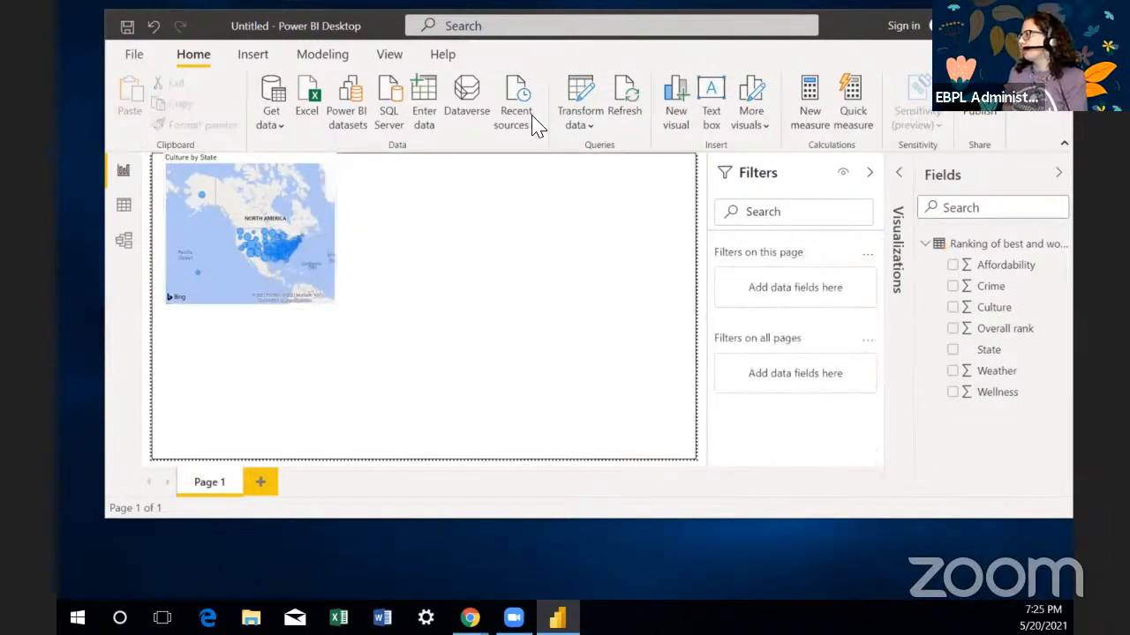
# Step: Collapse the filters, show the visualization types, and add an empty clustered column chart placed beside the map
pyautogui.click(869, 175)
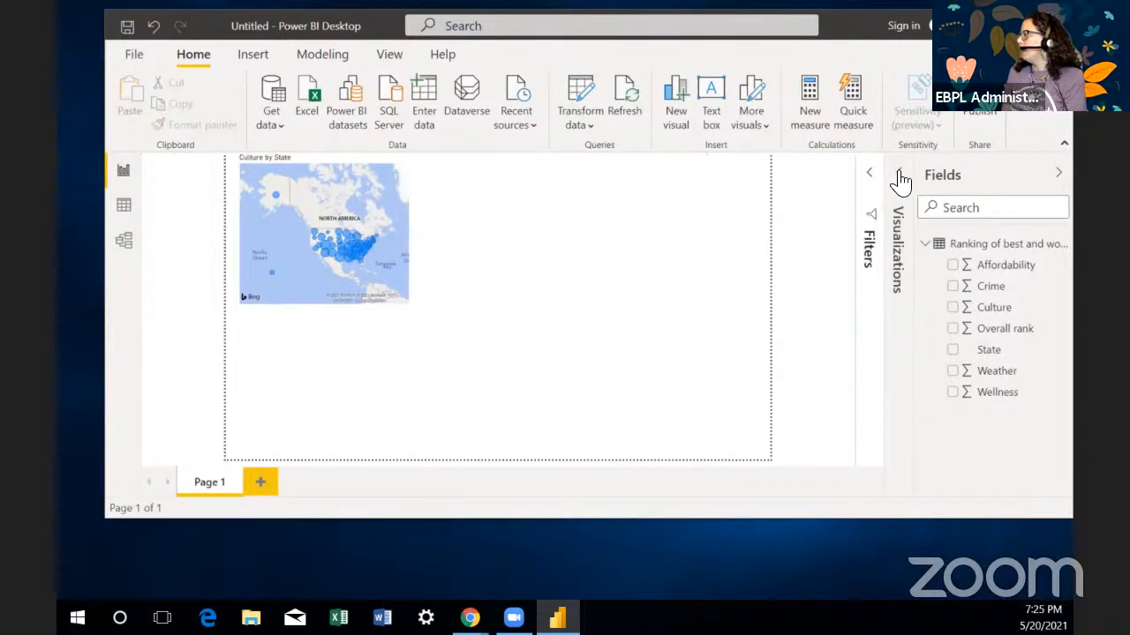
pyautogui.click(898, 174)
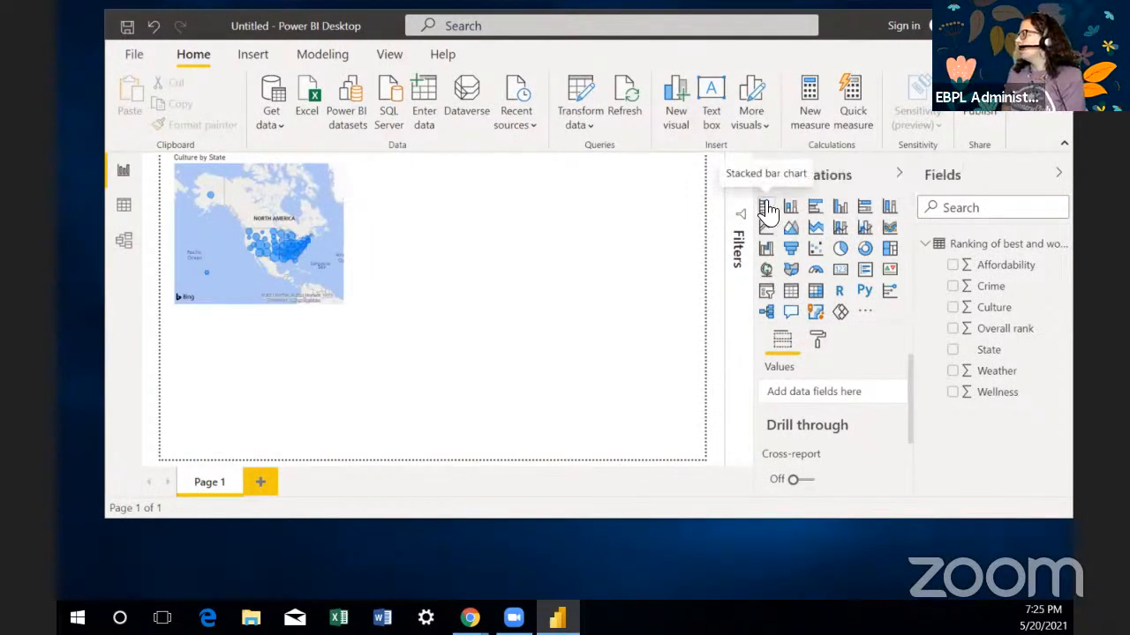
pyautogui.click(840, 208)
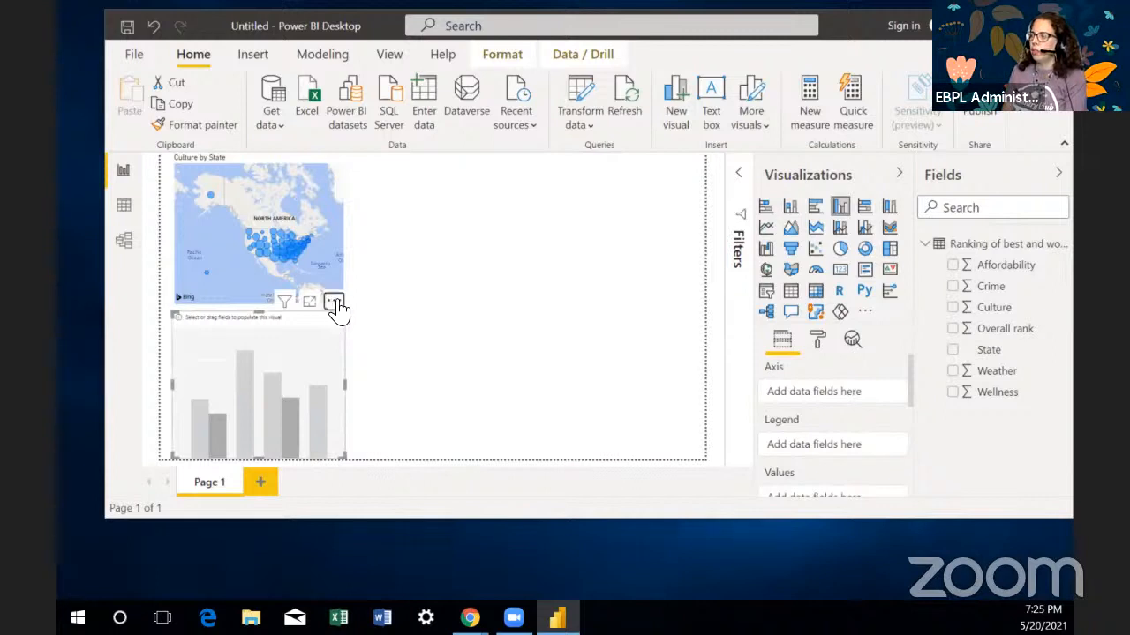
pyautogui.moveTo(337, 306); pyautogui.dragTo(524, 161)
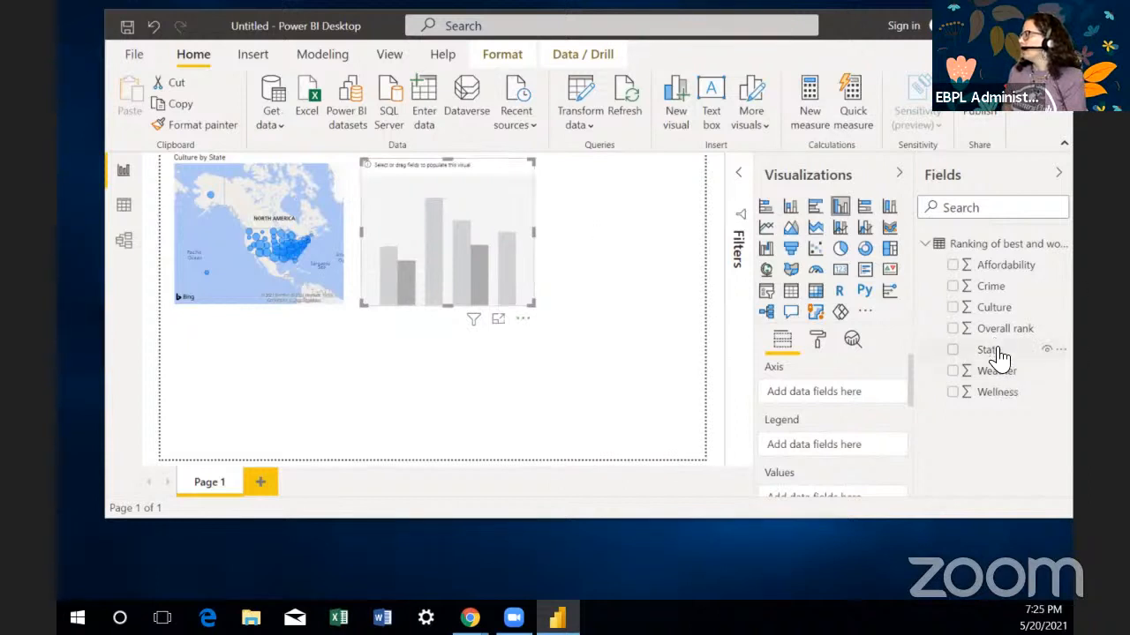
# Step: Plot Affordability by State in the new column chart, widen it to show more states and inspect California's bar
pyautogui.moveTo(1000, 354); pyautogui.dragTo(472, 284)
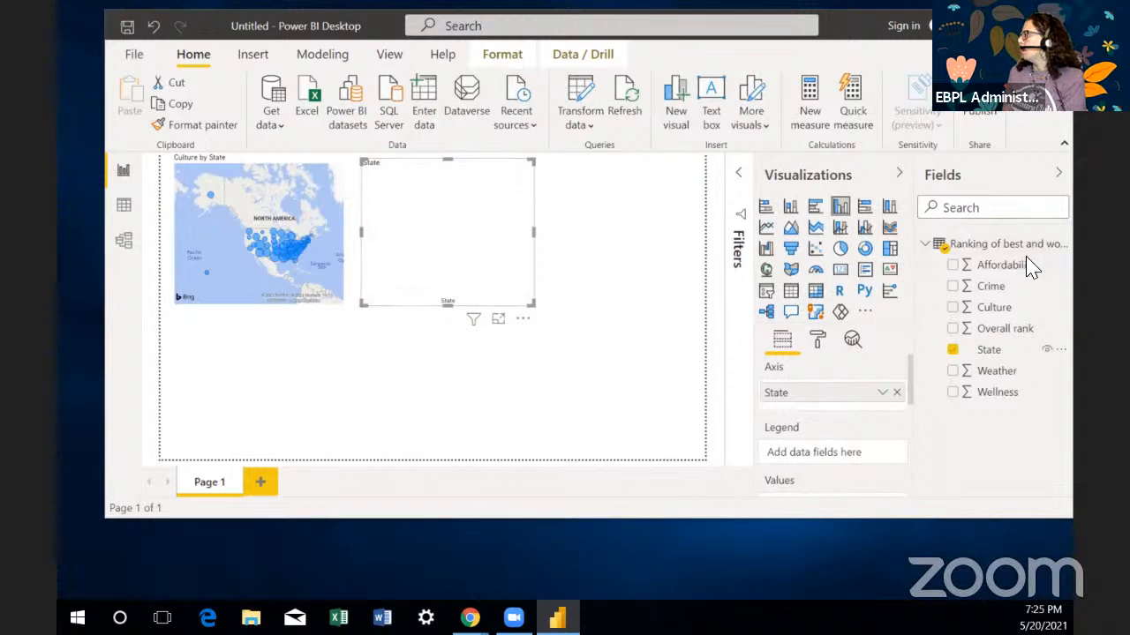
pyautogui.moveTo(1015, 272); pyautogui.dragTo(441, 237)
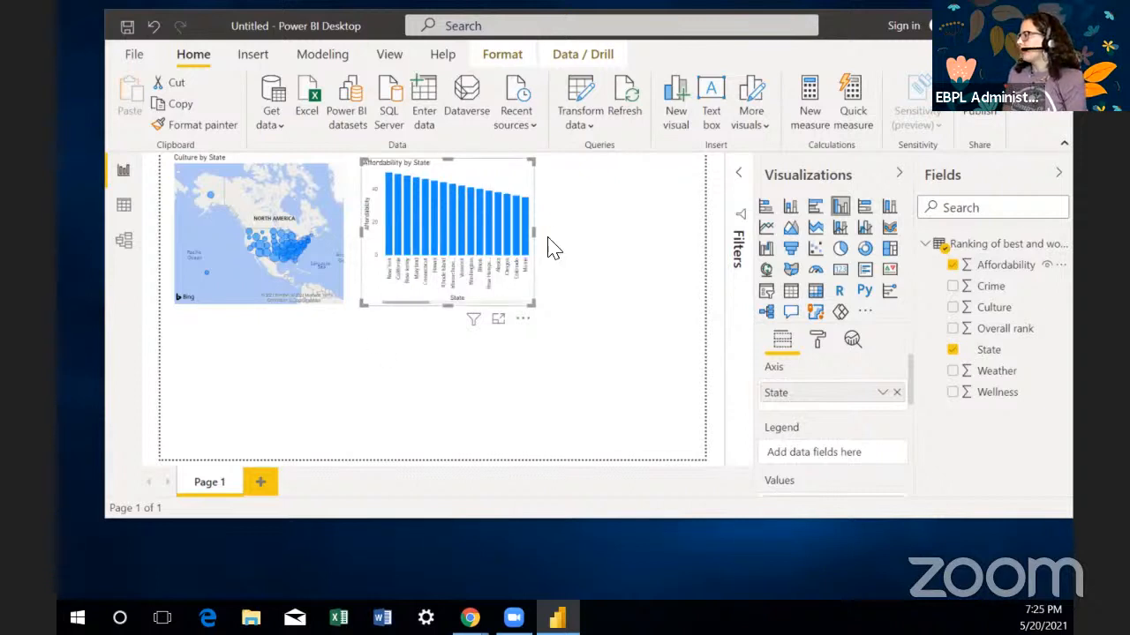
pyautogui.moveTo(535, 305); pyautogui.dragTo(662, 301)
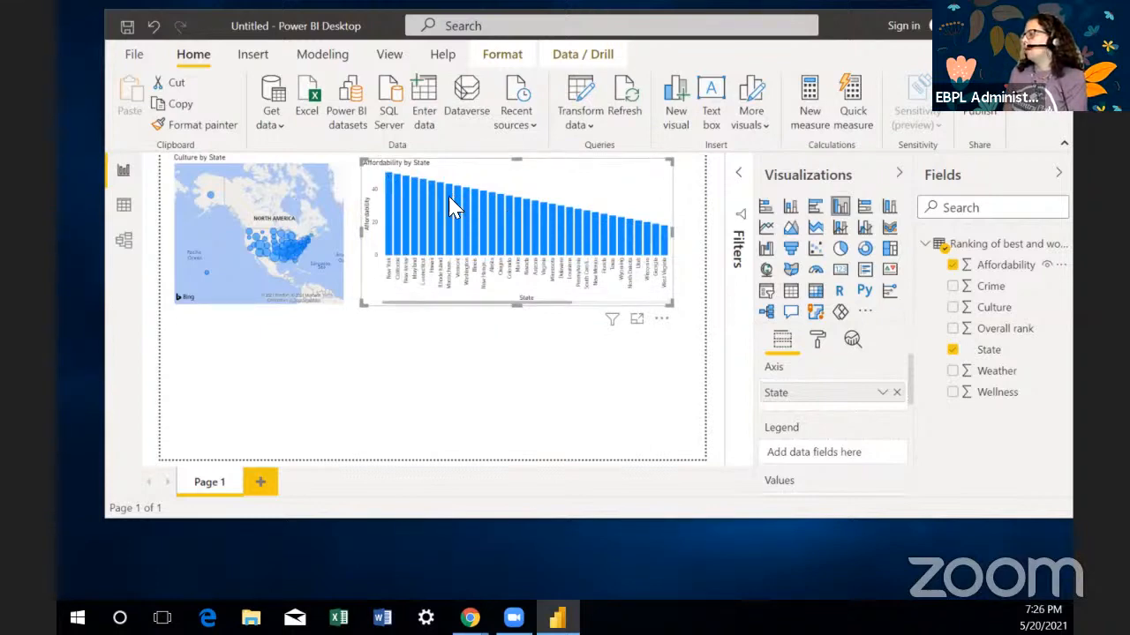
pyautogui.moveTo(399, 222)
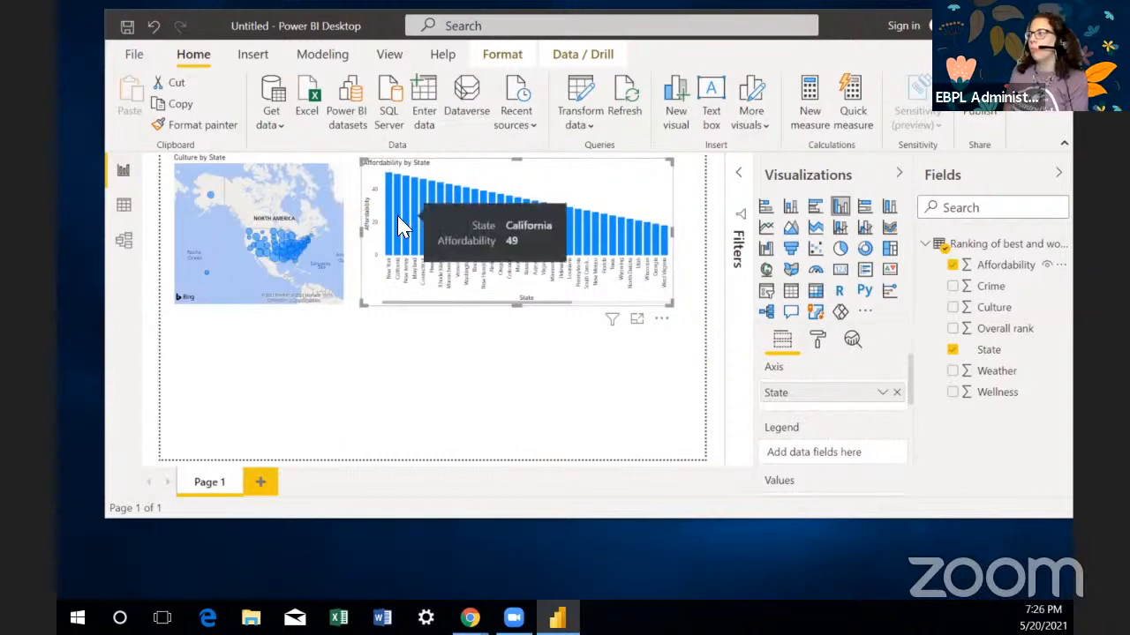
# Step: Sort the column chart by Affordability in ascending order
pyautogui.click(662, 323)
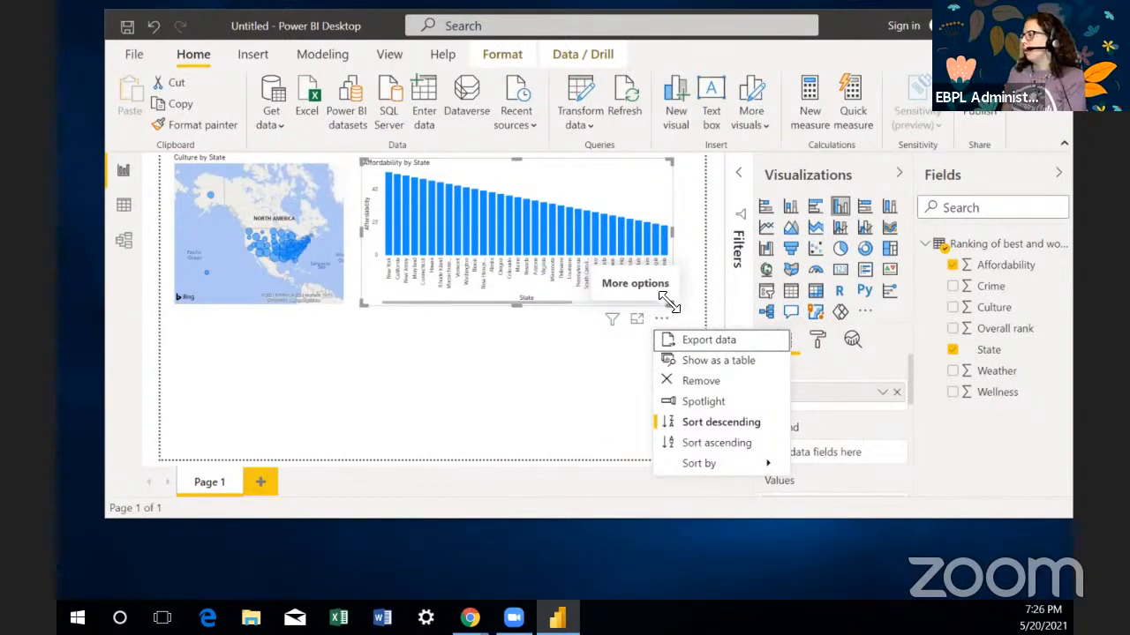
pyautogui.moveTo(727, 466)
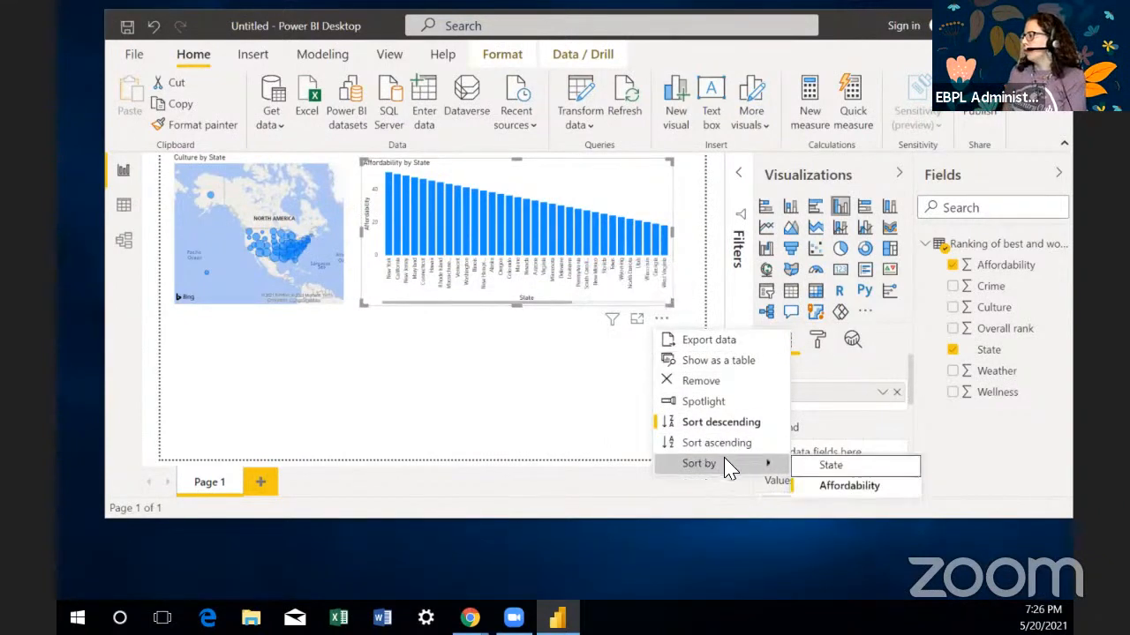
pyautogui.click(834, 494)
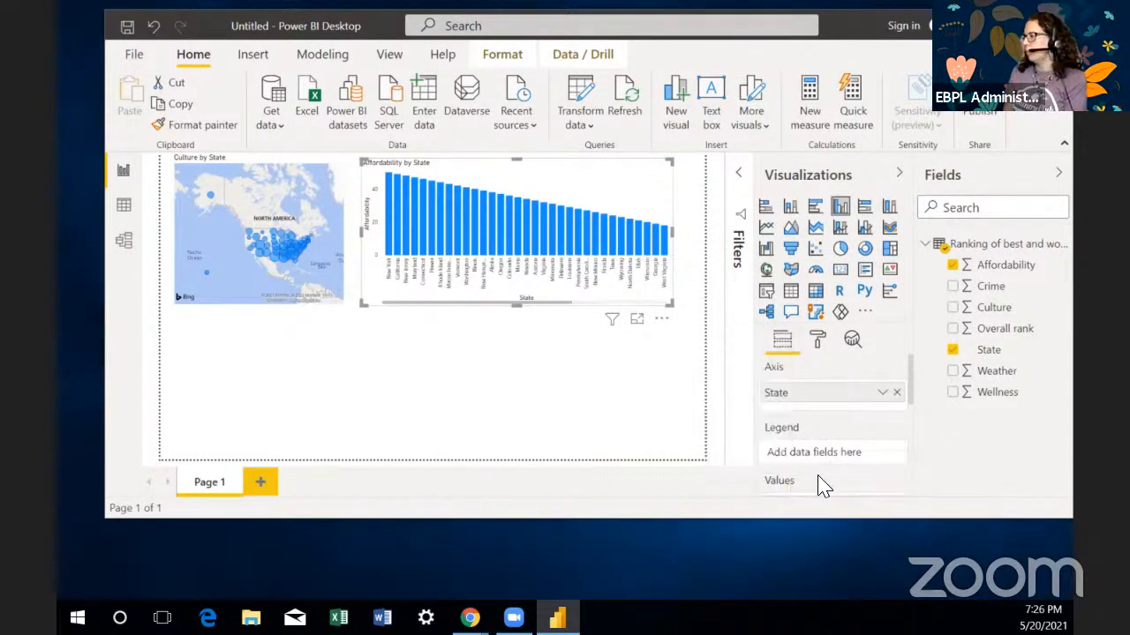
pyautogui.click(662, 321)
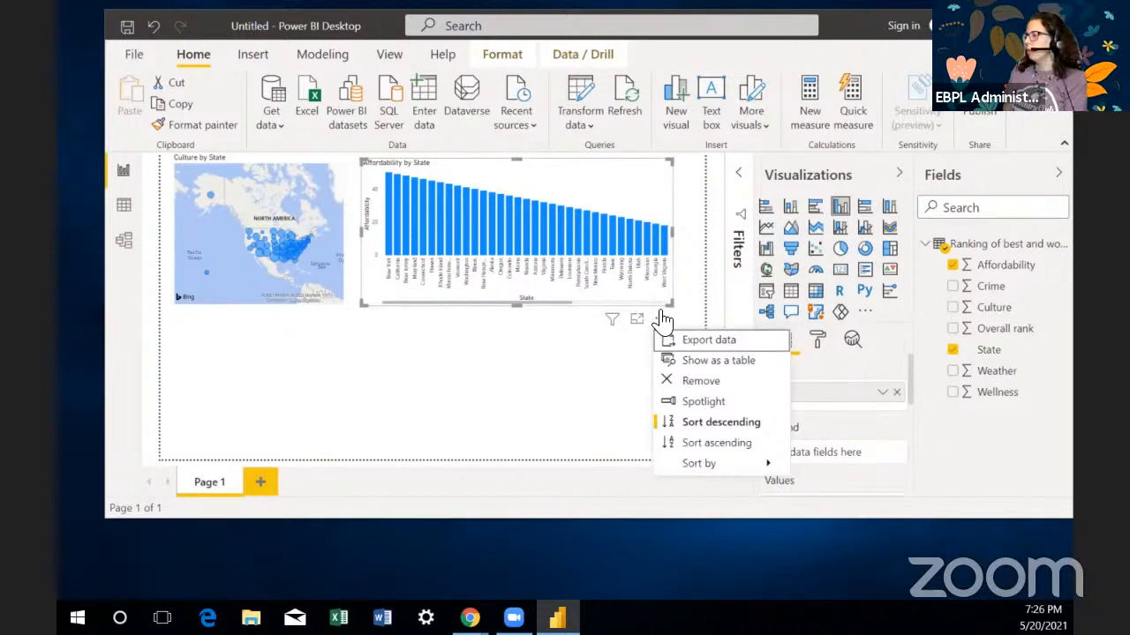
pyautogui.click(716, 446)
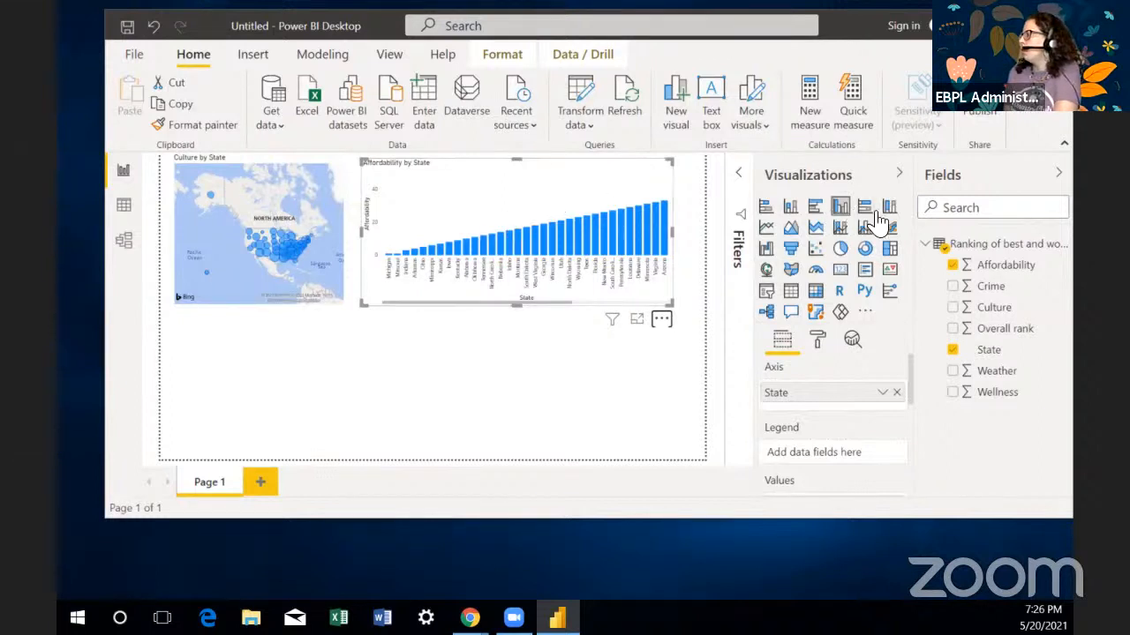
# Step: Convert the Affordability by State chart to a stacked bar chart, then narrow it beside the map and deselect it
pyautogui.click(766, 208)
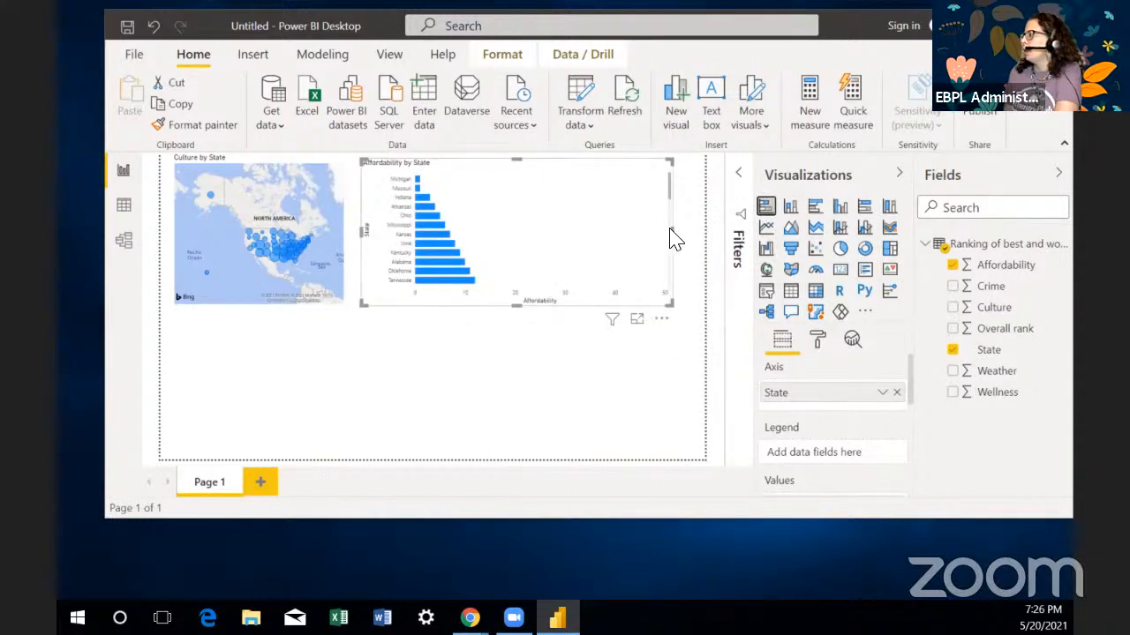
pyautogui.moveTo(673, 232); pyautogui.dragTo(706, 245)
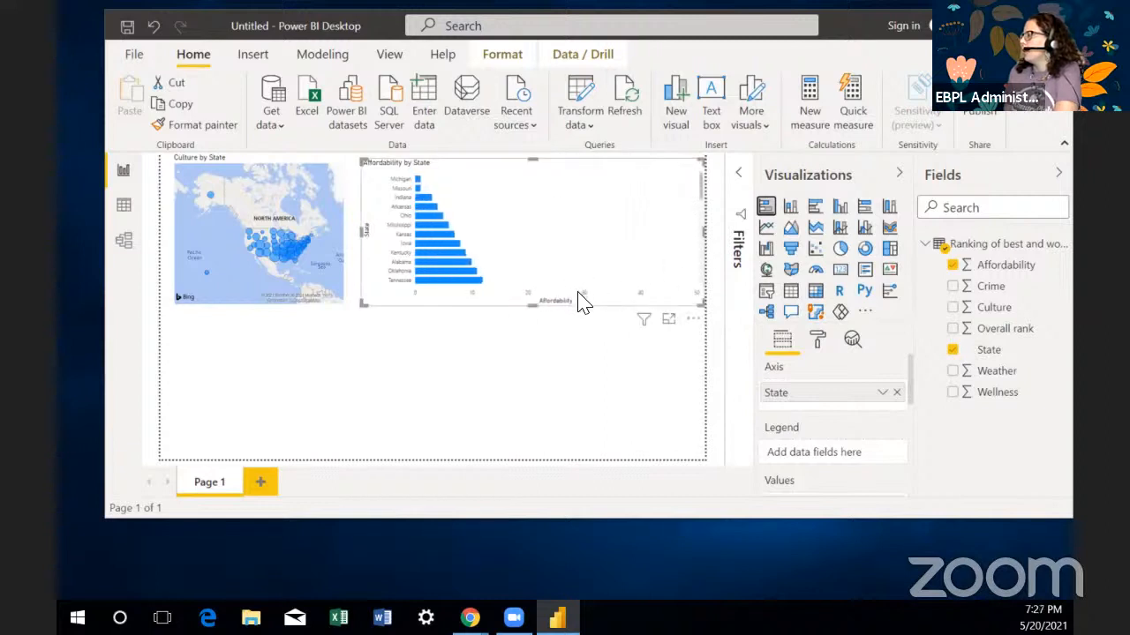
pyautogui.moveTo(533, 305)
pyautogui.mouseDown()
pyautogui.moveTo(521, 391)
pyautogui.moveTo(536, 472)
pyautogui.moveTo(527, 282)
pyautogui.moveTo(521, 333)
pyautogui.moveTo(520, 311)
pyautogui.mouseUp()
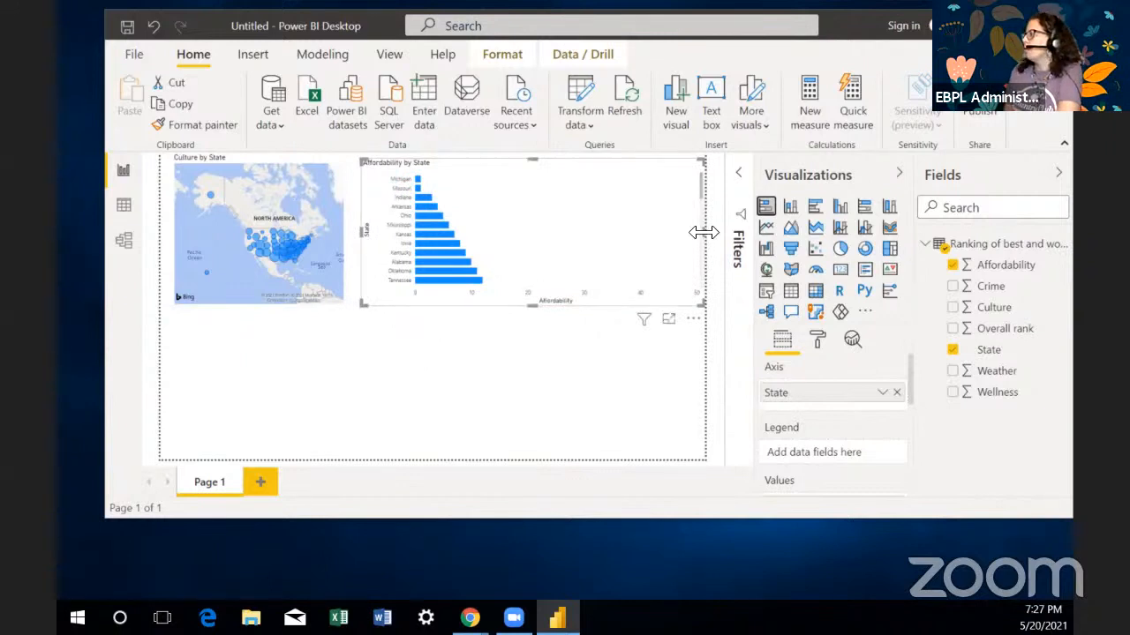
pyautogui.moveTo(703, 305); pyautogui.dragTo(553, 310)
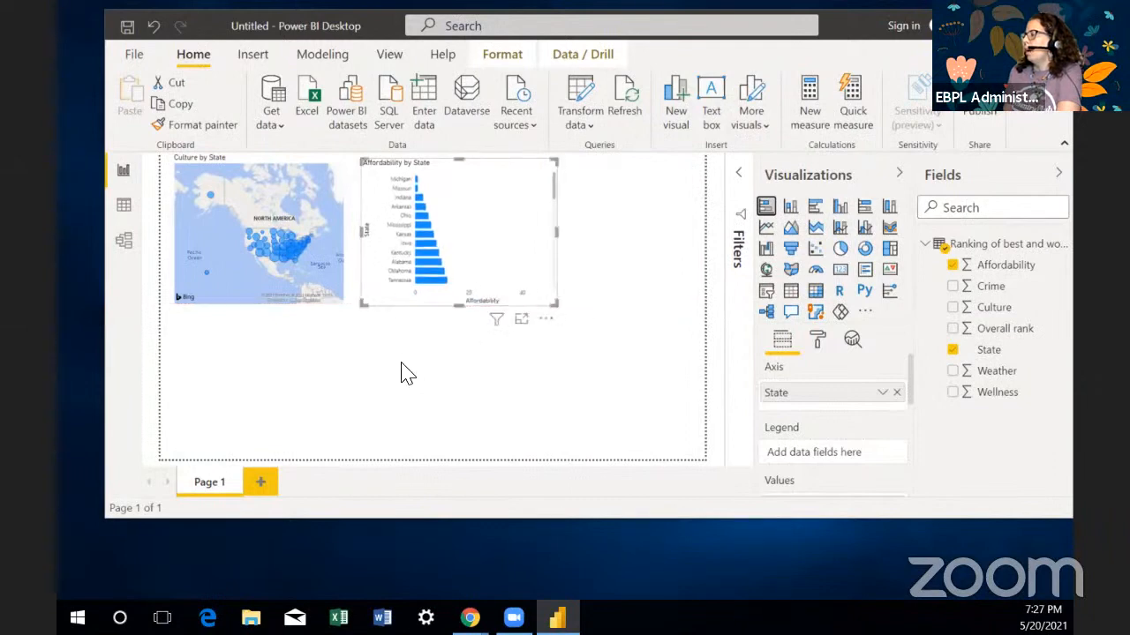
pyautogui.click(199, 386)
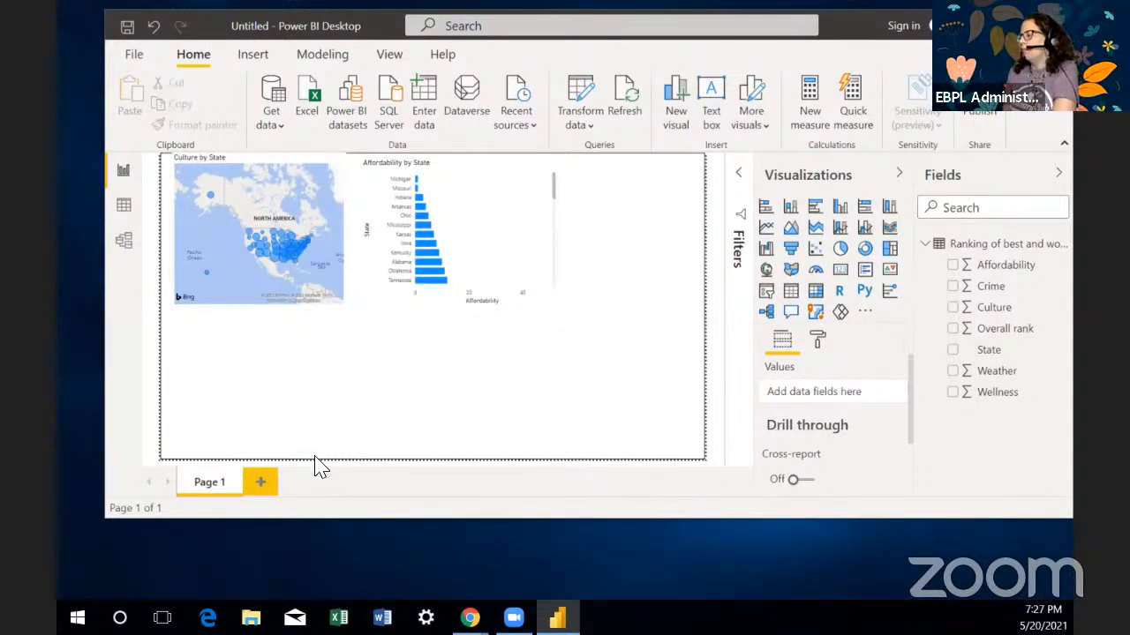
# Step: Add a second report page and create a map on it from the State, Weather and Overall rank fields
pyautogui.click(263, 481)
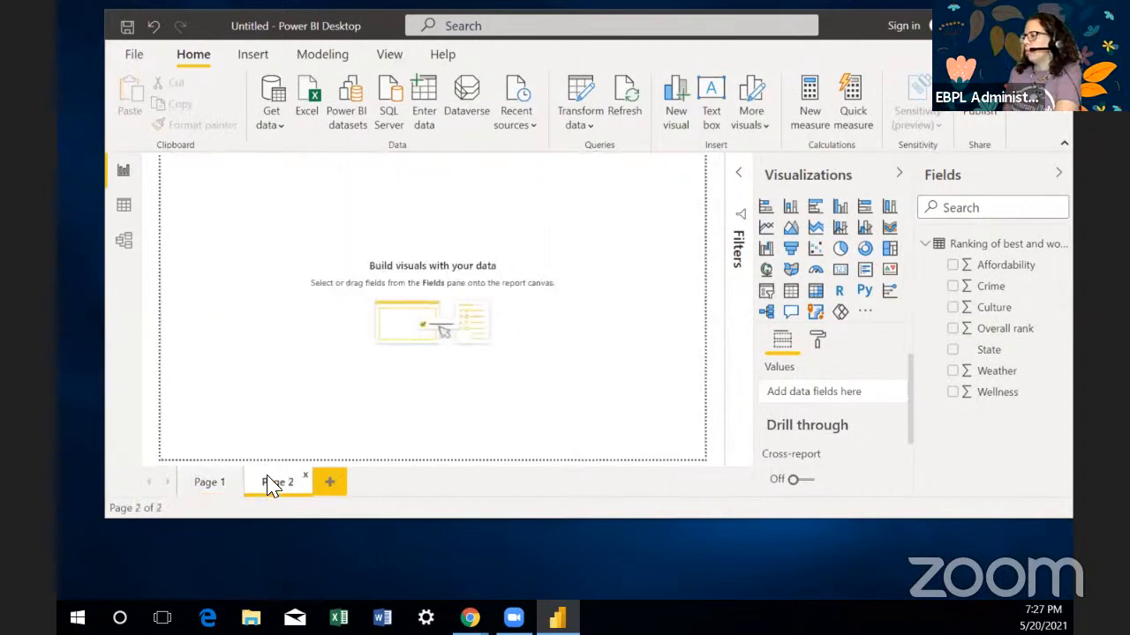
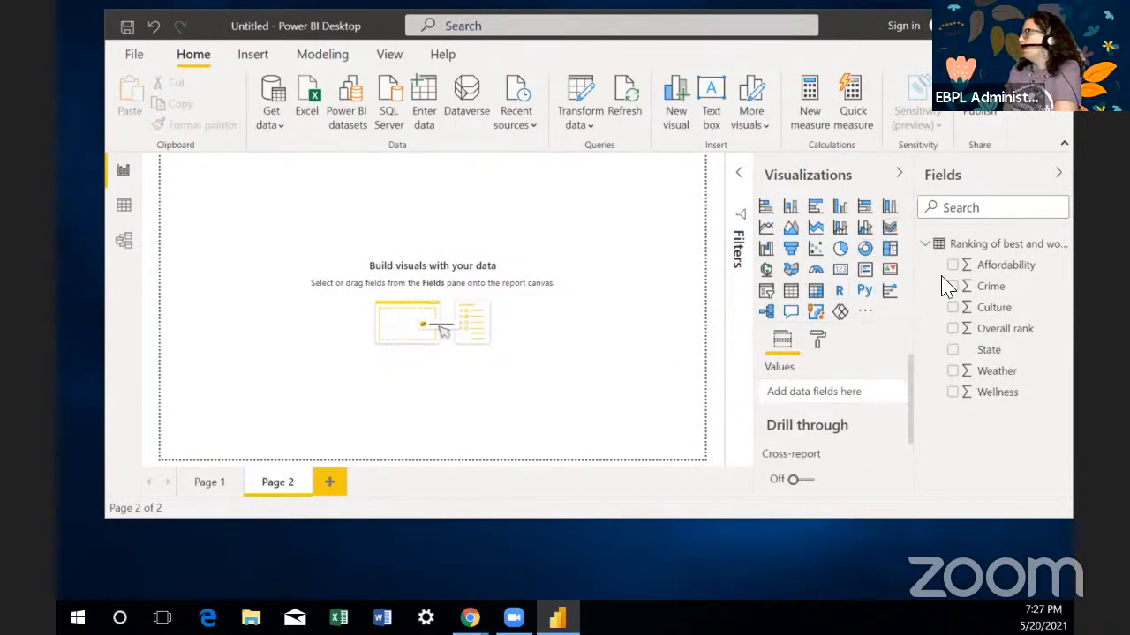
pyautogui.click(958, 350)
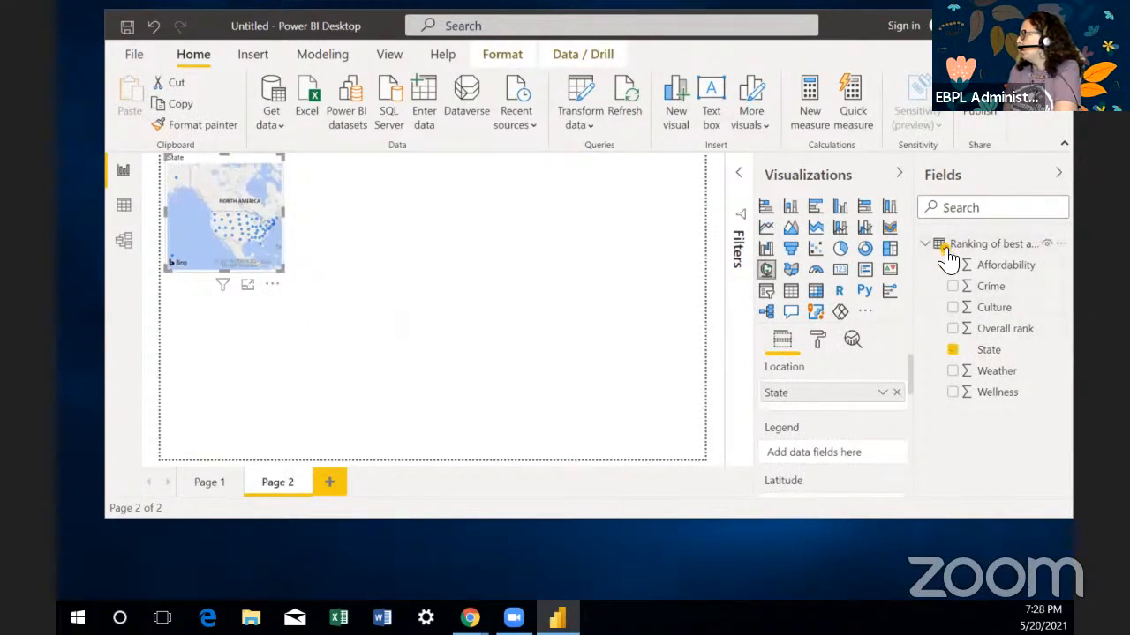
pyautogui.click(951, 374)
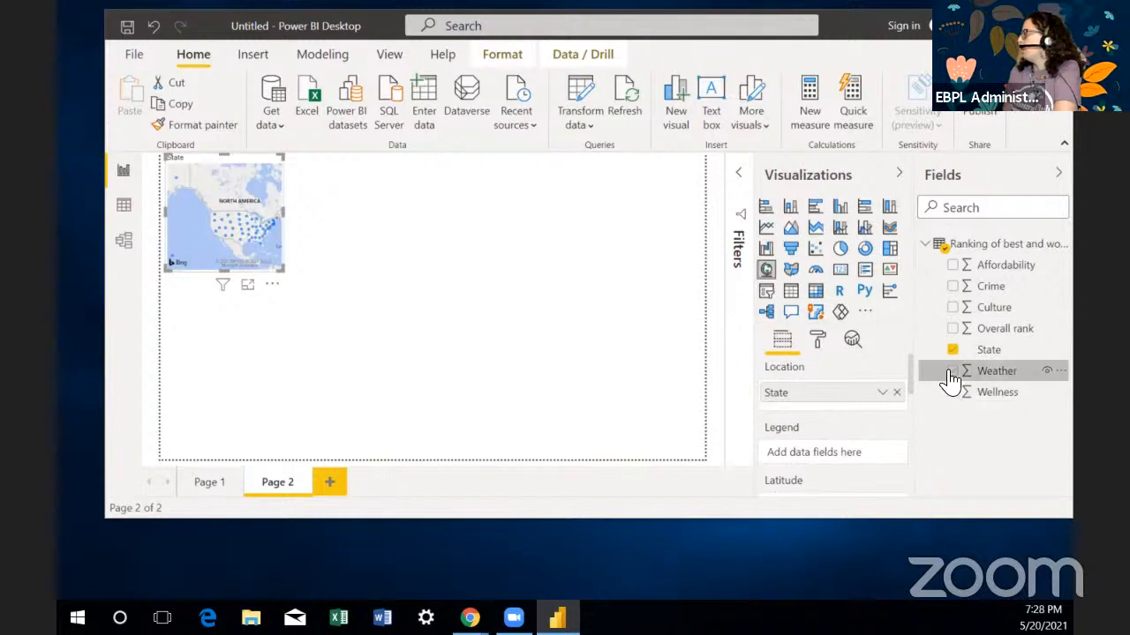
pyautogui.click(952, 329)
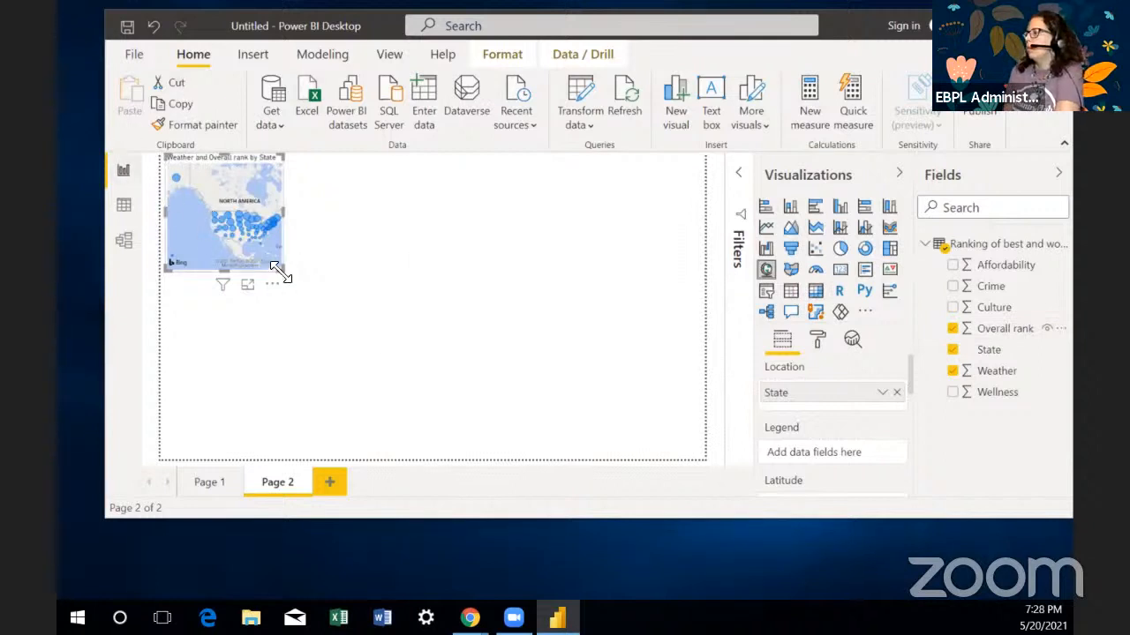
# Step: Enlarge the Weather and Overall rank map to fill most of the page and convert it to a line and stacked column chart
pyautogui.moveTo(275, 266); pyautogui.dragTo(559, 430)
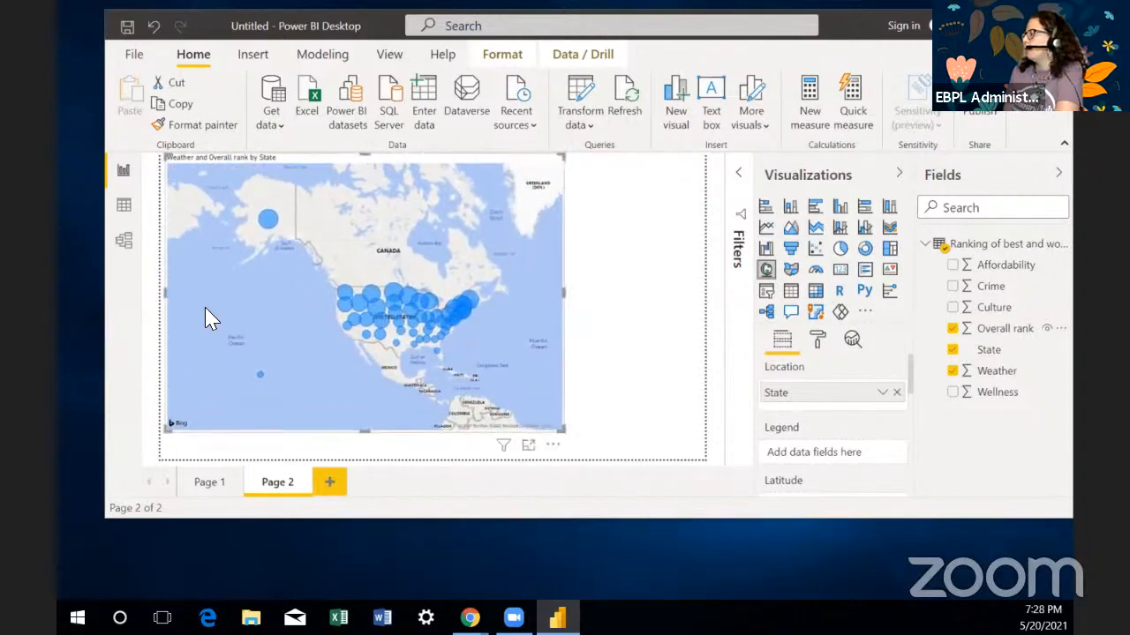
pyautogui.click(841, 234)
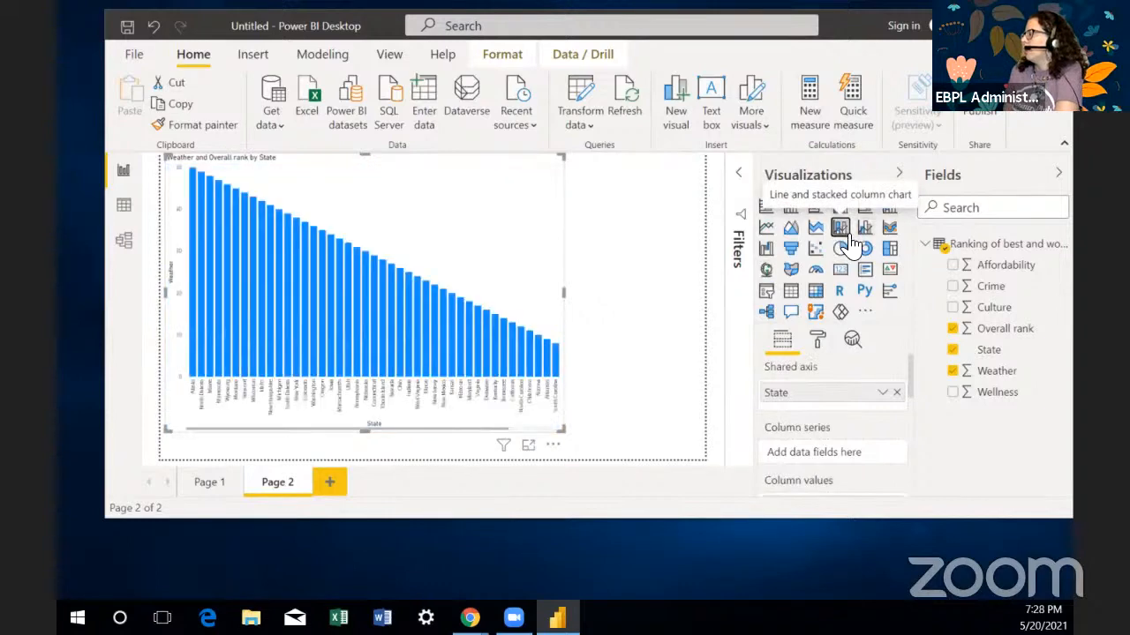
# Step: Try the ribbon, area and line chart types on the Weather and Overall rank chart, then restore line and stacked column
pyautogui.click(889, 231)
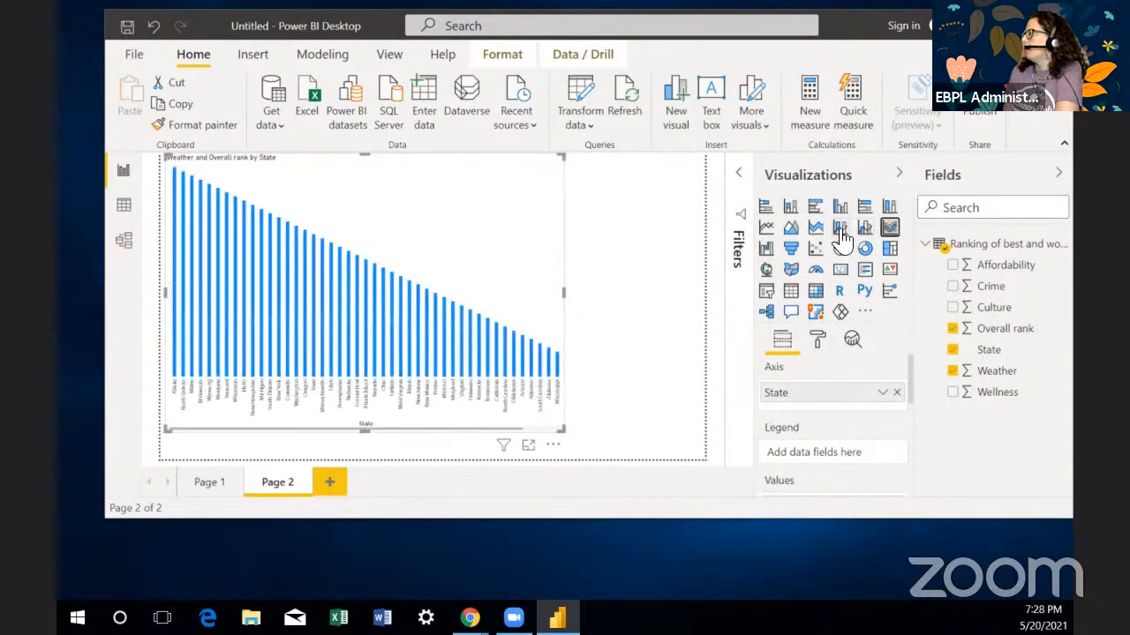
pyautogui.click(840, 227)
pyautogui.click(786, 231)
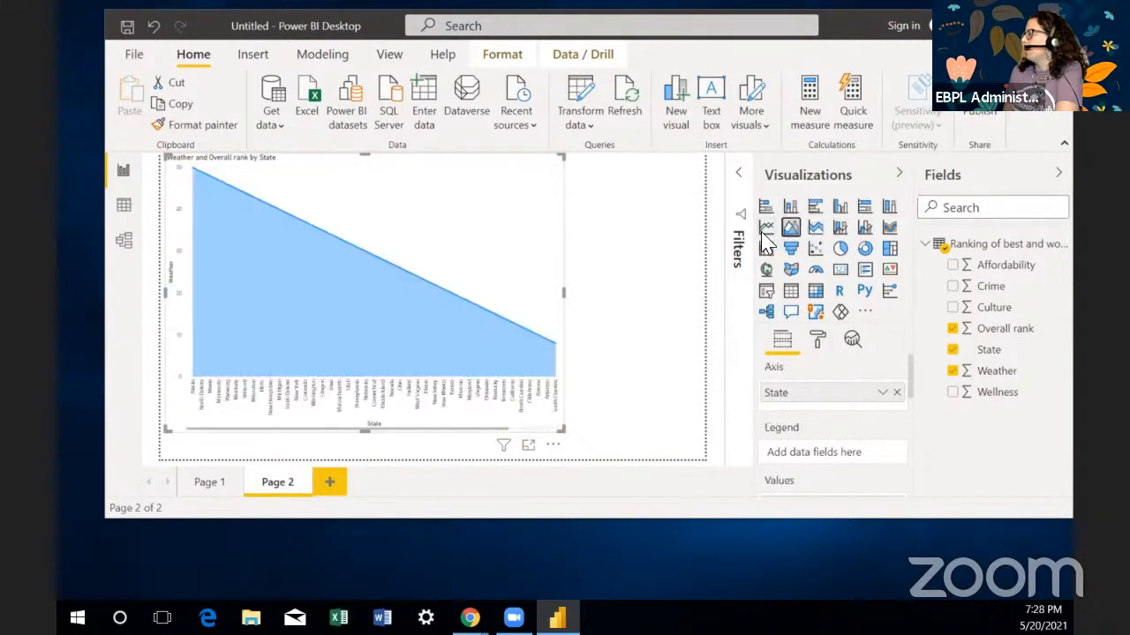
pyautogui.click(765, 228)
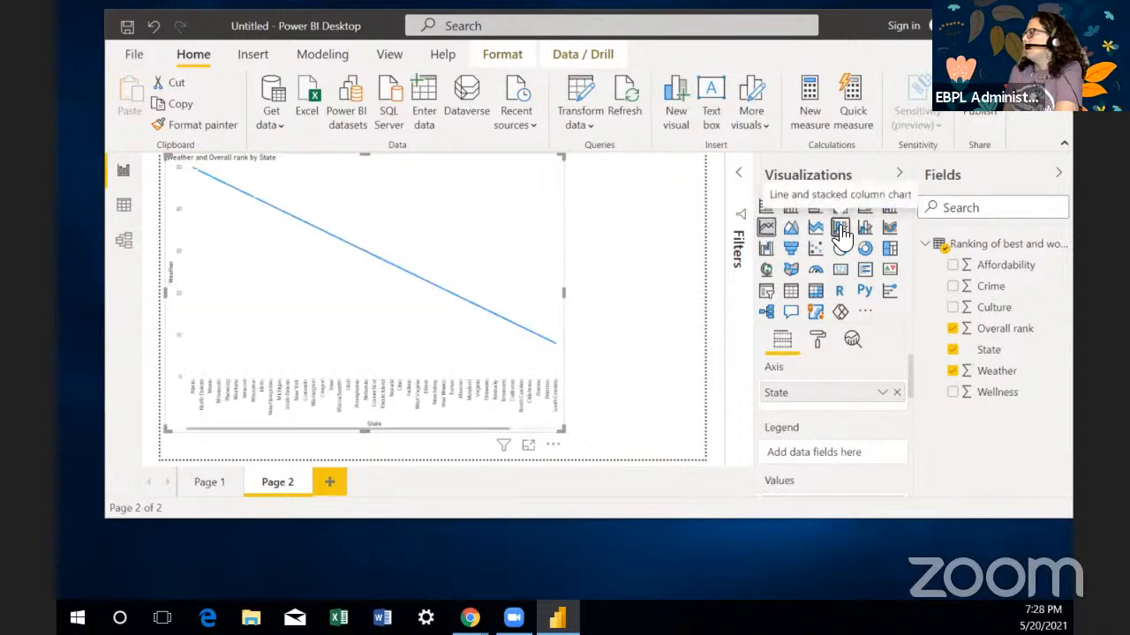
pyautogui.click(840, 230)
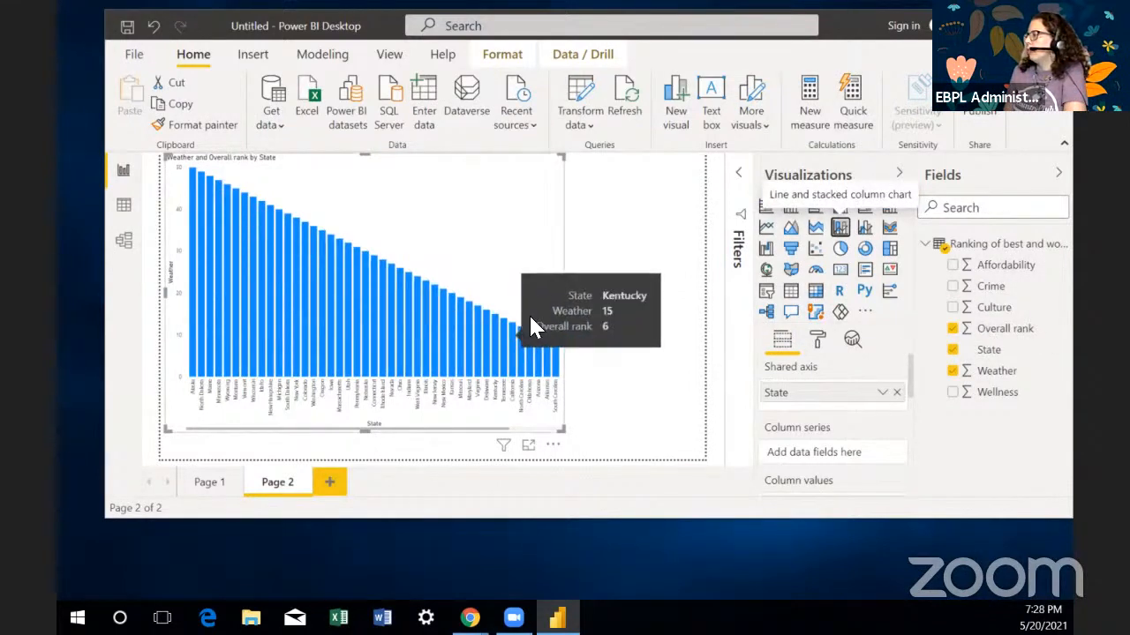
# Step: Widen the Weather and Overall rank chart slightly and remove Overall rank from its tooltips
pyautogui.moveTo(563, 432); pyautogui.dragTo(604, 428)
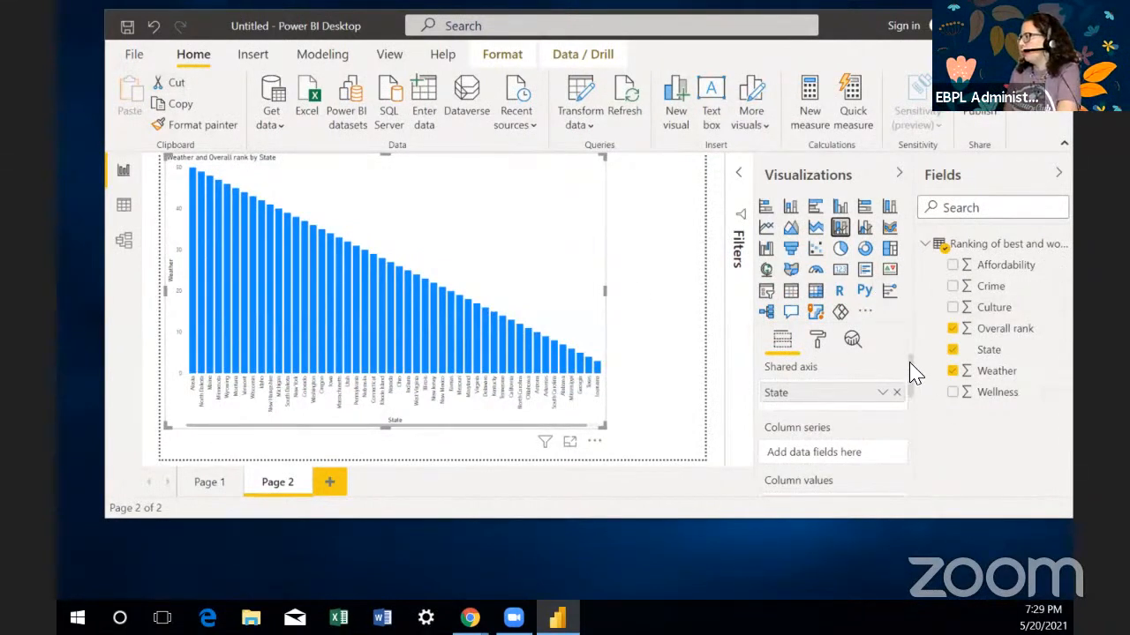
pyautogui.scroll(-1, 914, 373)
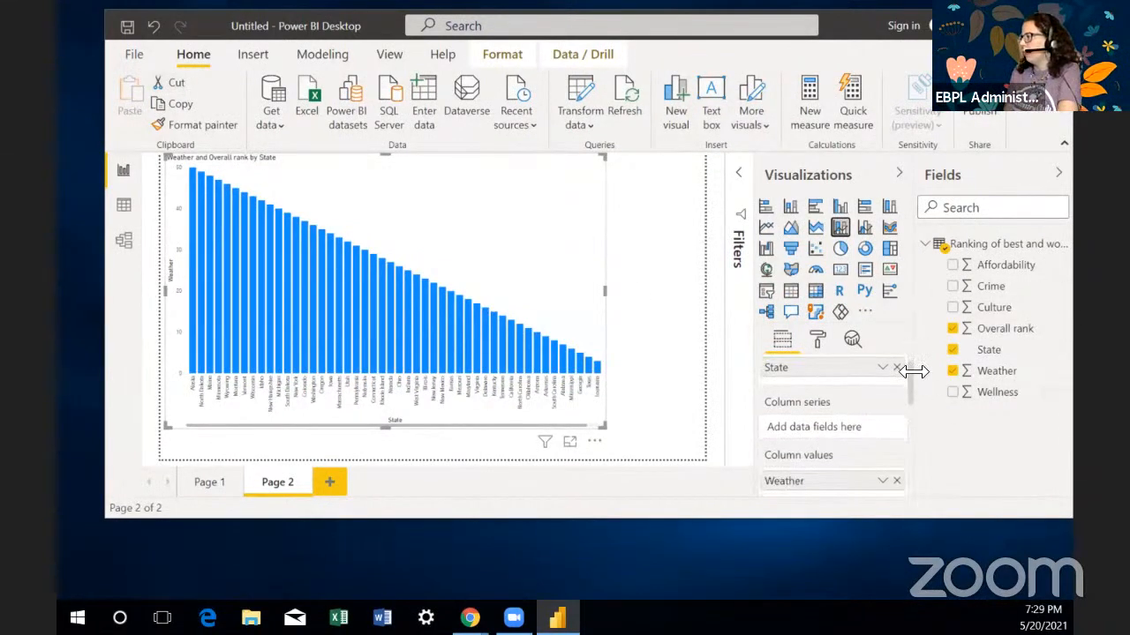
pyautogui.scroll(1, 914, 371)
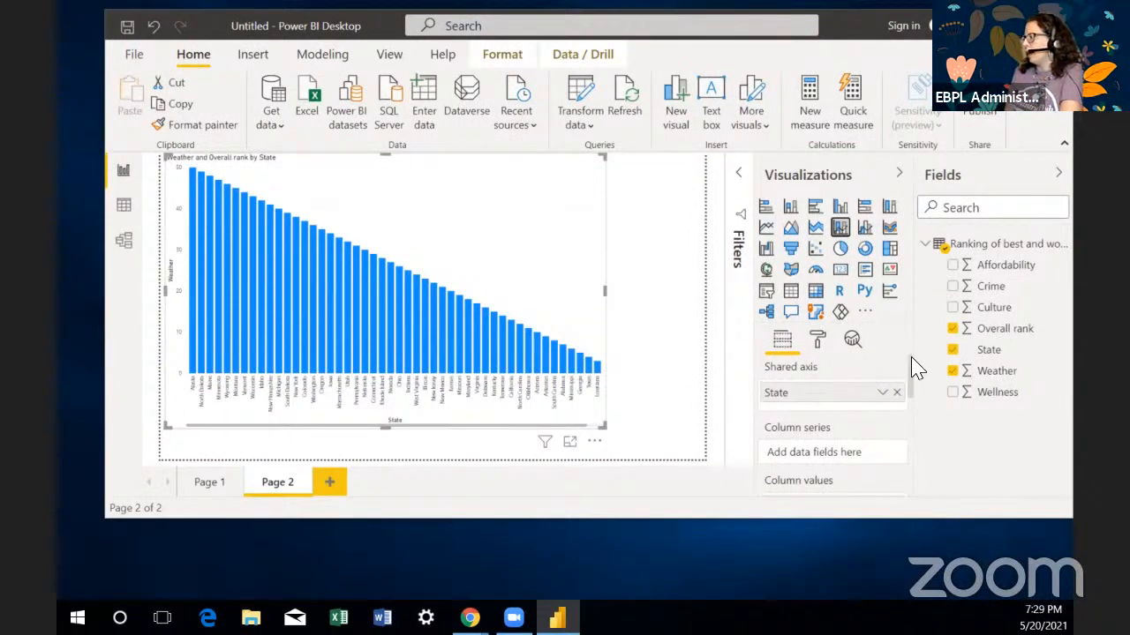
pyautogui.moveTo(914, 369)
pyautogui.mouseDown()
pyautogui.moveTo(922, 403)
pyautogui.moveTo(919, 391)
pyautogui.mouseUp()
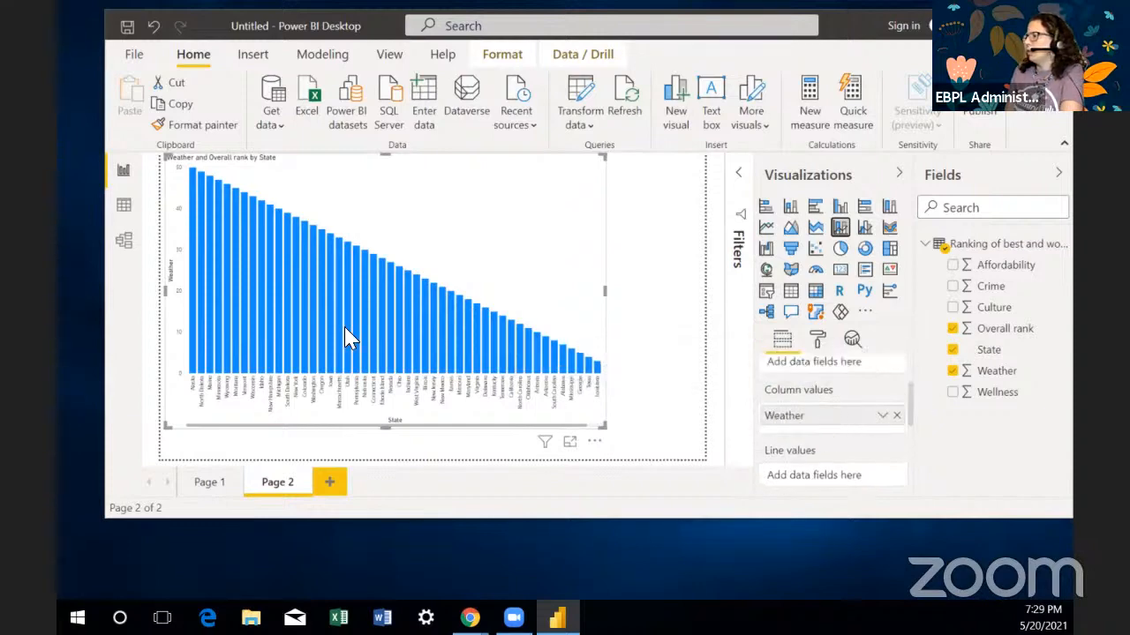
pyautogui.moveTo(196, 210)
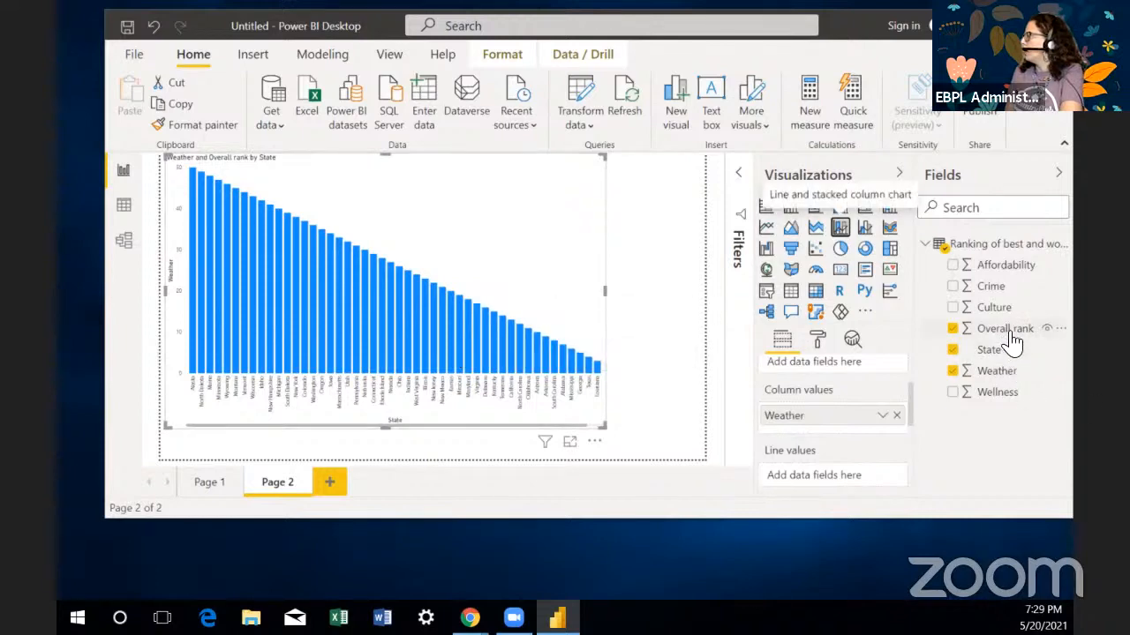
pyautogui.moveTo(910, 391); pyautogui.dragTo(882, 429)
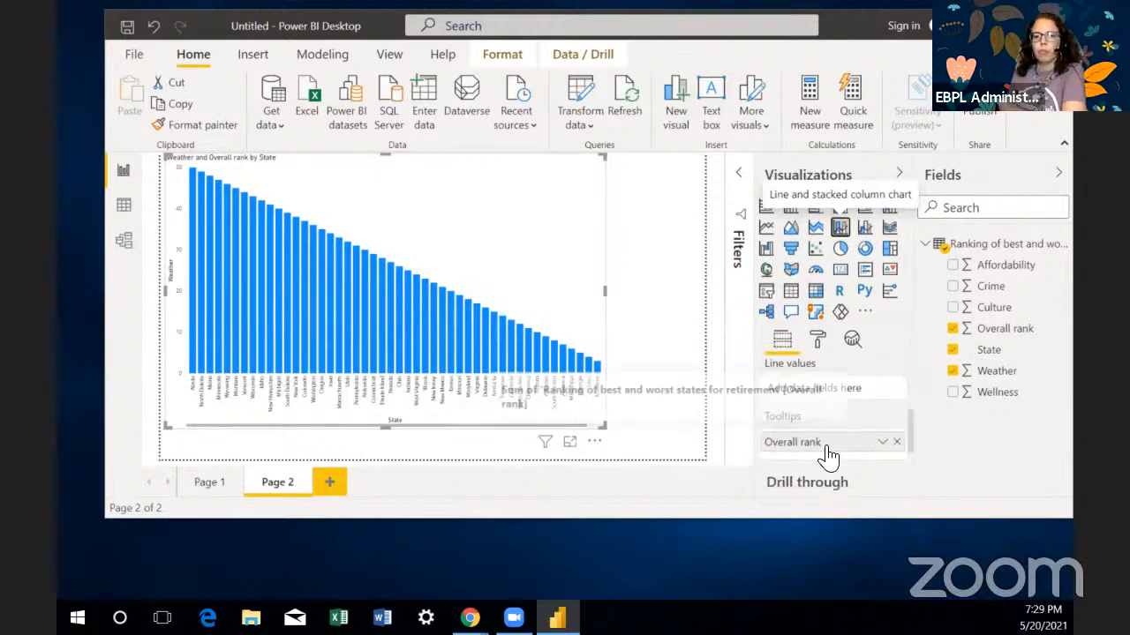
pyautogui.click(897, 444)
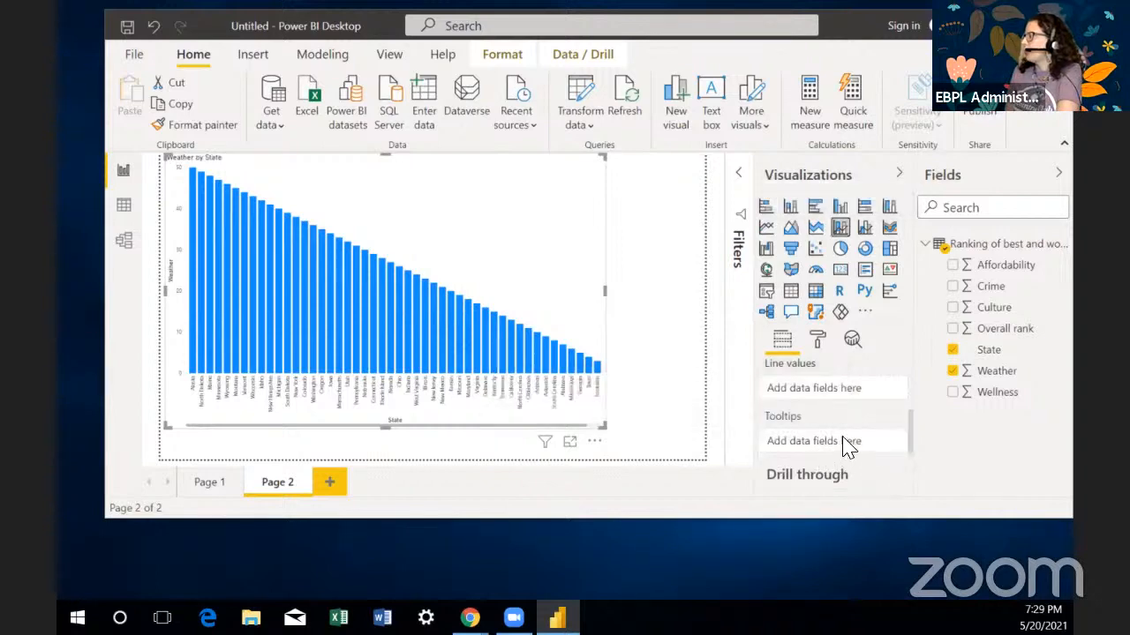
# Step: Add Overall rank as the chart's line values and widen the chart to nearly the full page width
pyautogui.moveTo(913, 433); pyautogui.dragTo(908, 405)
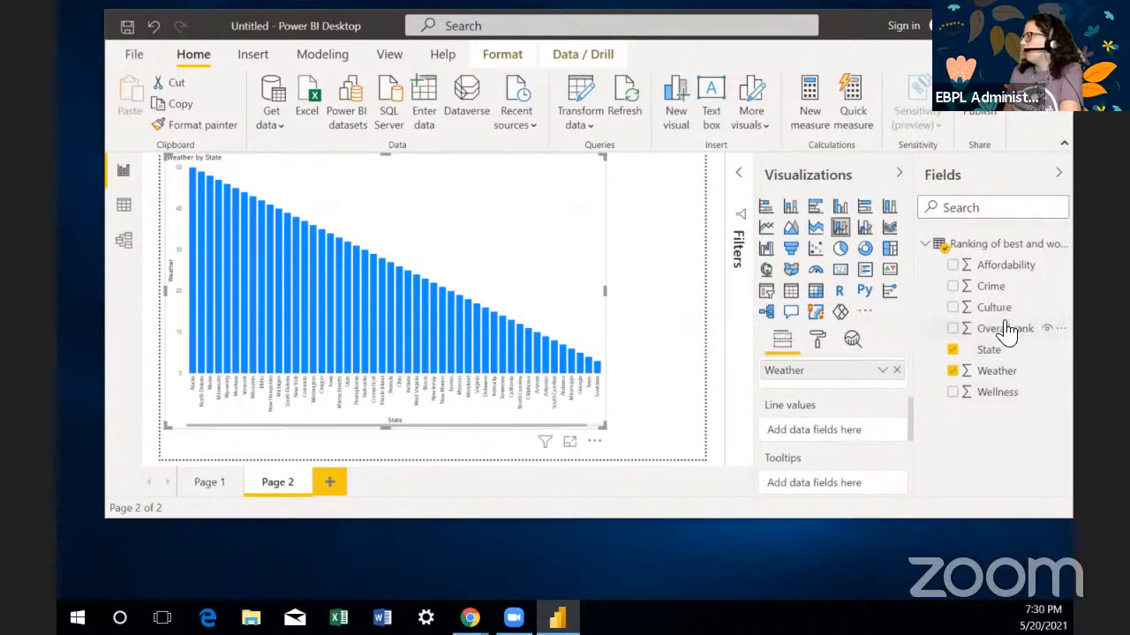
pyautogui.moveTo(1011, 332); pyautogui.dragTo(817, 433)
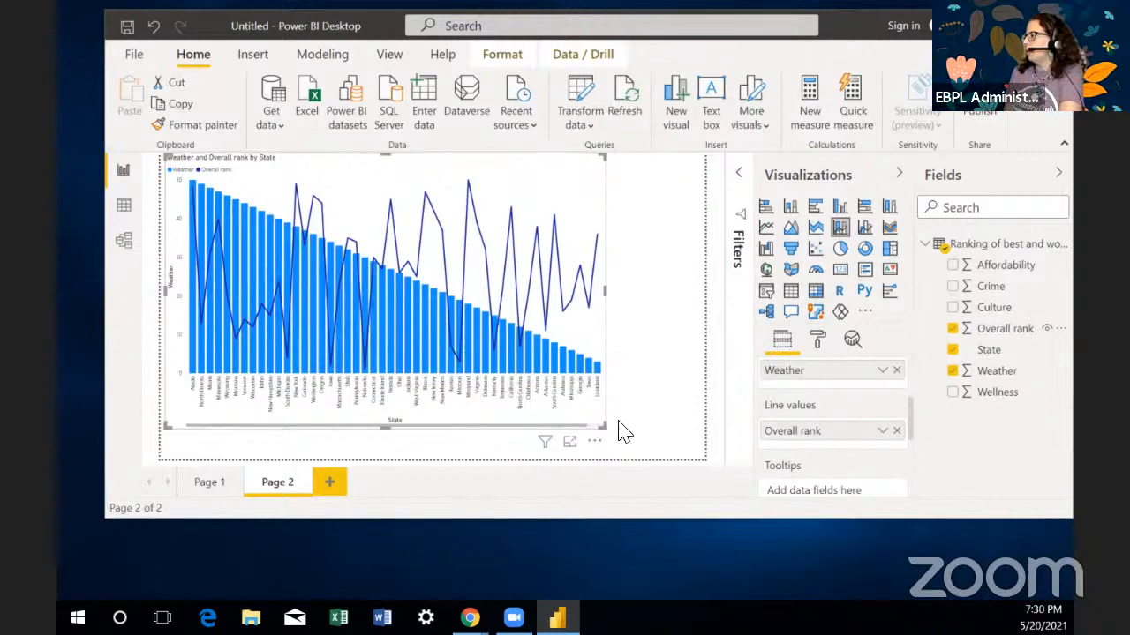
pyautogui.moveTo(601, 427); pyautogui.dragTo(668, 430)
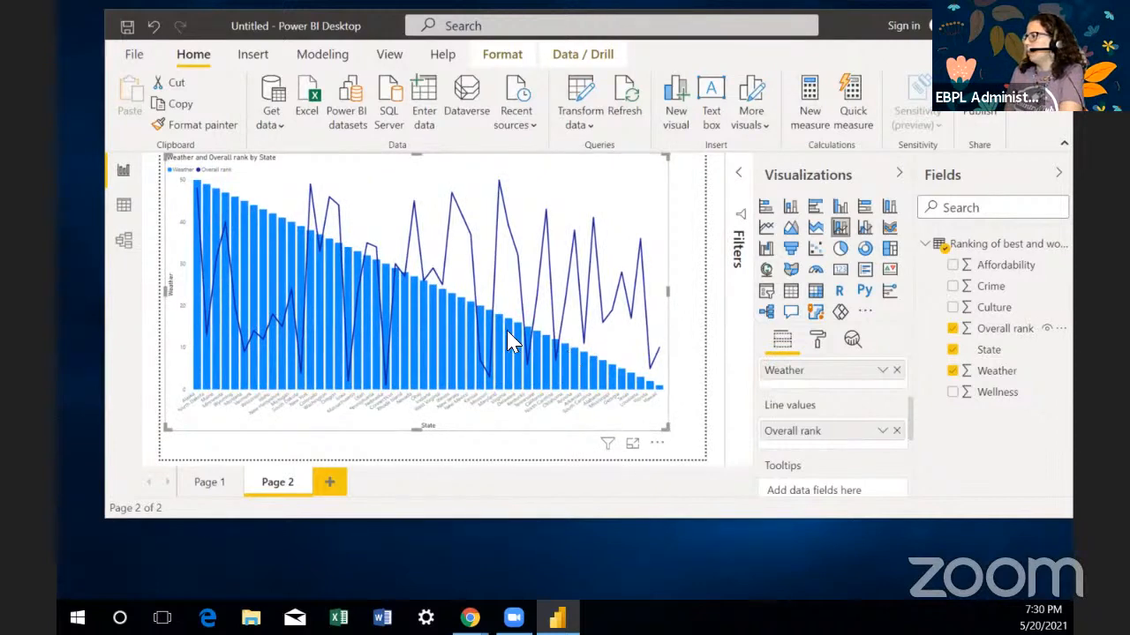
pyautogui.moveTo(512, 345)
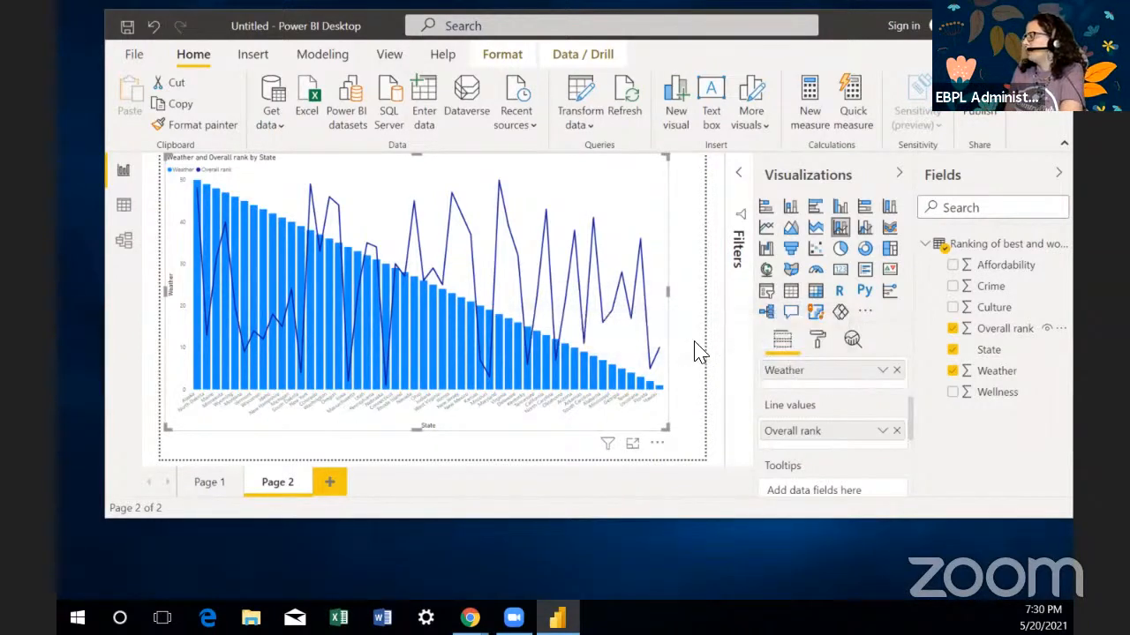
# Step: Add Wellness to the chart's column values and convert it to a line and clustered column chart
pyautogui.click(953, 392)
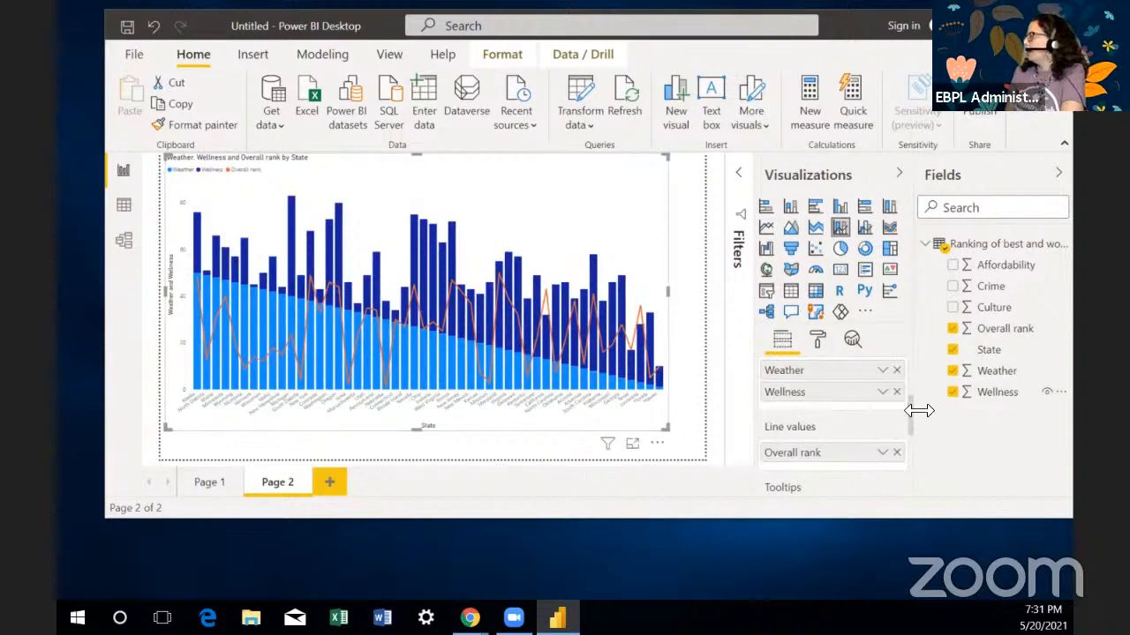
pyautogui.scroll(2, 911, 427)
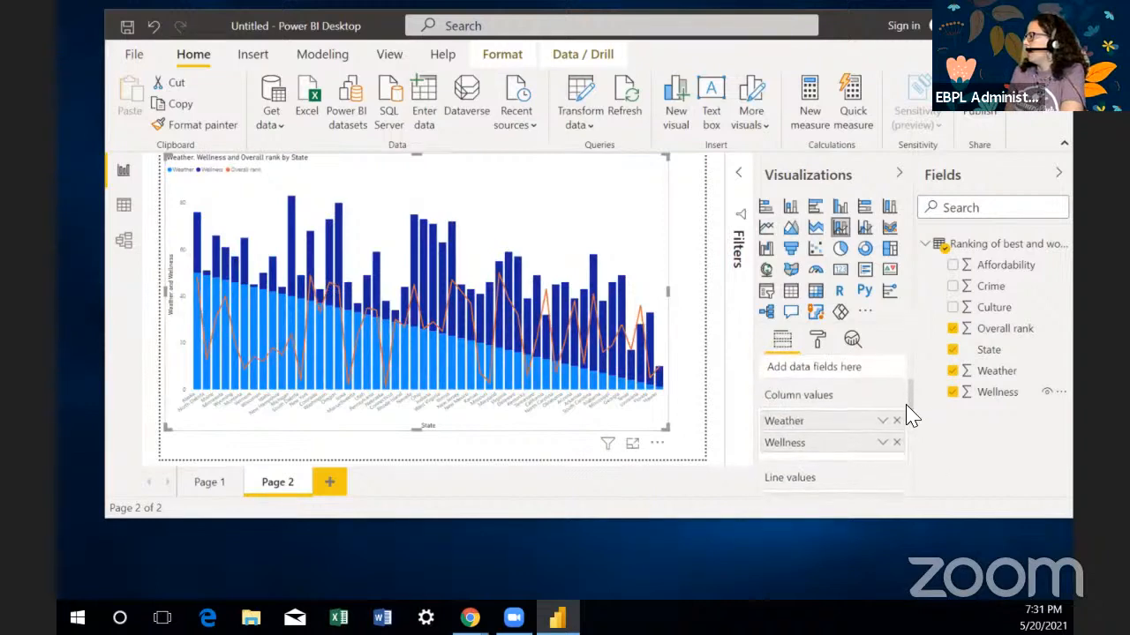
pyautogui.scroll(-1, 874, 404)
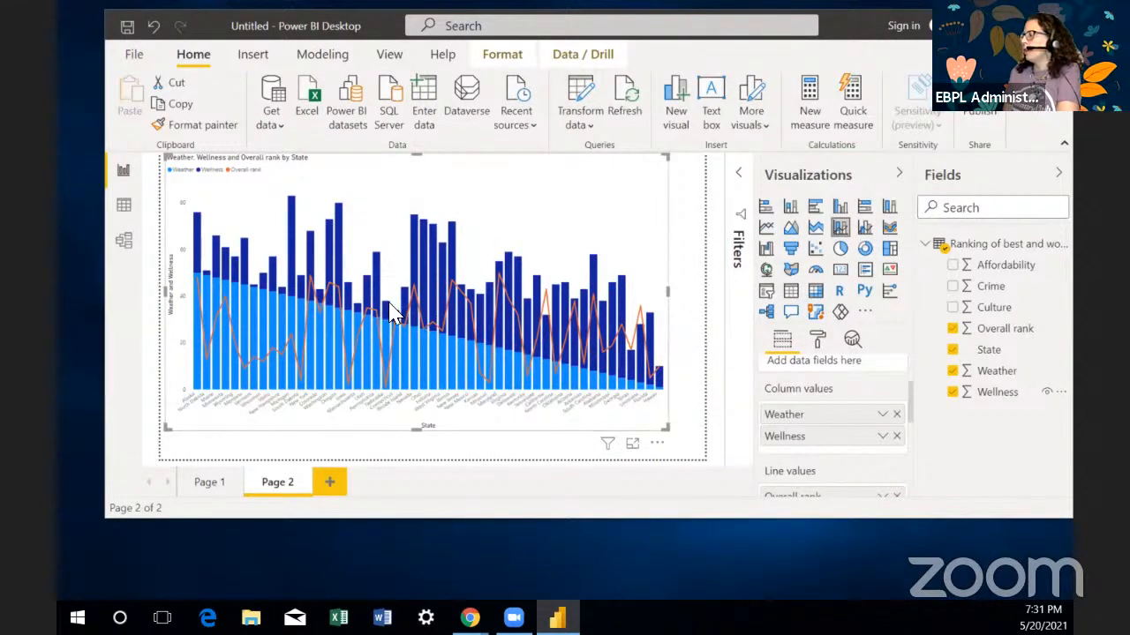
pyautogui.click(865, 229)
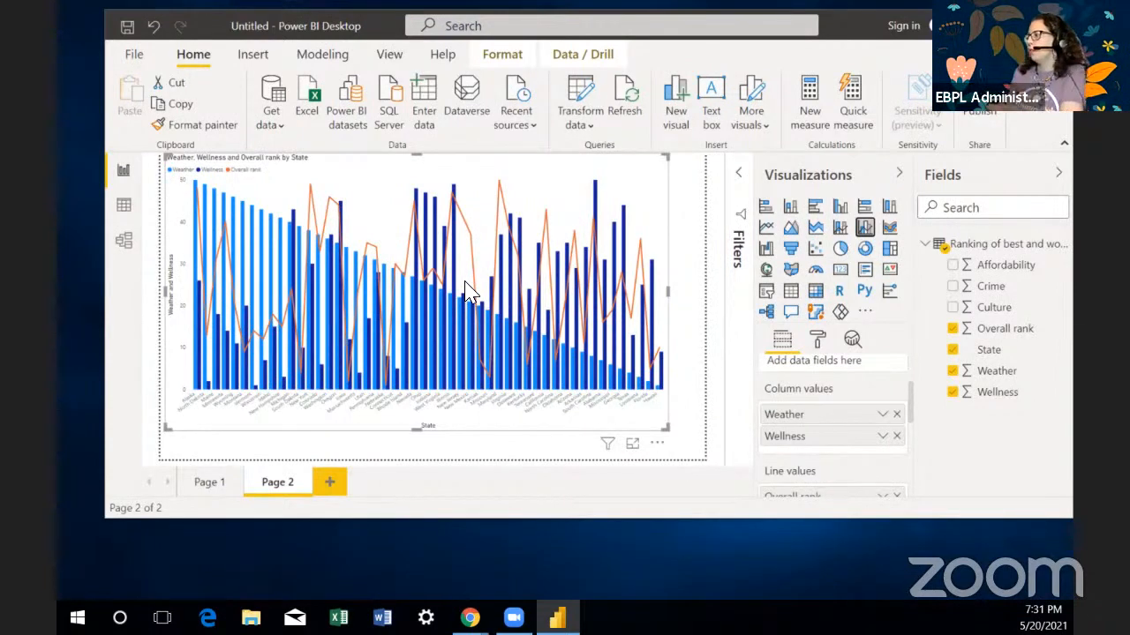
# Step: Sort the line and clustered column chart by Overall rank in ascending order and inspect the first states' values
pyautogui.click(661, 445)
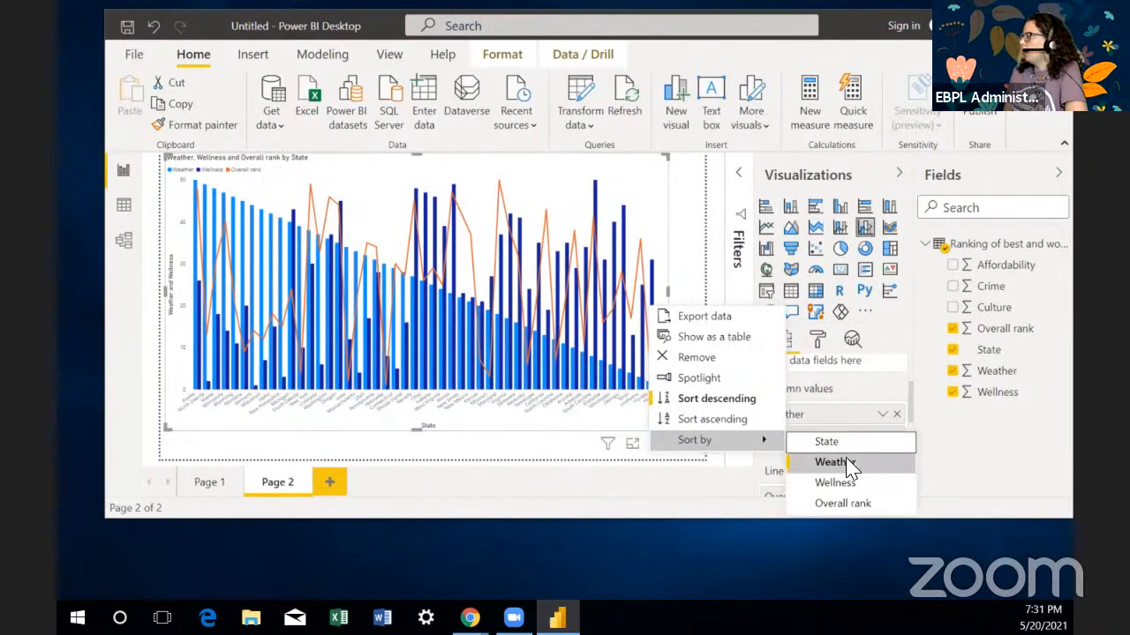
pyautogui.click(834, 504)
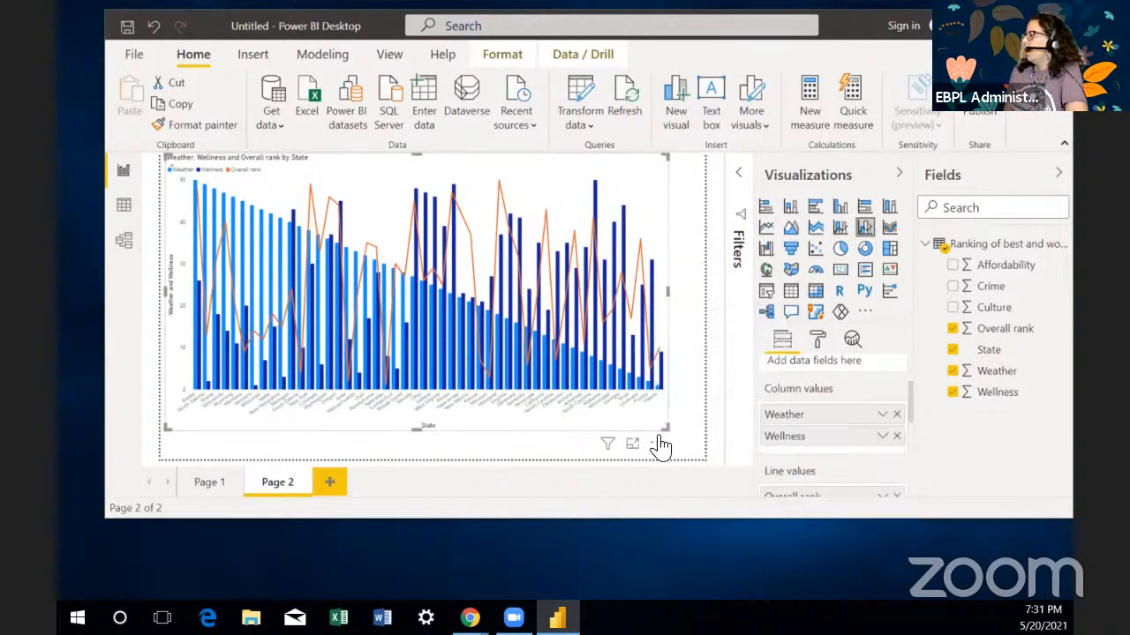
pyautogui.click(660, 447)
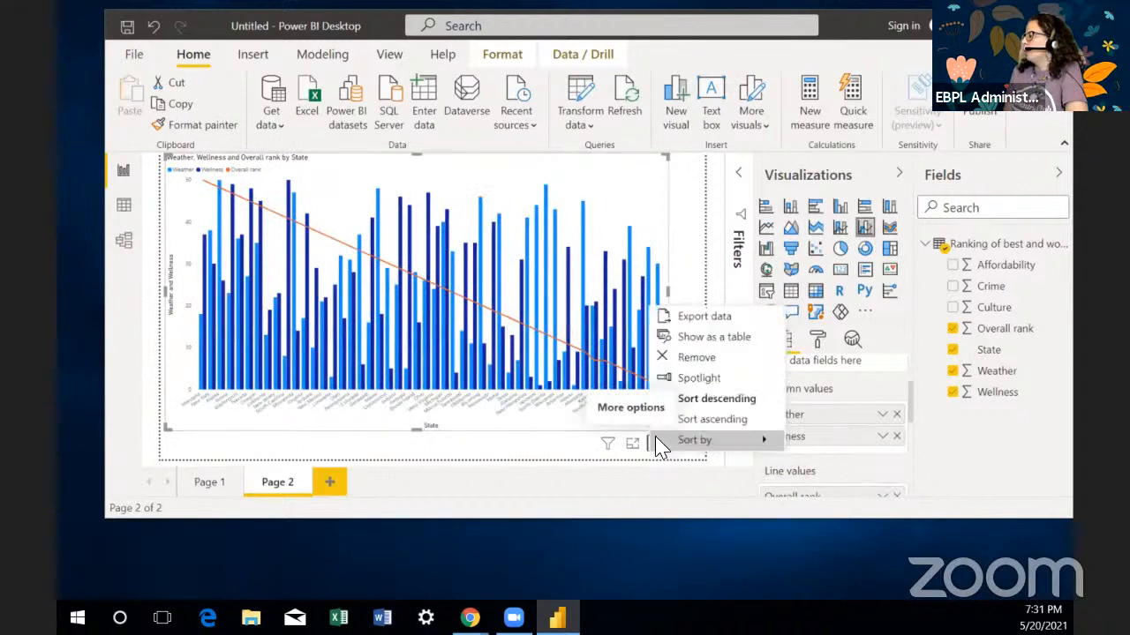
pyautogui.click(702, 422)
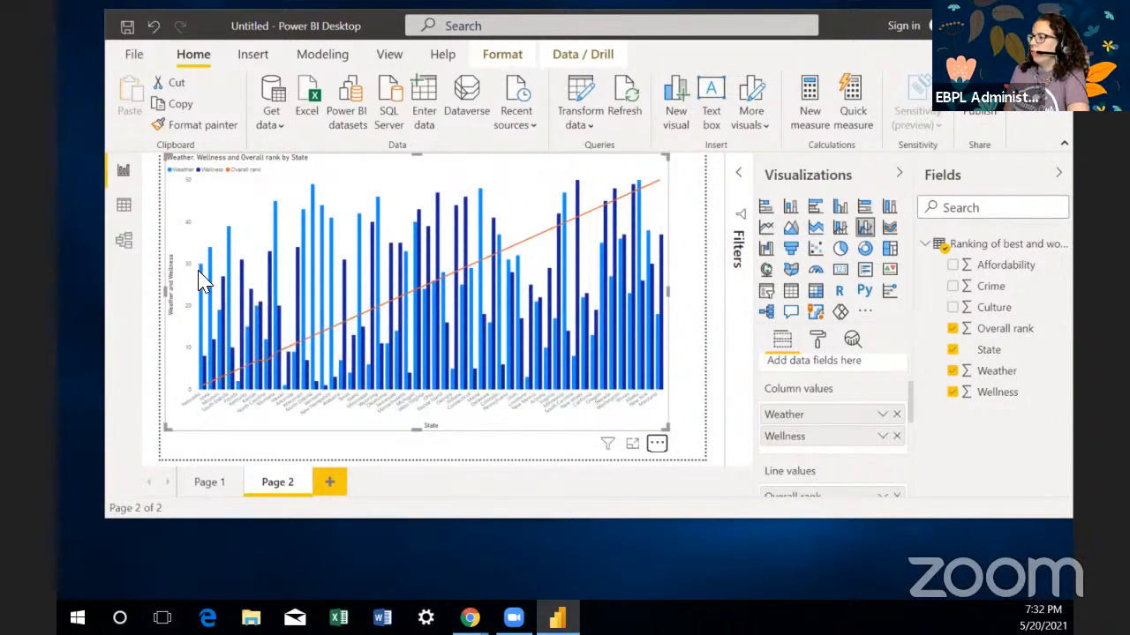
pyautogui.moveTo(203, 282)
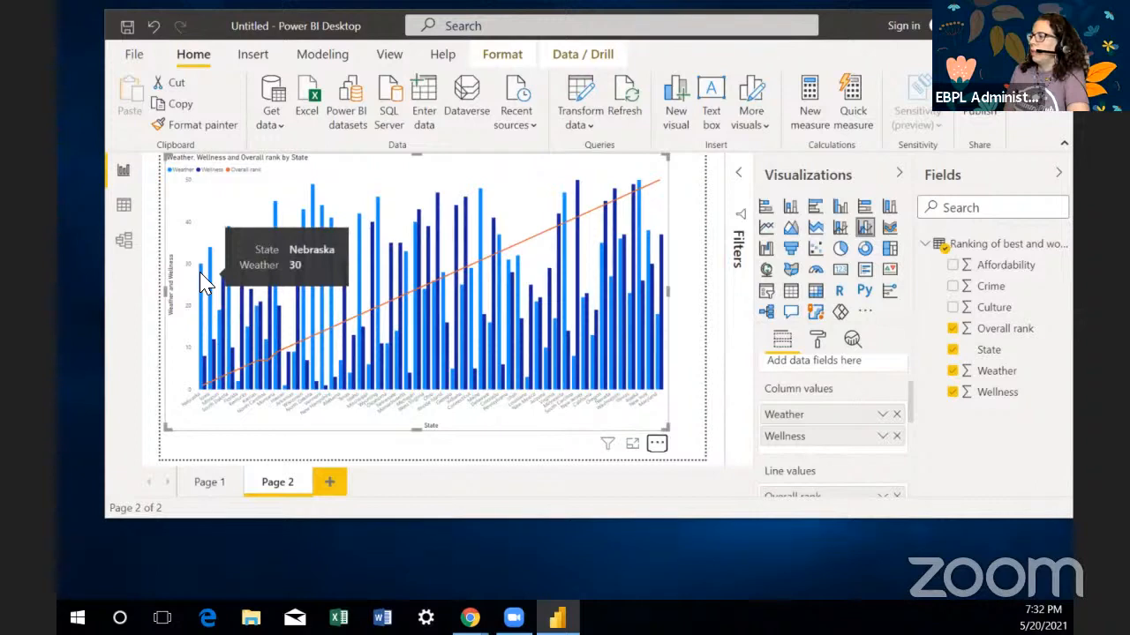
pyautogui.moveTo(207, 388)
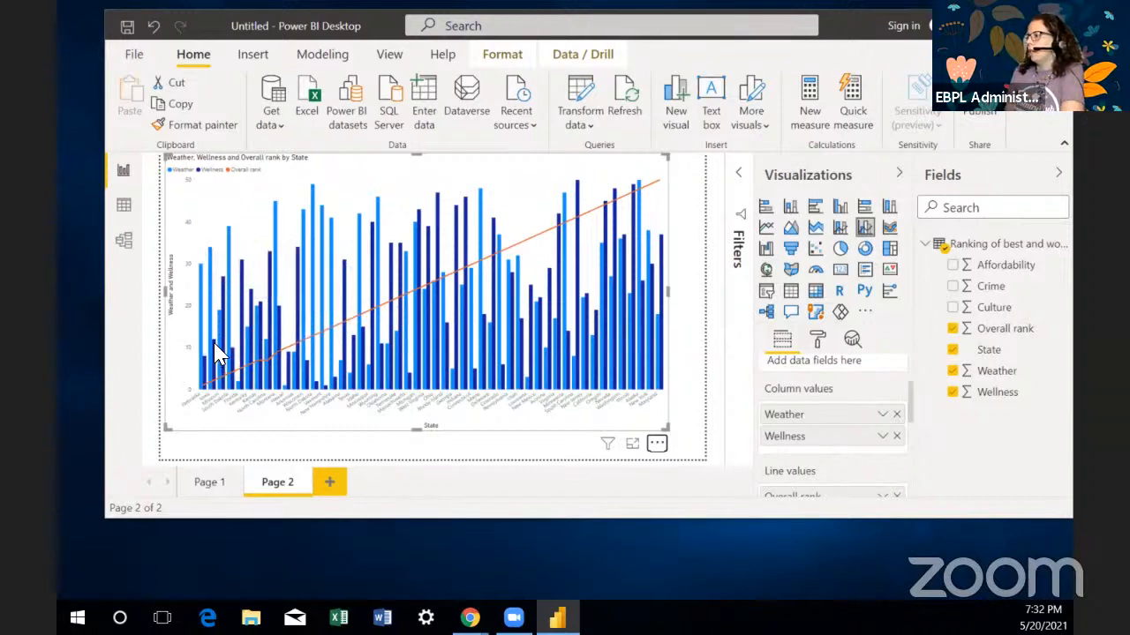
pyautogui.moveTo(218, 352)
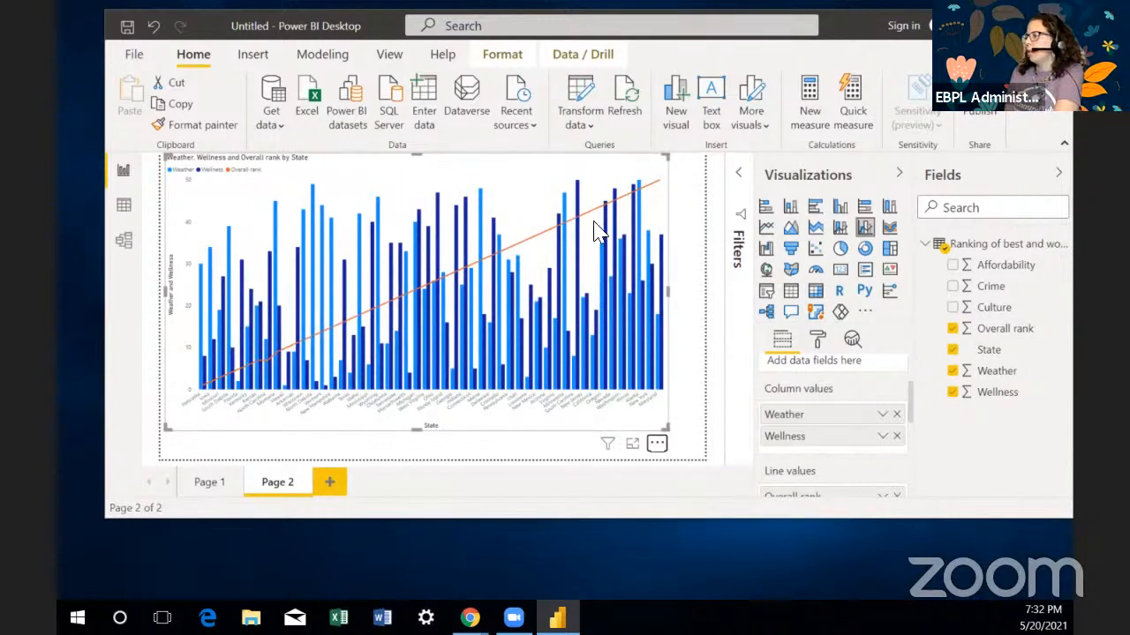
# Step: Try sorting the chart by Wellness, then return its sorting to Overall rank
pyautogui.click(656, 443)
pyautogui.moveTo(662, 446)
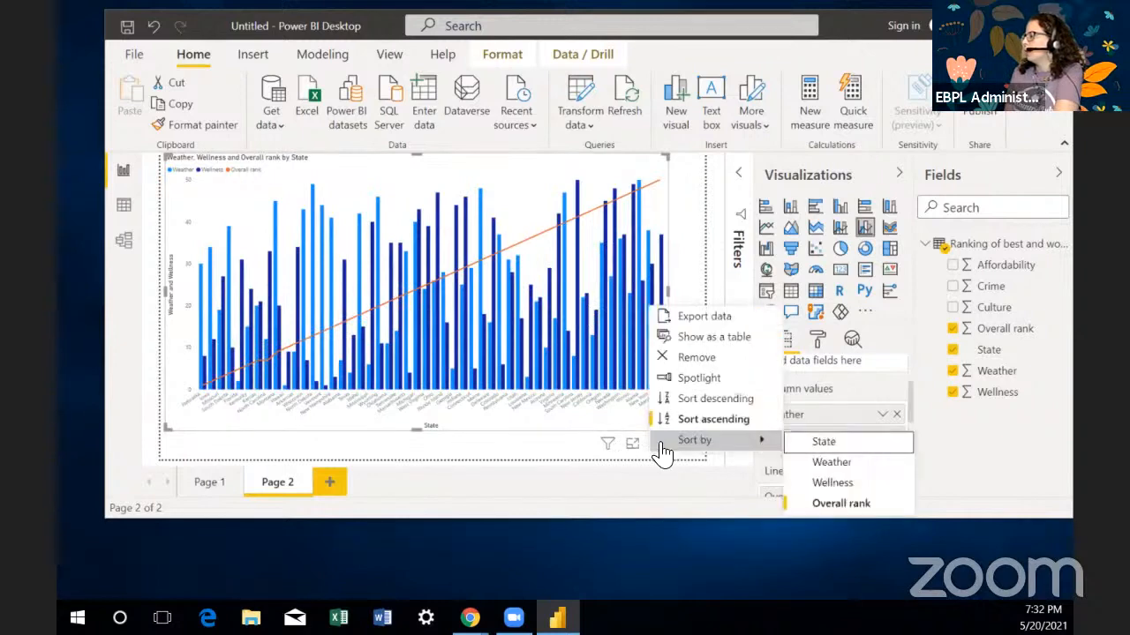
pyautogui.click(820, 482)
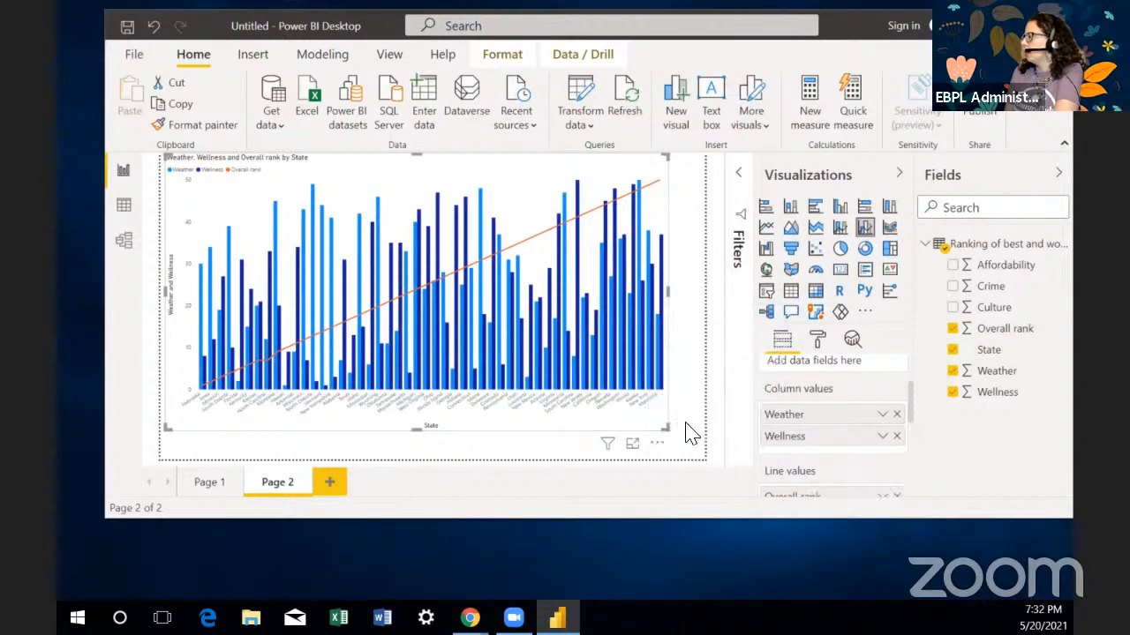
pyautogui.click(656, 444)
pyautogui.moveTo(658, 448)
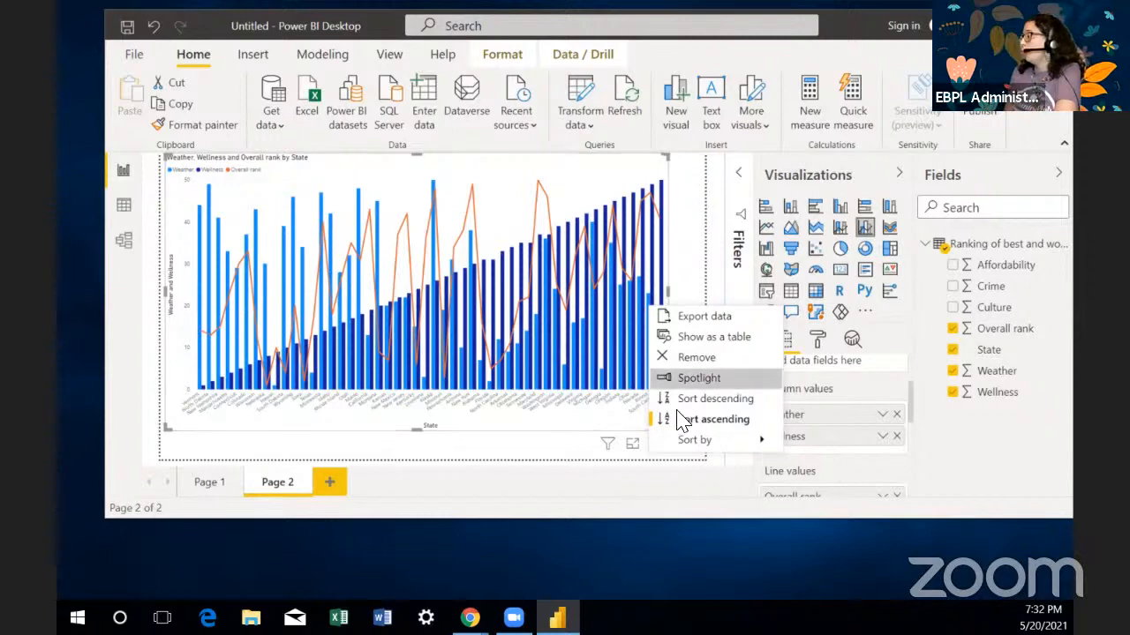
pyautogui.moveTo(723, 438)
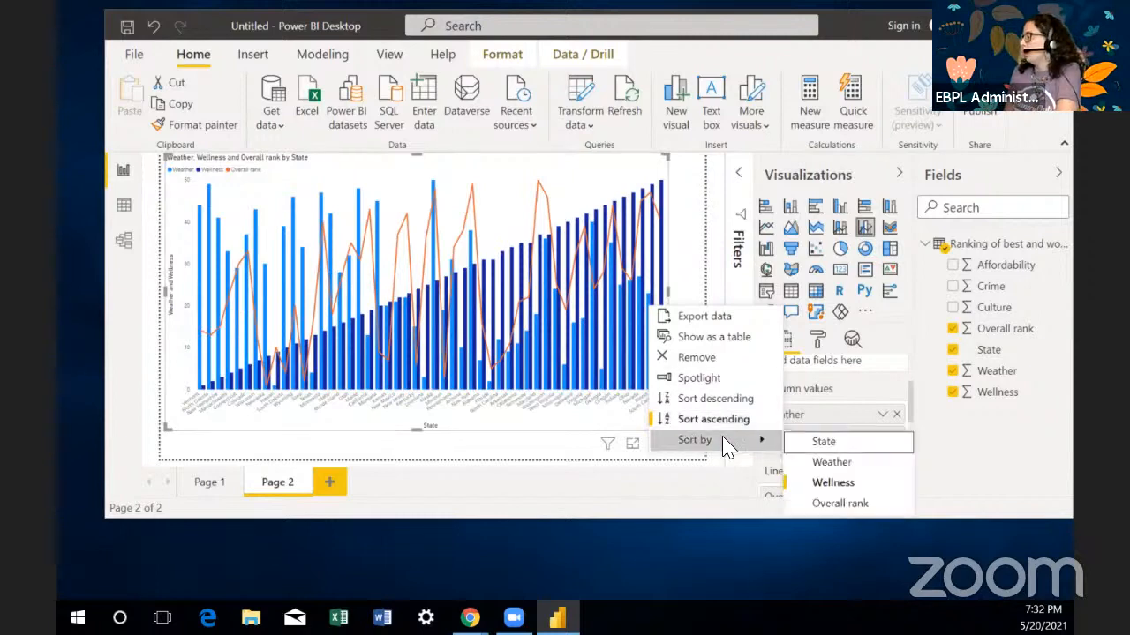
pyautogui.click(846, 507)
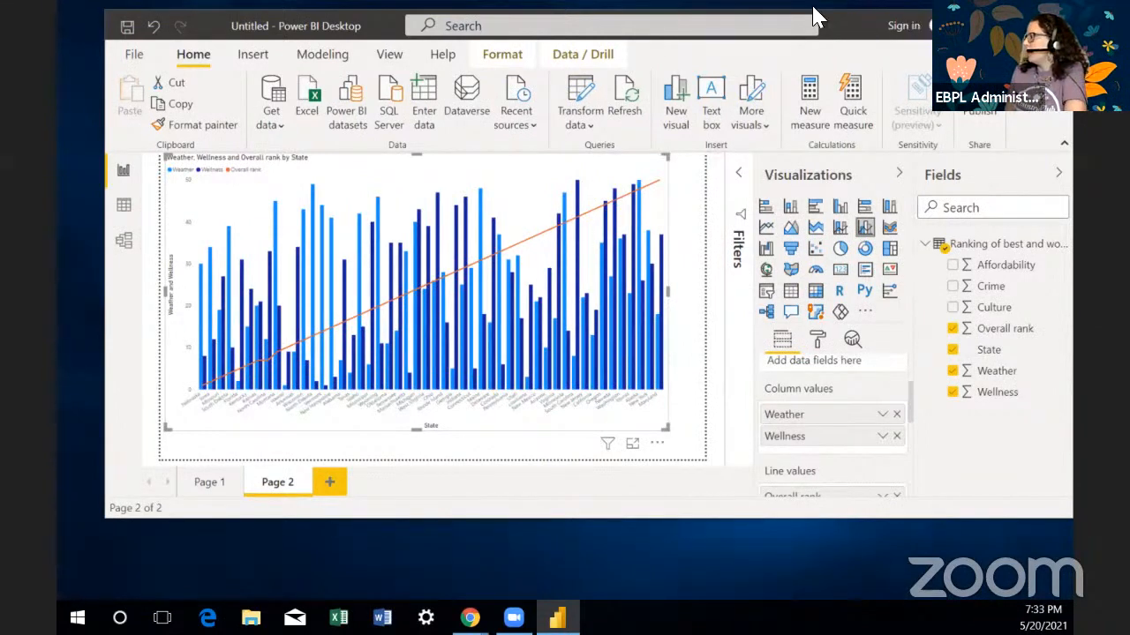
# Step: Shift the window to reach the field options and add Overall rank to the chart's visual-level filters
pyautogui.moveTo(813, 8); pyautogui.dragTo(790, 10)
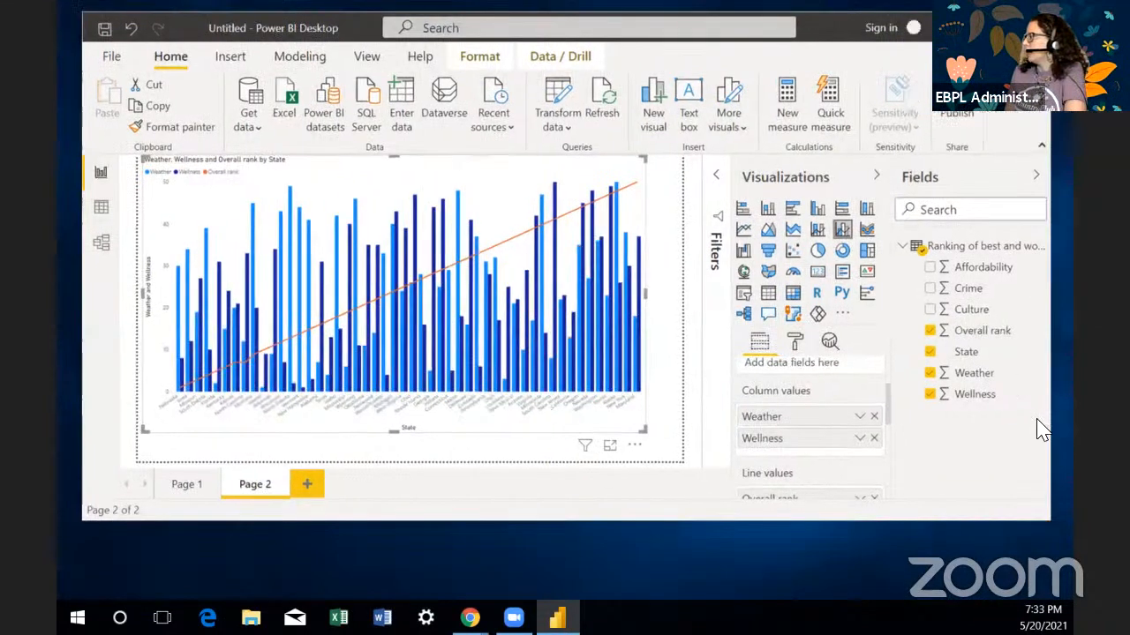
pyautogui.click(1038, 331)
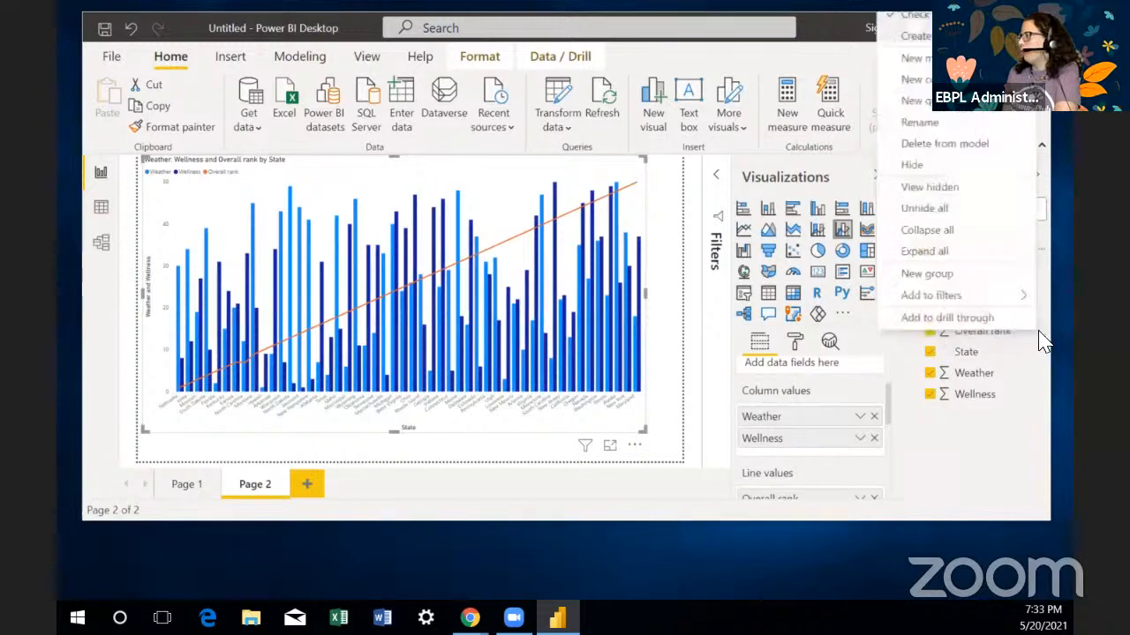
pyautogui.moveTo(996, 302)
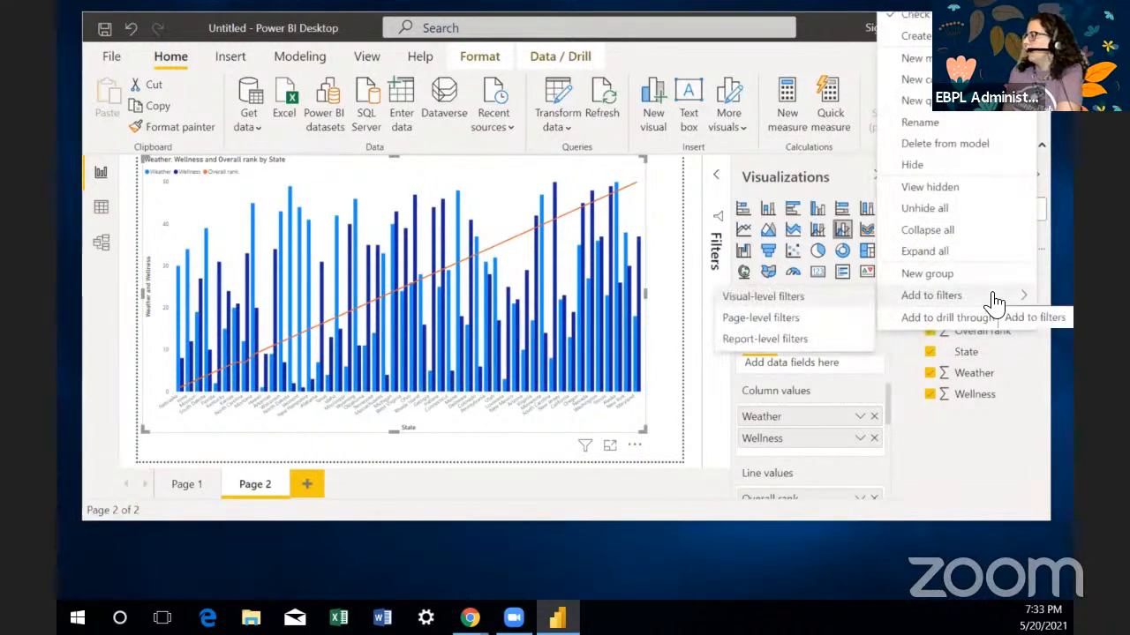
pyautogui.click(788, 304)
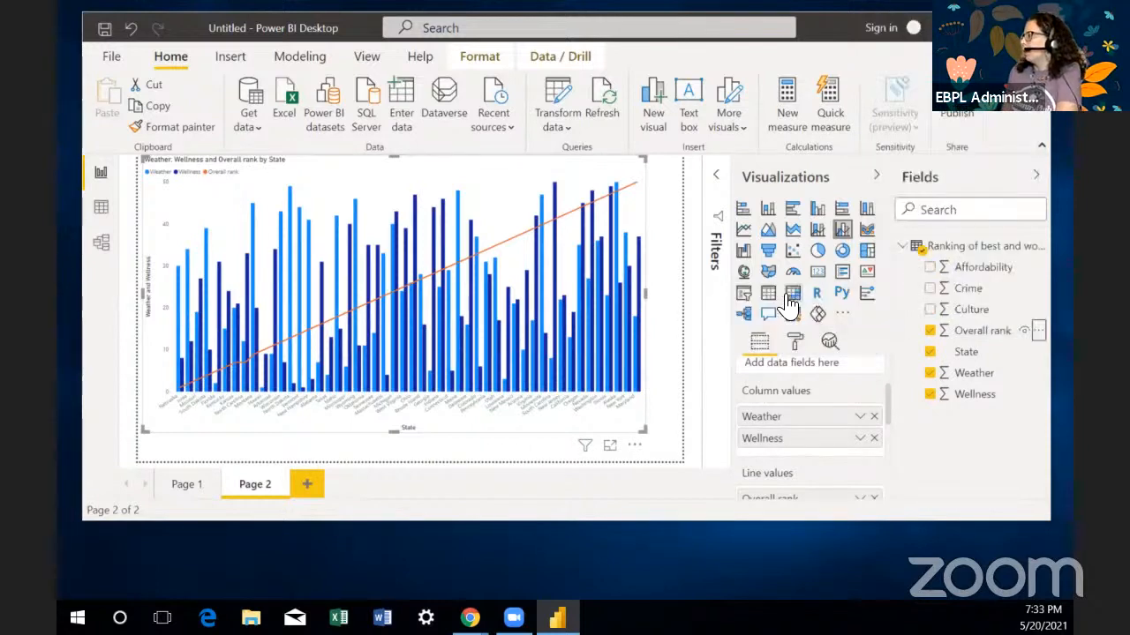
# Step: Set the chart's Overall rank filter to the Top N type and have it show the bottom 10 items
pyautogui.click(876, 176)
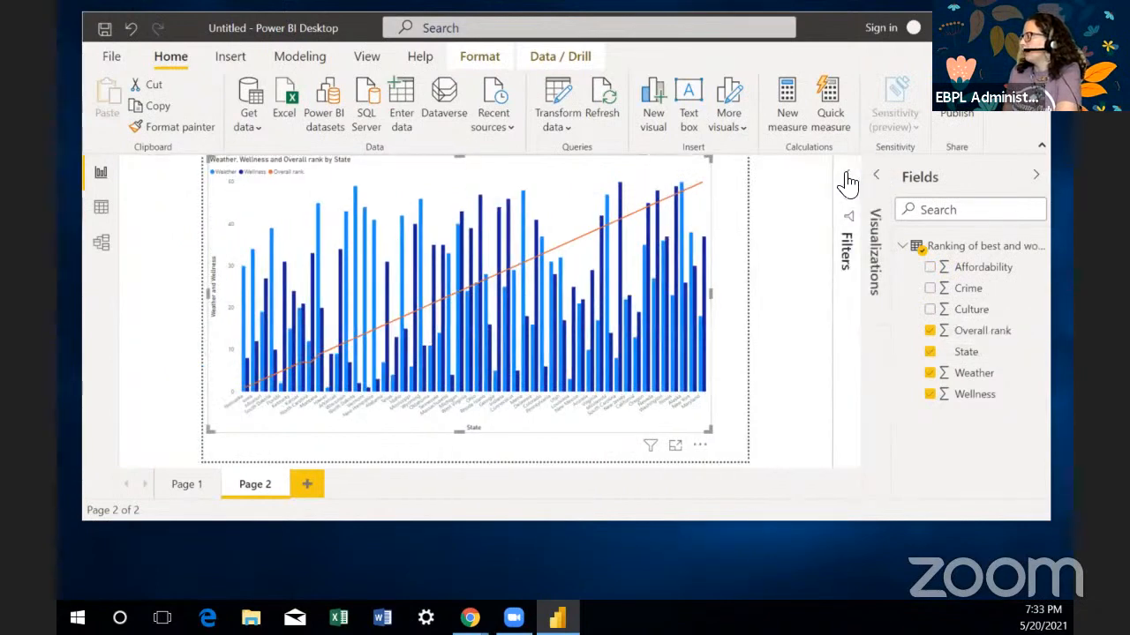
pyautogui.click(847, 180)
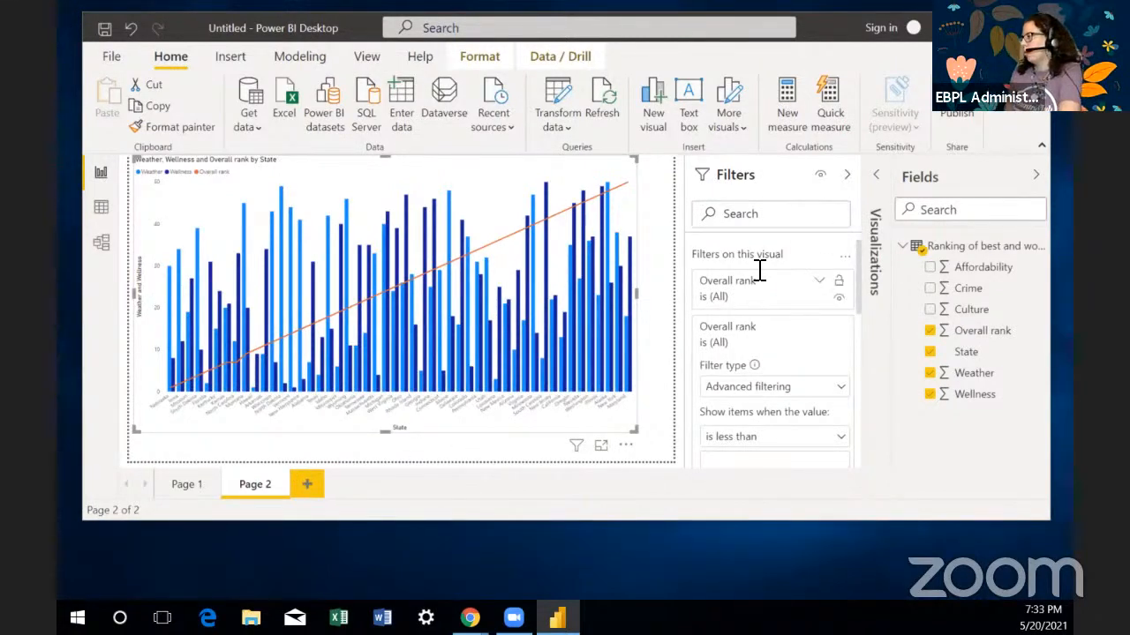
pyautogui.scroll(-1, 859, 247)
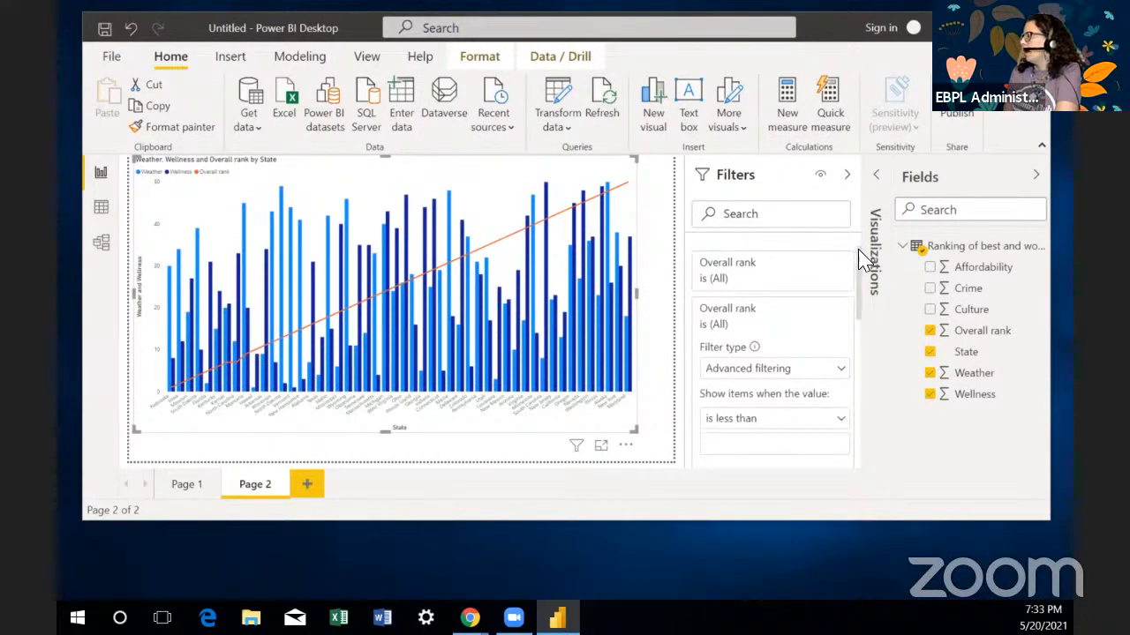
pyautogui.scroll(-3, 864, 257)
pyautogui.scroll(4, 847, 258)
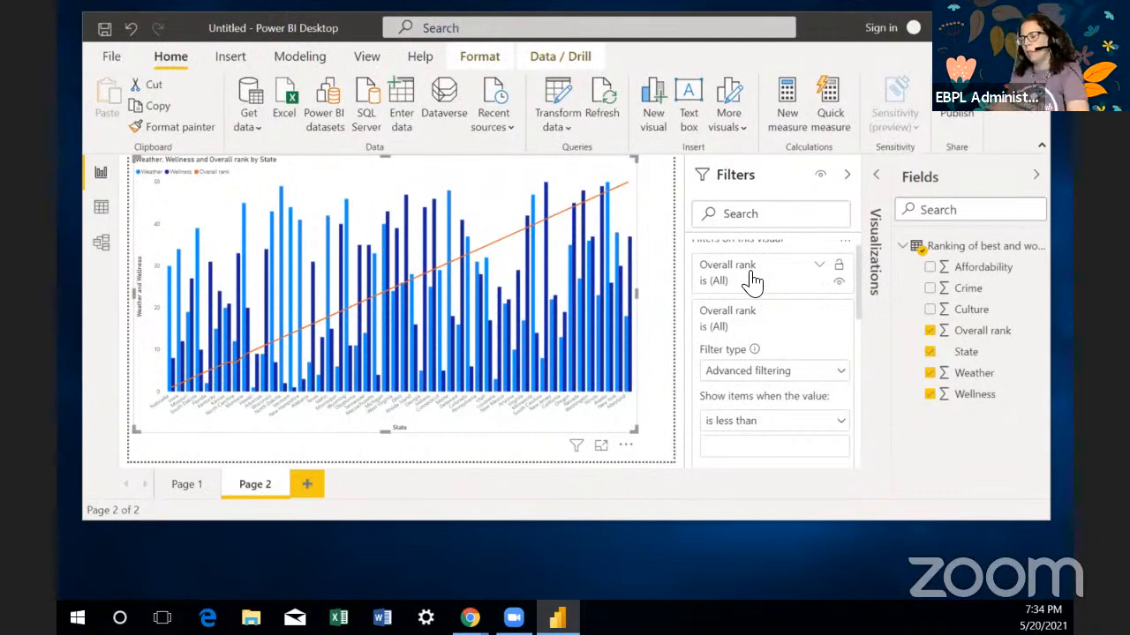
pyautogui.scroll(-2, 853, 261)
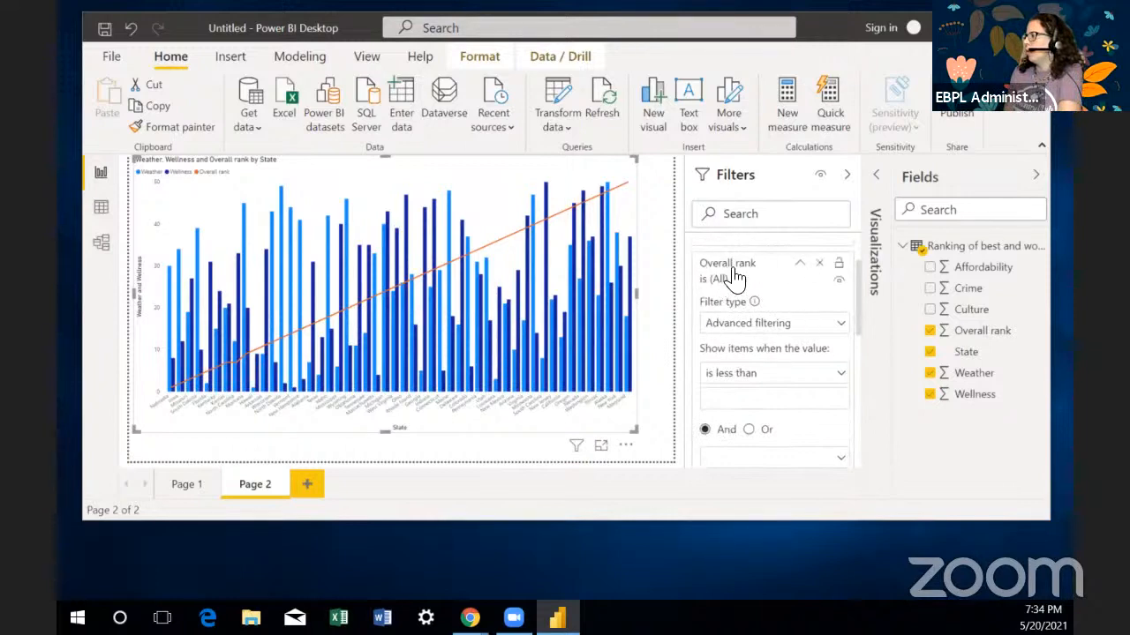
pyautogui.click(841, 326)
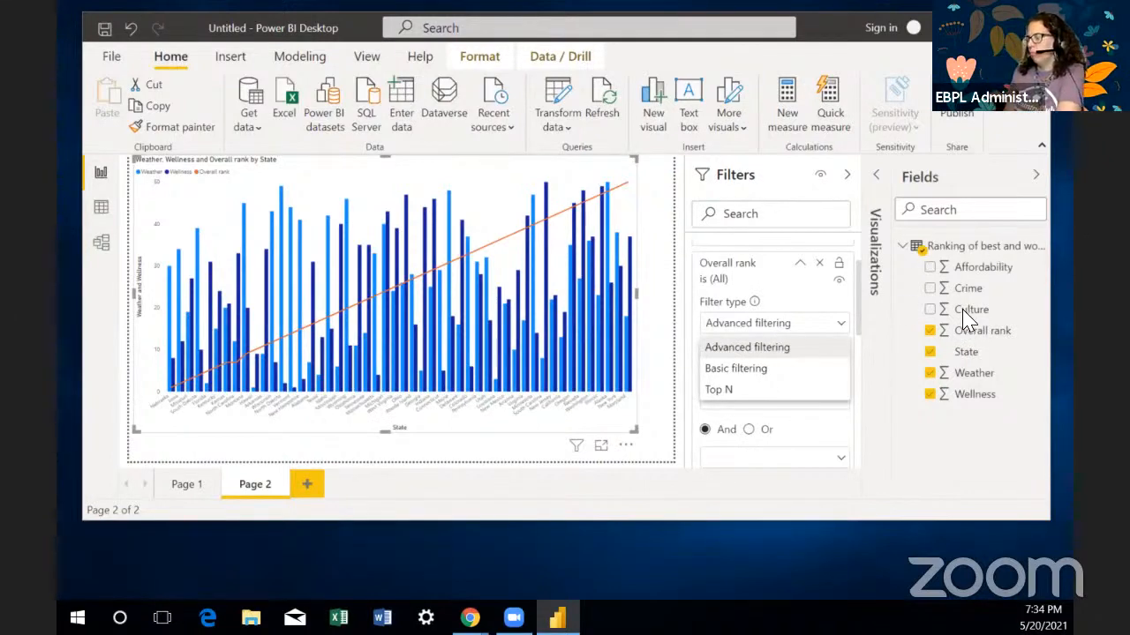
pyautogui.click(729, 391)
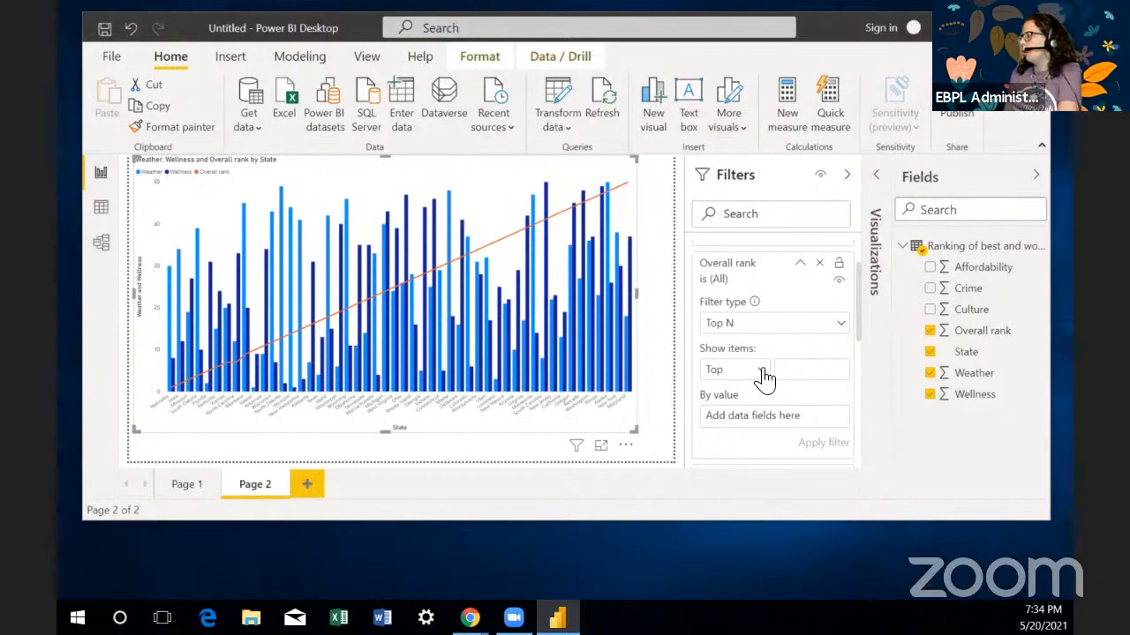
pyautogui.click(759, 372)
pyautogui.click(760, 415)
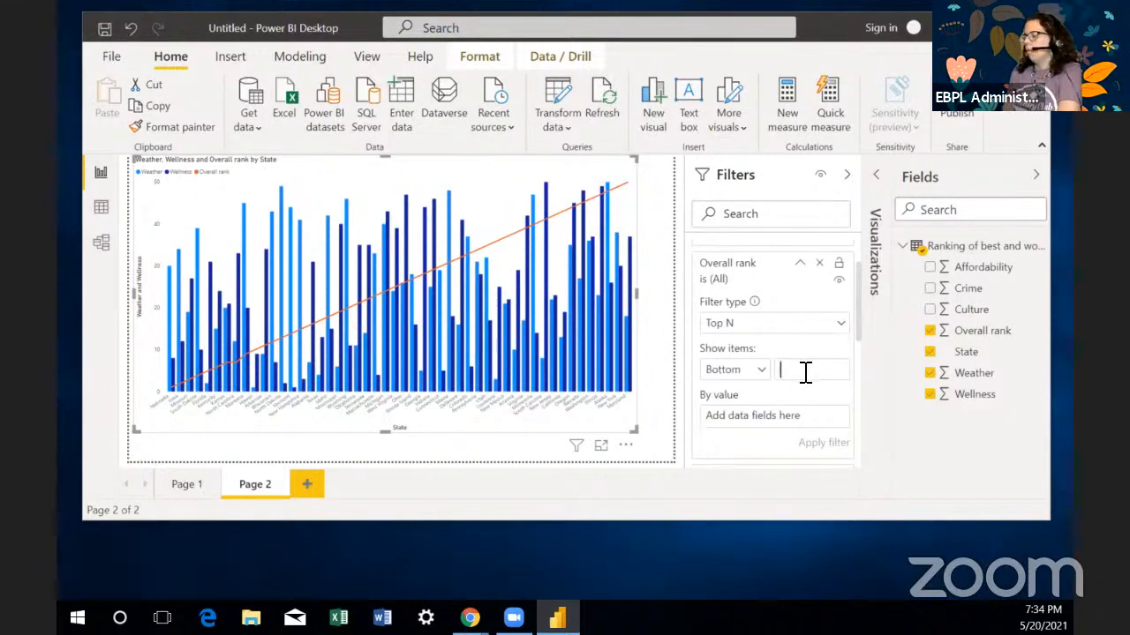
pyautogui.write('10')
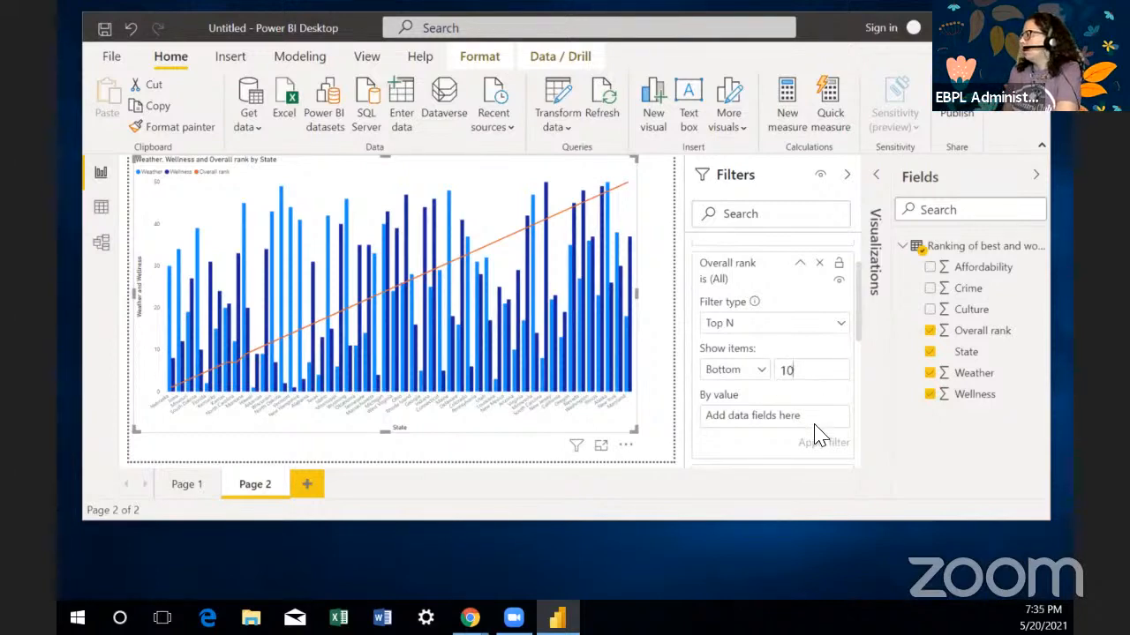
# Step: Use Overall rank as the By value field of the bottom 10 filter
pyautogui.scroll(1, 863, 290)
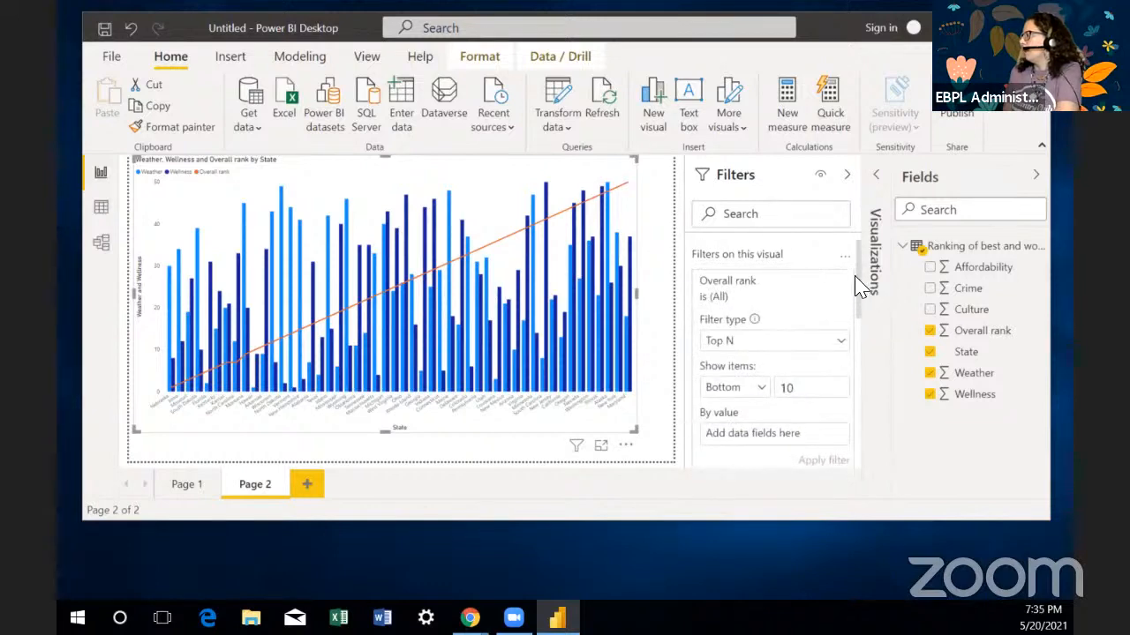
pyautogui.scroll(-3, 863, 289)
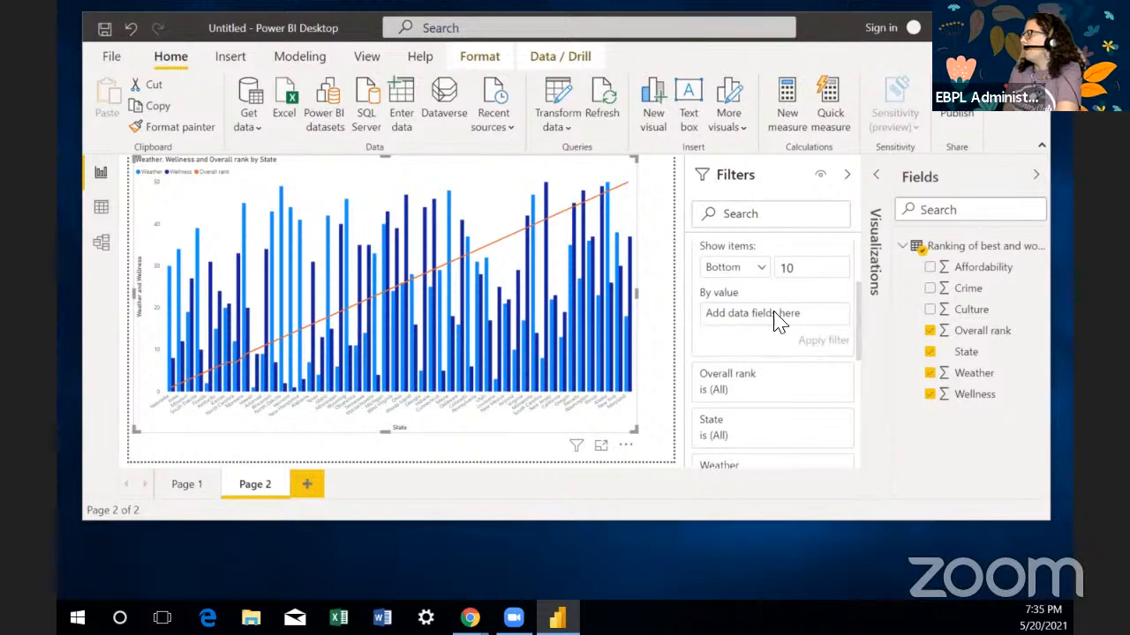
pyautogui.moveTo(978, 332); pyautogui.dragTo(751, 304)
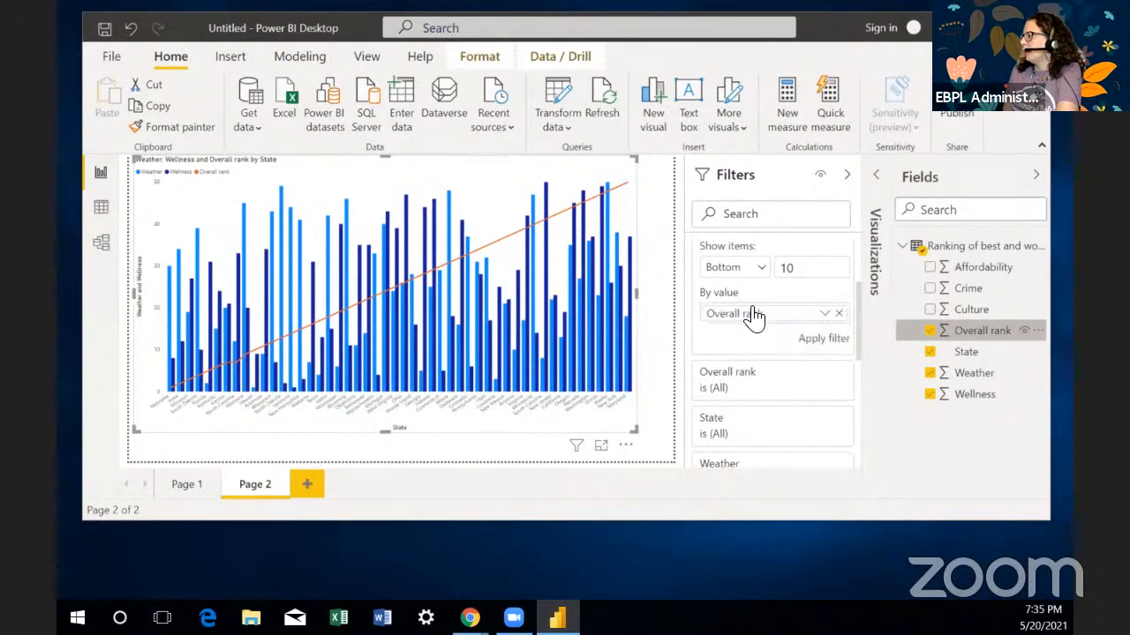
pyautogui.scroll(2, 860, 309)
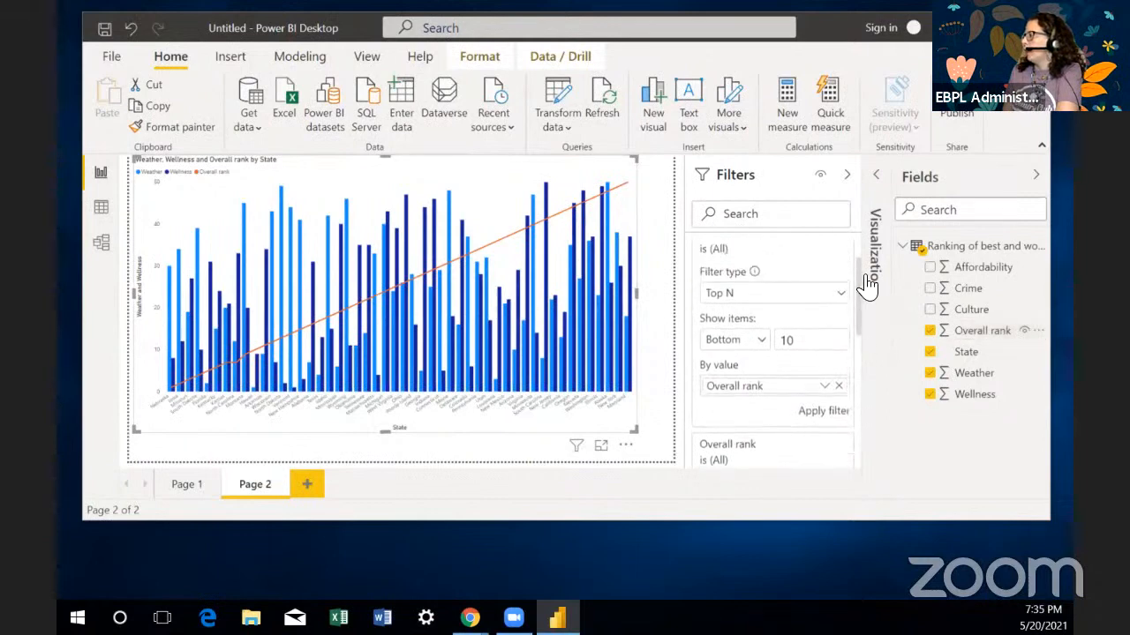
pyautogui.scroll(1, 872, 274)
pyautogui.scroll(-2, 872, 274)
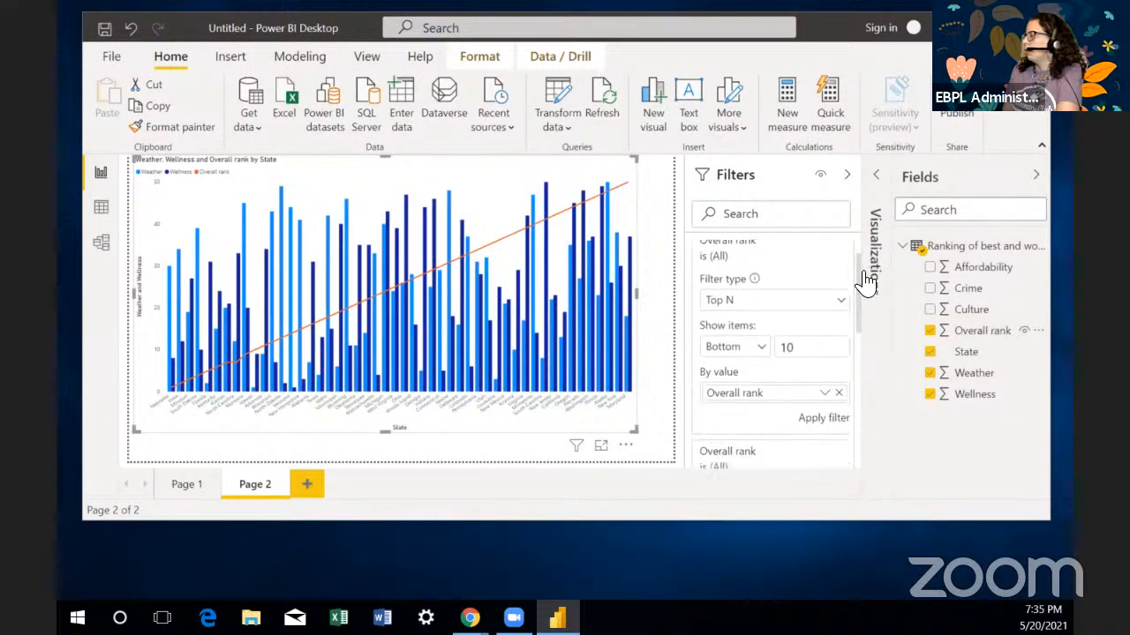
pyautogui.scroll(2, 872, 272)
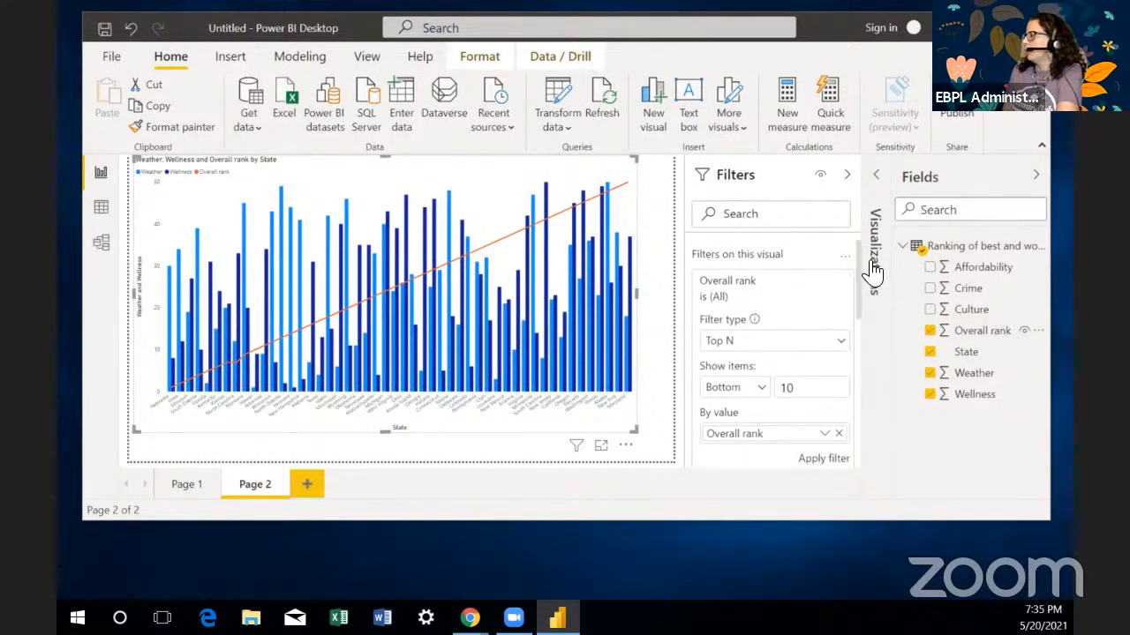
pyautogui.click(1039, 336)
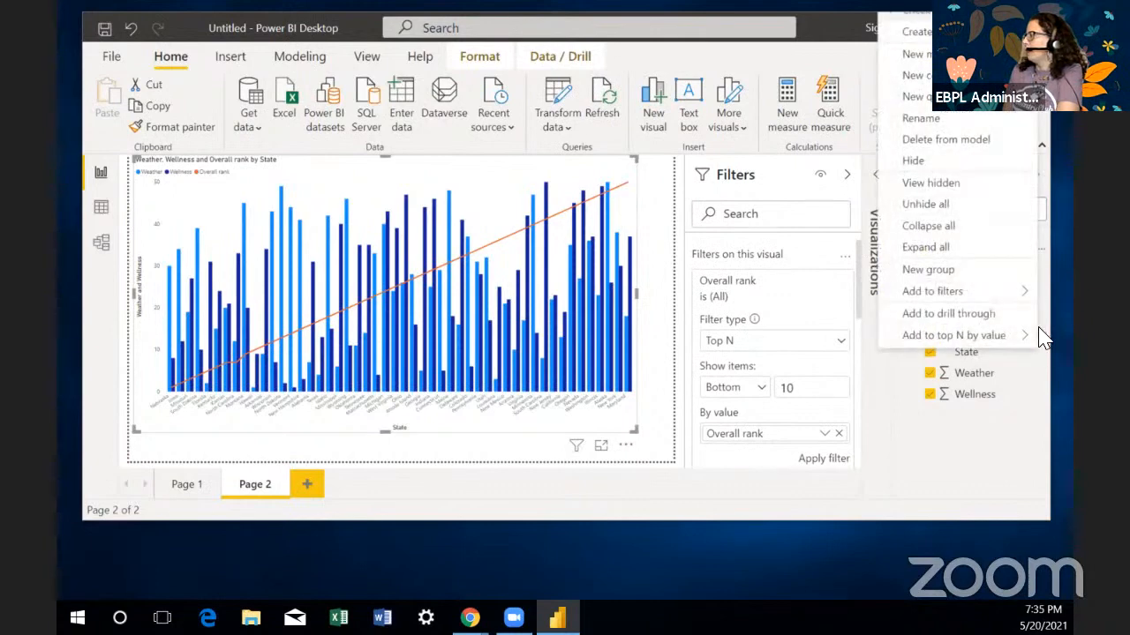
pyautogui.moveTo(957, 303)
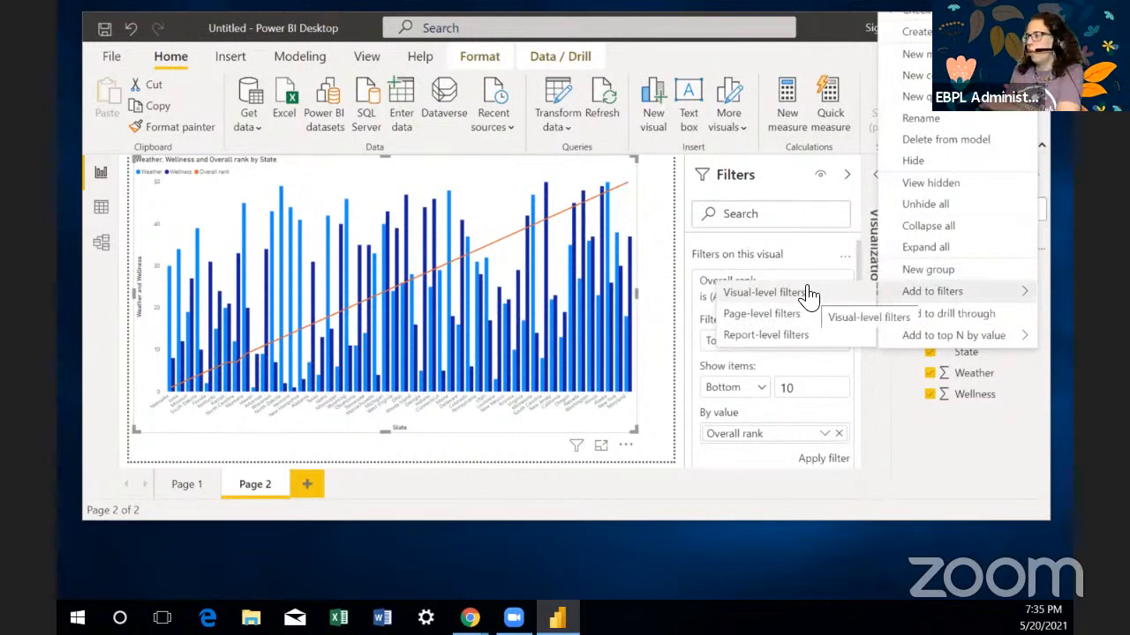
pyautogui.click(935, 457)
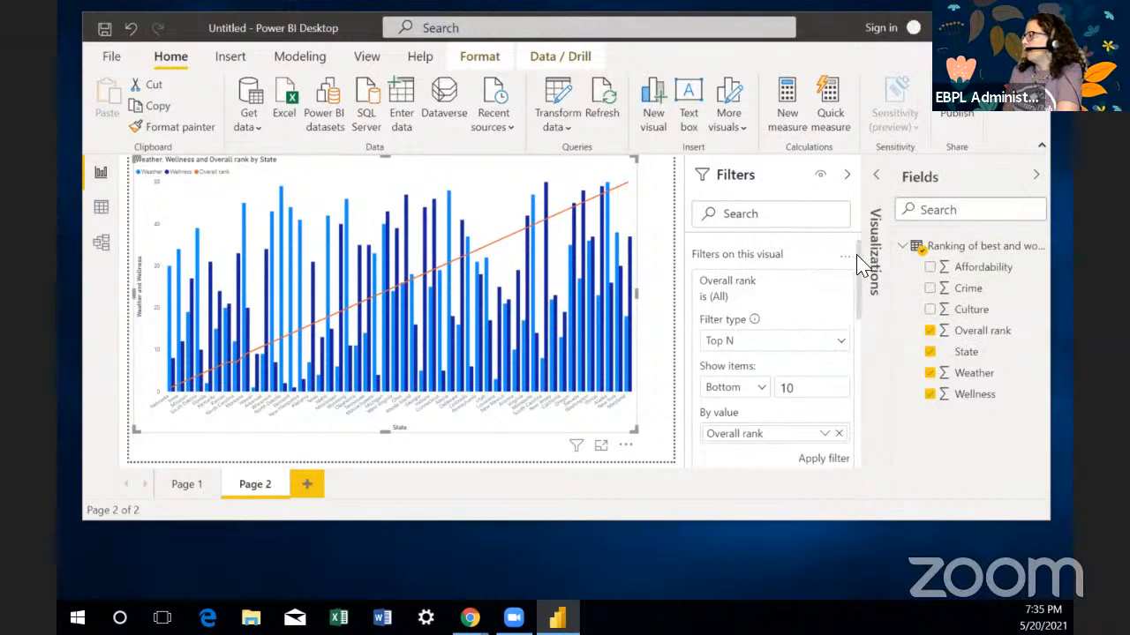
# Step: Review the filter type choices, keep Top N, and apply the bottom 10 by Overall rank filter to the chart
pyautogui.scroll(-2, 847, 291)
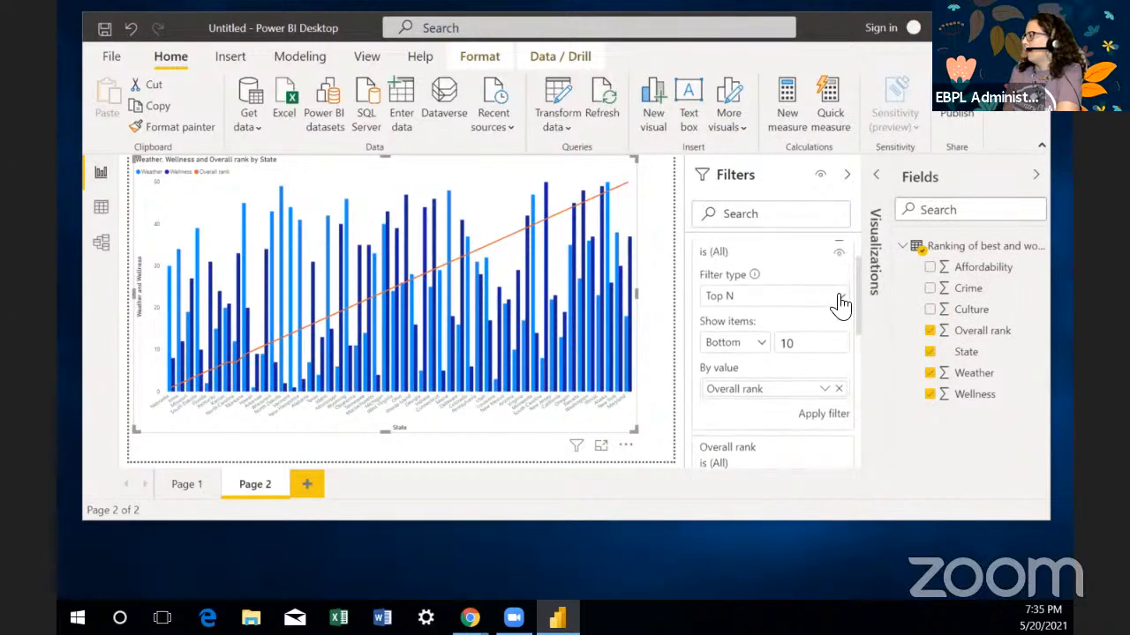
pyautogui.click(840, 296)
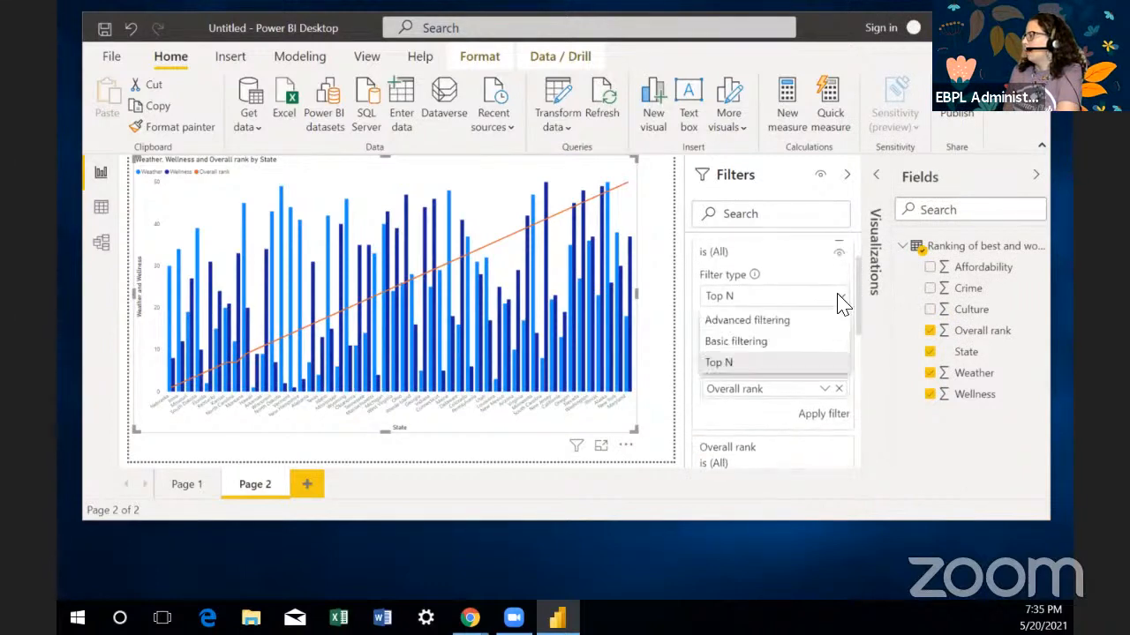
pyautogui.click(883, 359)
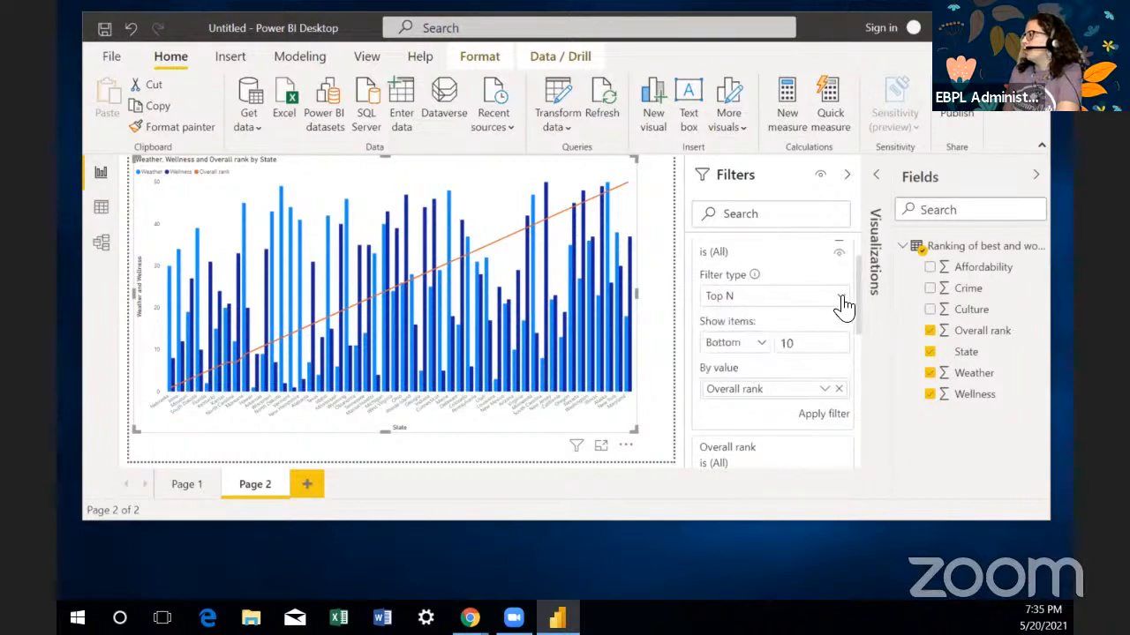
pyautogui.click(840, 297)
pyautogui.click(794, 363)
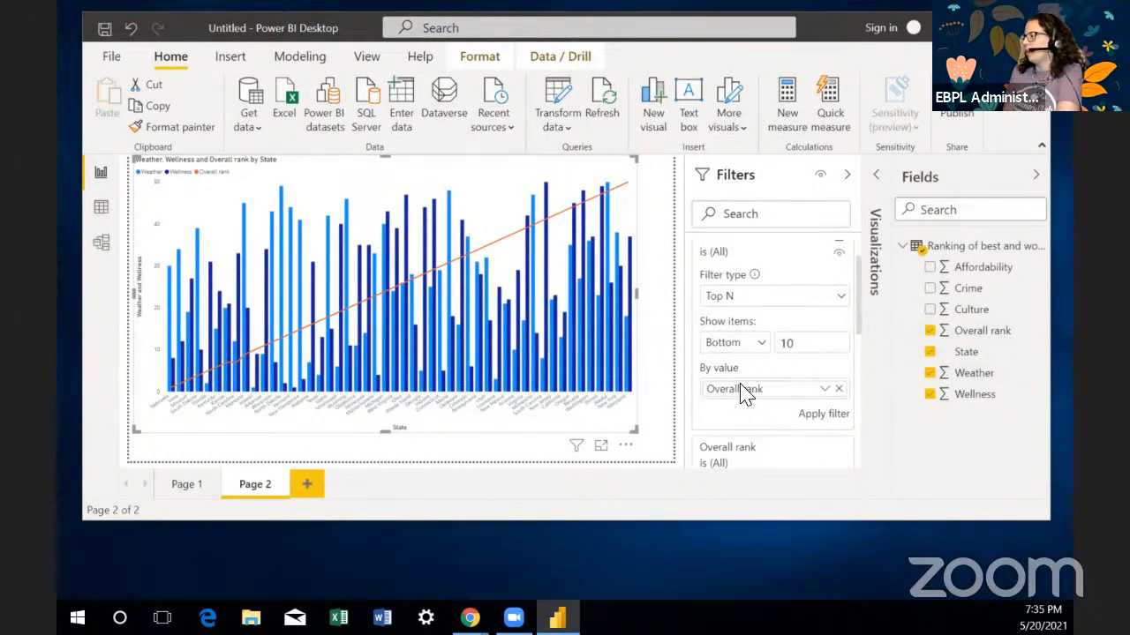
pyautogui.click(819, 418)
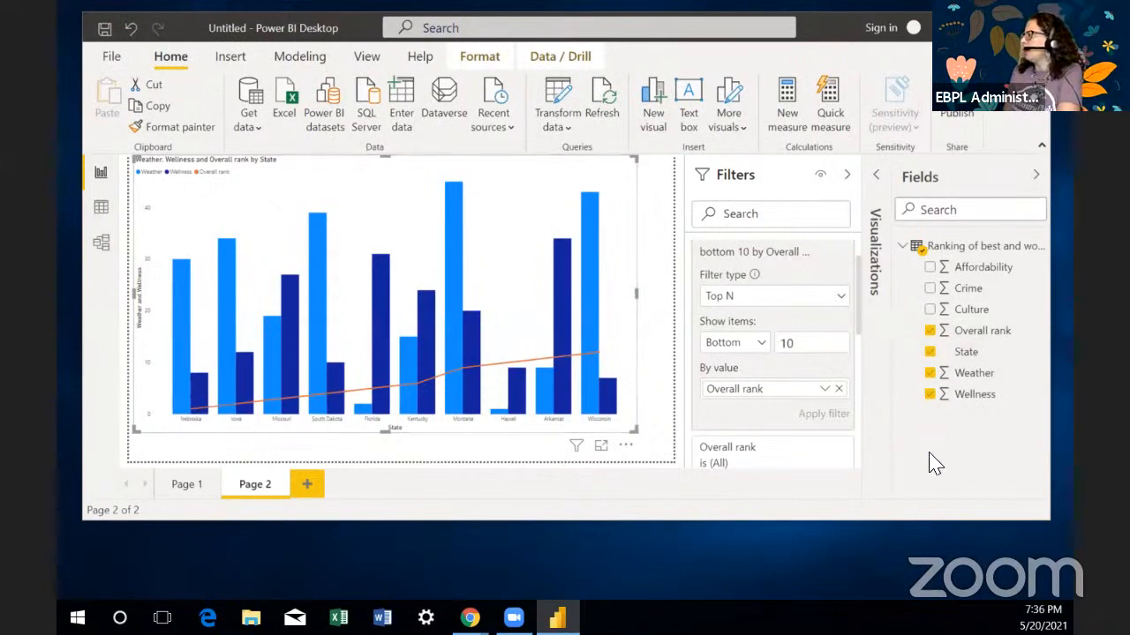
# Step: Replace Wellness with Affordability in the chart, trying Culture as a column value along the way
pyautogui.click(931, 395)
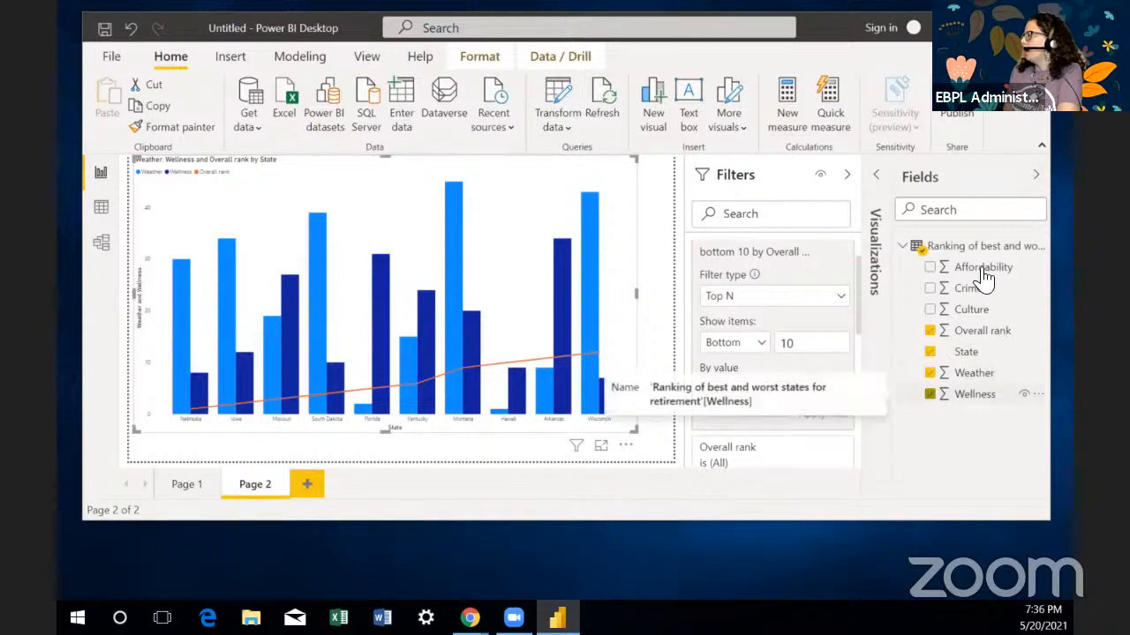
pyautogui.click(931, 310)
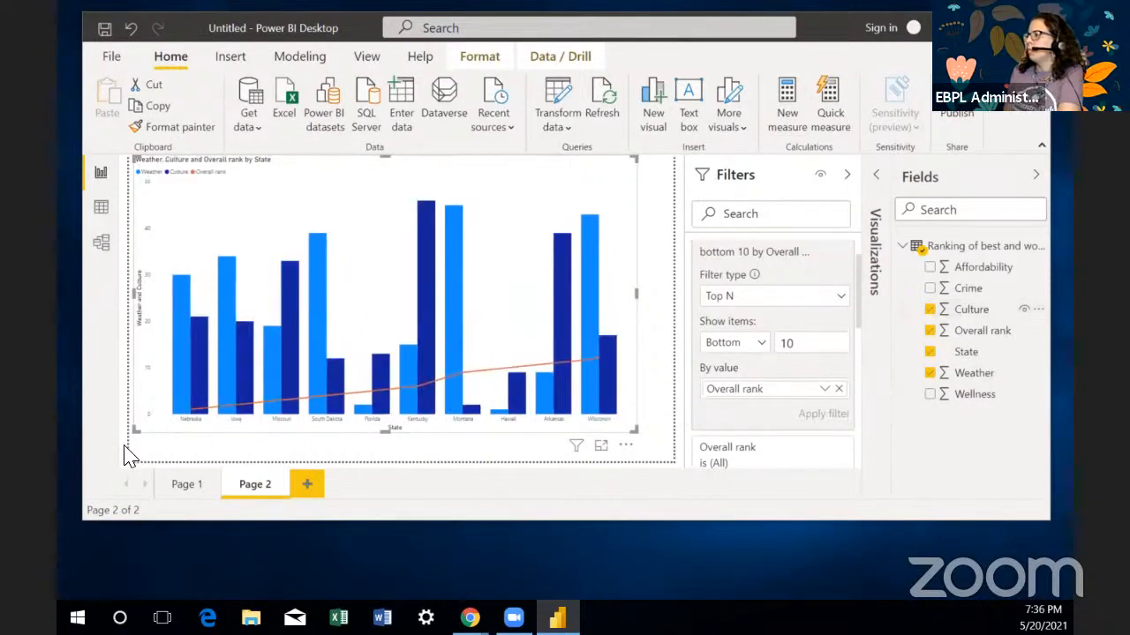
pyautogui.click(930, 266)
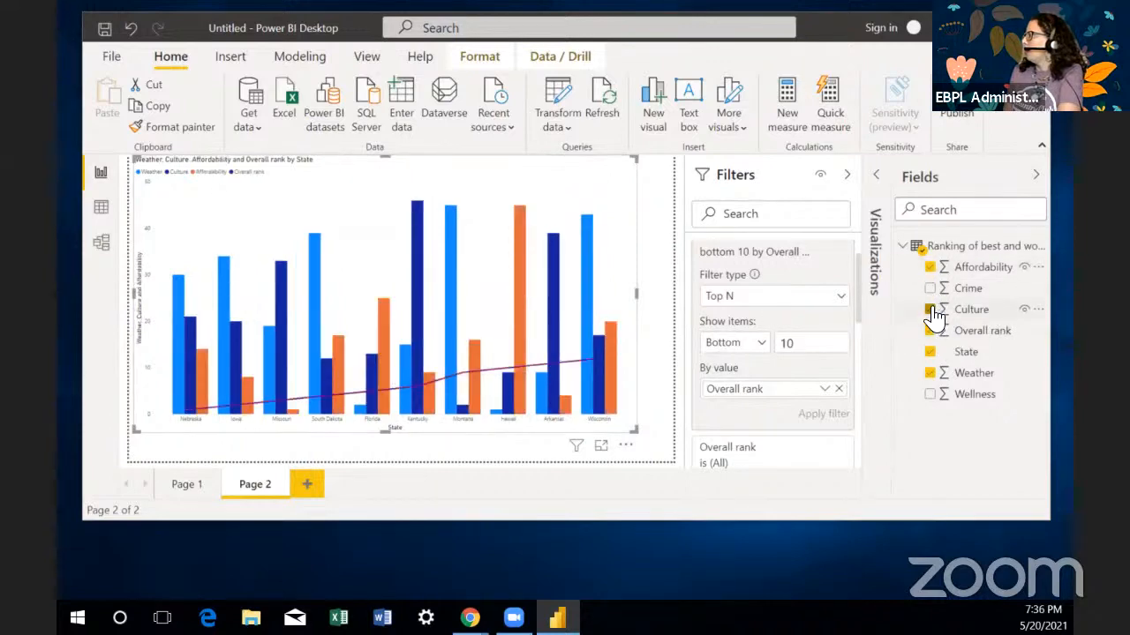
pyautogui.click(929, 310)
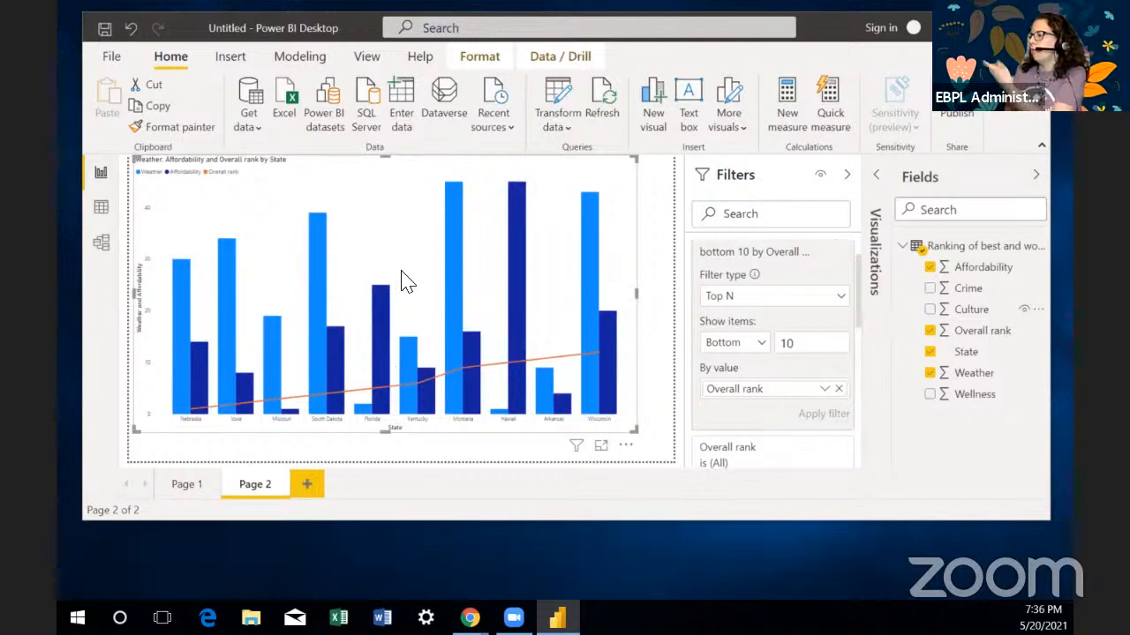
# Step: Swap Weather for Wellness in the chart and add Crime as a further column value
pyautogui.click(930, 373)
pyautogui.click(930, 394)
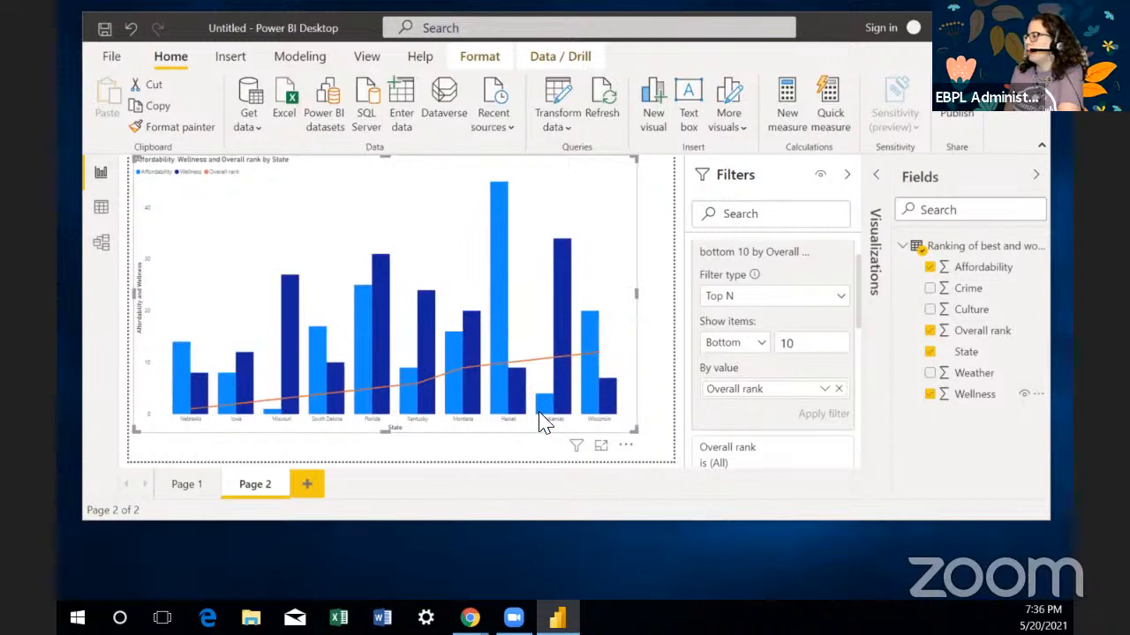
pyautogui.click(847, 176)
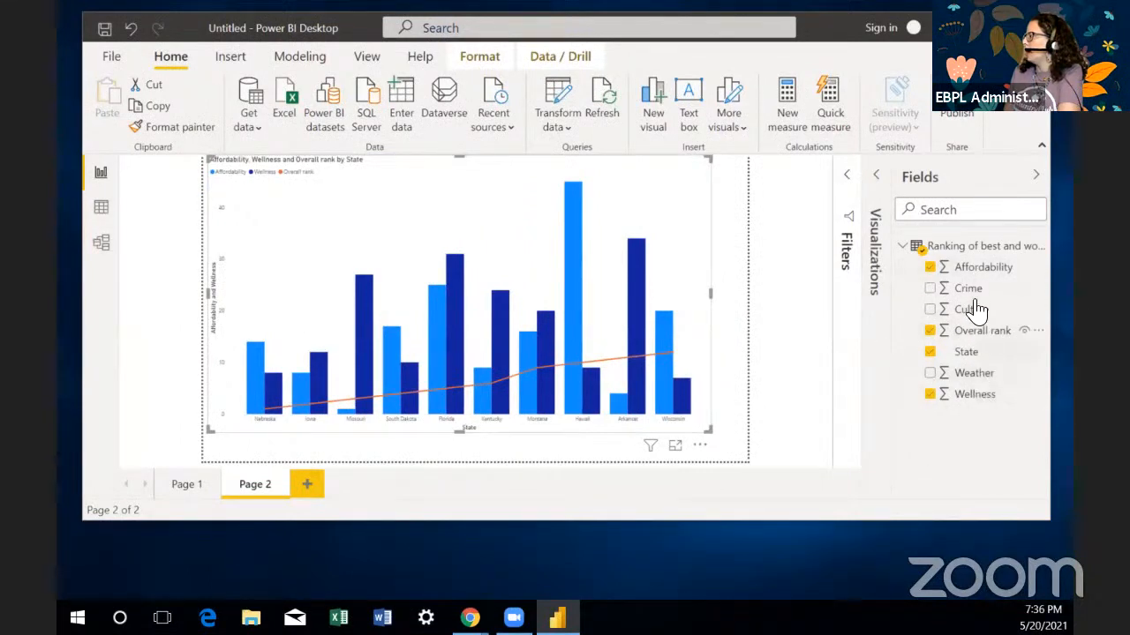
pyautogui.moveTo(968, 288); pyautogui.dragTo(369, 374)
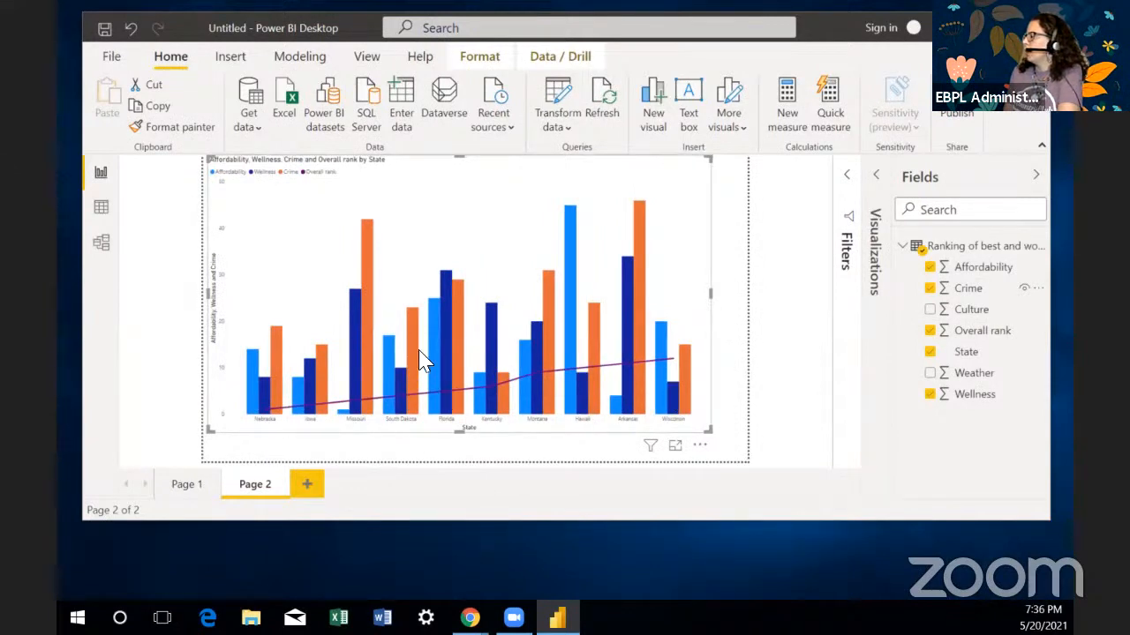
# Step: Convert the chart to a line and stacked column chart and inspect its stacked values by state
pyautogui.click(874, 181)
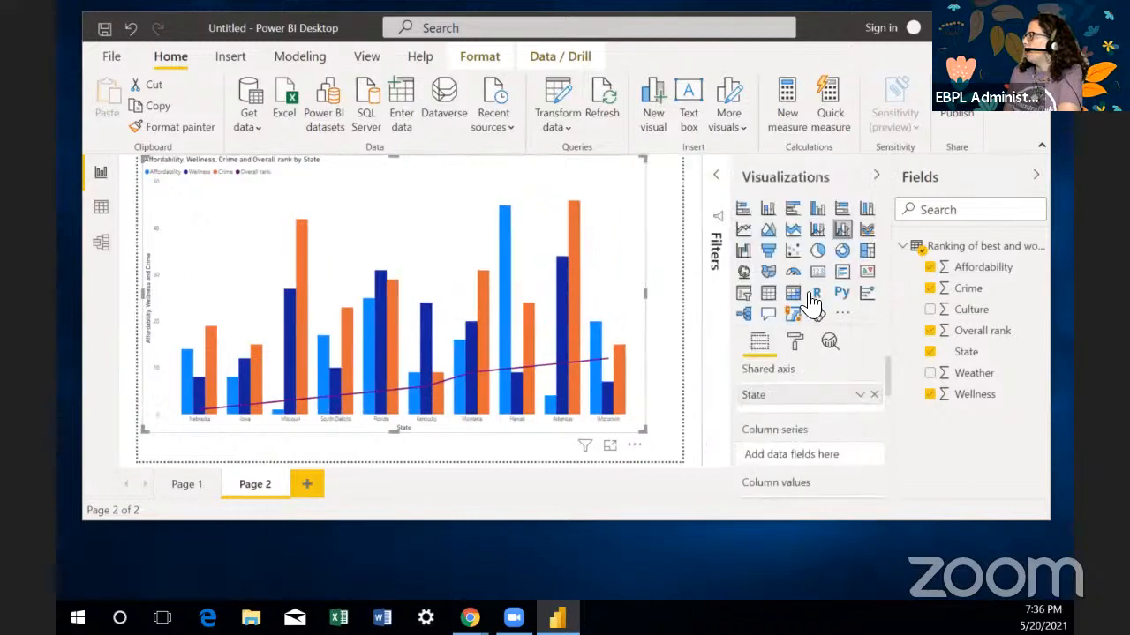
pyautogui.click(810, 235)
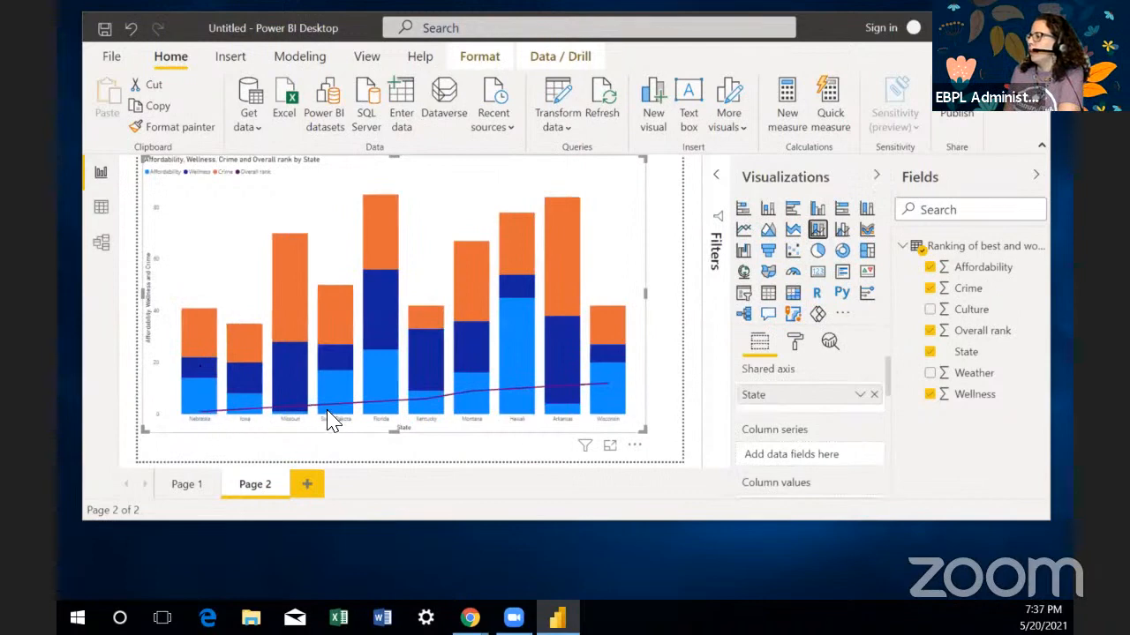
pyautogui.moveTo(606, 370)
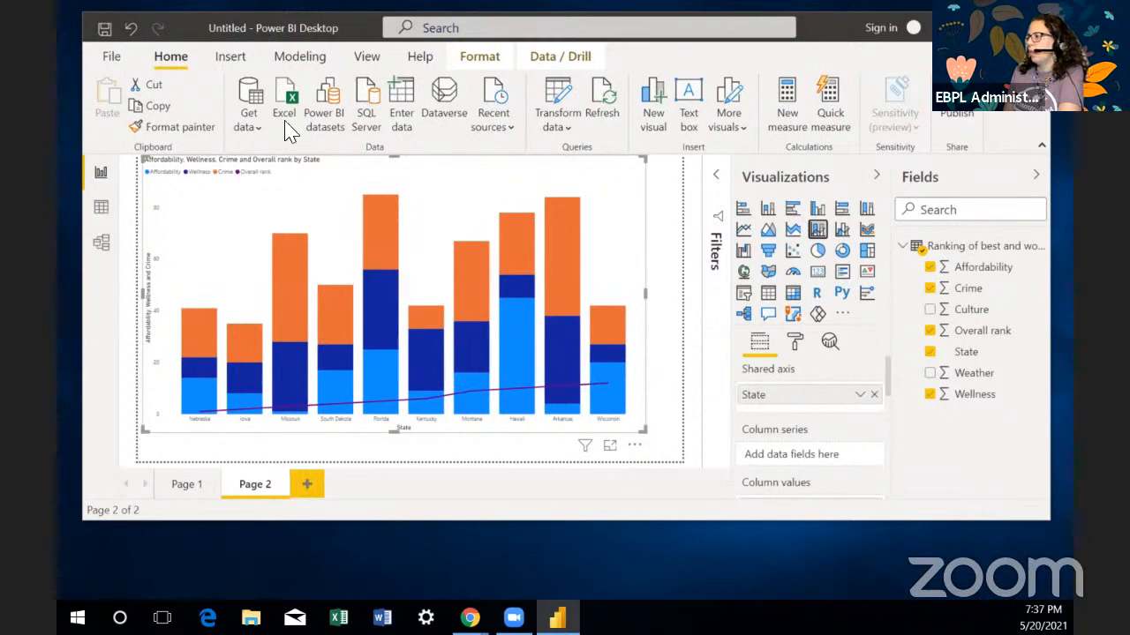
# Step: Apply the first theme in the theme gallery to the report
pyautogui.click(369, 60)
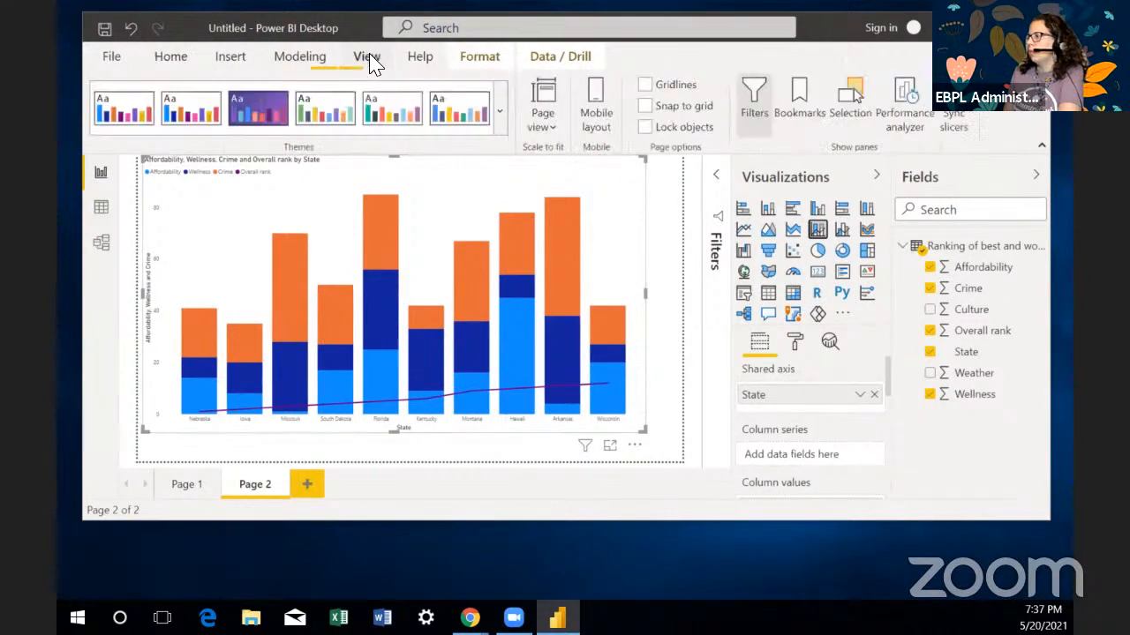
pyautogui.click(113, 118)
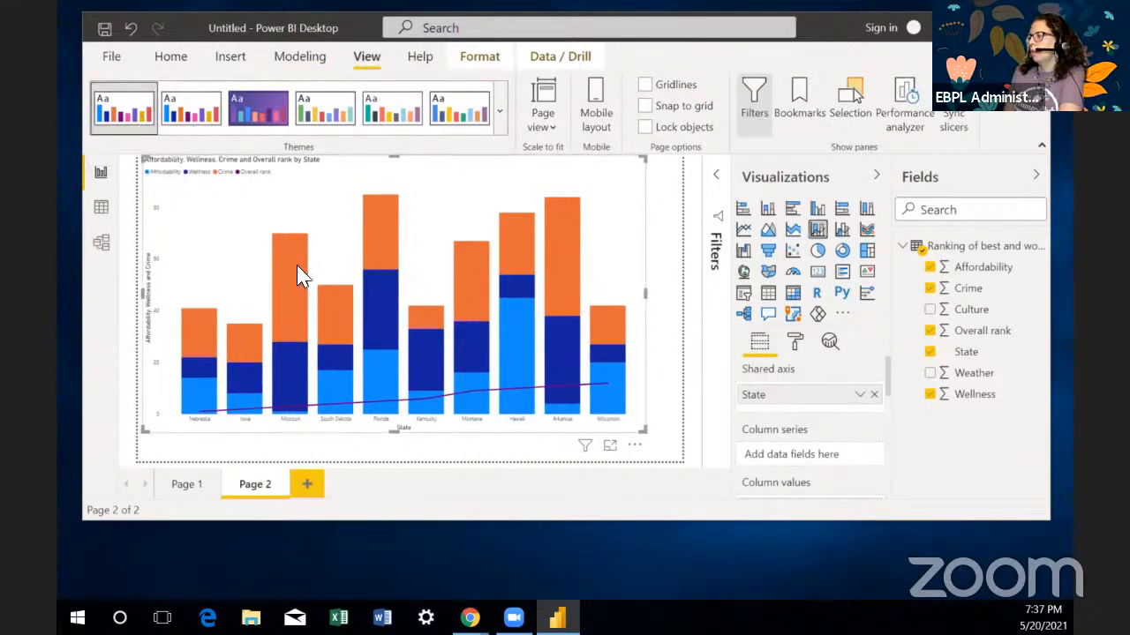
# Step: Apply the Classroom theme to the report after trying the fourth and fifth gallery themes, and inspect the Kentucky and Missouri columns
pyautogui.click(183, 114)
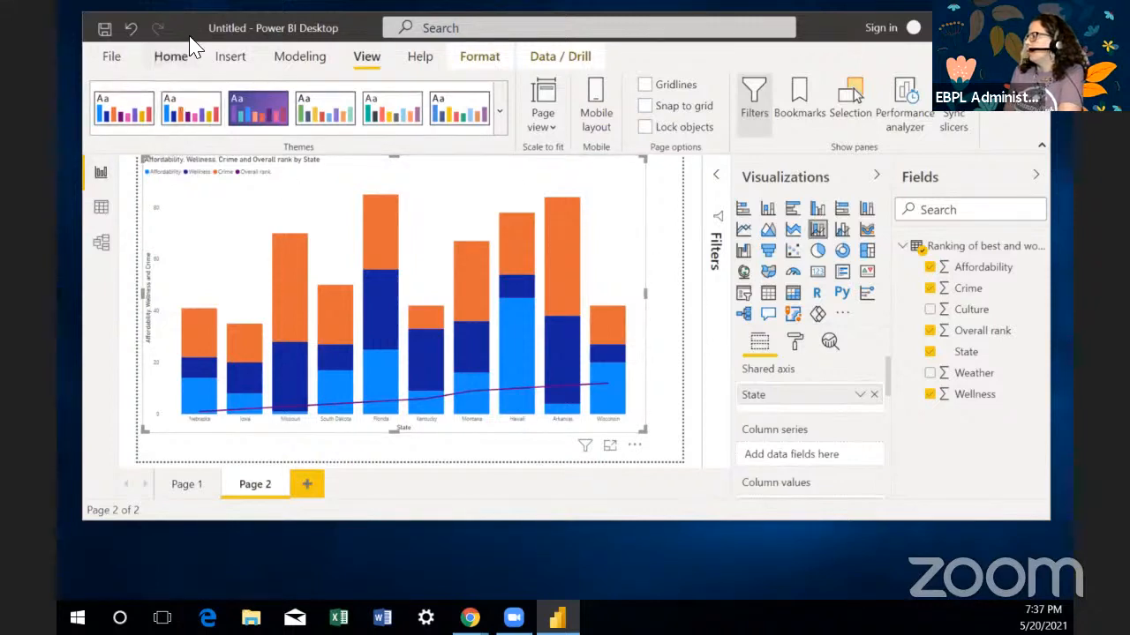
pyautogui.click(667, 429)
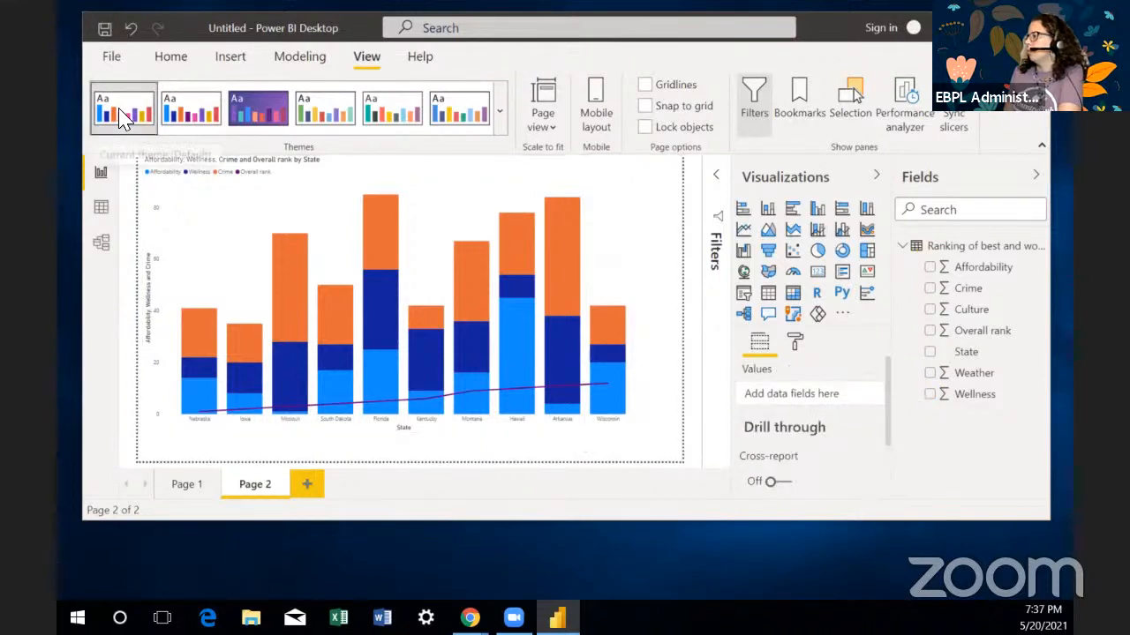
pyautogui.click(344, 121)
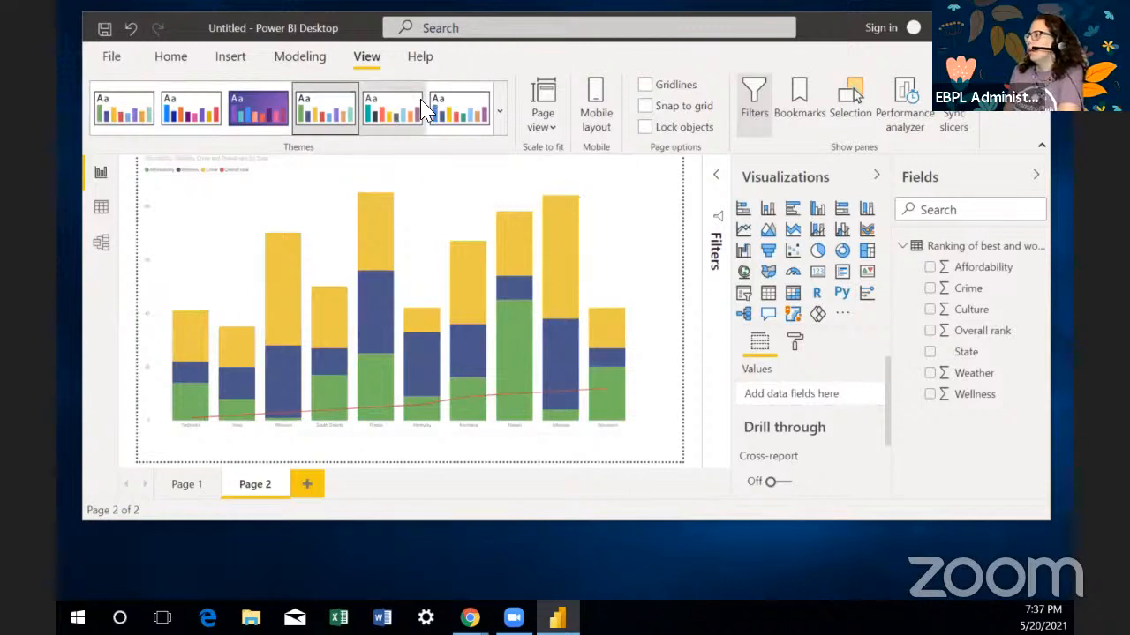
pyautogui.click(390, 115)
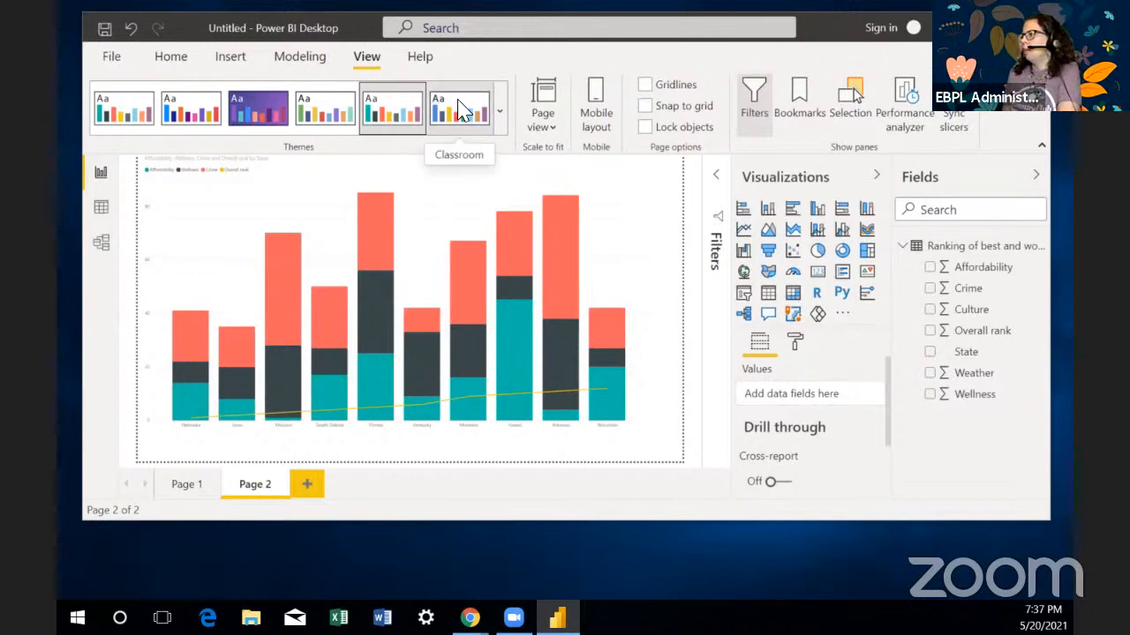
pyautogui.click(461, 112)
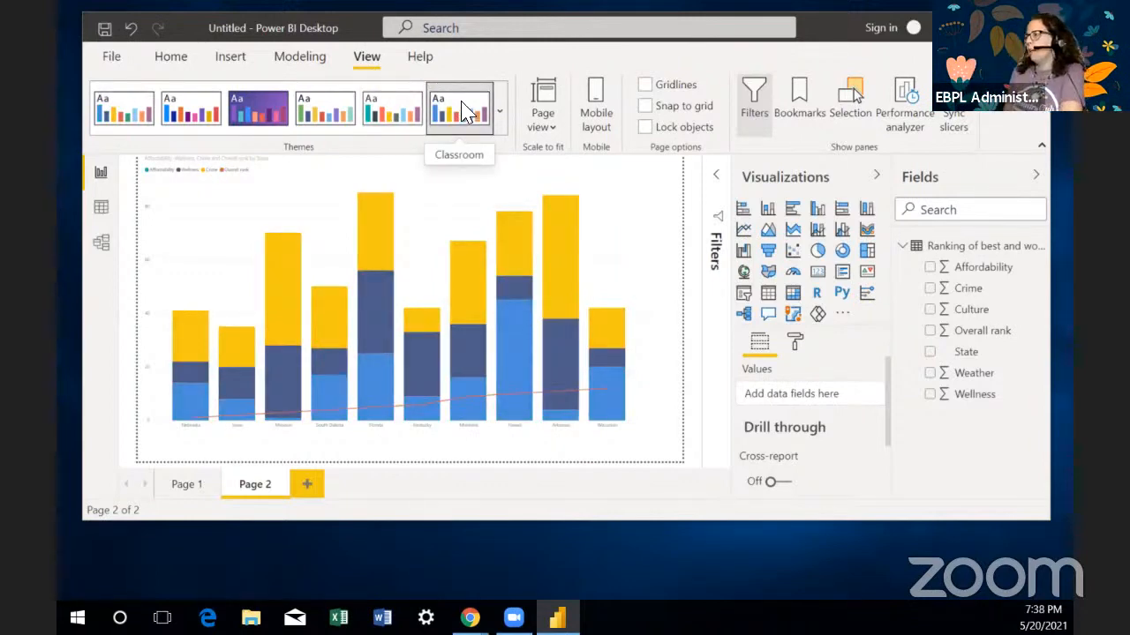
pyautogui.moveTo(419, 324)
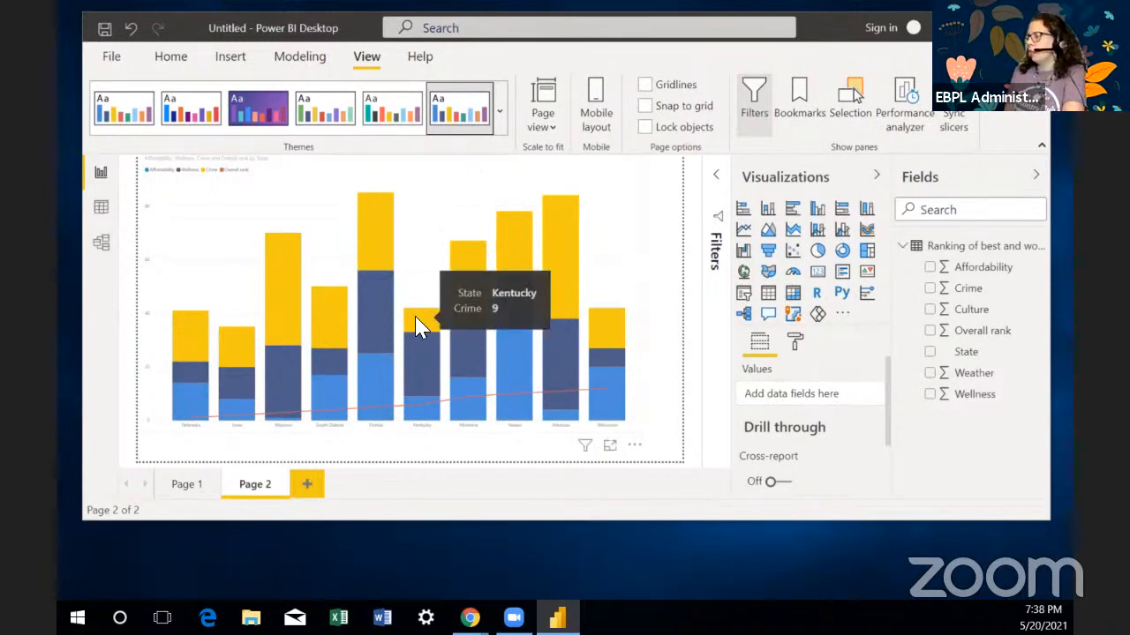
pyautogui.moveTo(300, 375)
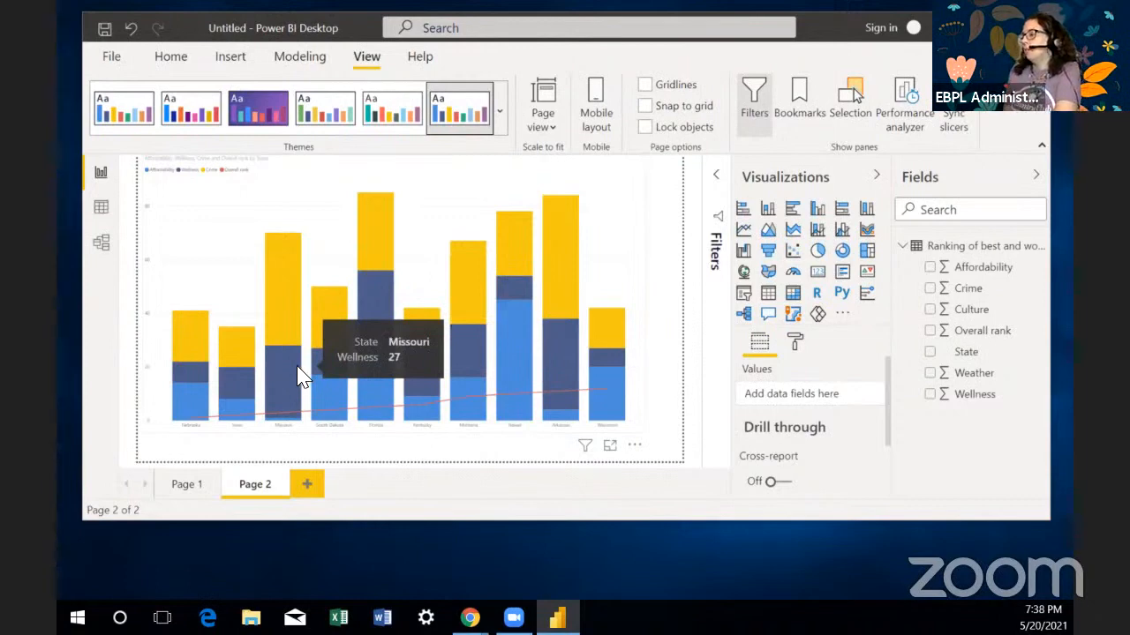
pyautogui.moveTo(273, 353)
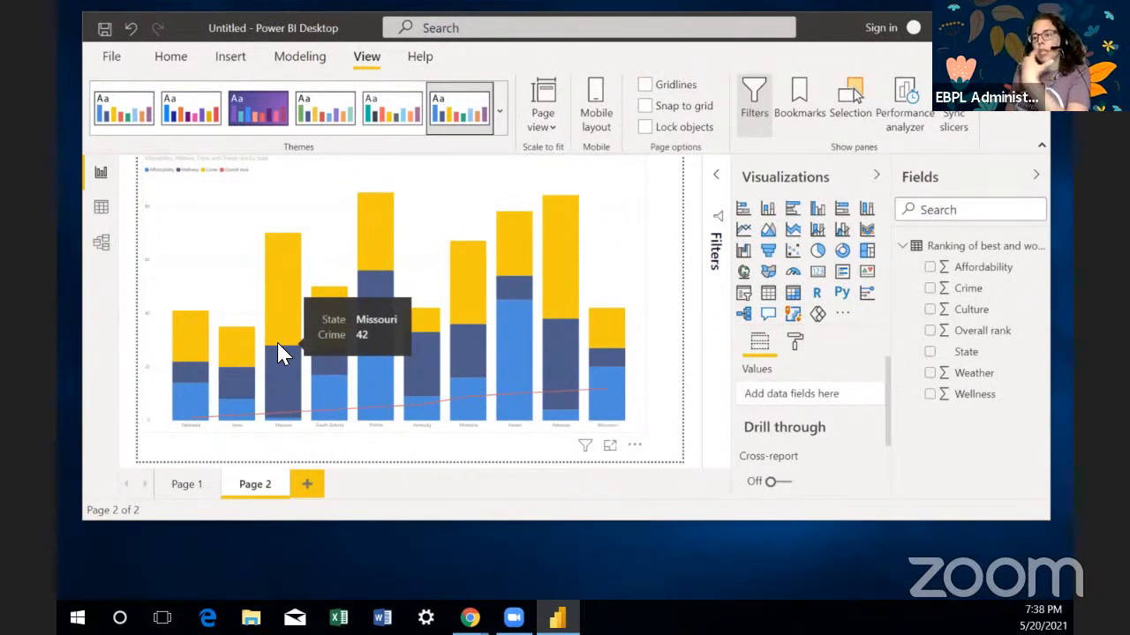
pyautogui.moveTo(196, 416)
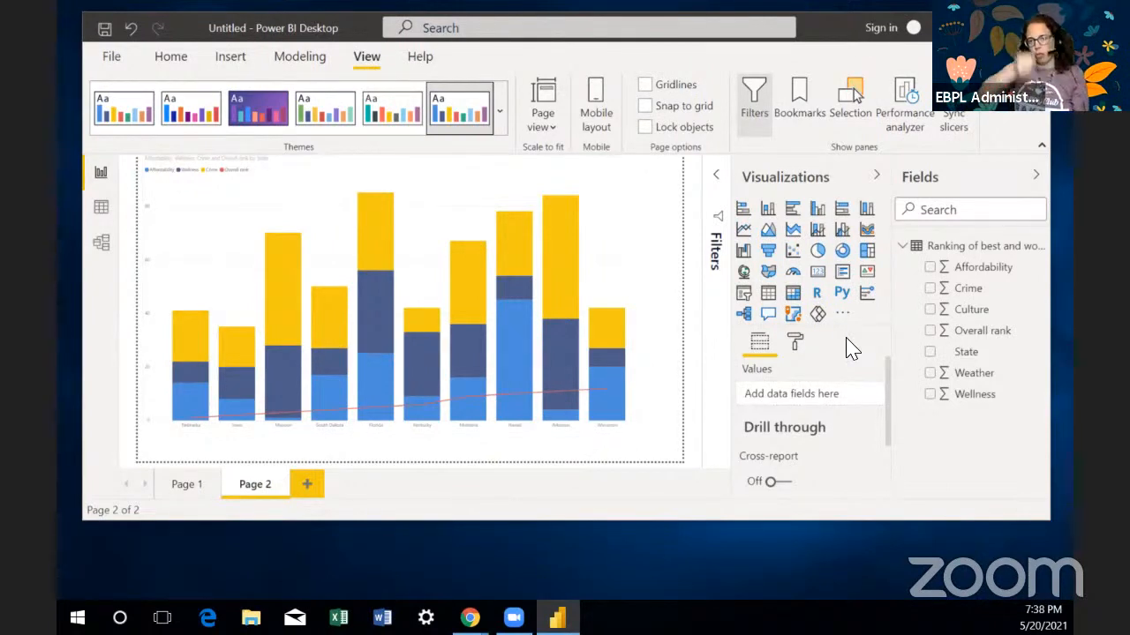
# Step: Open the formatting options for Page 2 and look through the page settings
pyautogui.click(794, 344)
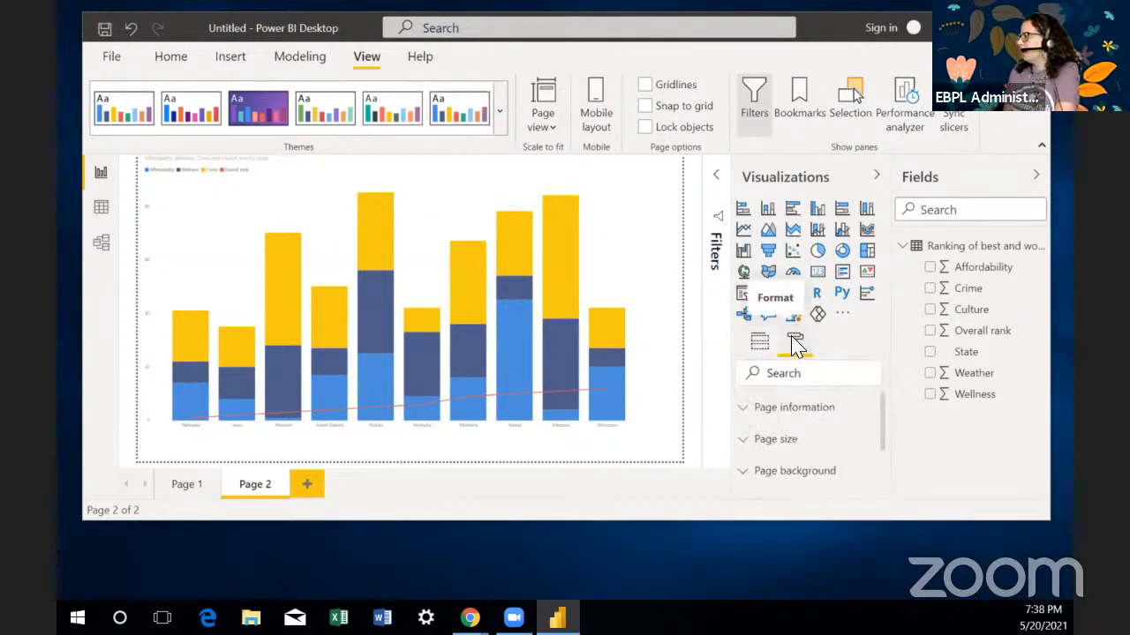
pyautogui.moveTo(881, 395)
pyautogui.mouseDown()
pyautogui.moveTo(889, 487)
pyautogui.moveTo(884, 389)
pyautogui.mouseUp()
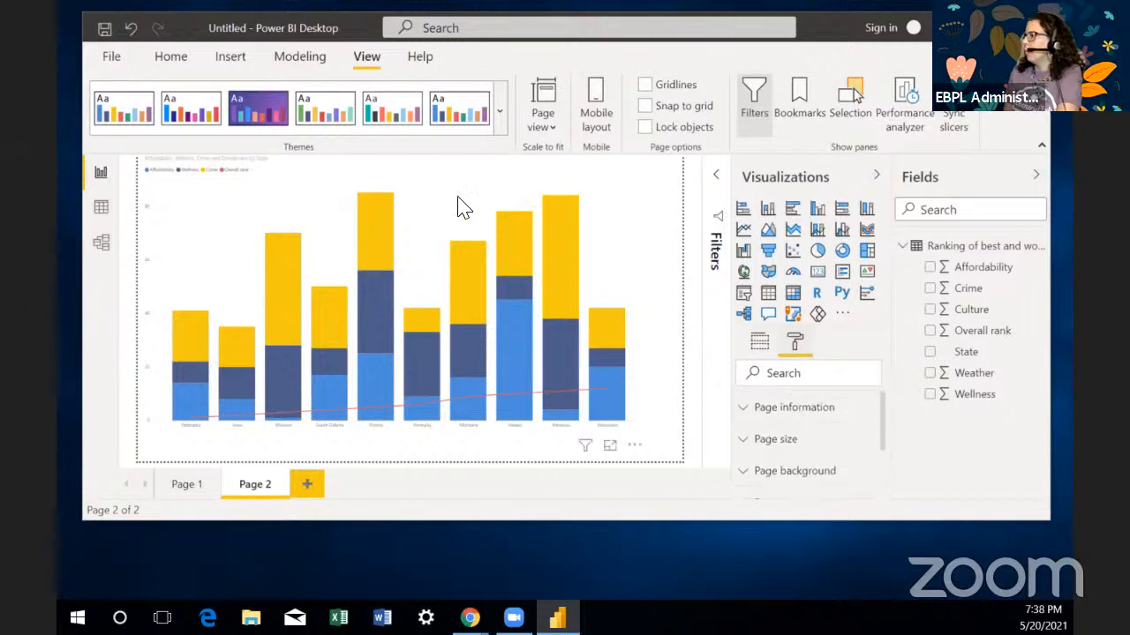
# Step: Show the data color settings of the stacked column and line chart on Page 2
pyautogui.click(474, 272)
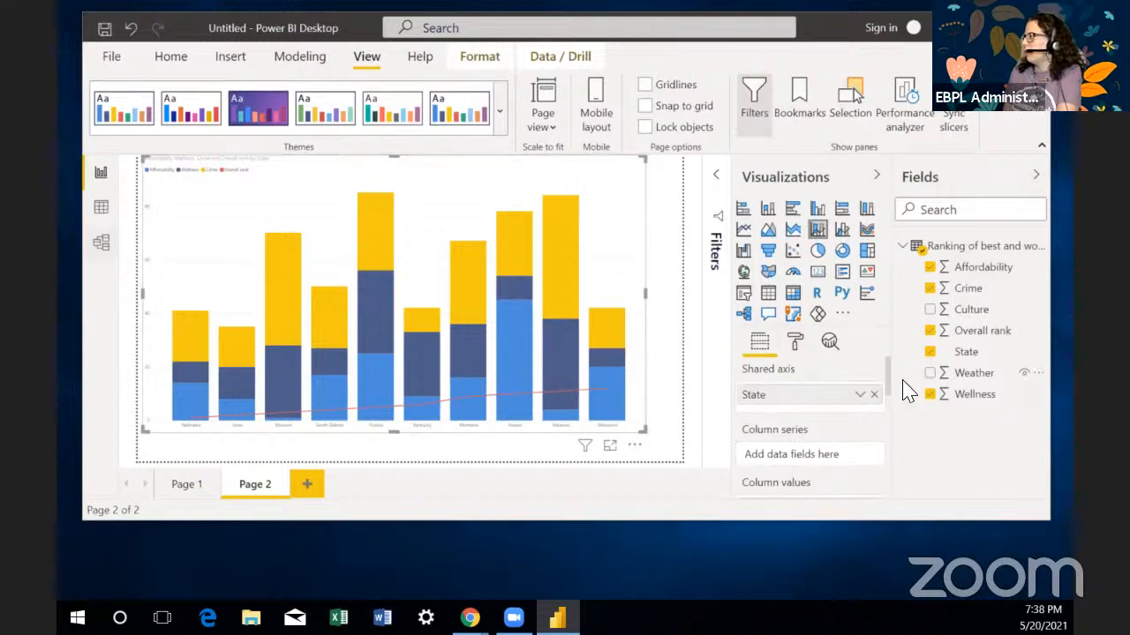
pyautogui.click(796, 345)
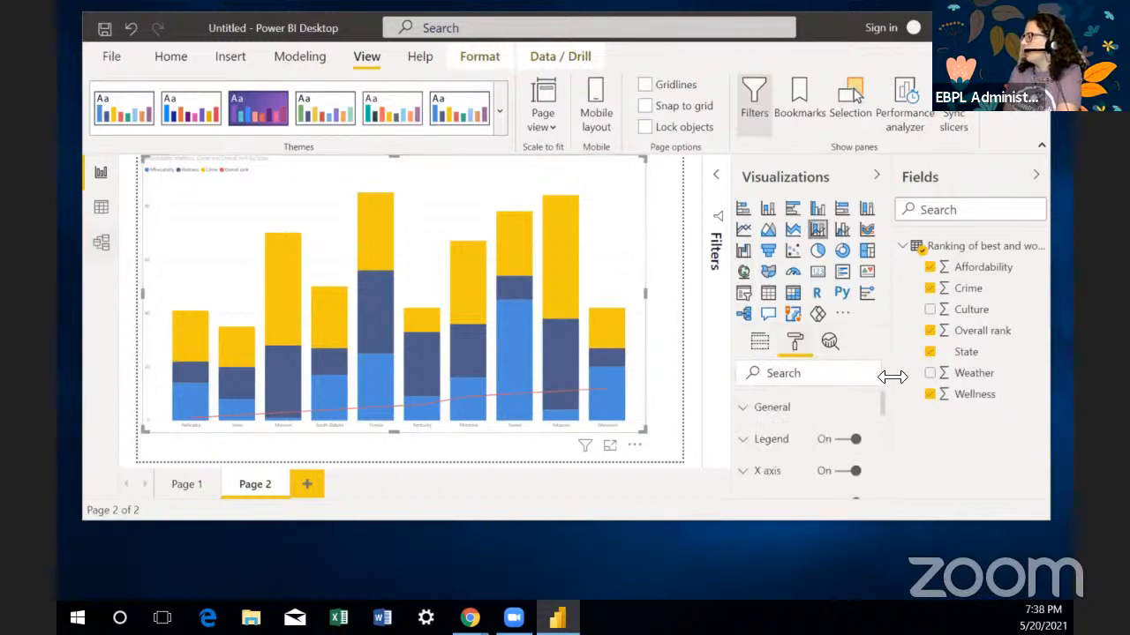
pyautogui.scroll(-1, 885, 409)
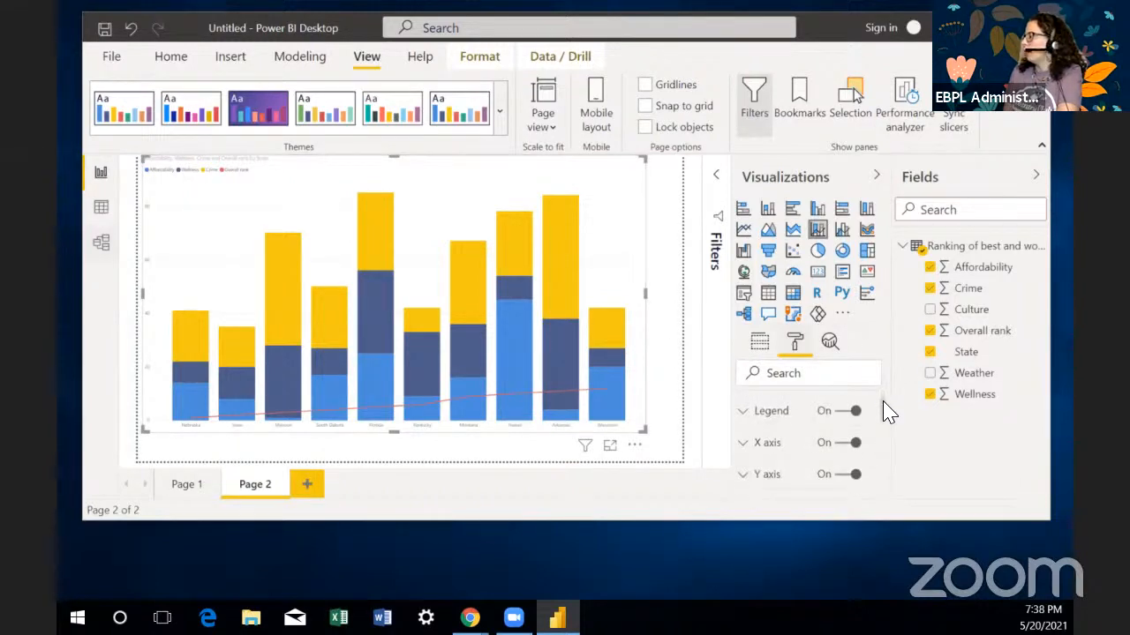
pyautogui.scroll(1, 887, 413)
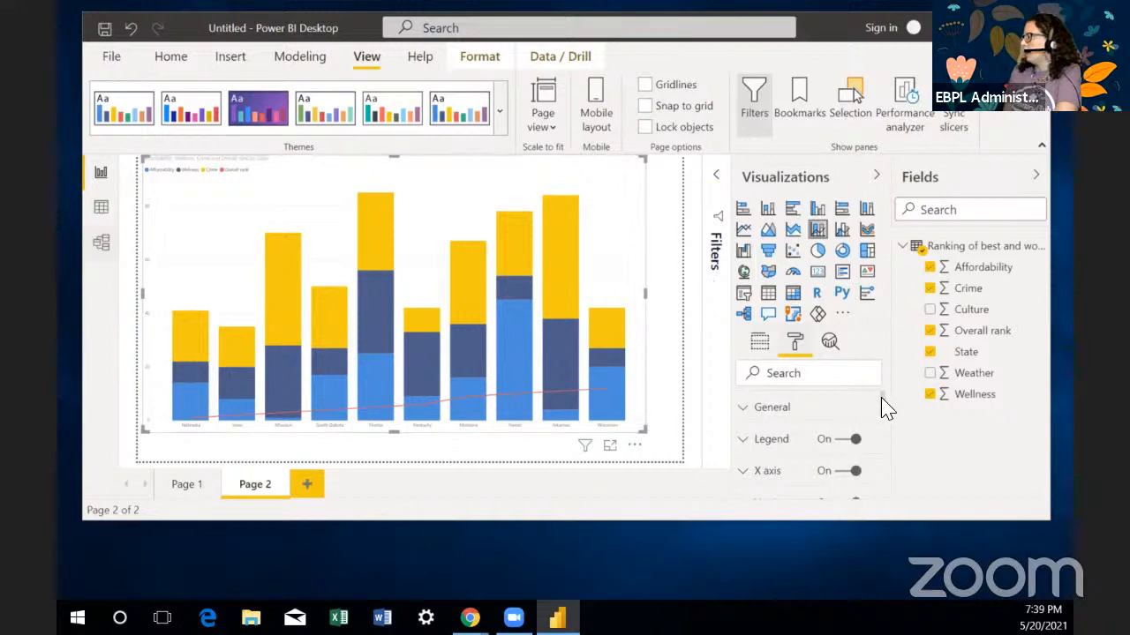
pyautogui.moveTo(882, 399); pyautogui.dragTo(884, 441)
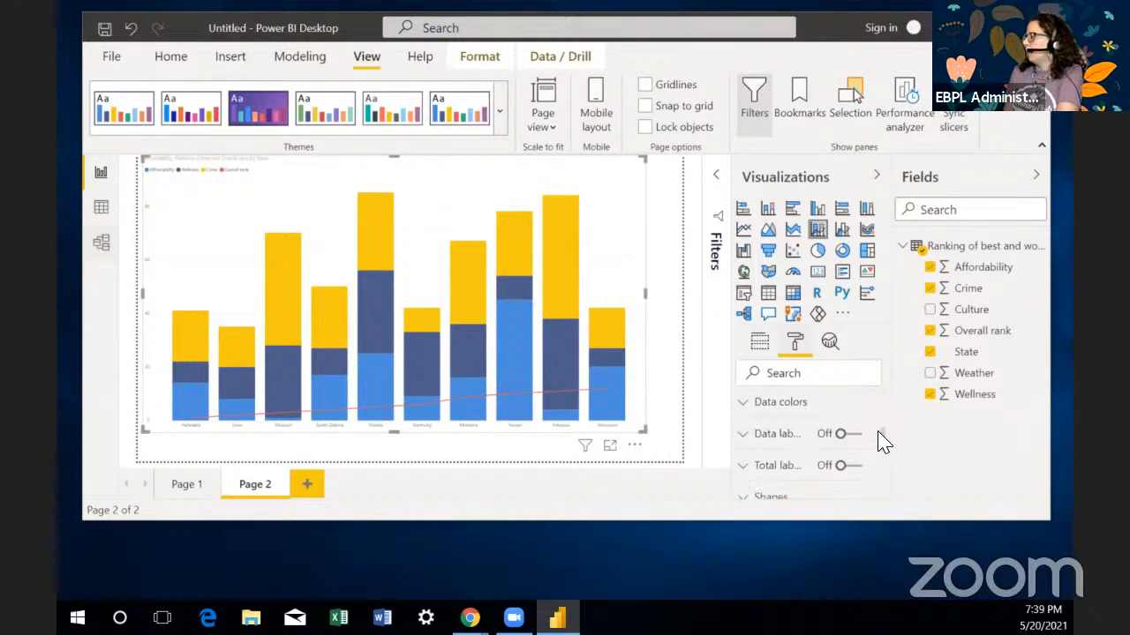
pyautogui.click(772, 408)
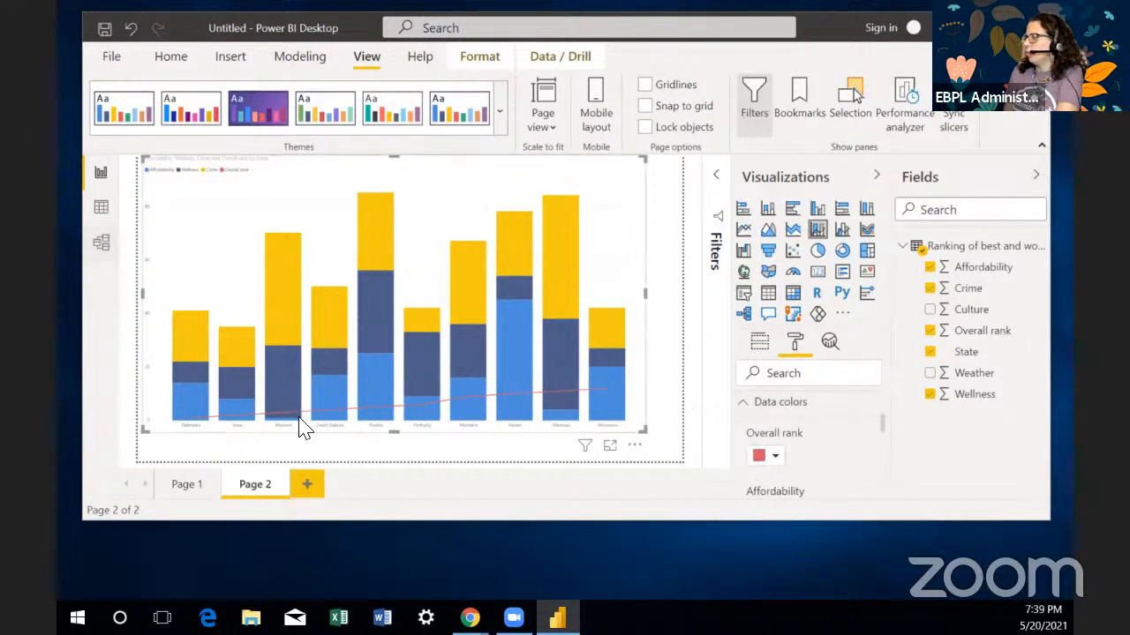
pyautogui.moveTo(885, 430)
pyautogui.mouseDown()
pyautogui.moveTo(889, 448)
pyautogui.moveTo(882, 435)
pyautogui.mouseUp()
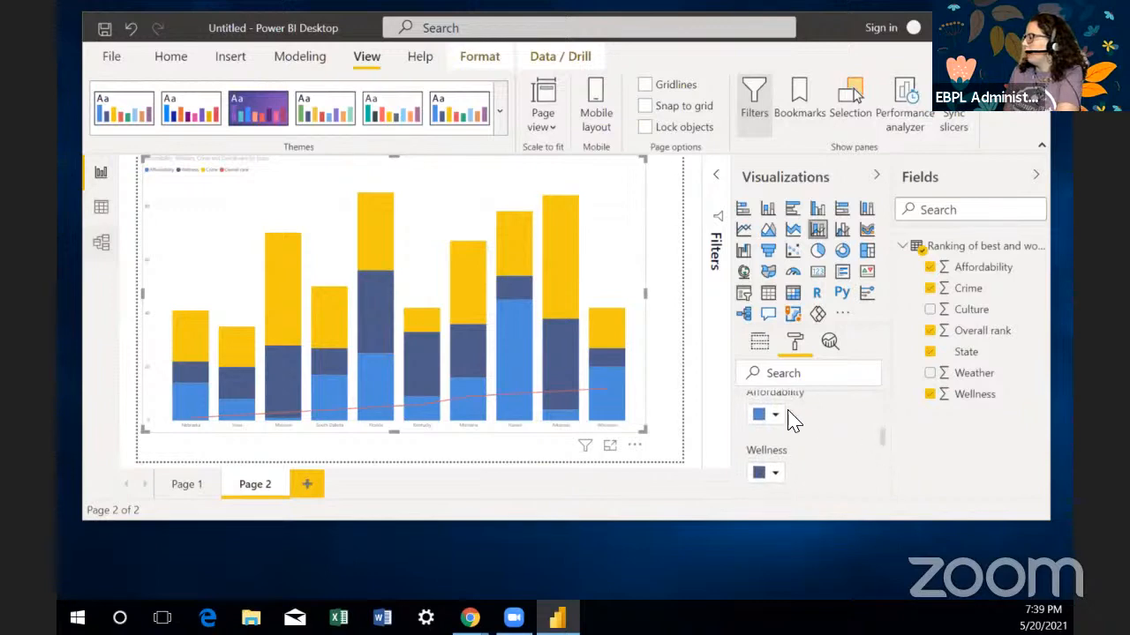
# Step: Try white, dark grey and very light grey for the Affordability series, ending on the slightly darker light grey
pyautogui.click(777, 420)
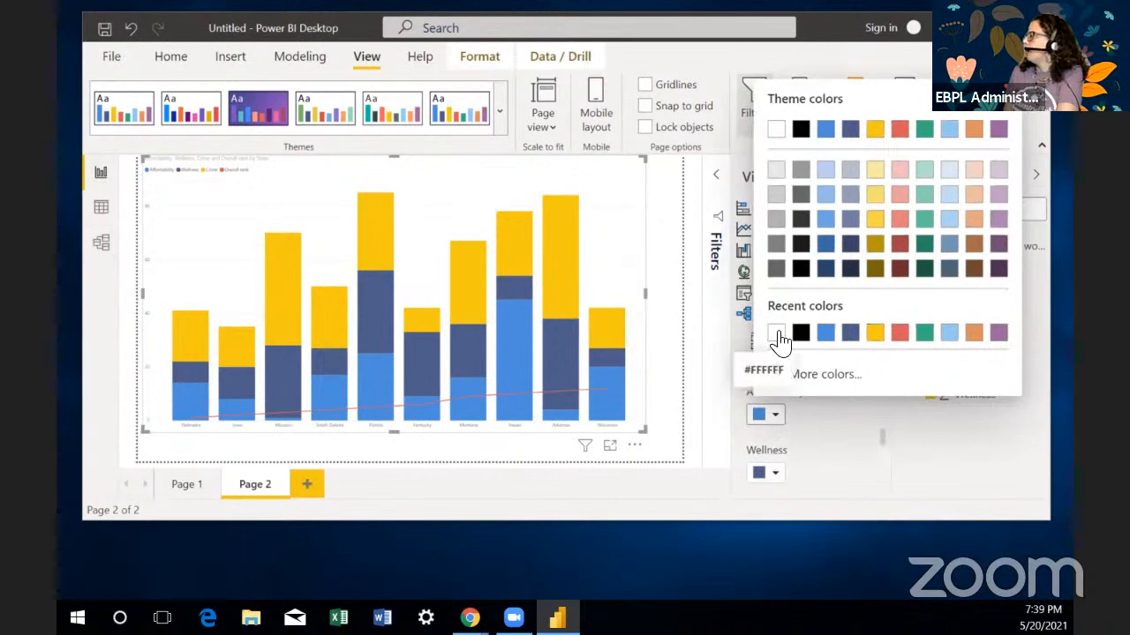
pyautogui.click(782, 339)
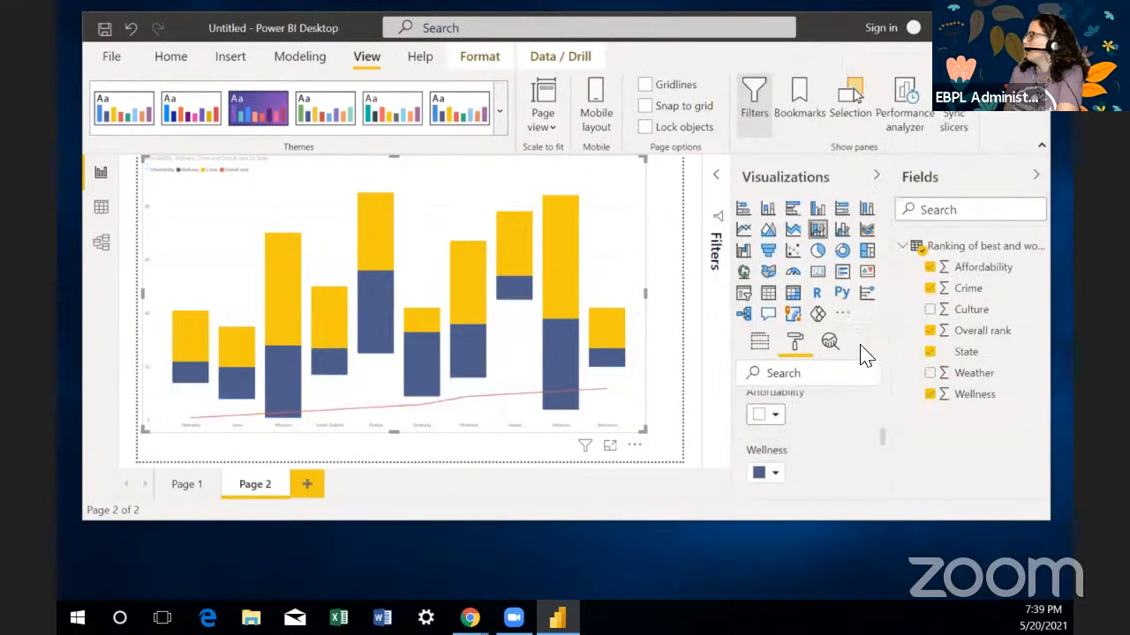
pyautogui.click(776, 416)
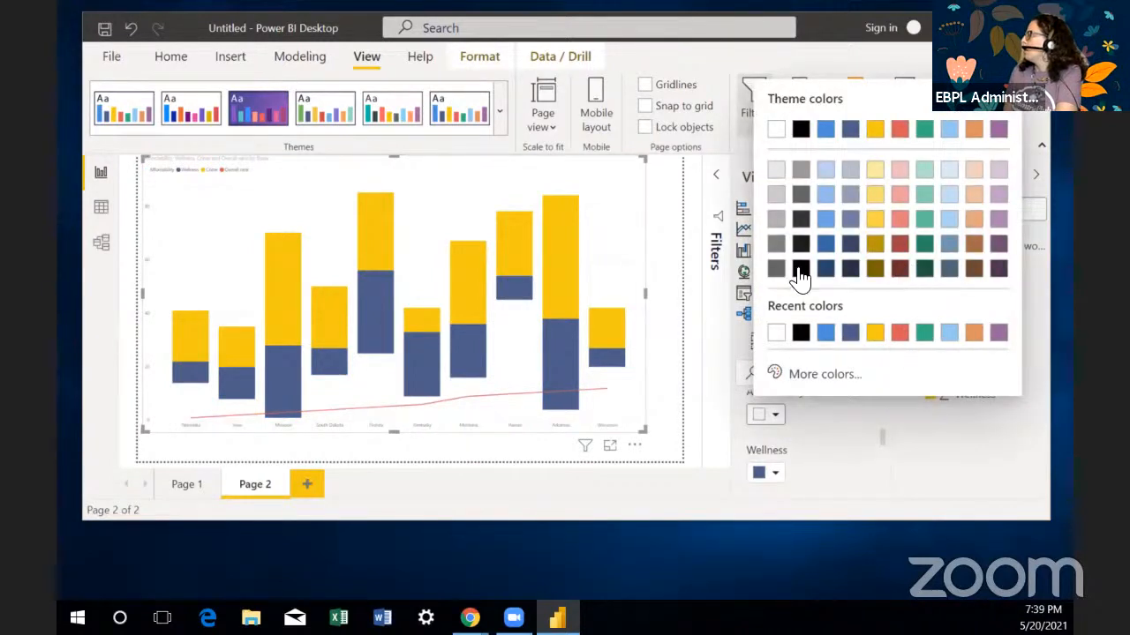
pyautogui.click(775, 246)
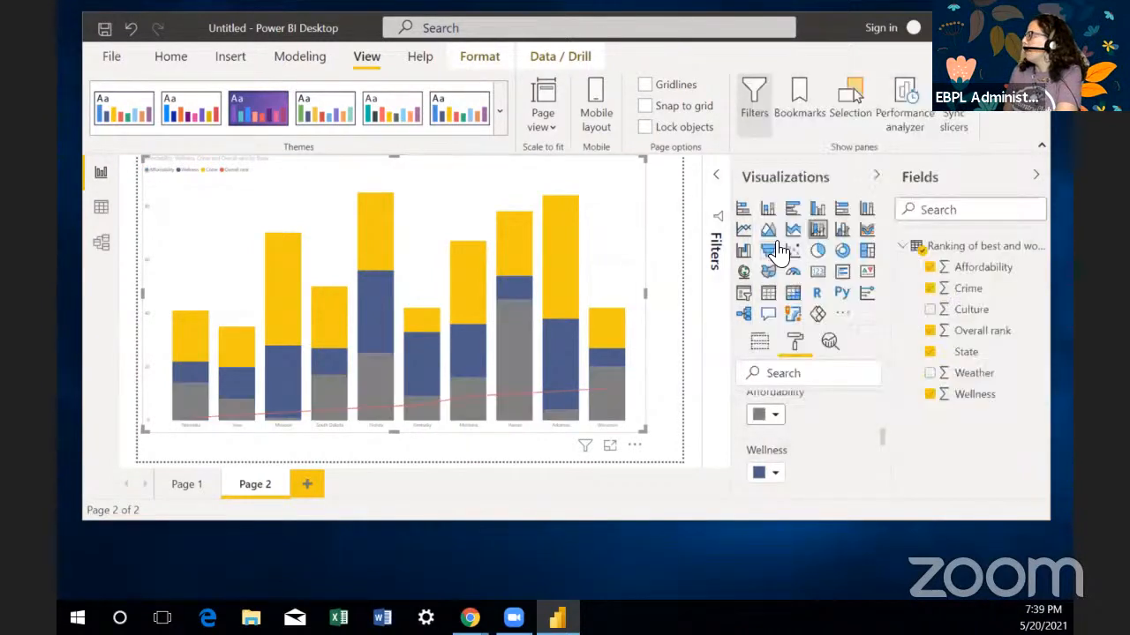
pyautogui.click(773, 415)
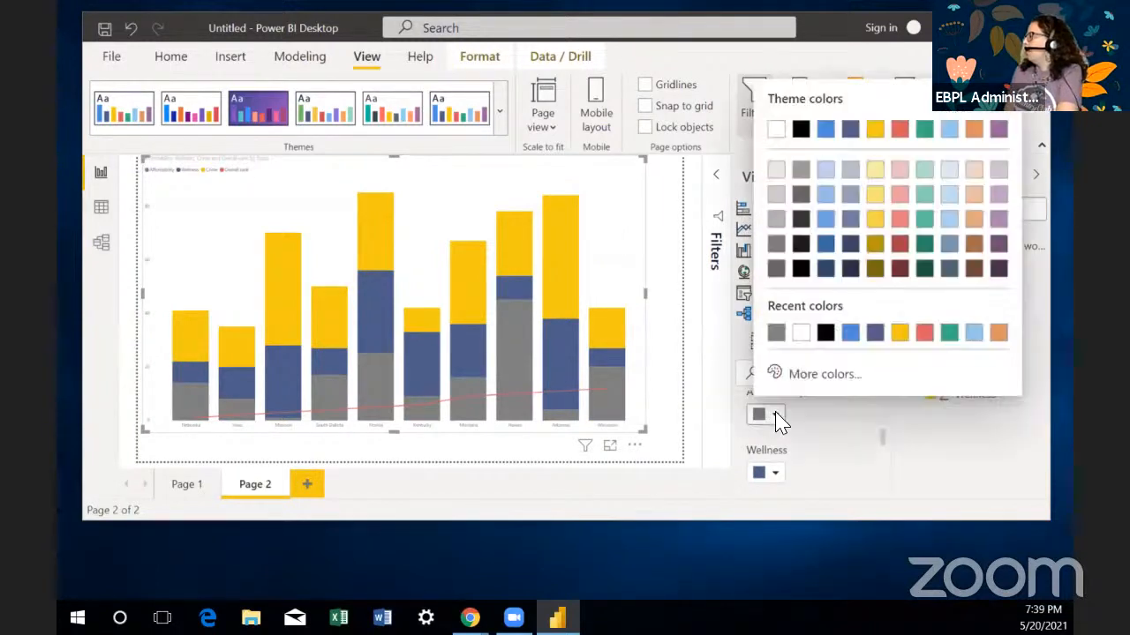
pyautogui.click(776, 170)
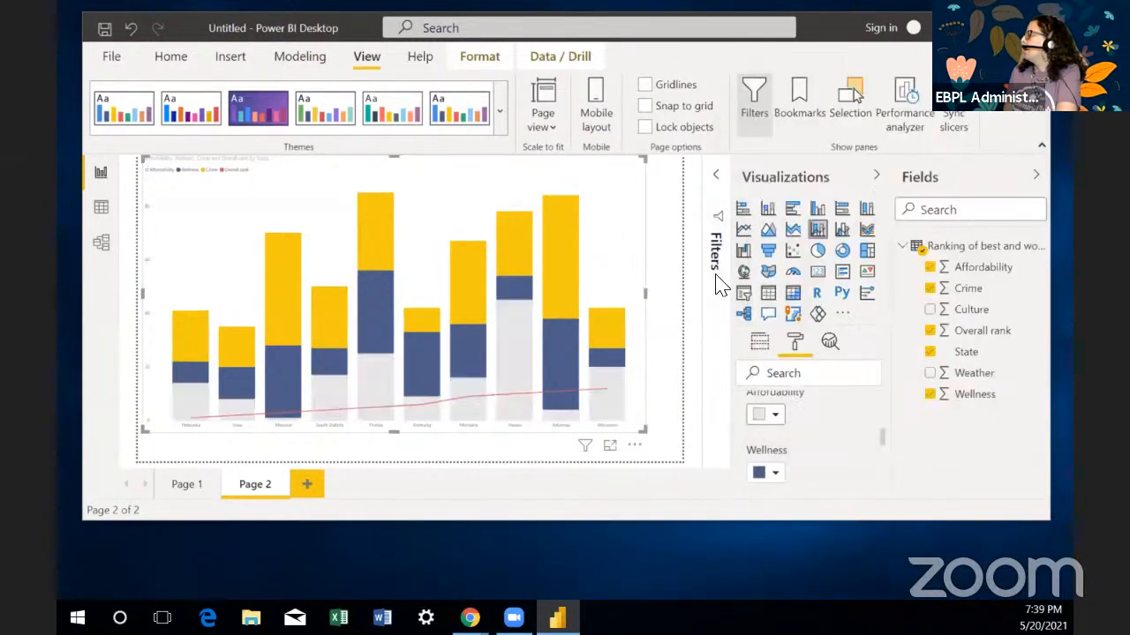
pyautogui.click(775, 415)
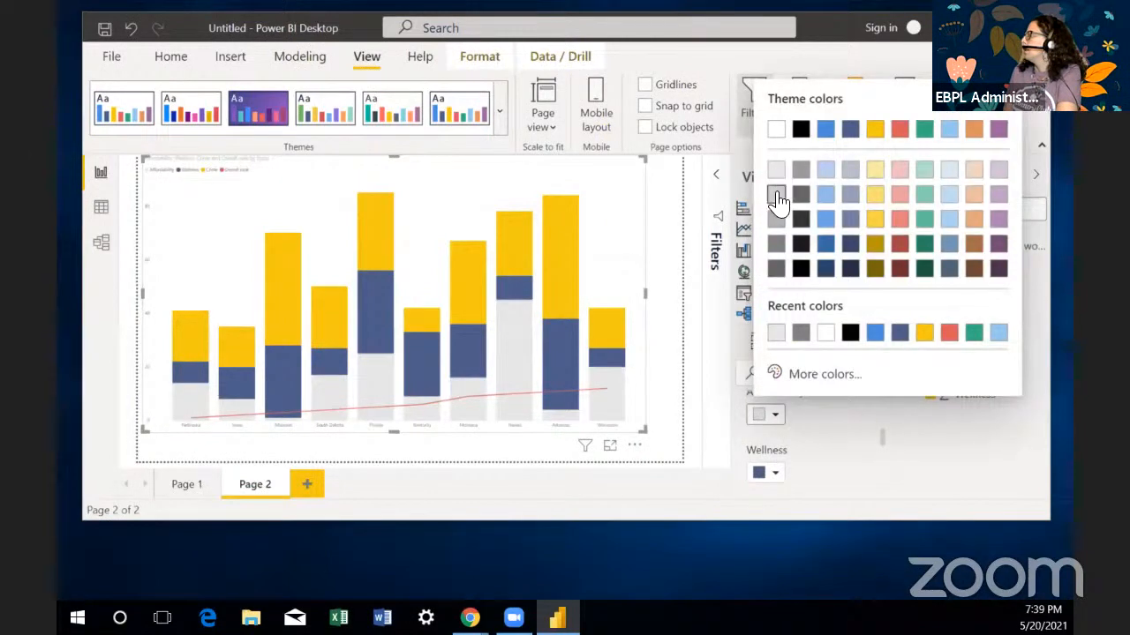
pyautogui.click(776, 194)
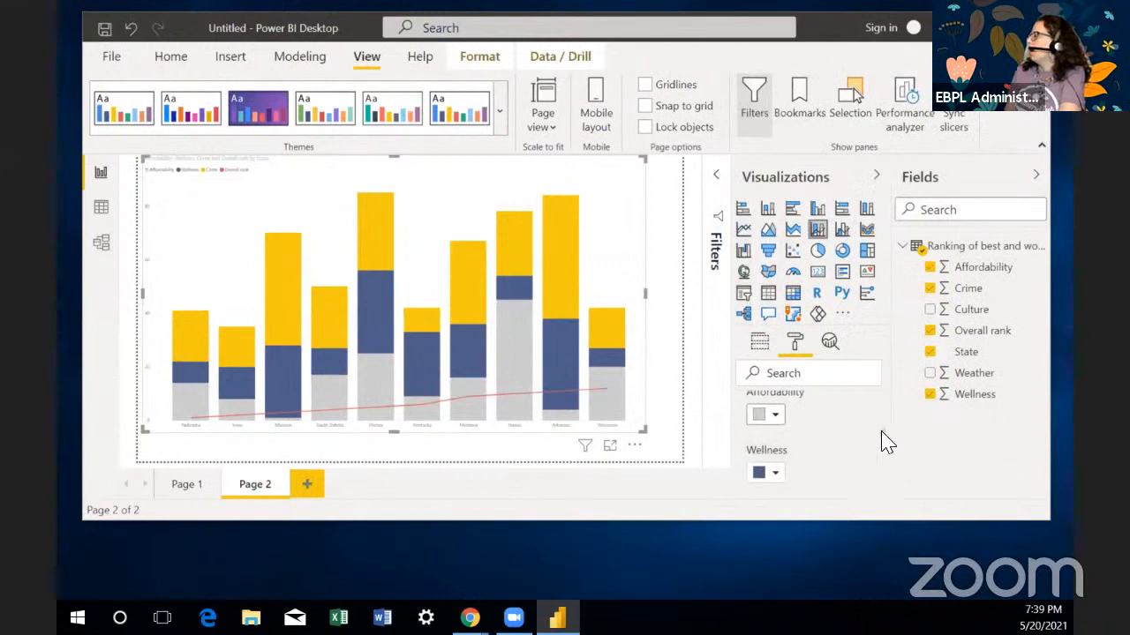
# Step: Review the chart's remaining series color settings and collapse the data colors section
pyautogui.scroll(-3, 887, 444)
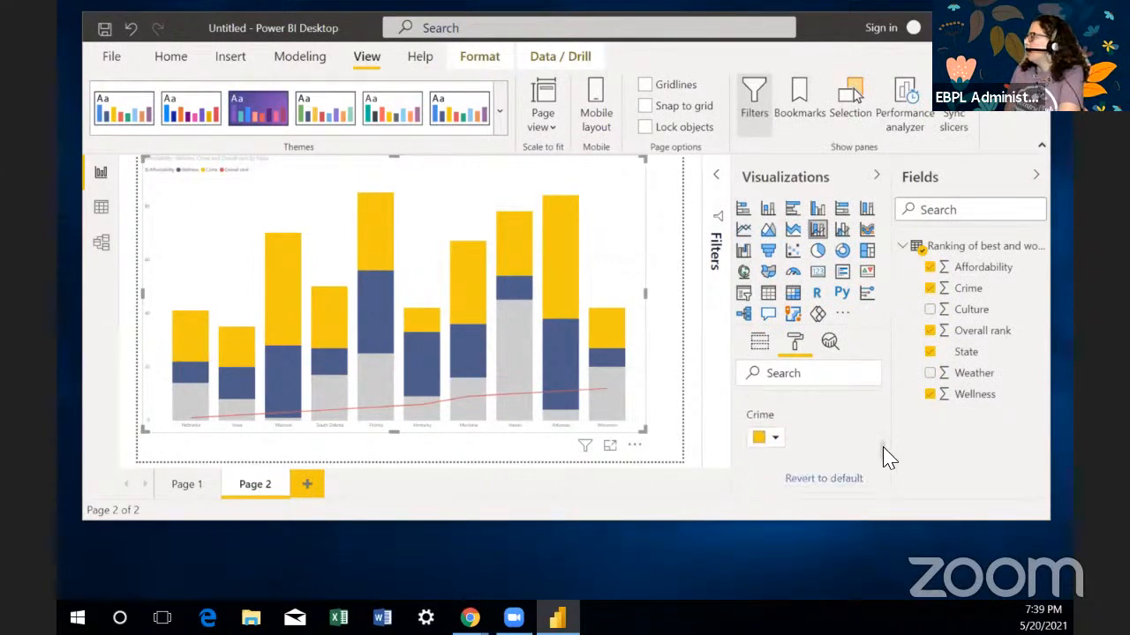
pyautogui.scroll(-2, 888, 463)
pyautogui.scroll(5, 883, 454)
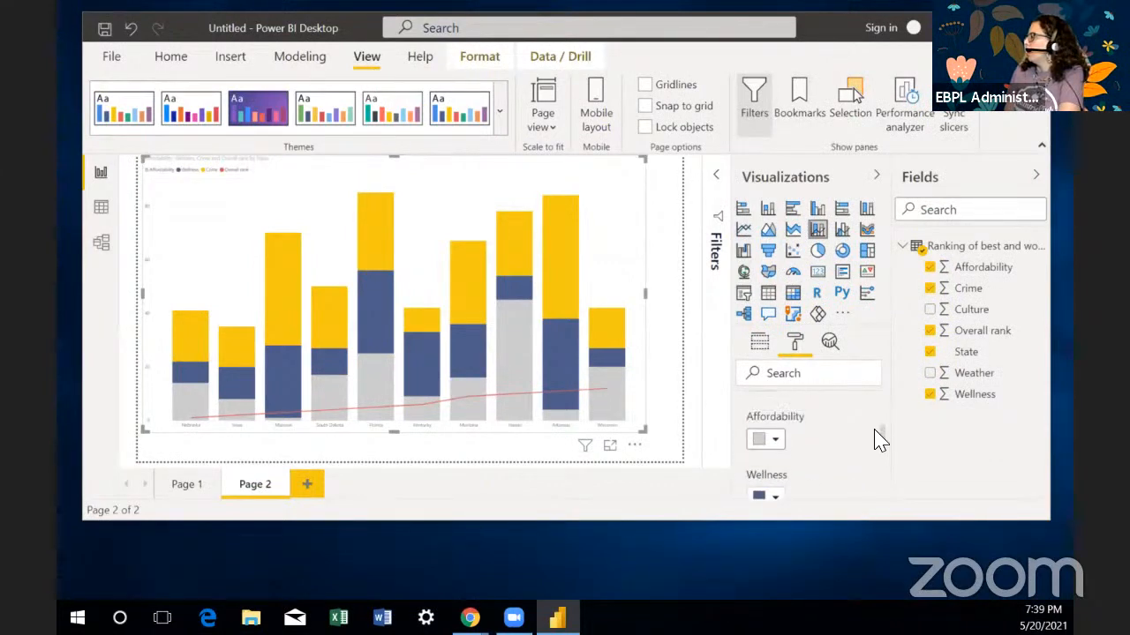
pyautogui.scroll(1, 873, 428)
pyautogui.scroll(1, 875, 421)
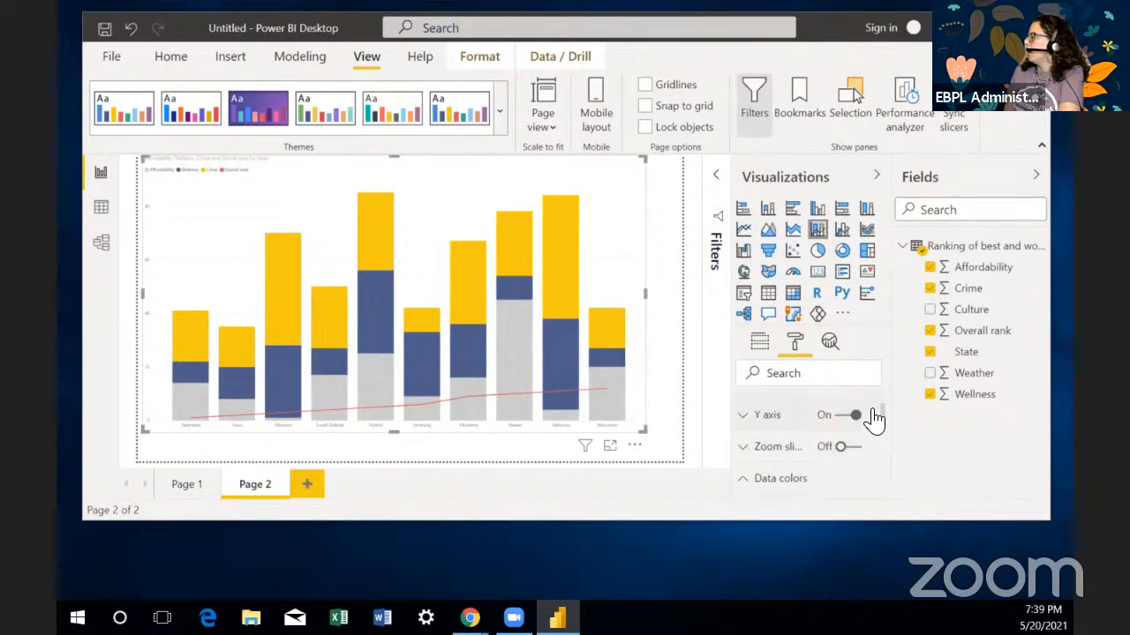
pyautogui.scroll(-1, 875, 424)
pyautogui.click(749, 432)
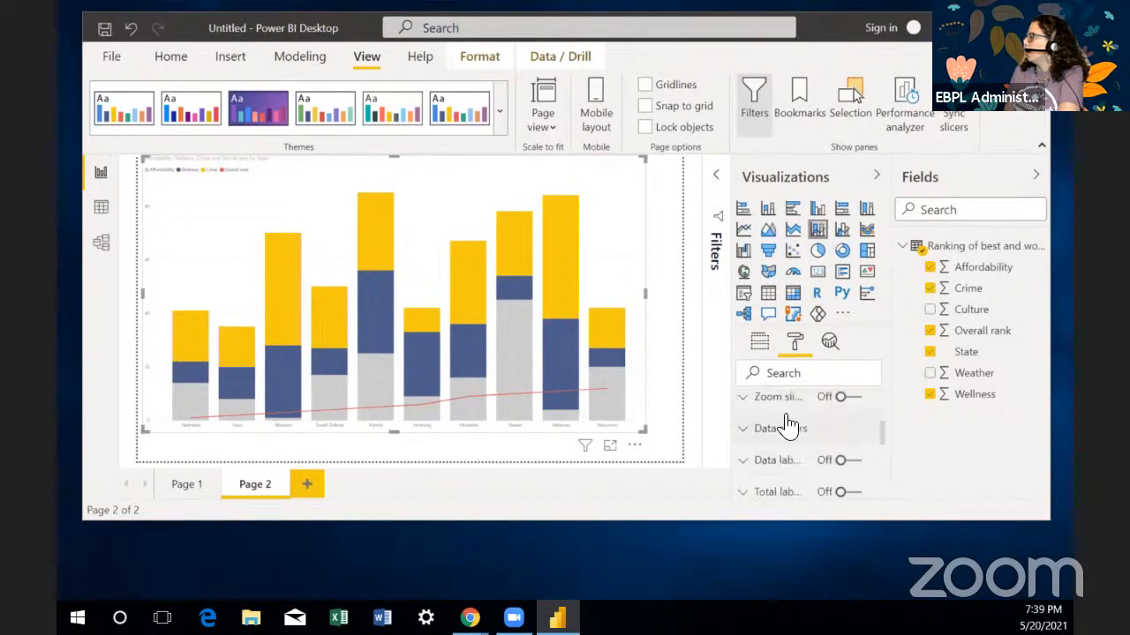
# Step: Turn on the chart's background and give it a dark grey color with 84% transparency
pyautogui.moveTo(881, 430); pyautogui.dragTo(883, 476)
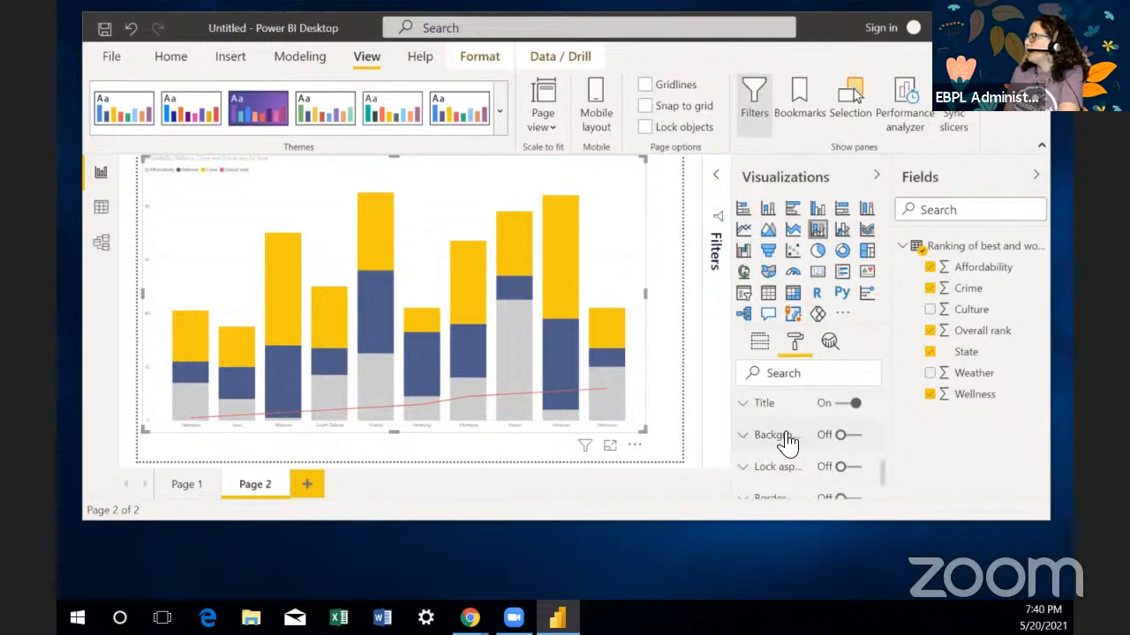
pyautogui.click(858, 437)
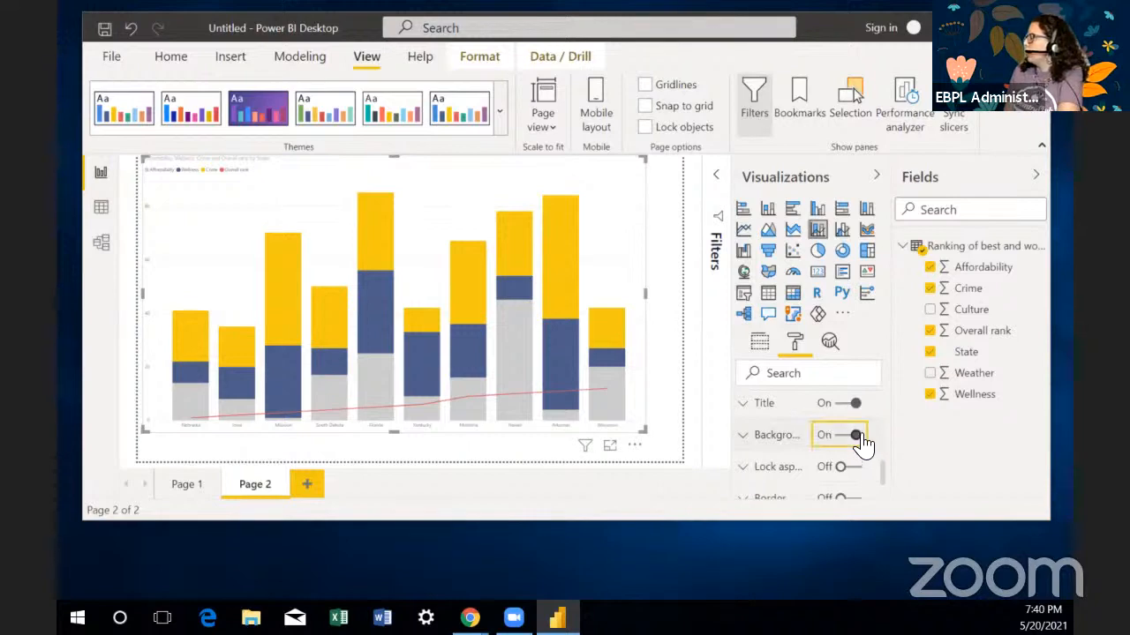
pyautogui.click(757, 435)
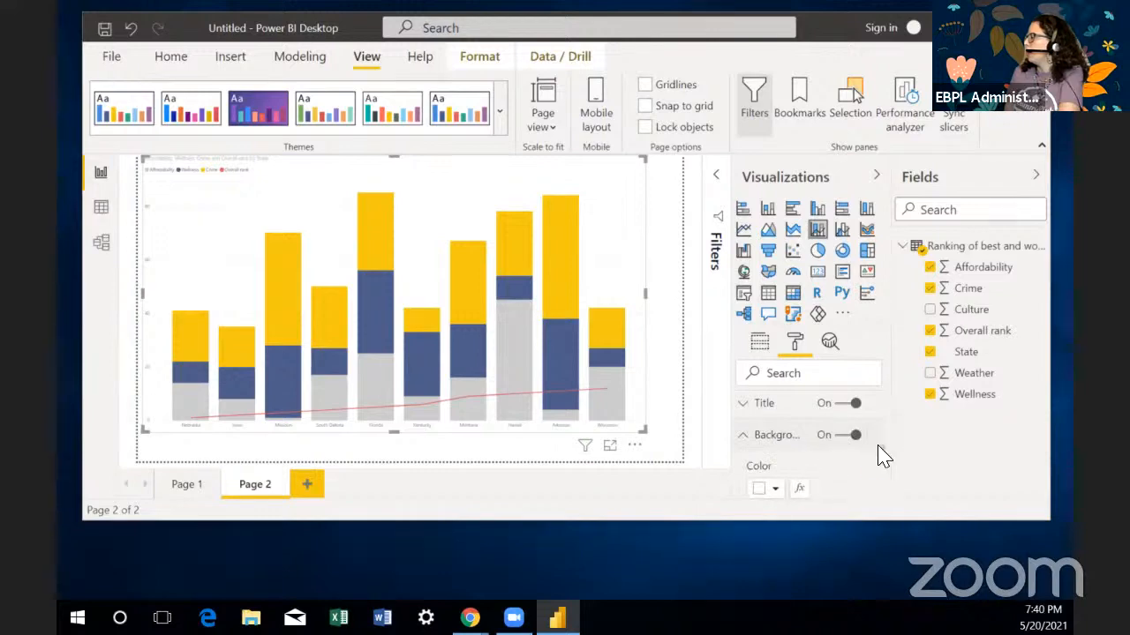
pyautogui.scroll(-2, 883, 463)
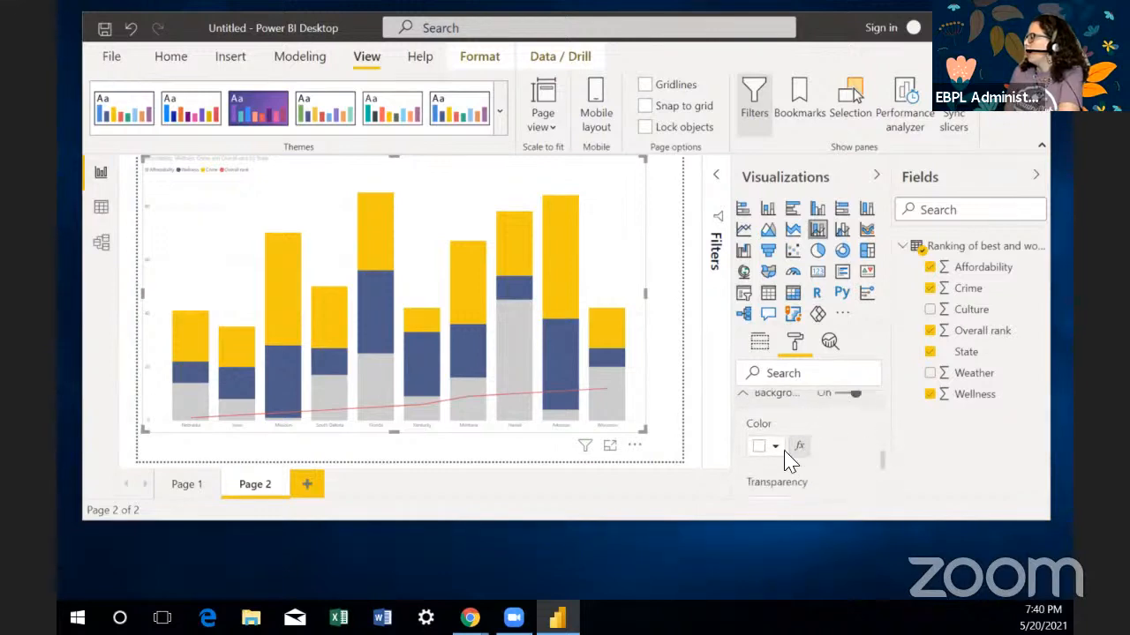
pyautogui.click(776, 448)
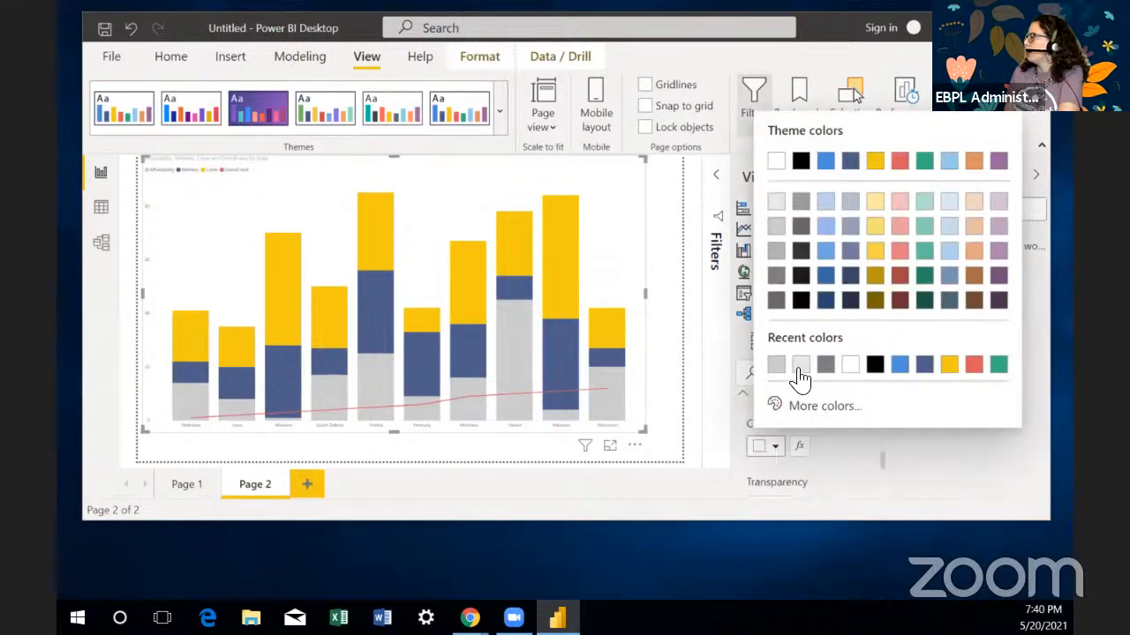
pyautogui.click(801, 247)
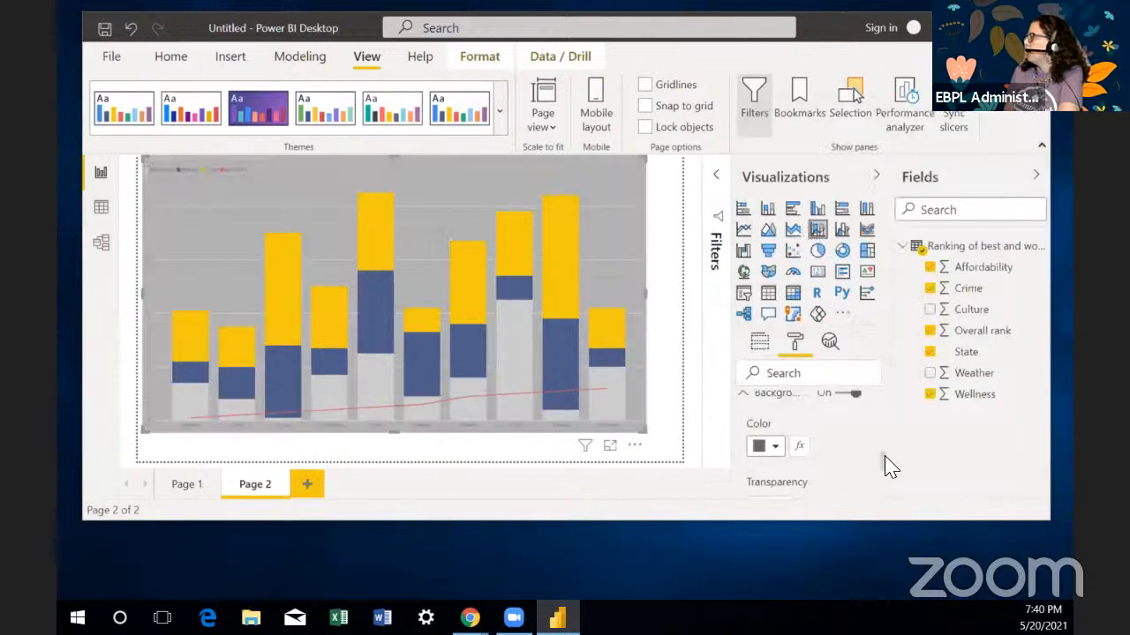
pyautogui.scroll(-1, 887, 473)
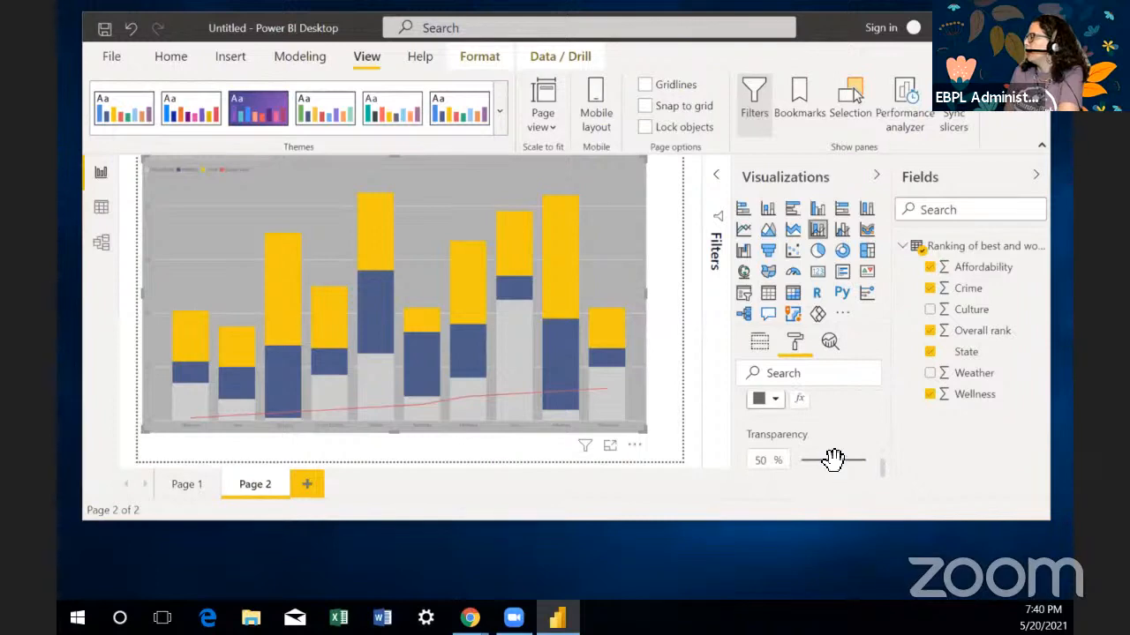
pyautogui.moveTo(834, 462); pyautogui.dragTo(856, 461)
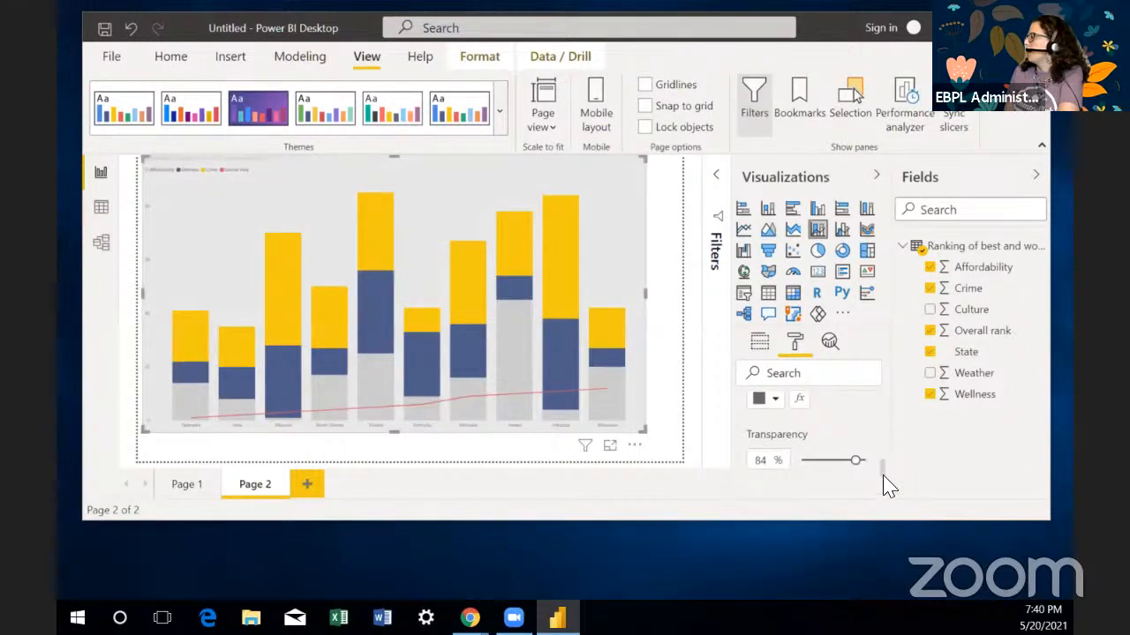
# Step: Recolor the Affordability series white in the chart's data colors
pyautogui.scroll(5, 887, 477)
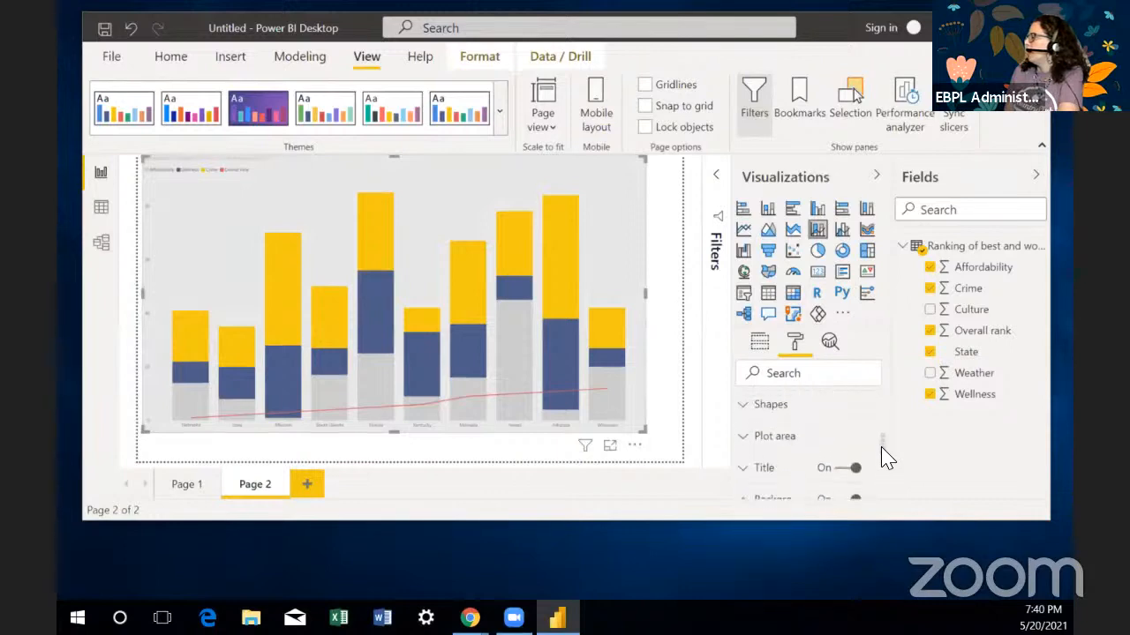
pyautogui.scroll(3, 886, 445)
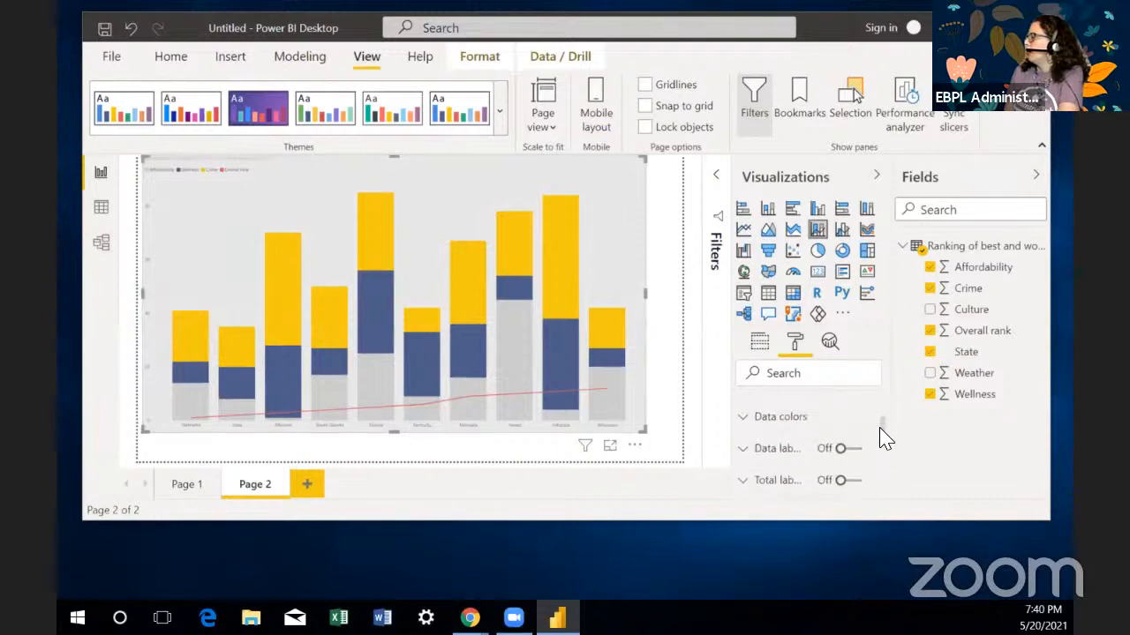
pyautogui.click(799, 420)
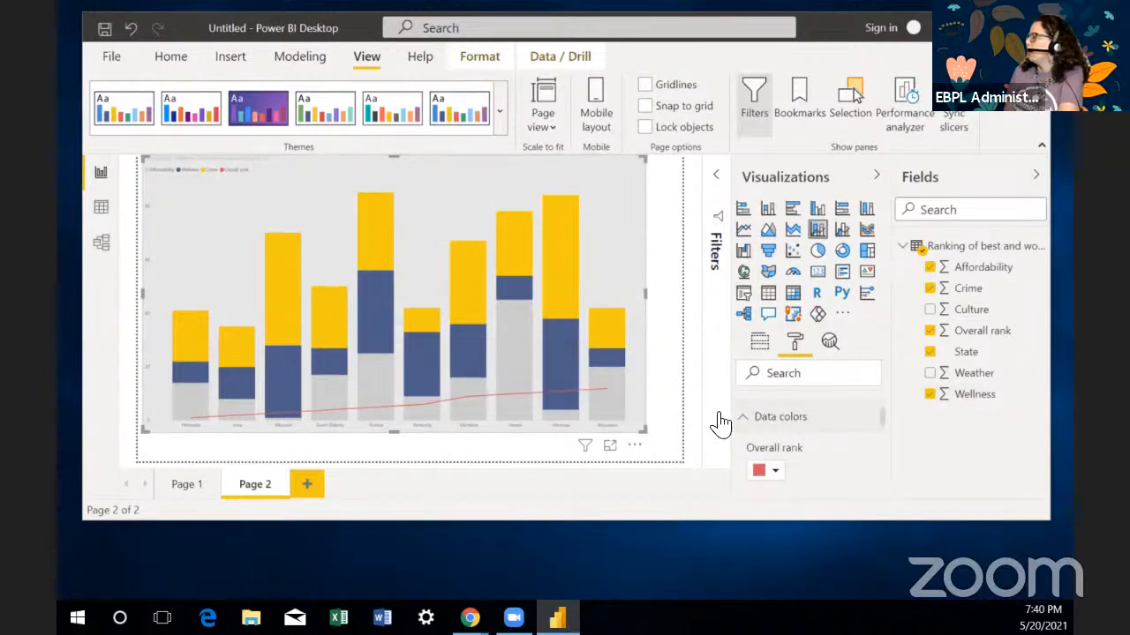
pyautogui.moveTo(884, 419)
pyautogui.mouseDown()
pyautogui.moveTo(884, 441)
pyautogui.moveTo(880, 431)
pyautogui.mouseUp()
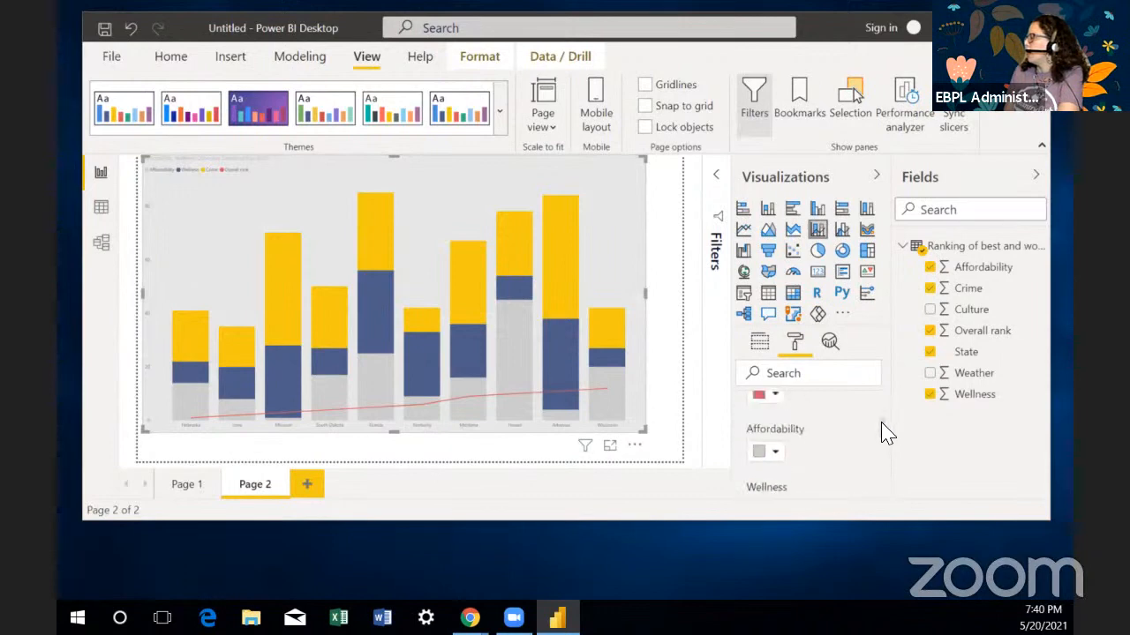
pyautogui.click(775, 457)
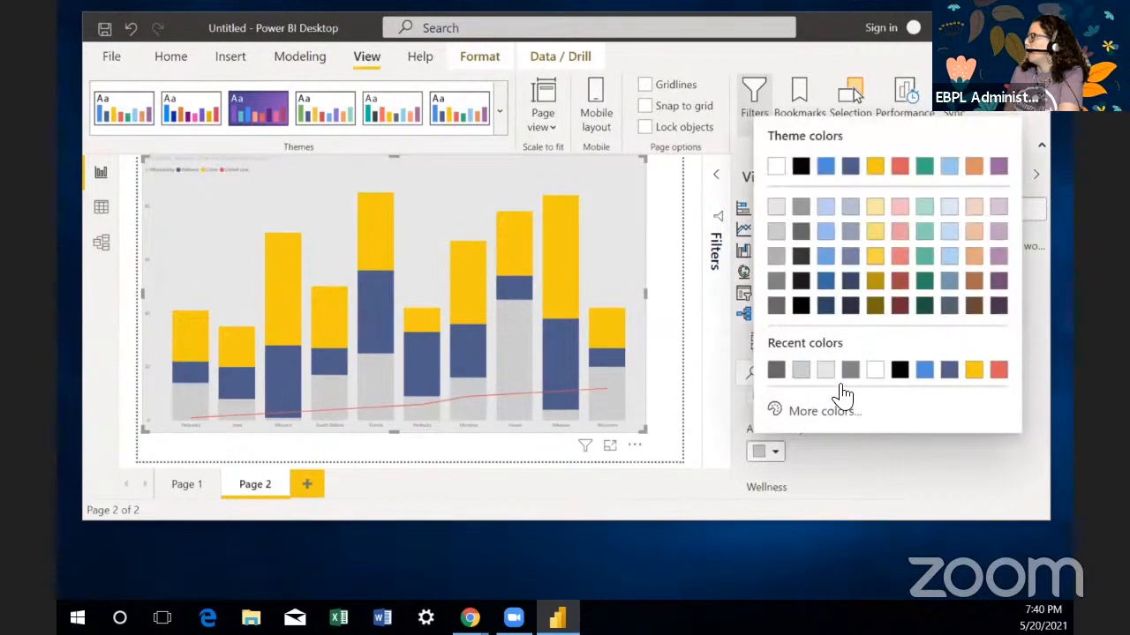
pyautogui.click(830, 373)
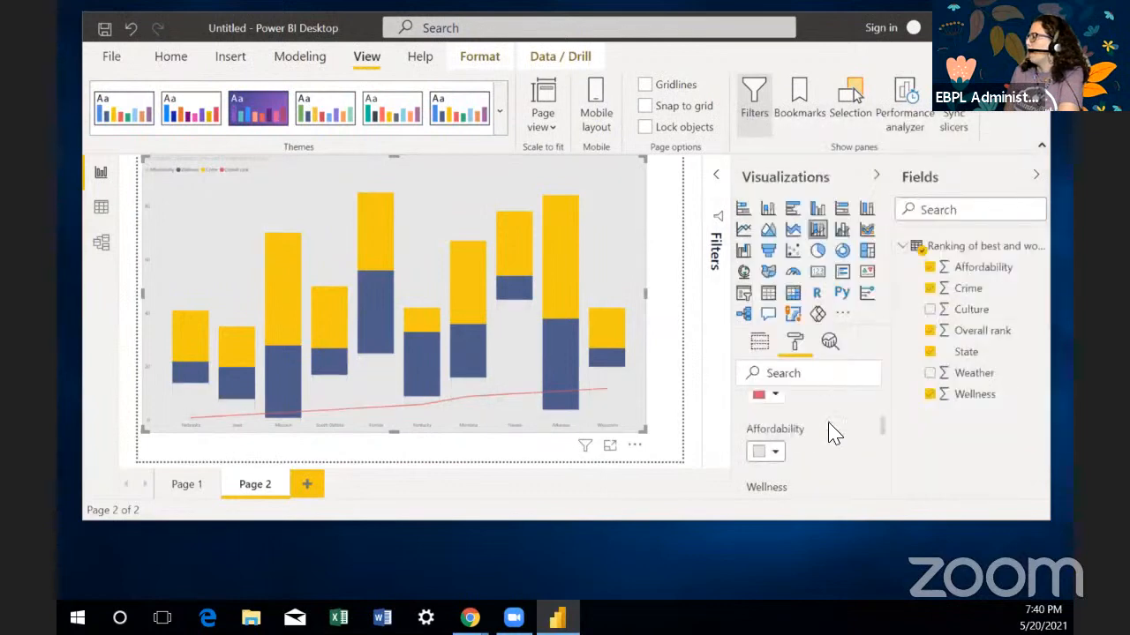
pyautogui.click(777, 455)
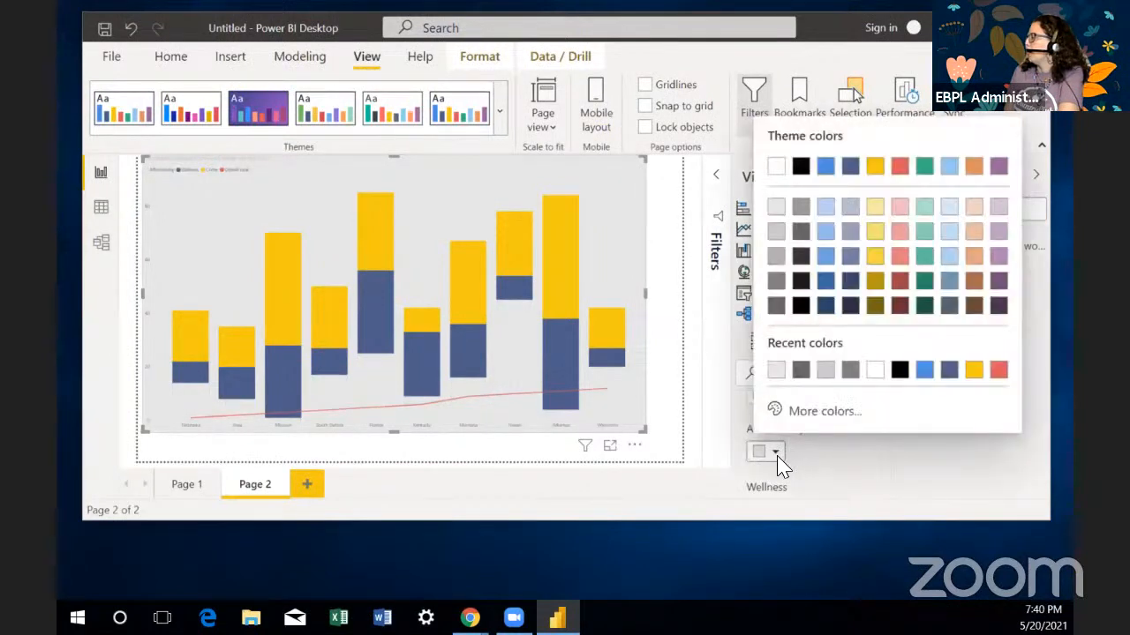
pyautogui.click(876, 375)
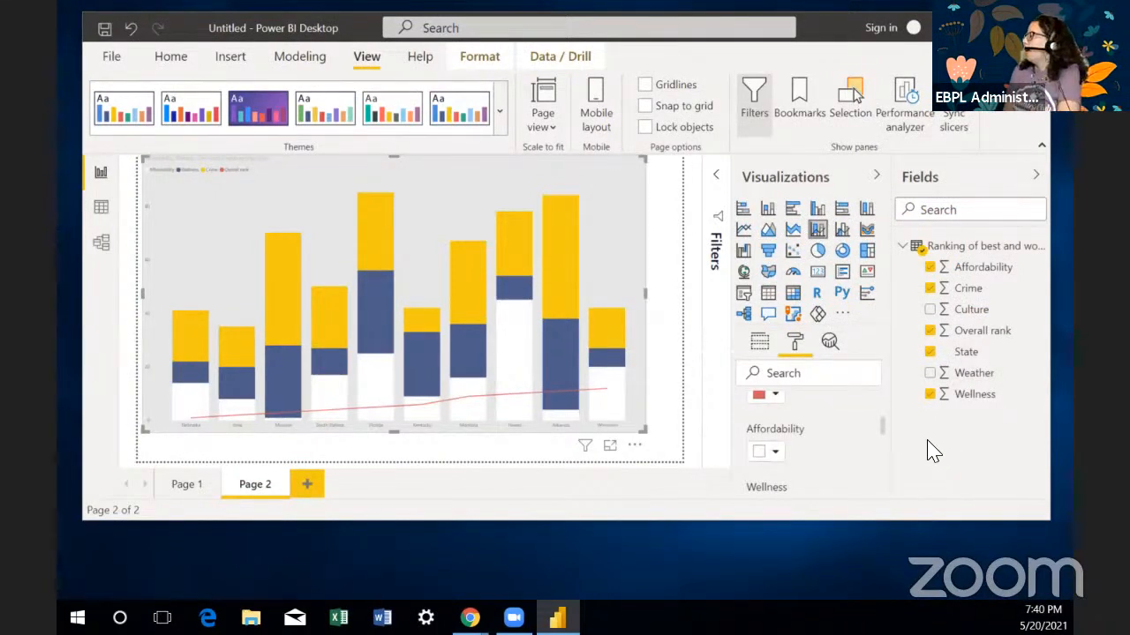
# Step: Set the chart legend's position to Top Center
pyautogui.scroll(4, 888, 431)
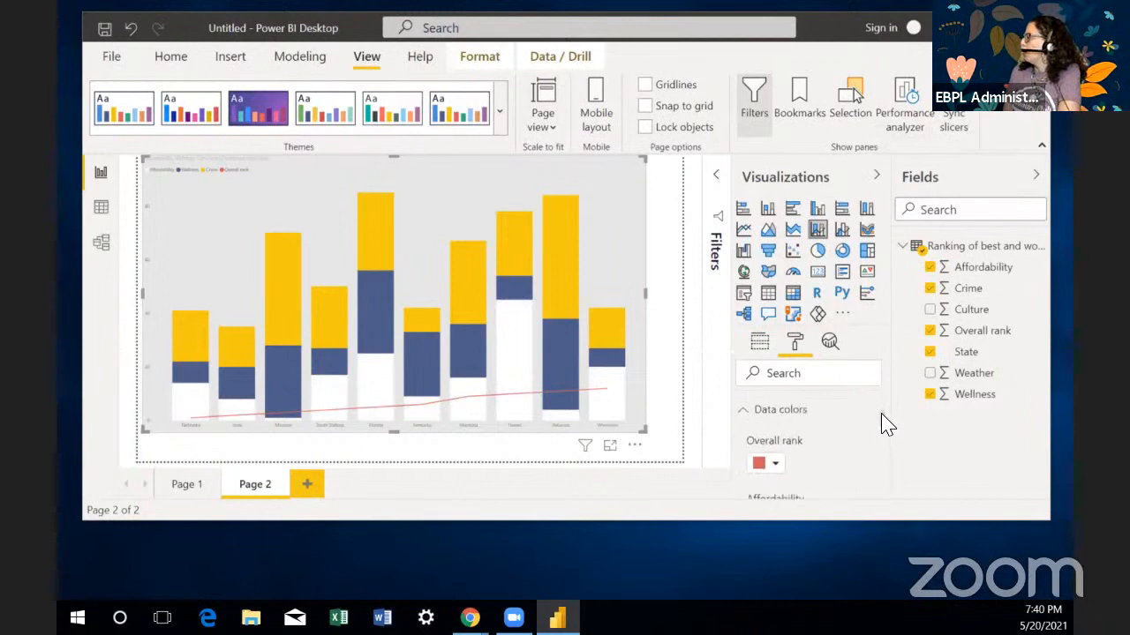
pyautogui.scroll(1, 888, 419)
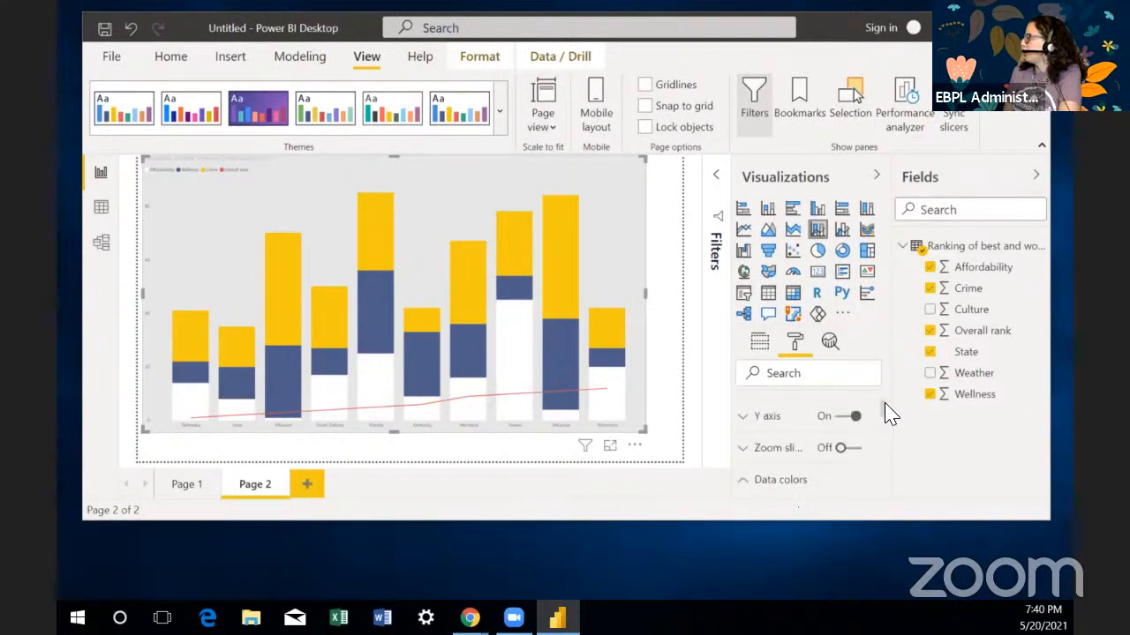
pyautogui.scroll(3, 888, 408)
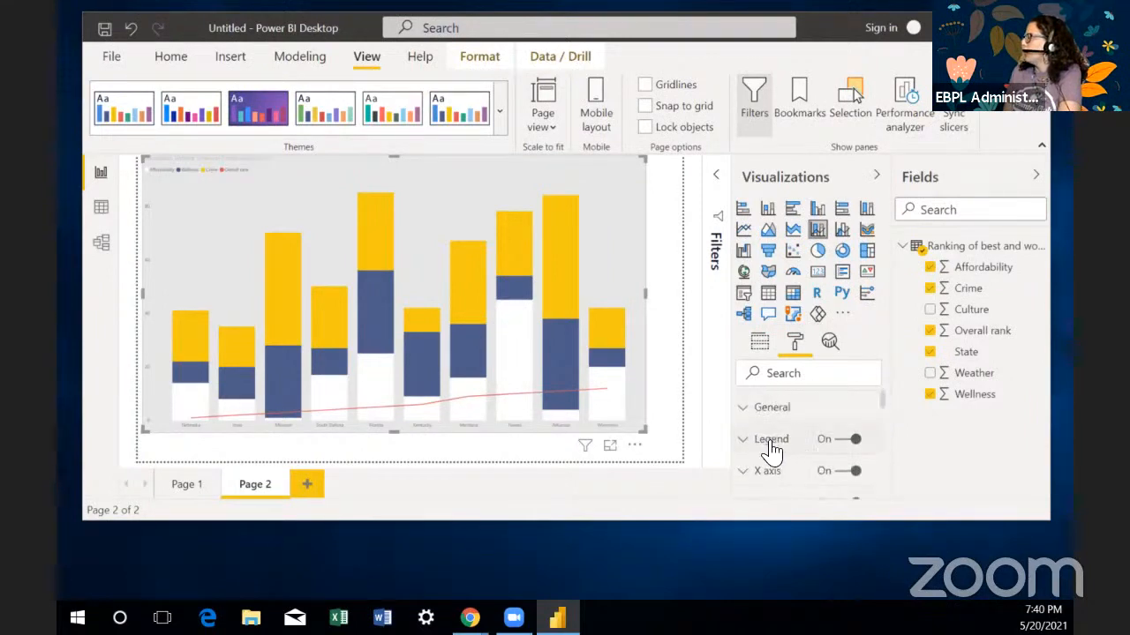
pyautogui.click(770, 439)
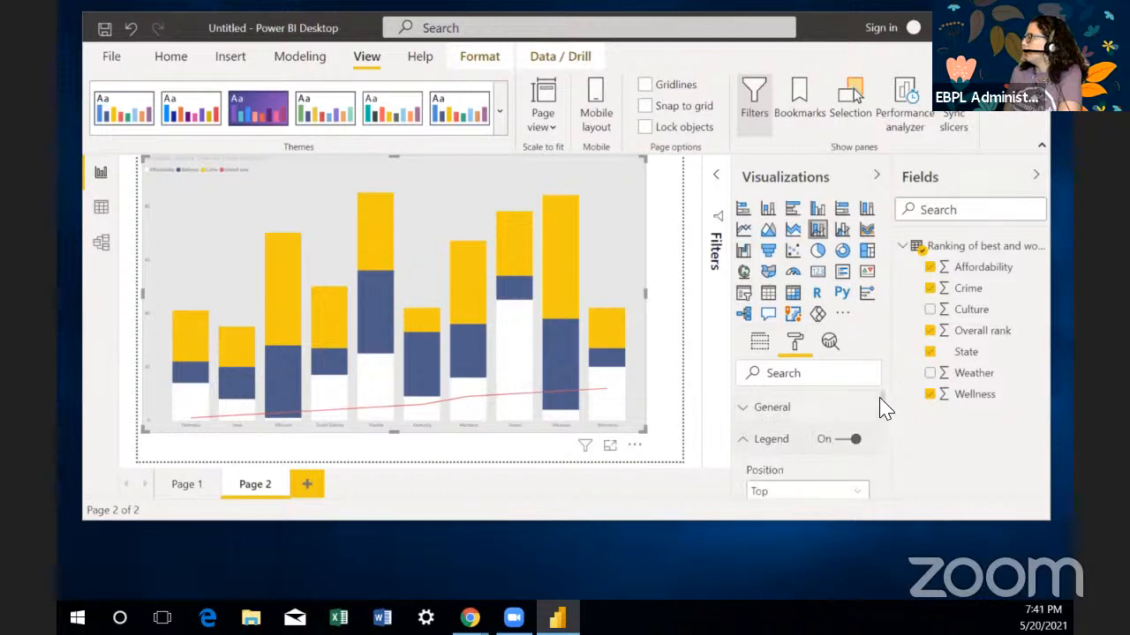
pyautogui.scroll(-1, 885, 408)
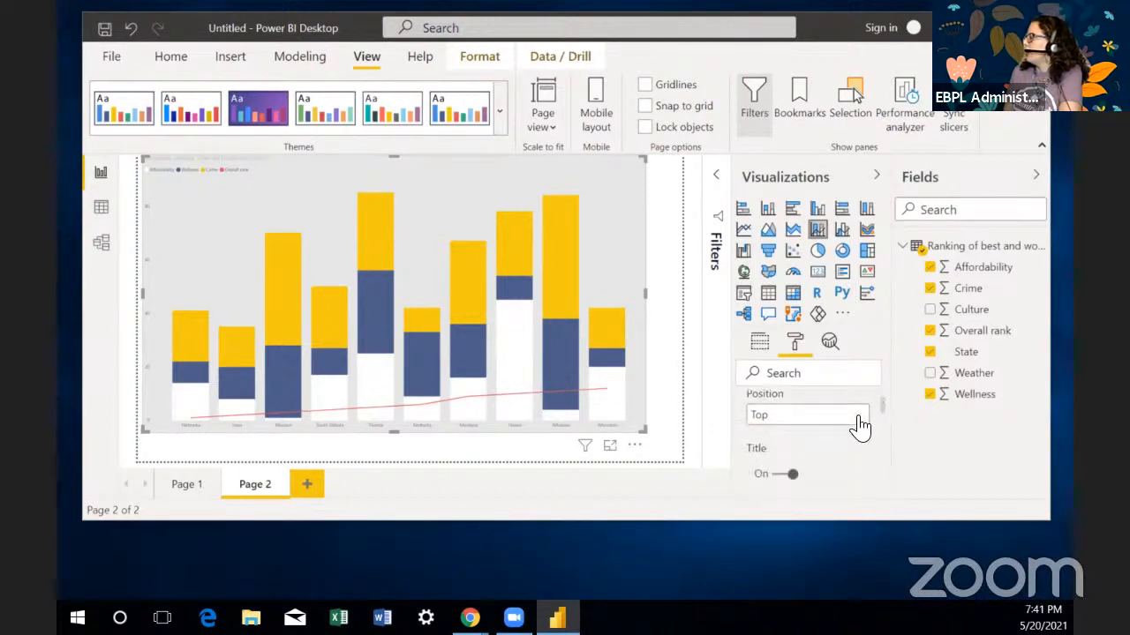
pyautogui.click(858, 420)
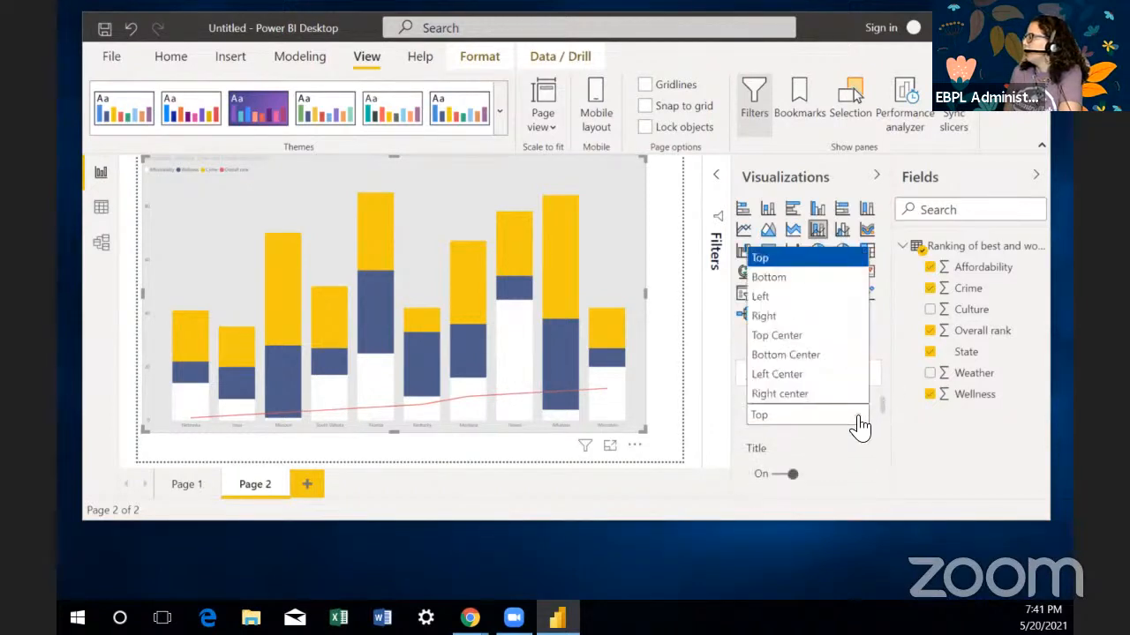
pyautogui.click(777, 335)
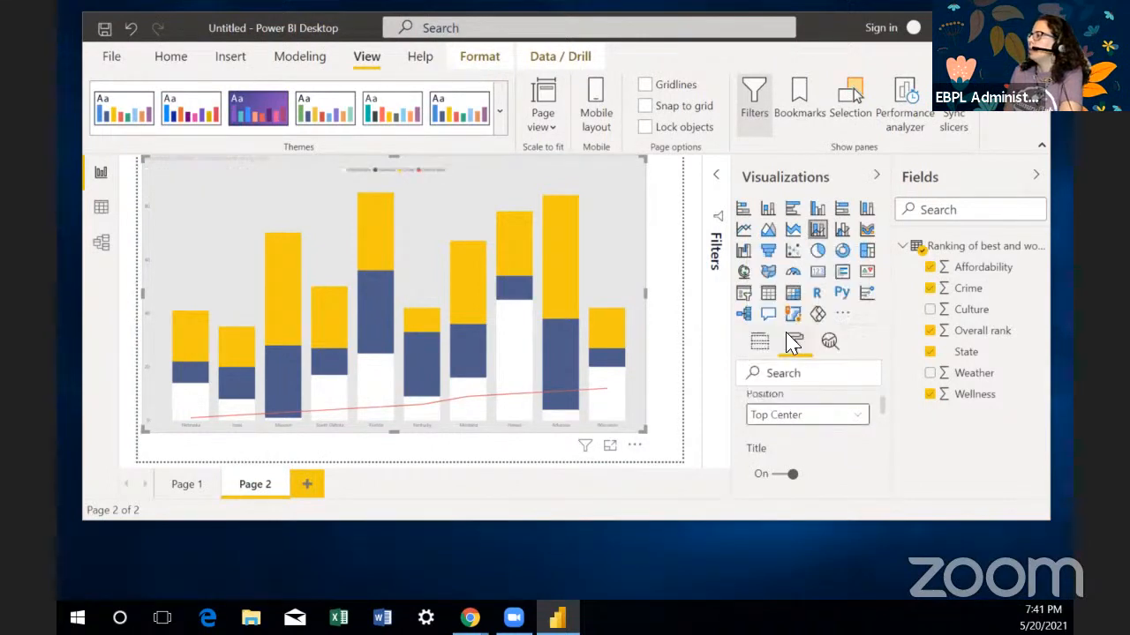
# Step: Enlarge the legend's text in stages, trying 19 pt and 40 pt before settling on 30 pt
pyautogui.scroll(-2, 886, 408)
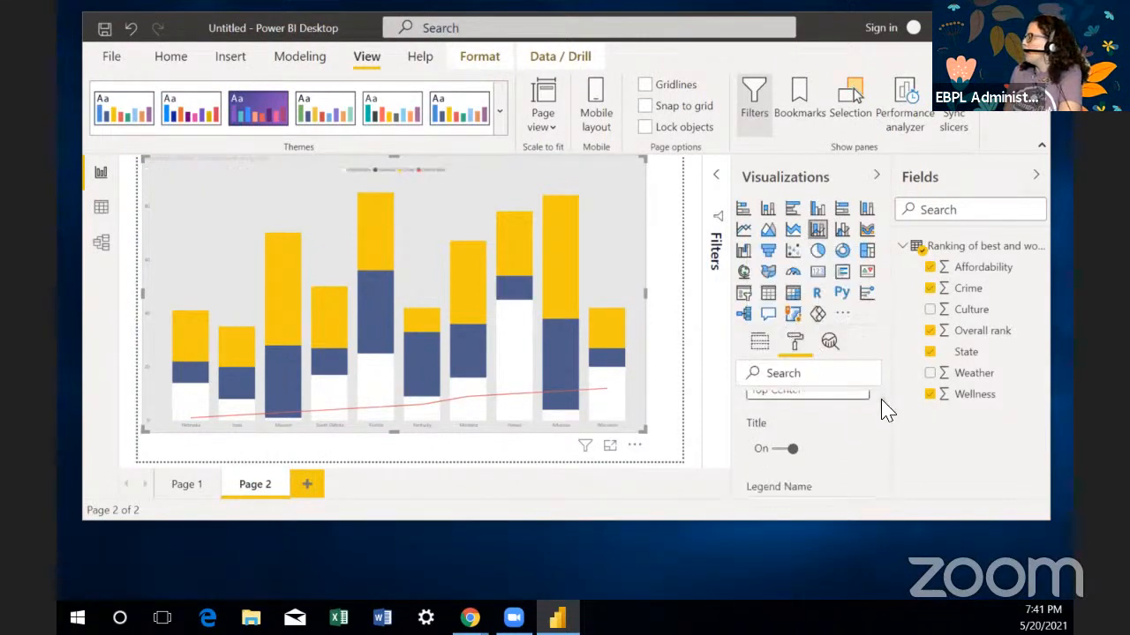
pyautogui.scroll(3, 887, 409)
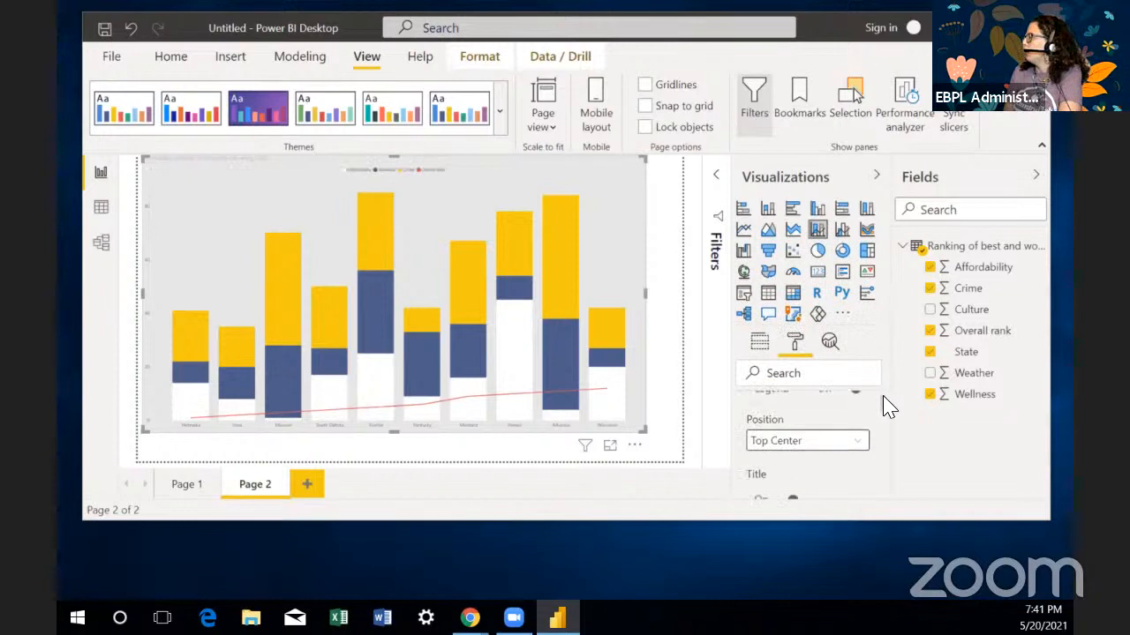
pyautogui.scroll(1, 888, 408)
pyautogui.scroll(-3, 890, 412)
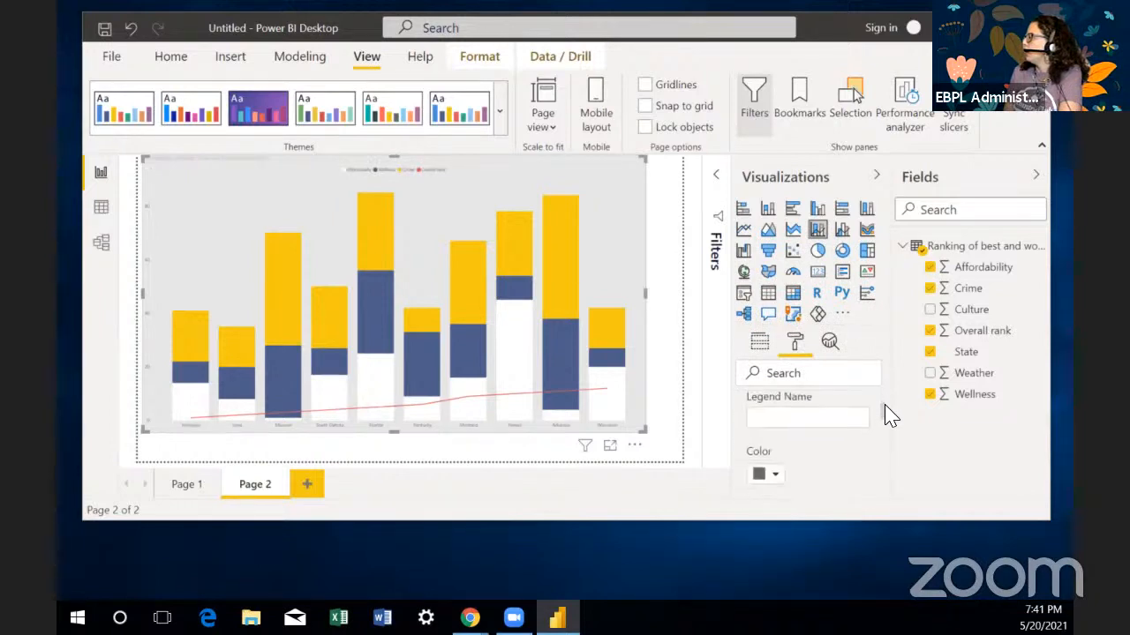
pyautogui.scroll(1, 889, 411)
pyautogui.scroll(-4, 888, 417)
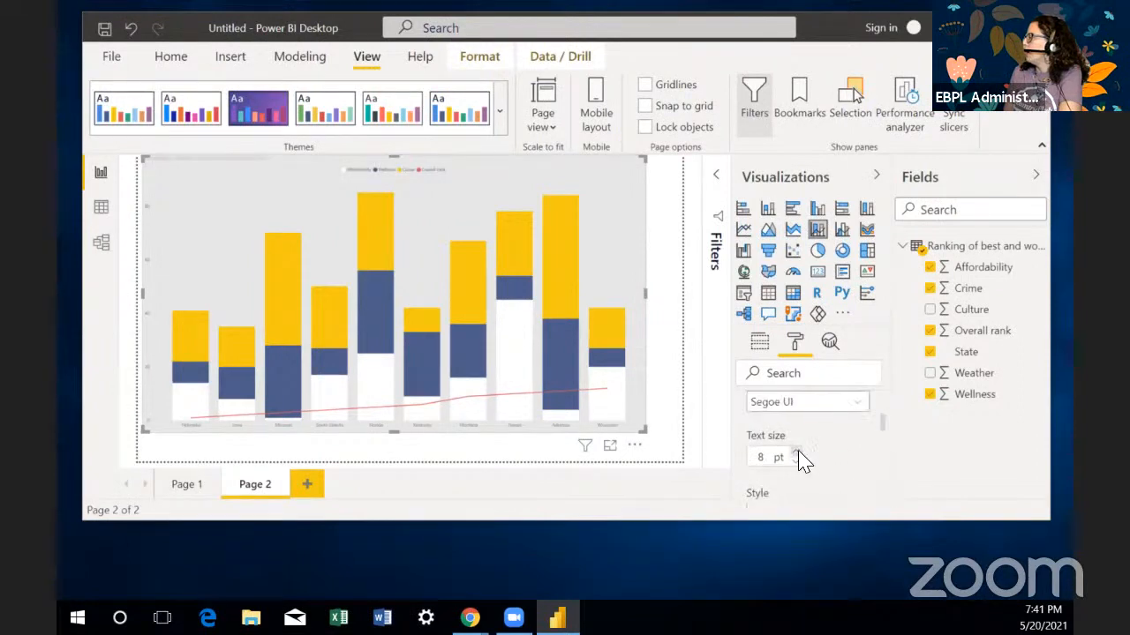
pyautogui.click(797, 452)
pyautogui.click(797, 452)
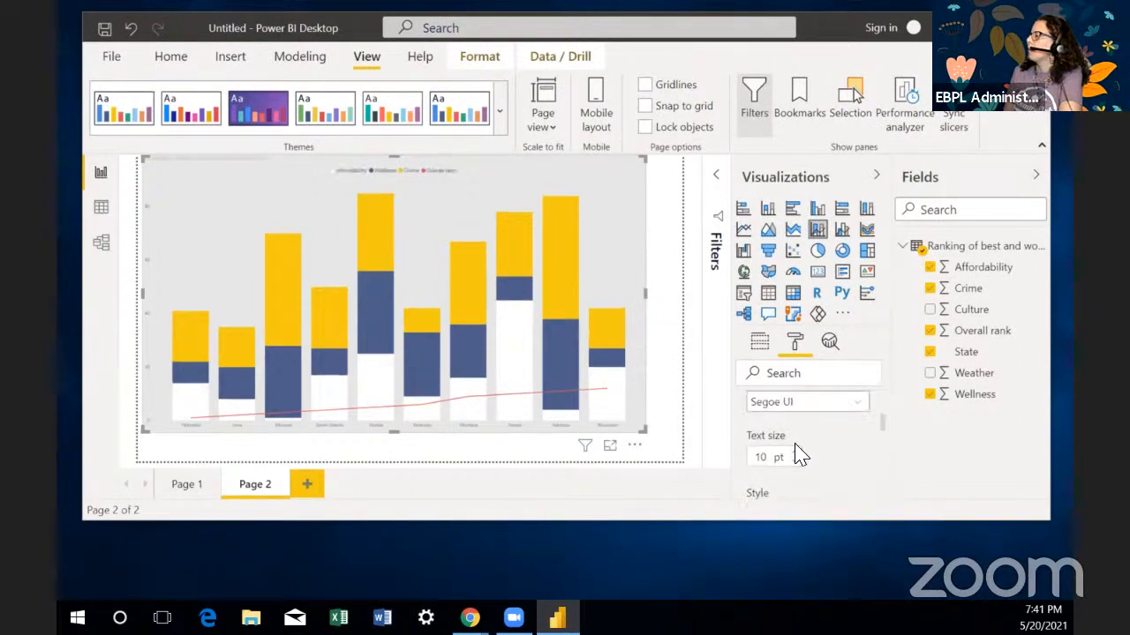
pyautogui.click(797, 451)
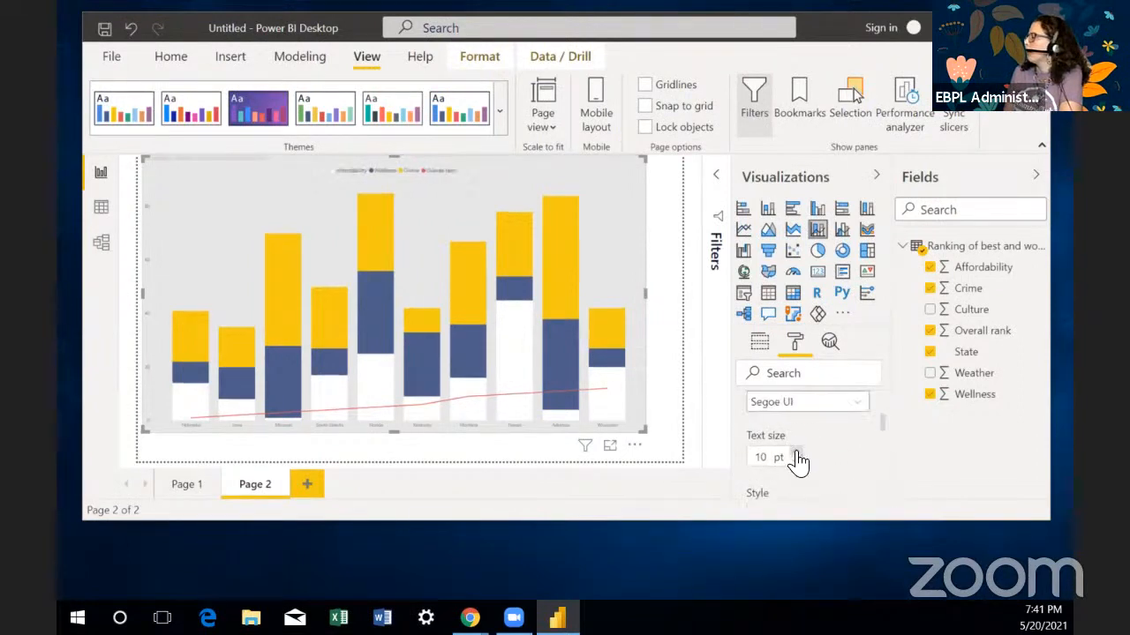
pyautogui.click(797, 452)
pyautogui.click(797, 452)
pyautogui.click(797, 452)
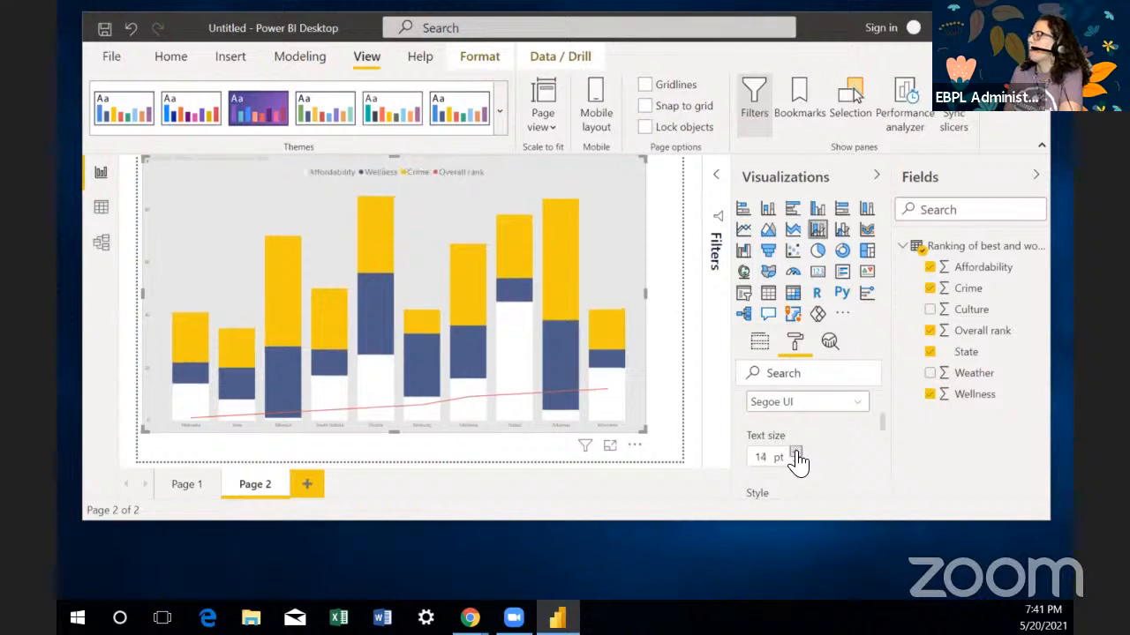
pyautogui.click(797, 452)
pyautogui.click(797, 451)
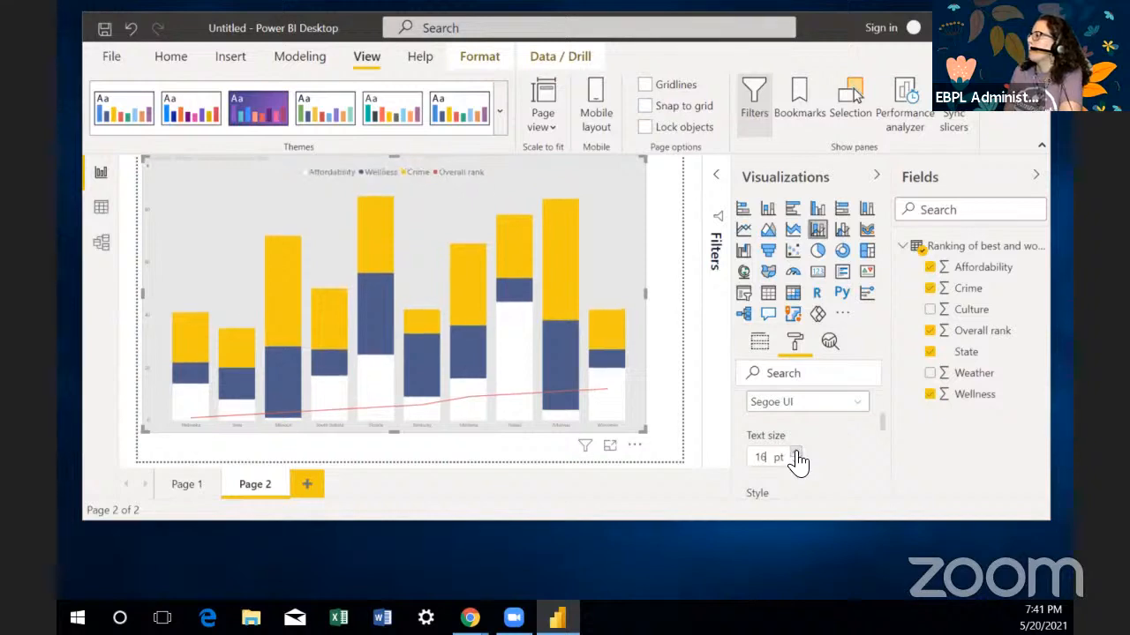
pyautogui.click(797, 452)
pyautogui.click(797, 452)
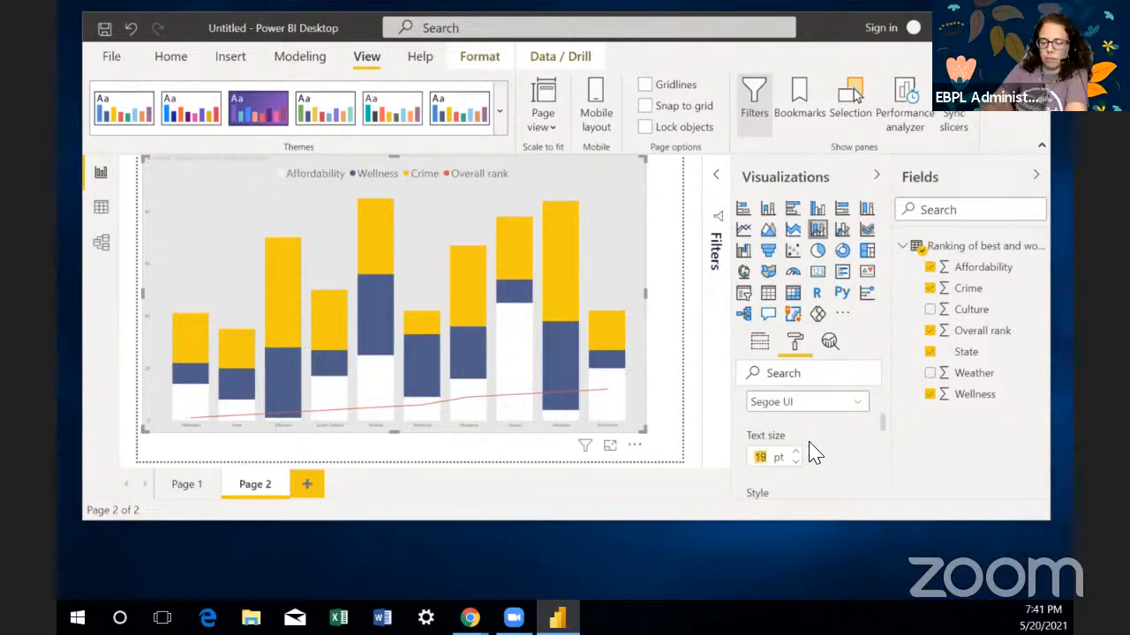
pyautogui.write('40')
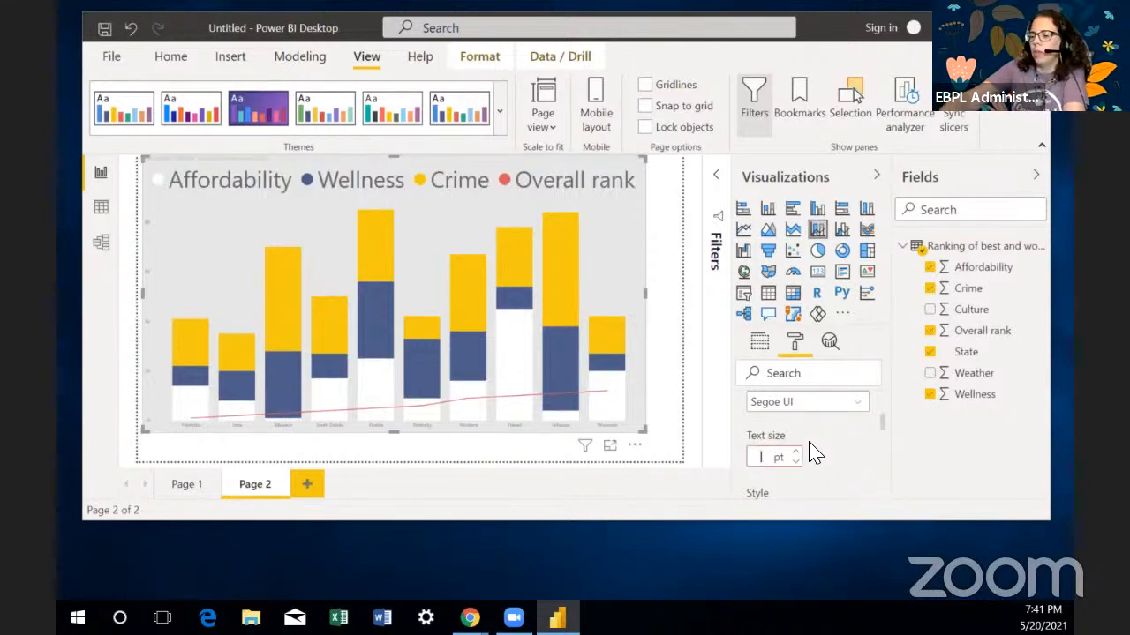
pyautogui.write('0')
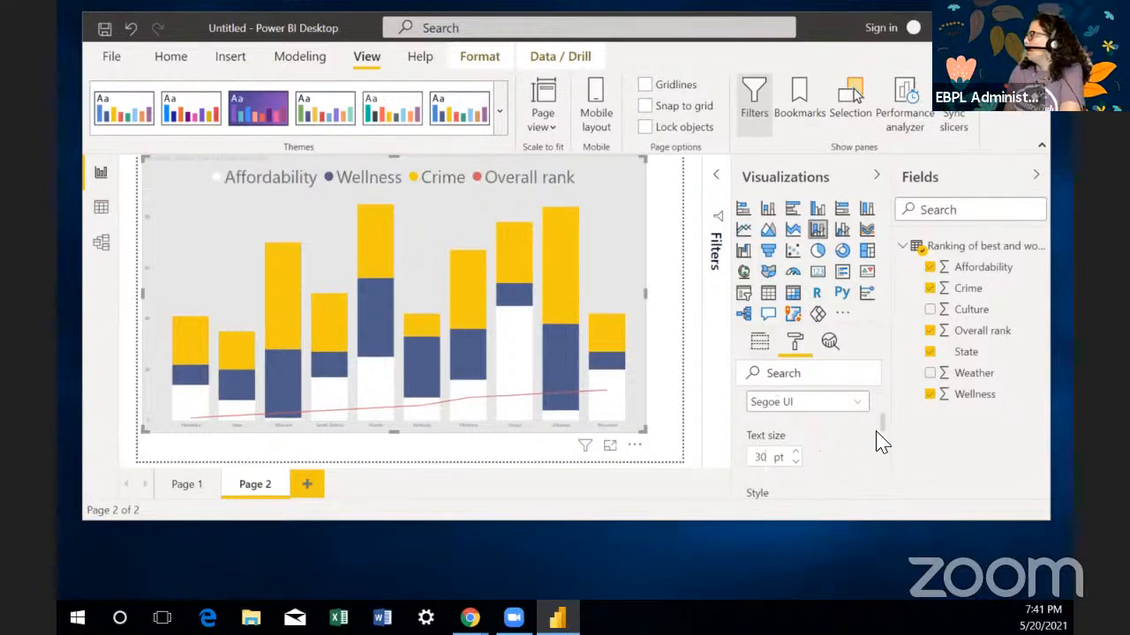
# Step: Look into the chart's General settings, close them again and collapse the data colors section
pyautogui.scroll(5, 880, 424)
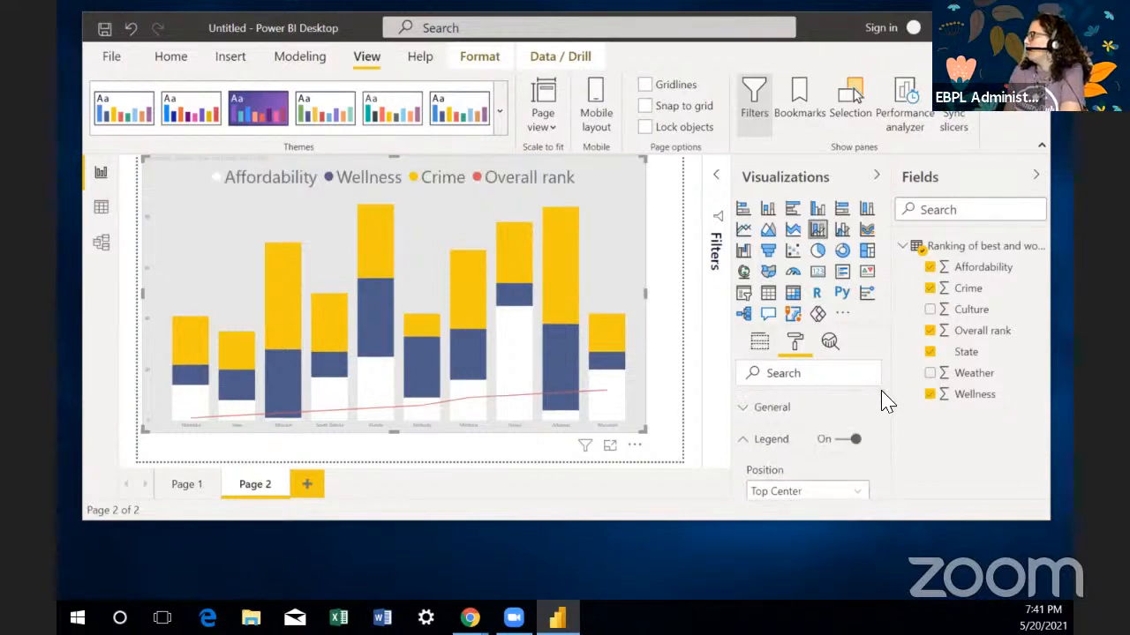
pyautogui.click(745, 414)
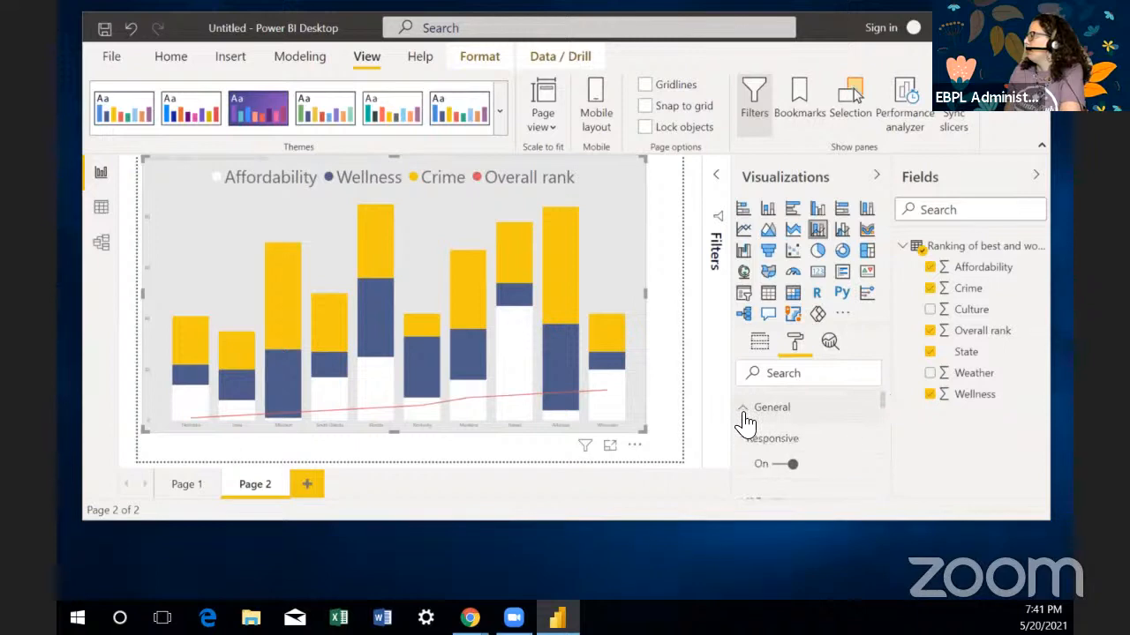
pyautogui.click(745, 414)
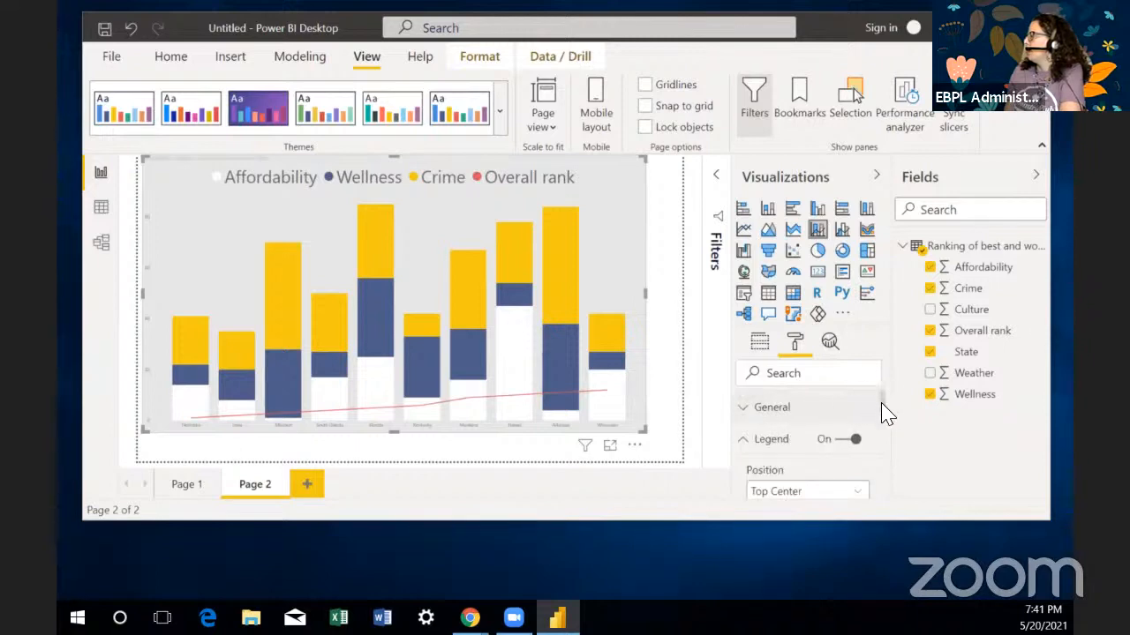
pyautogui.moveTo(882, 408); pyautogui.dragTo(887, 441)
pyautogui.click(764, 428)
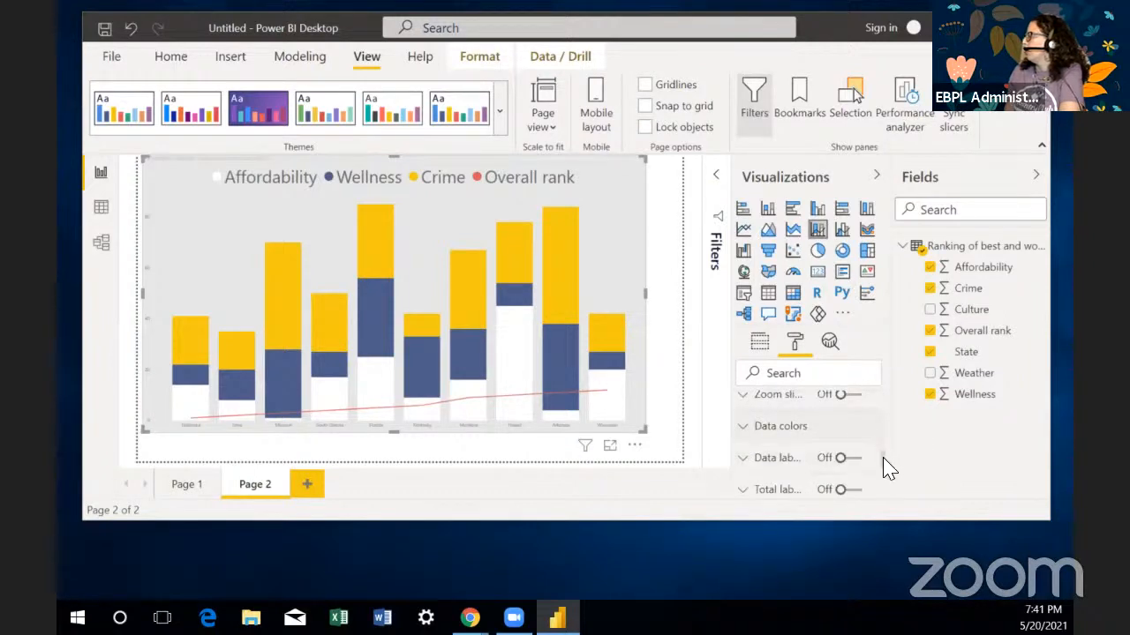
# Step: Center the chart title and set its text size to 30 pt
pyautogui.scroll(-5, 883, 472)
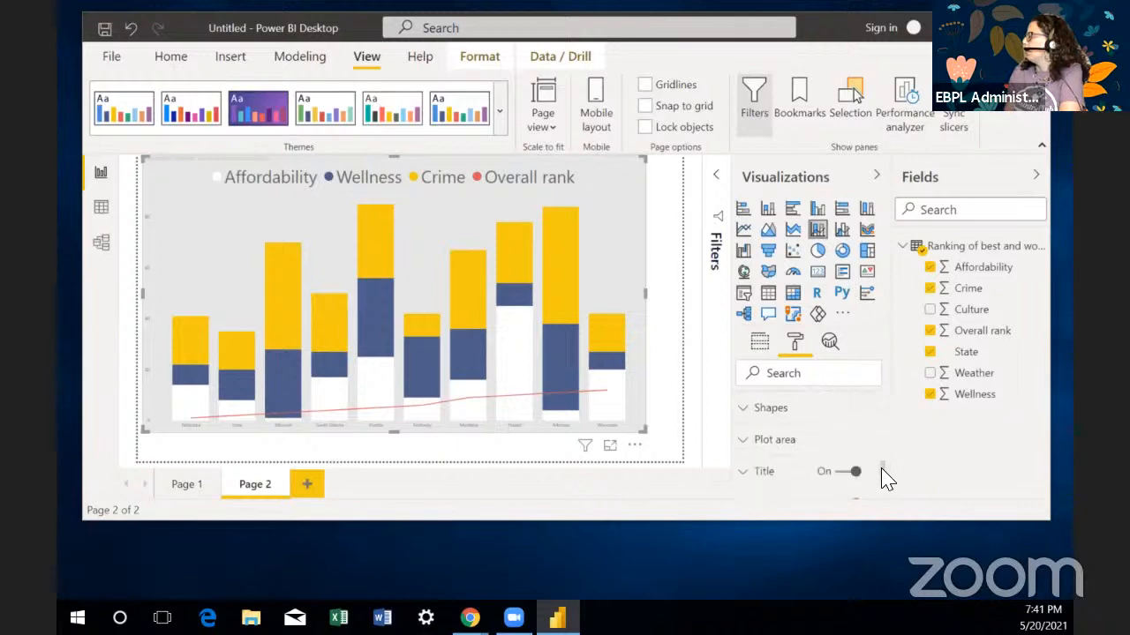
pyautogui.click(772, 433)
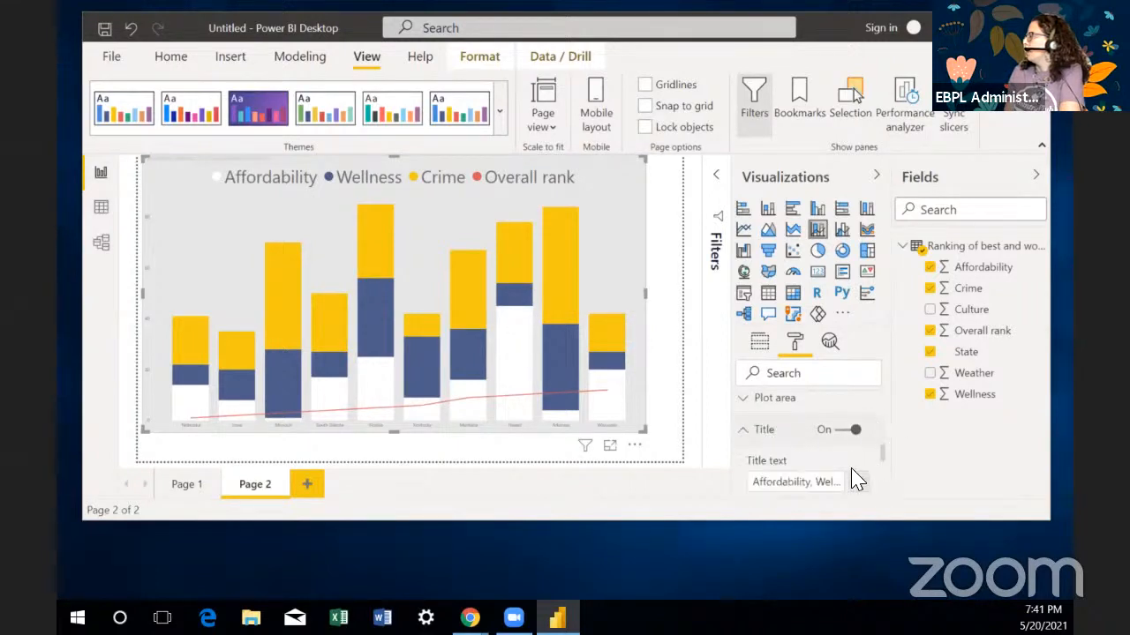
pyautogui.scroll(-3, 887, 459)
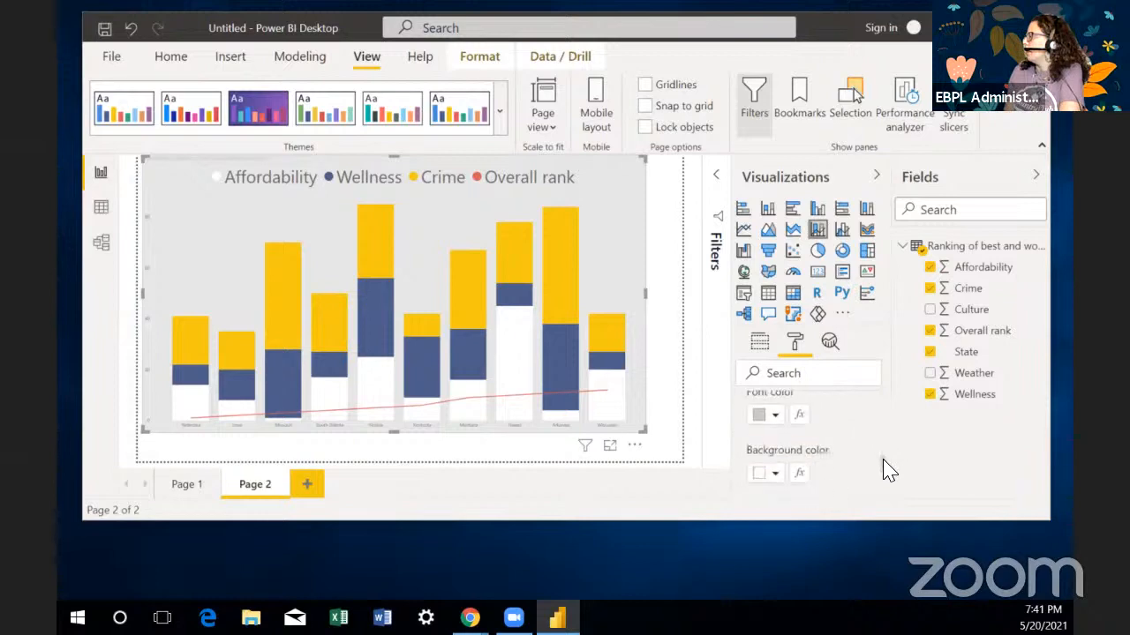
pyautogui.scroll(-1, 883, 477)
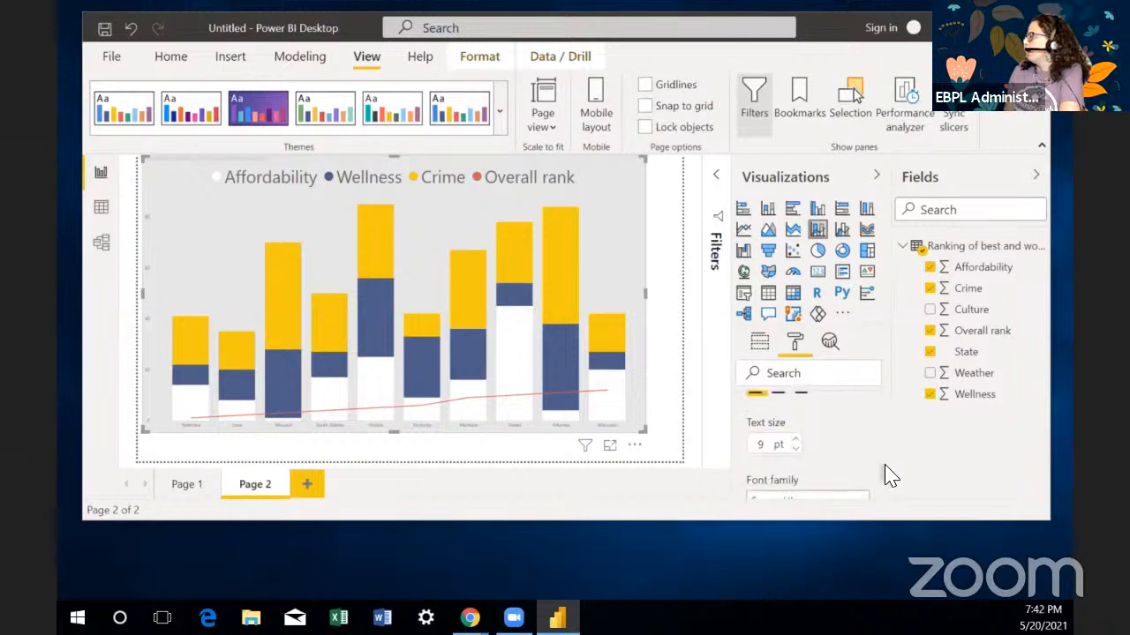
pyautogui.scroll(-2, 887, 476)
pyautogui.scroll(3, 887, 471)
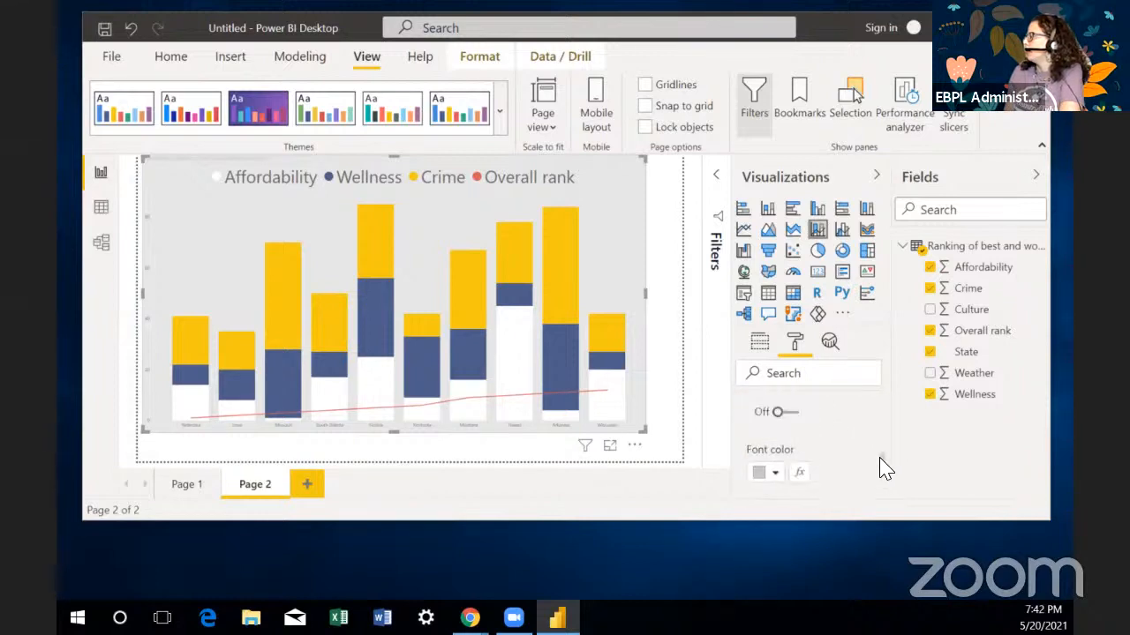
pyautogui.scroll(-2, 889, 470)
pyautogui.scroll(-3, 888, 472)
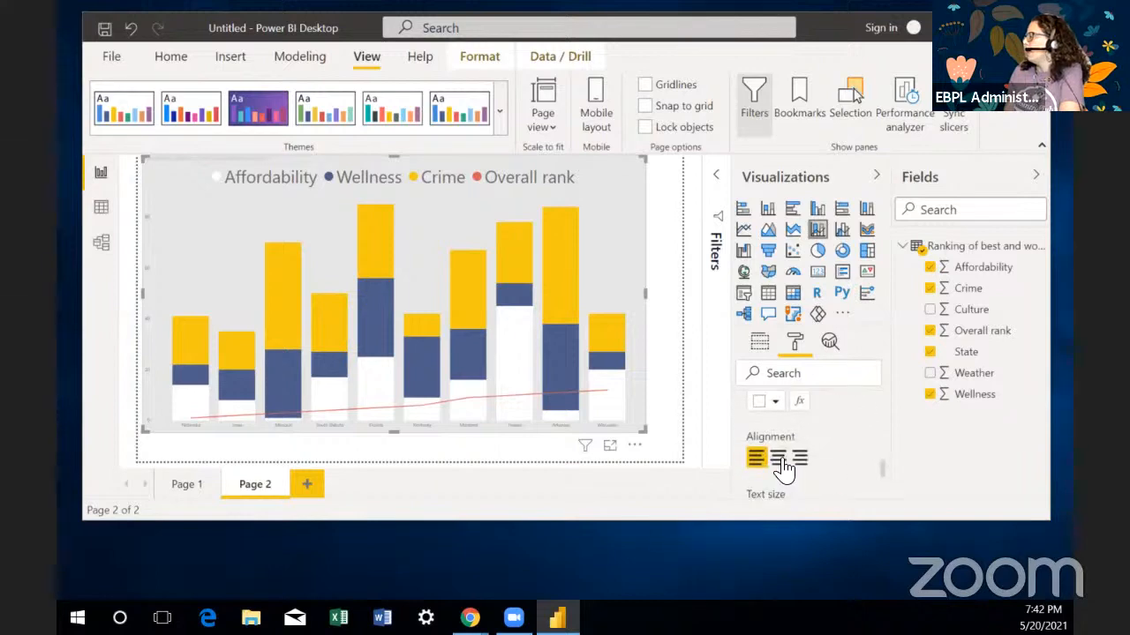
pyautogui.click(779, 459)
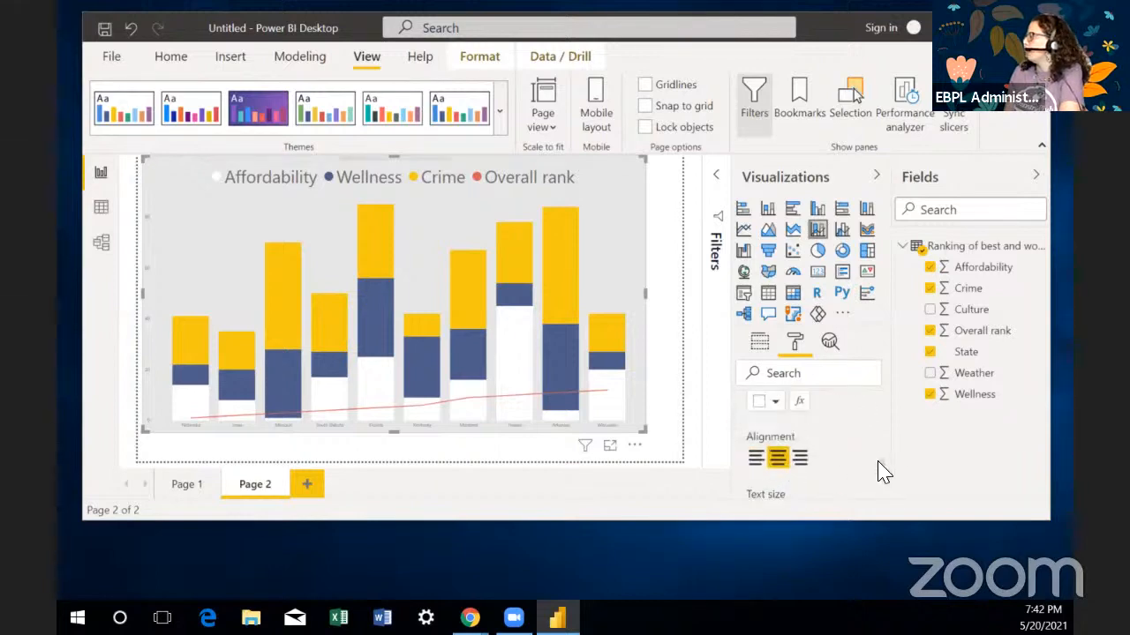
pyautogui.scroll(-2, 883, 473)
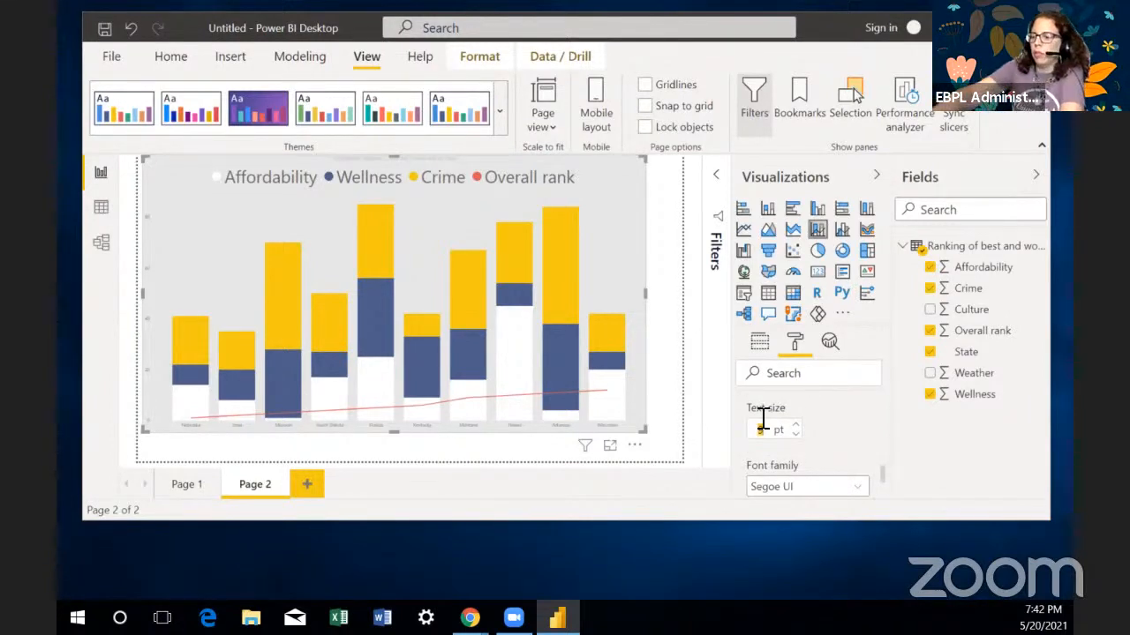
pyautogui.write('30')
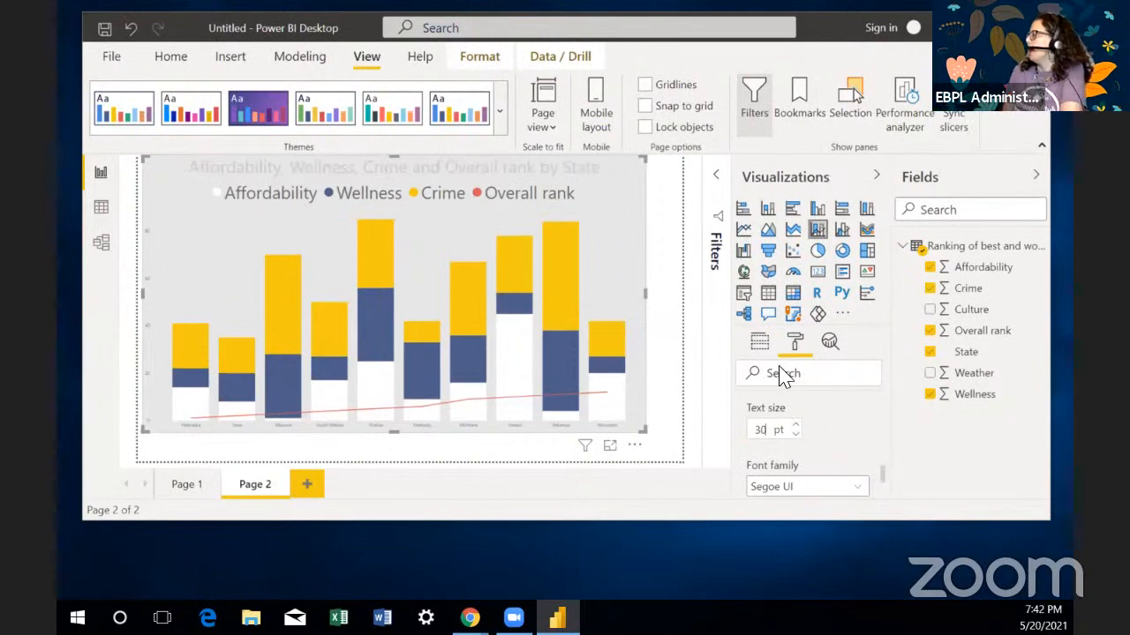
# Step: Set the chart title's font color to dark green after trying white
pyautogui.scroll(2, 879, 479)
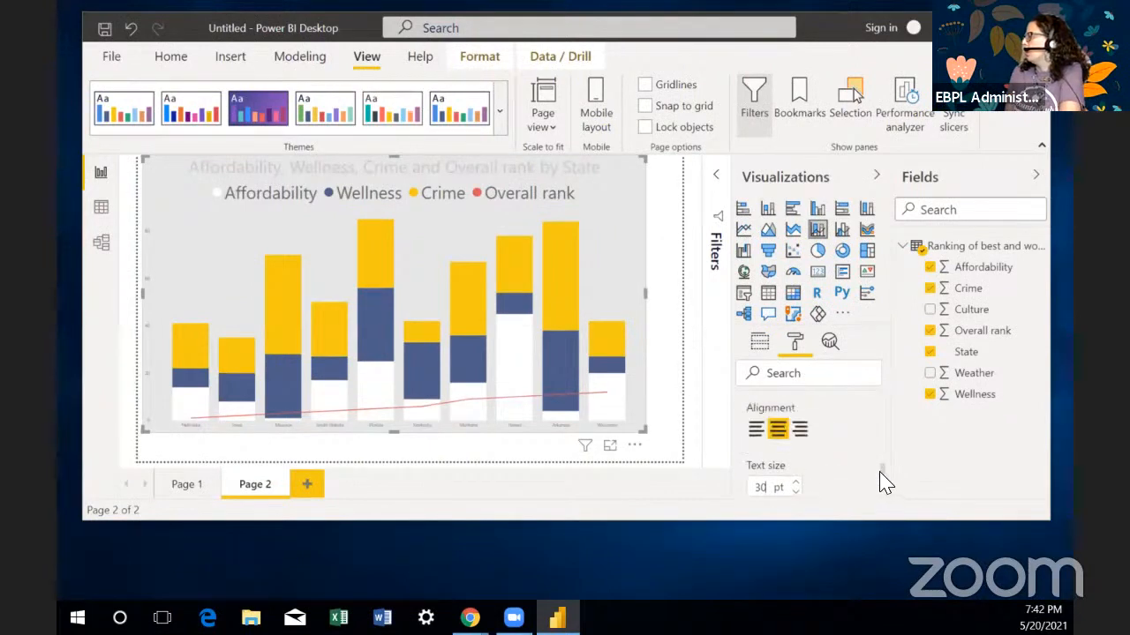
pyautogui.scroll(-3, 882, 476)
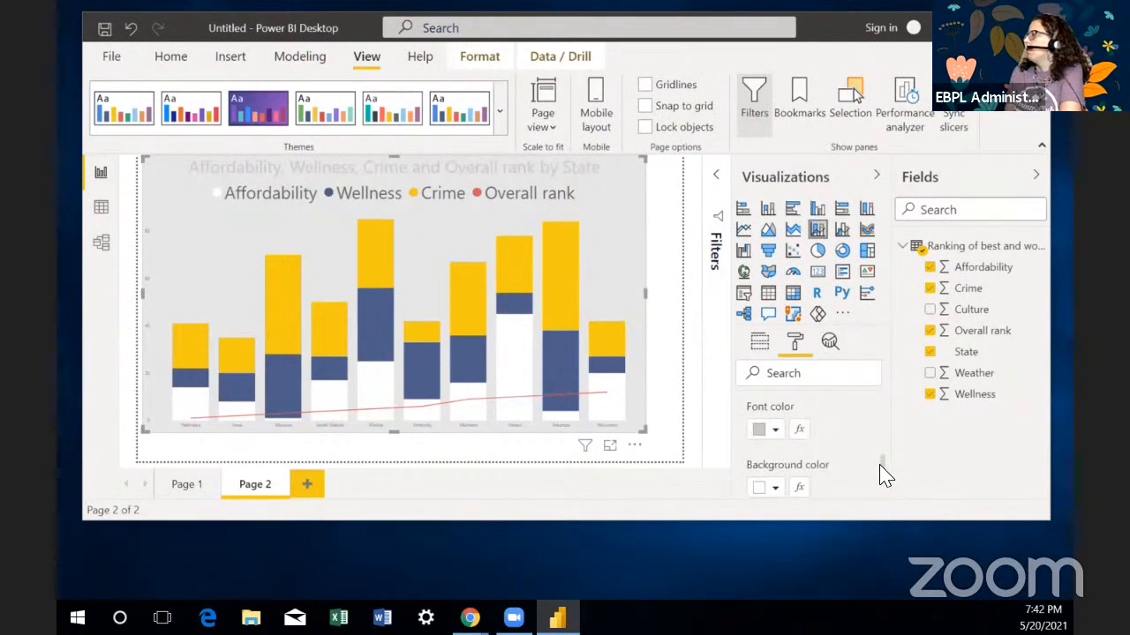
pyautogui.scroll(1, 883, 474)
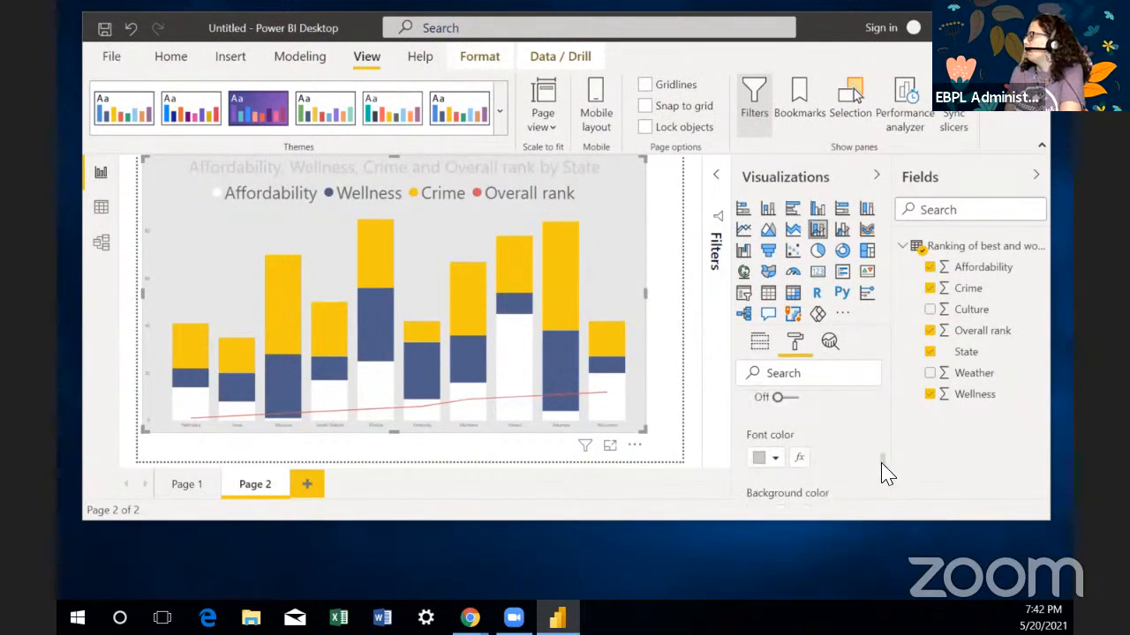
pyautogui.click(776, 460)
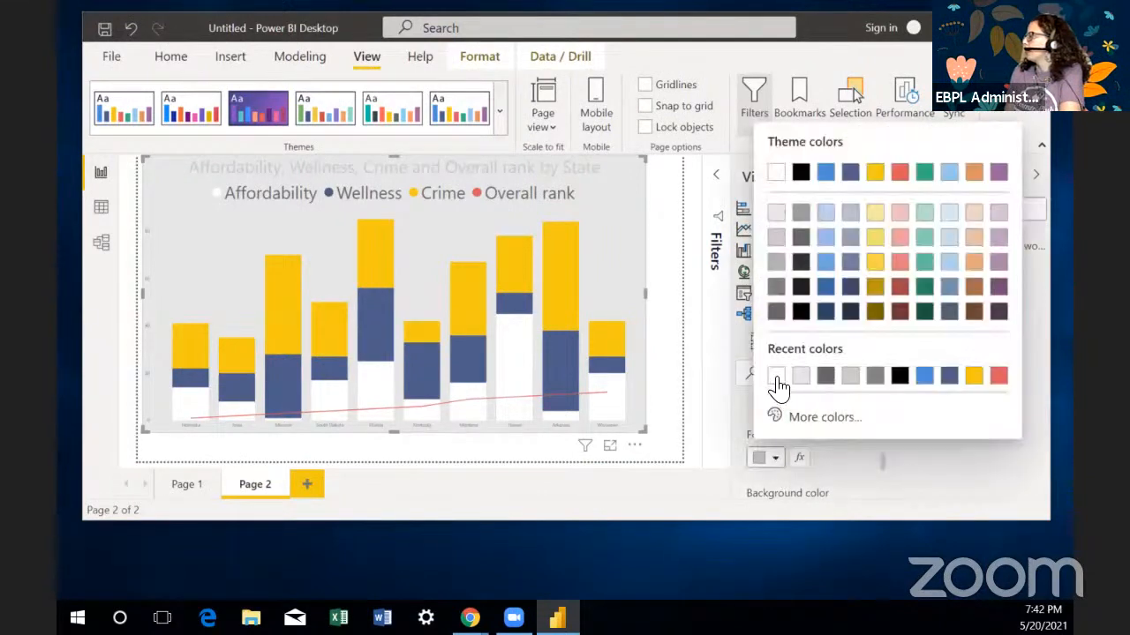
pyautogui.click(776, 376)
pyautogui.click(775, 459)
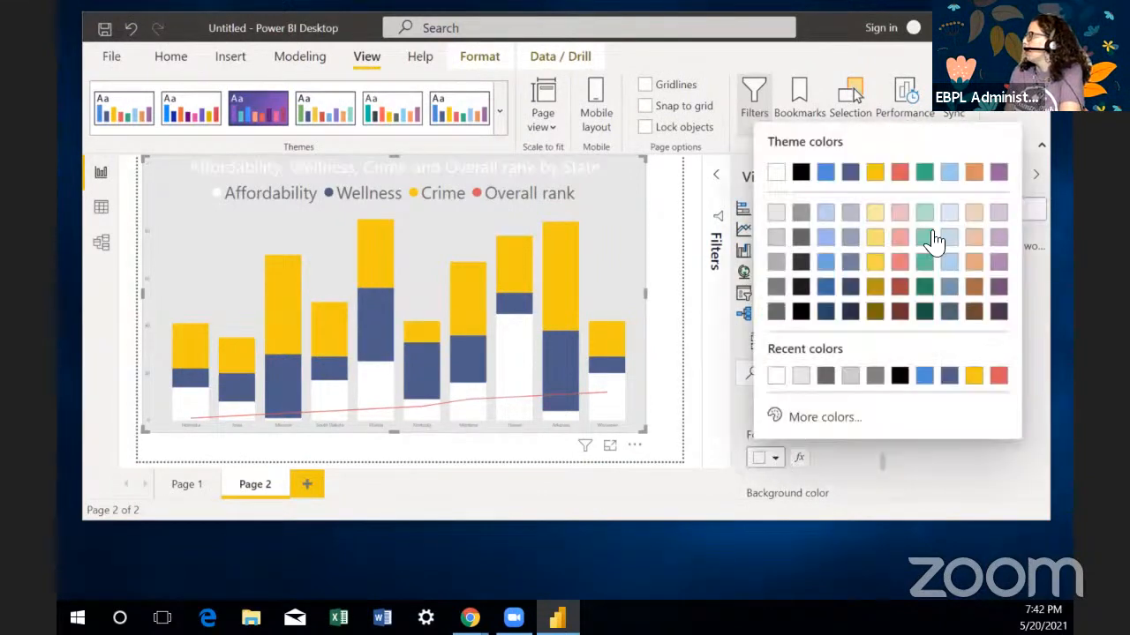
pyautogui.click(924, 287)
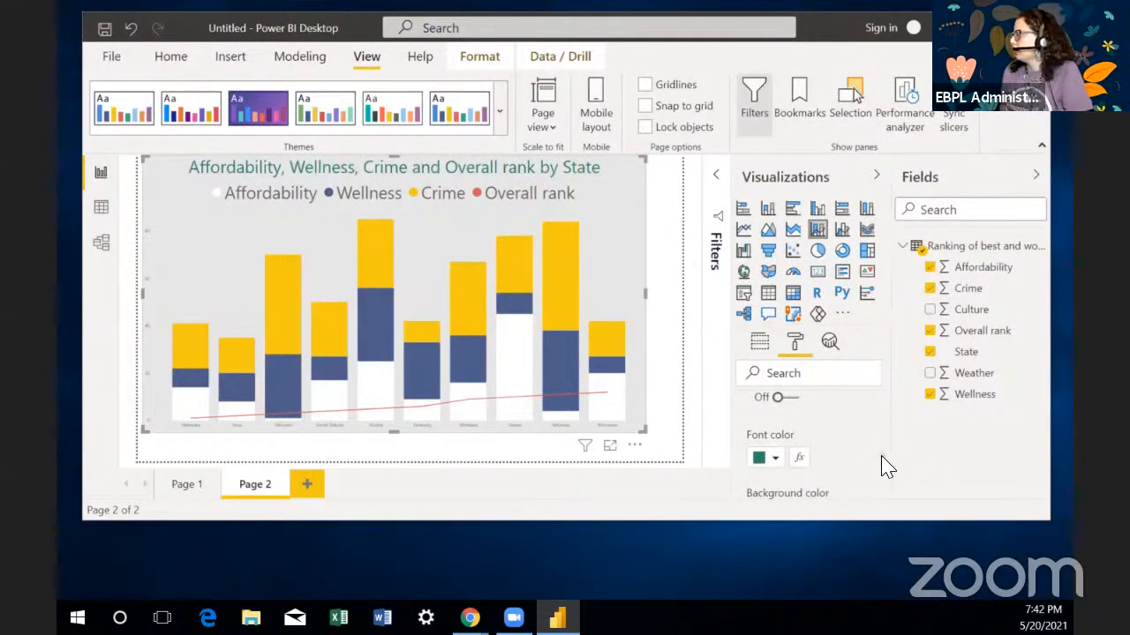
# Step: Examine the chart's tooltip settings and the sections around them
pyautogui.scroll(-10, 888, 468)
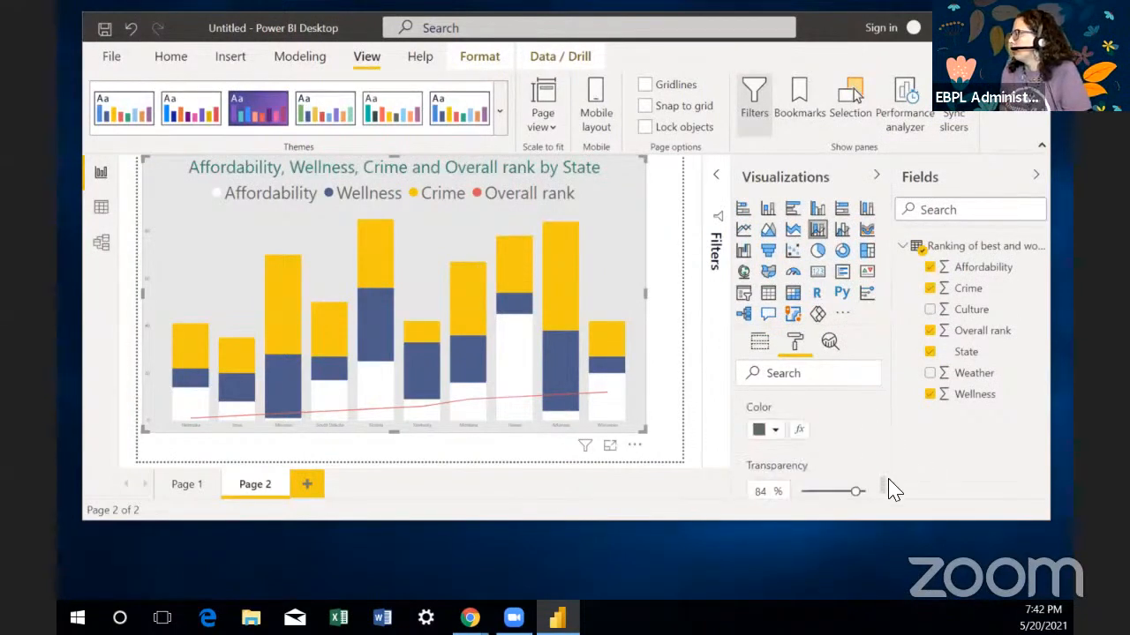
pyautogui.scroll(-5, 892, 491)
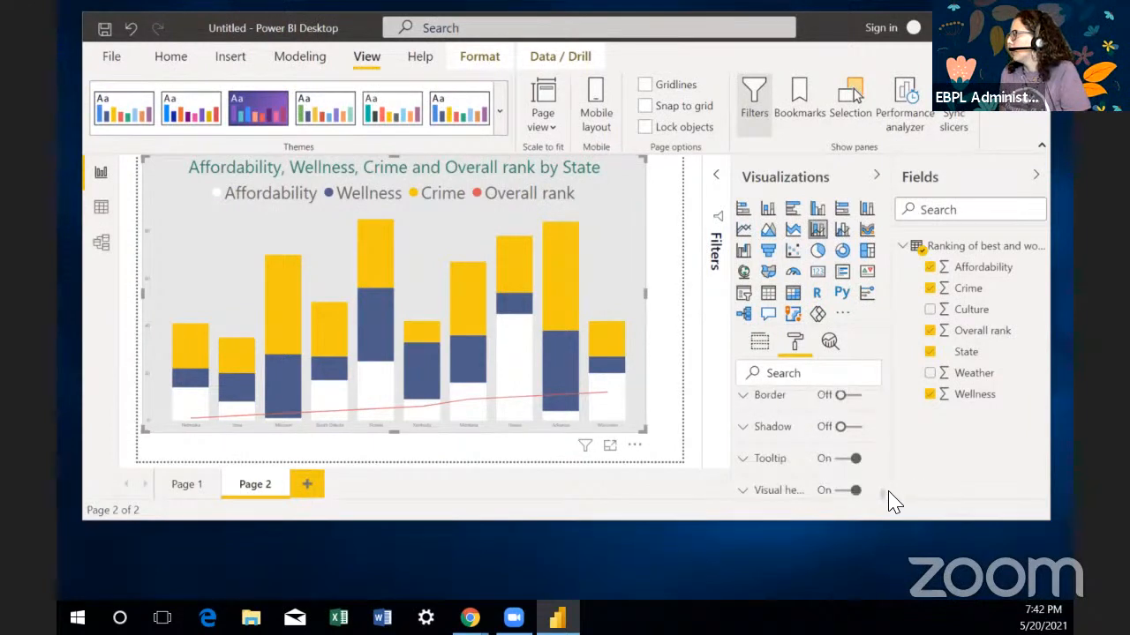
pyautogui.click(771, 459)
pyautogui.scroll(-3, 888, 481)
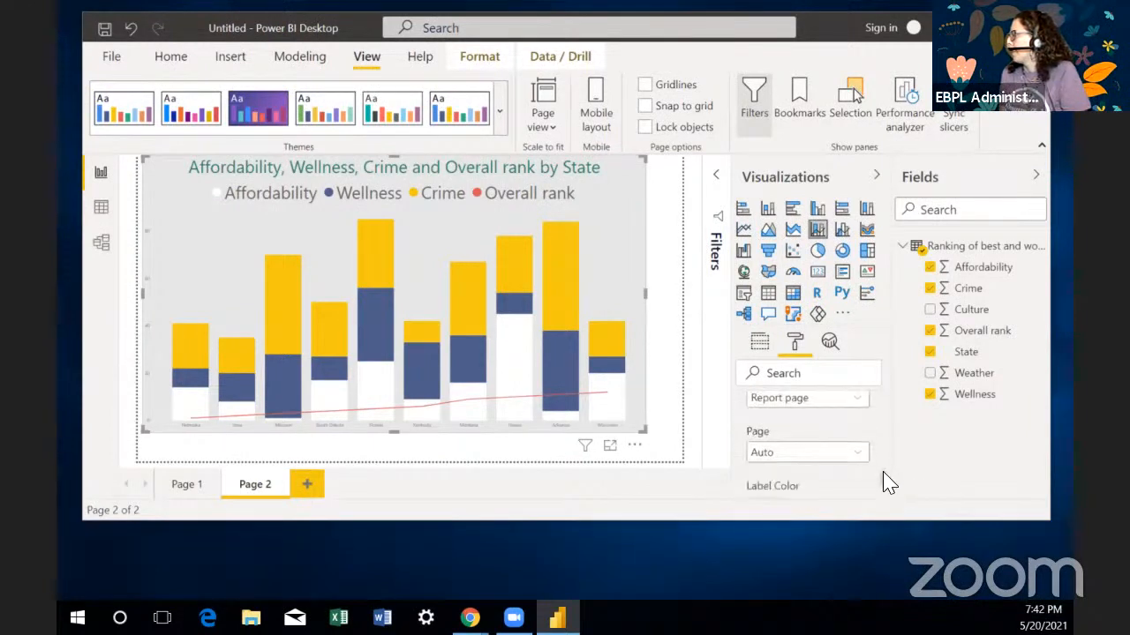
pyautogui.scroll(-1, 889, 483)
pyautogui.scroll(-5, 889, 485)
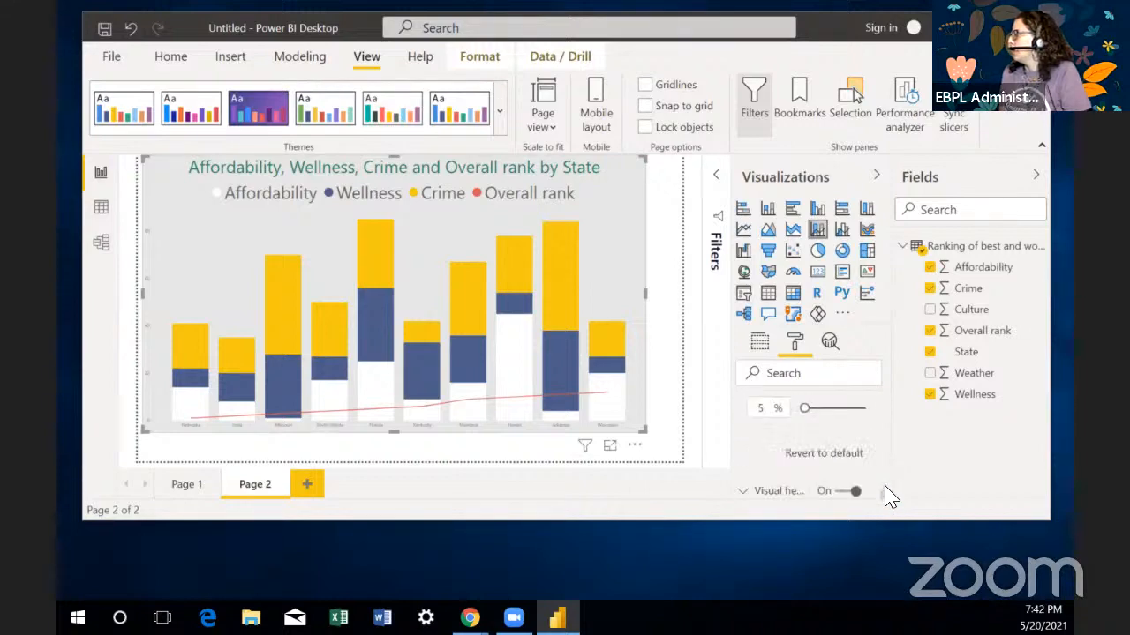
pyautogui.scroll(8, 886, 481)
pyautogui.scroll(4, 882, 466)
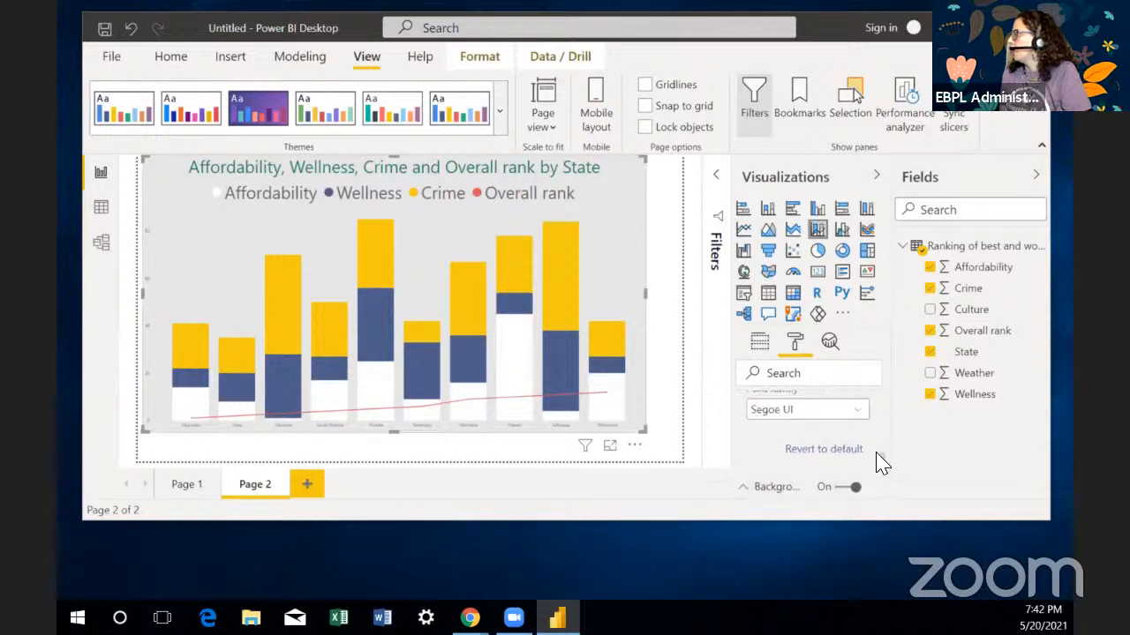
# Step: Examine the chart's Shapes options, including the shade area and stepped line settings
pyautogui.scroll(5, 882, 455)
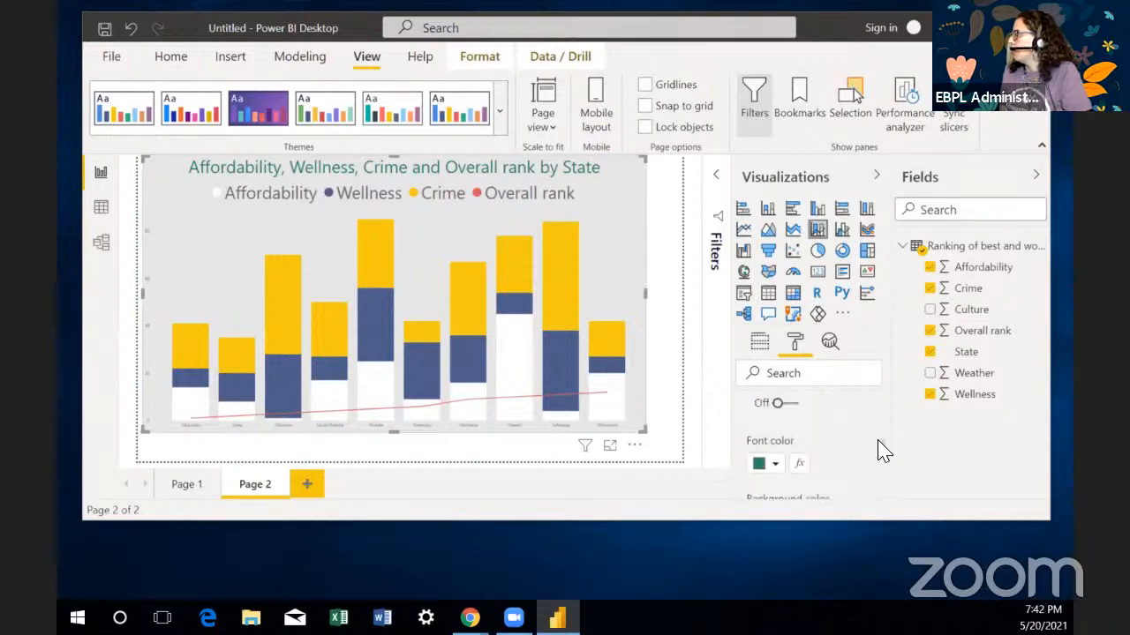
pyautogui.scroll(-1, 883, 446)
pyautogui.scroll(3, 885, 441)
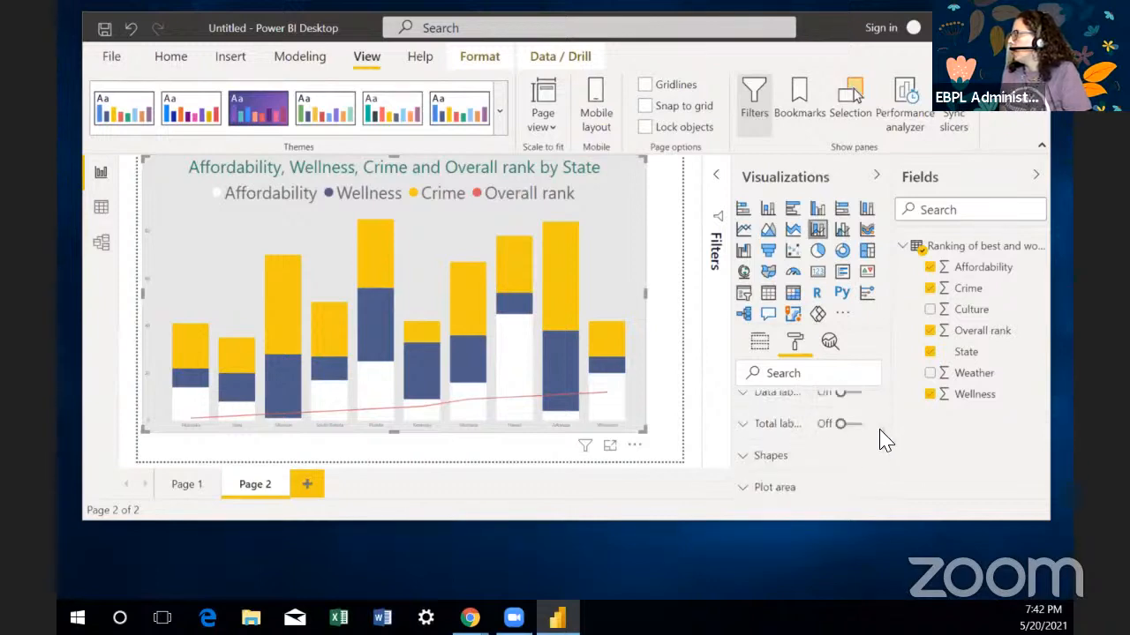
pyautogui.click(793, 460)
pyautogui.scroll(-5, 886, 450)
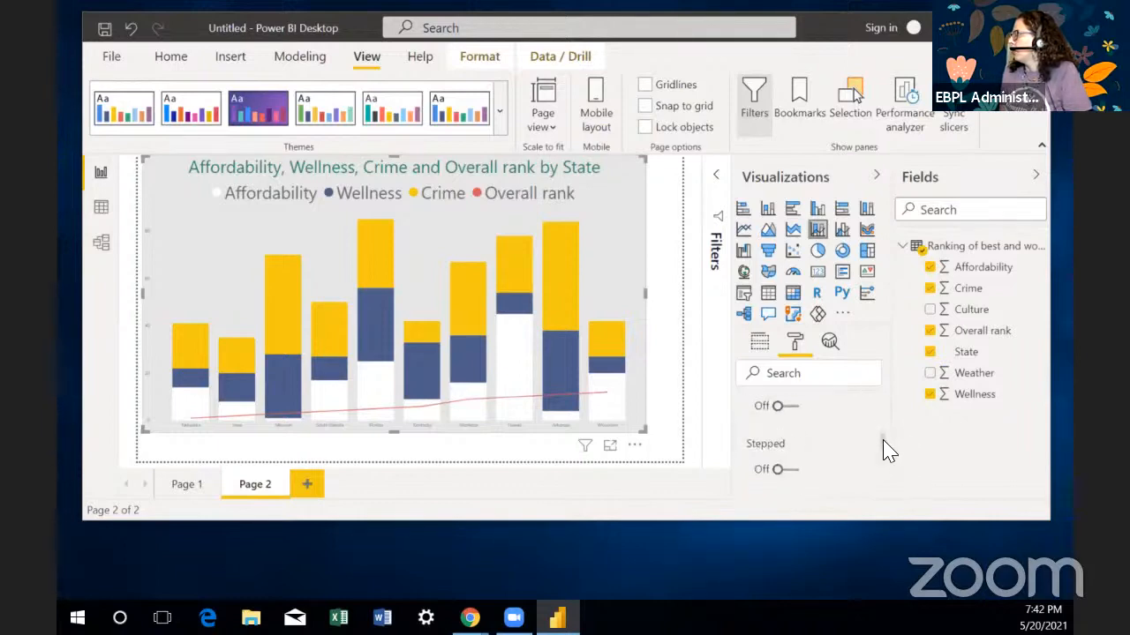
pyautogui.scroll(3, 882, 456)
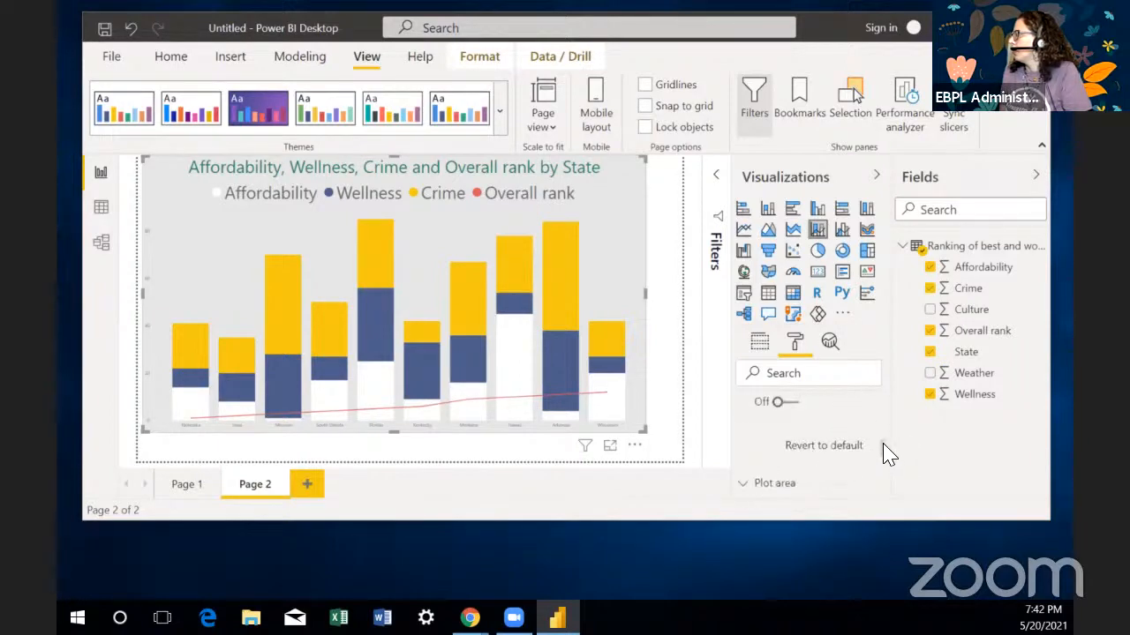
# Step: Set the chart's plot area transparency to 82%
pyautogui.scroll(-1, 882, 454)
pyautogui.click(808, 447)
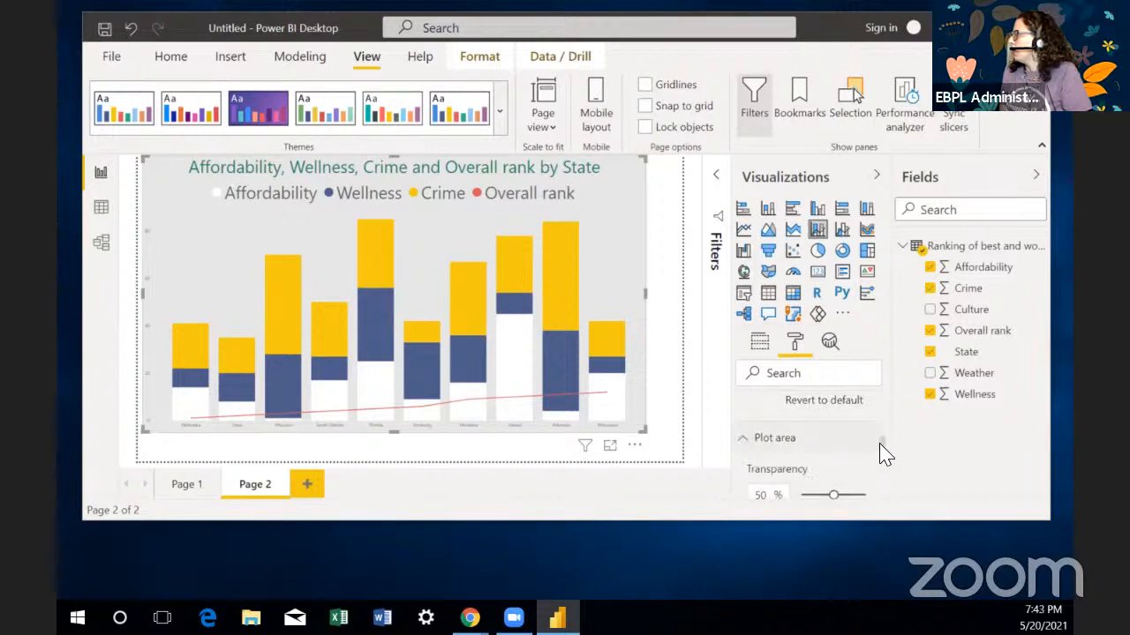
pyautogui.scroll(-2, 880, 453)
pyautogui.scroll(2, 888, 455)
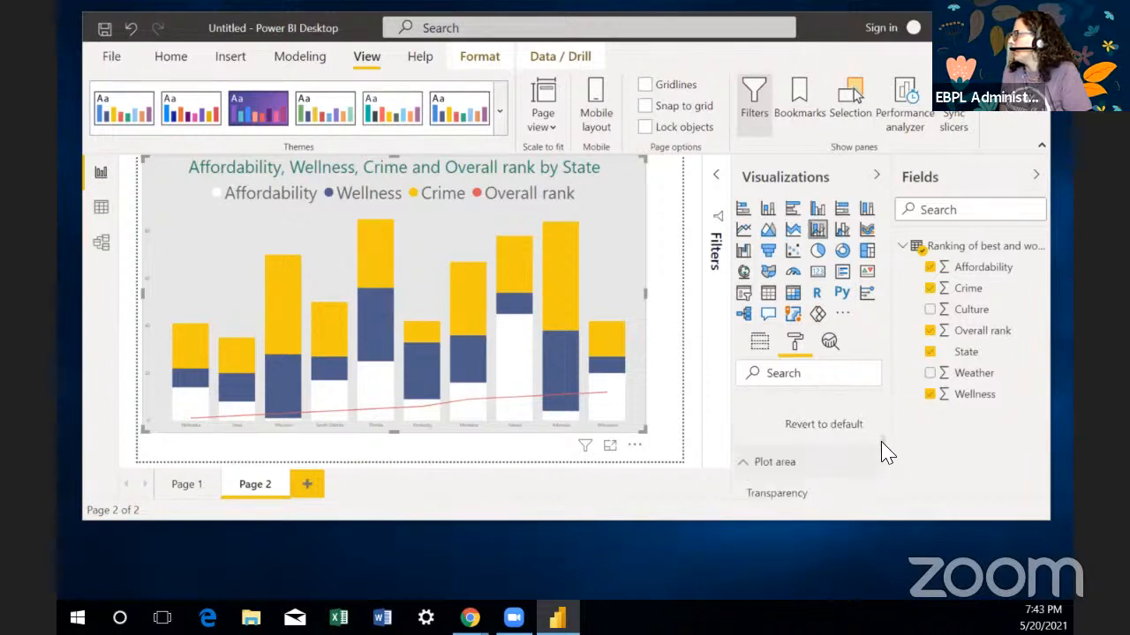
pyautogui.scroll(-1, 887, 454)
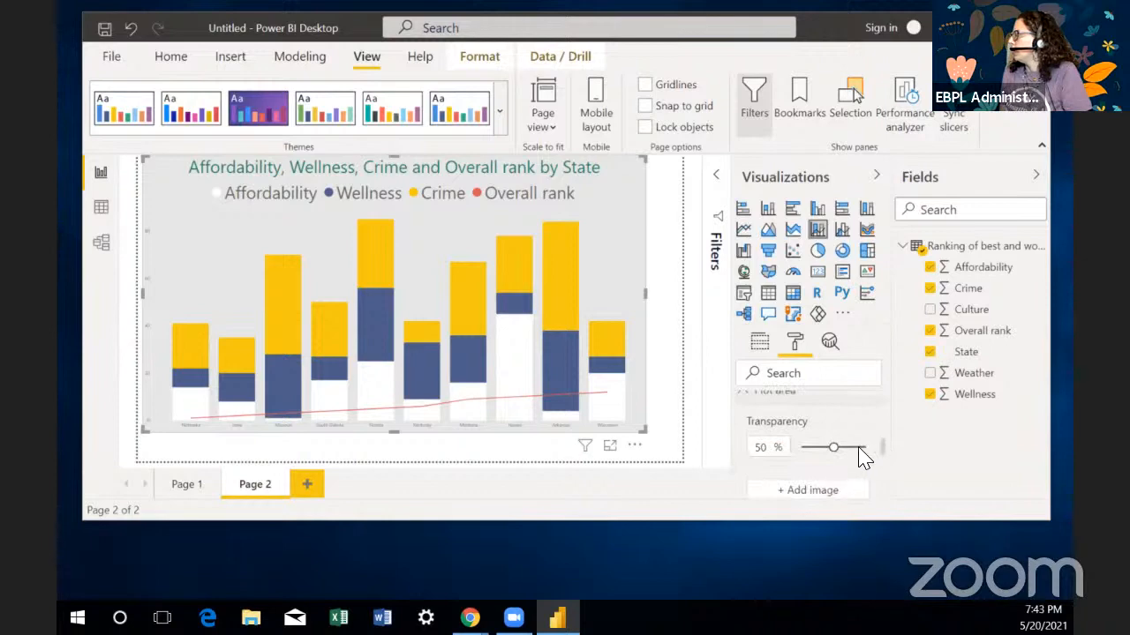
pyautogui.click(854, 446)
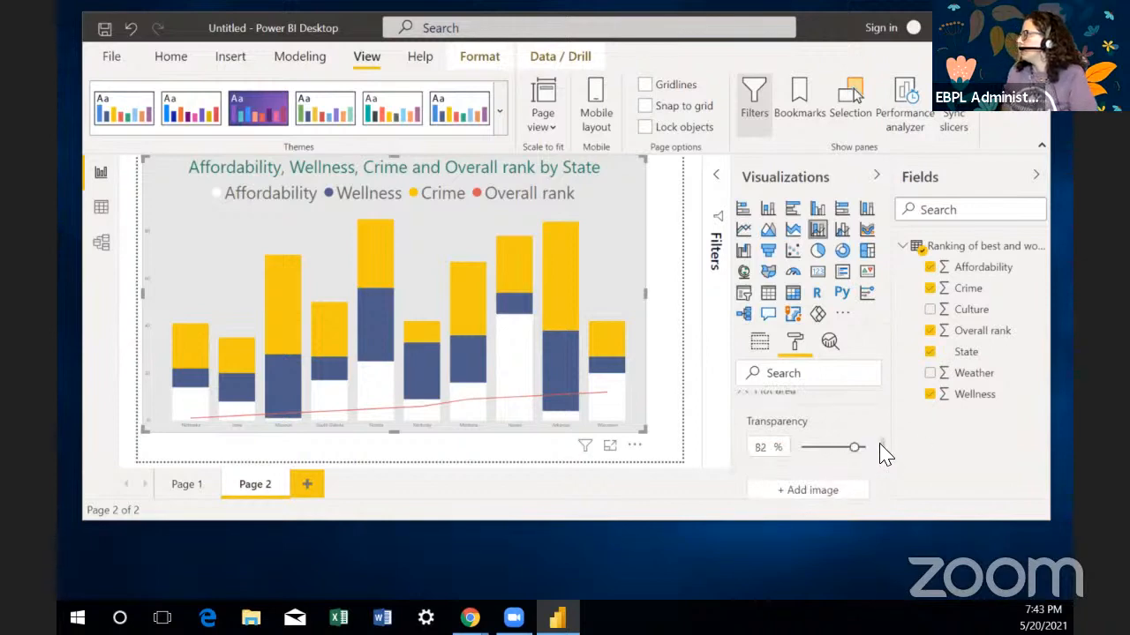
pyautogui.scroll(5, 885, 448)
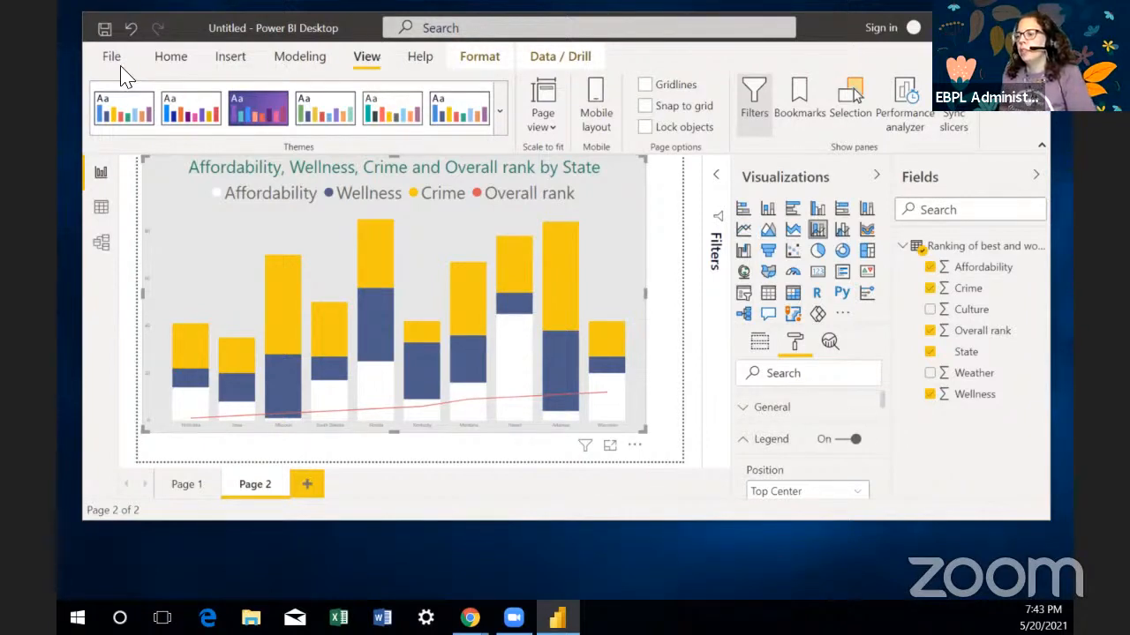
# Step: Collapse the legend settings and turn on data labels for the chart
pyautogui.hotkey('alt', 'Tab')
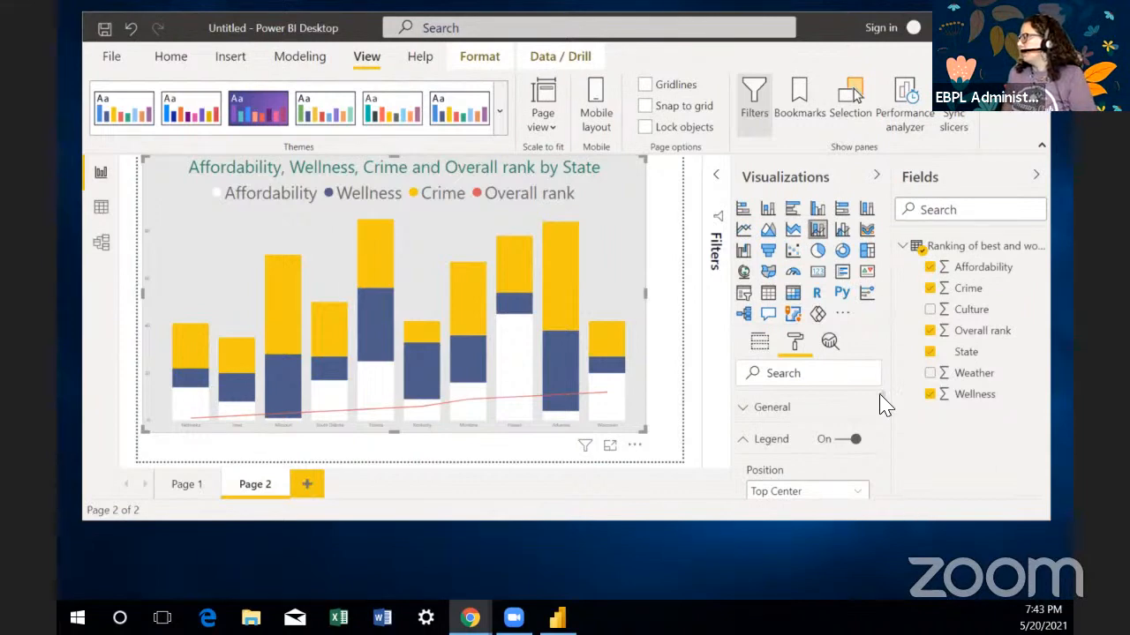
pyautogui.click(766, 439)
pyautogui.scroll(-5, 886, 406)
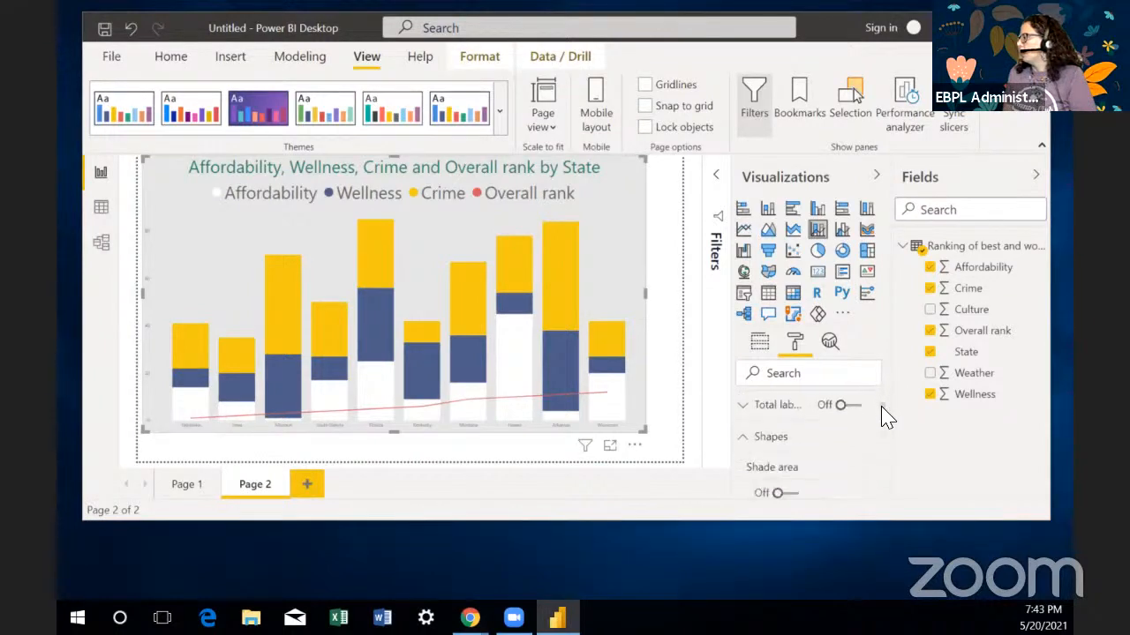
pyautogui.scroll(2, 883, 416)
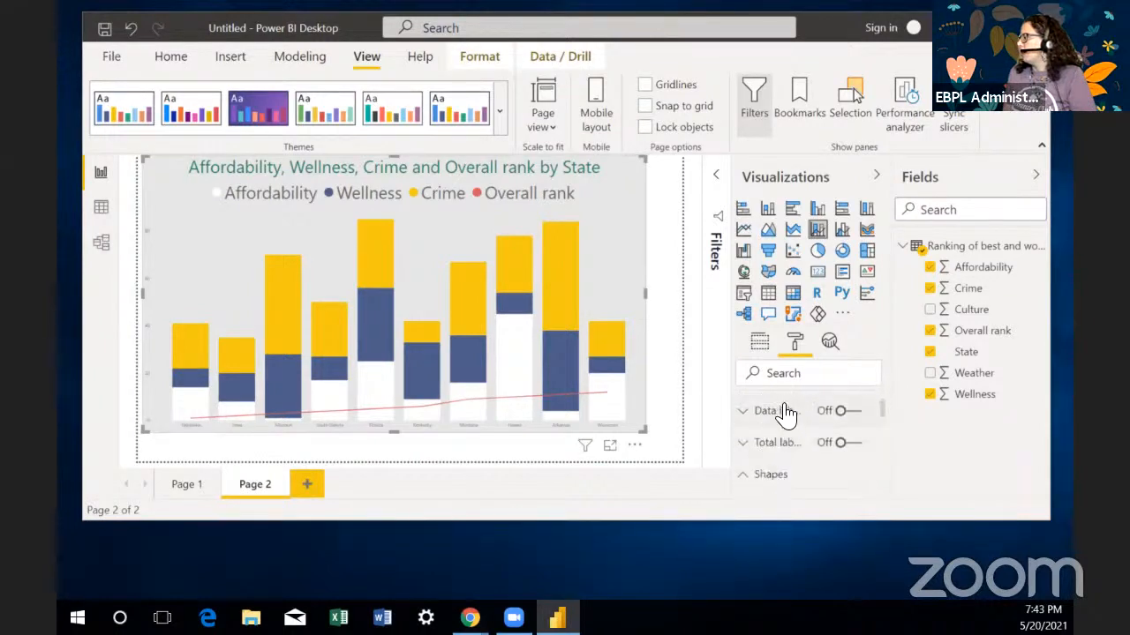
pyautogui.click(782, 411)
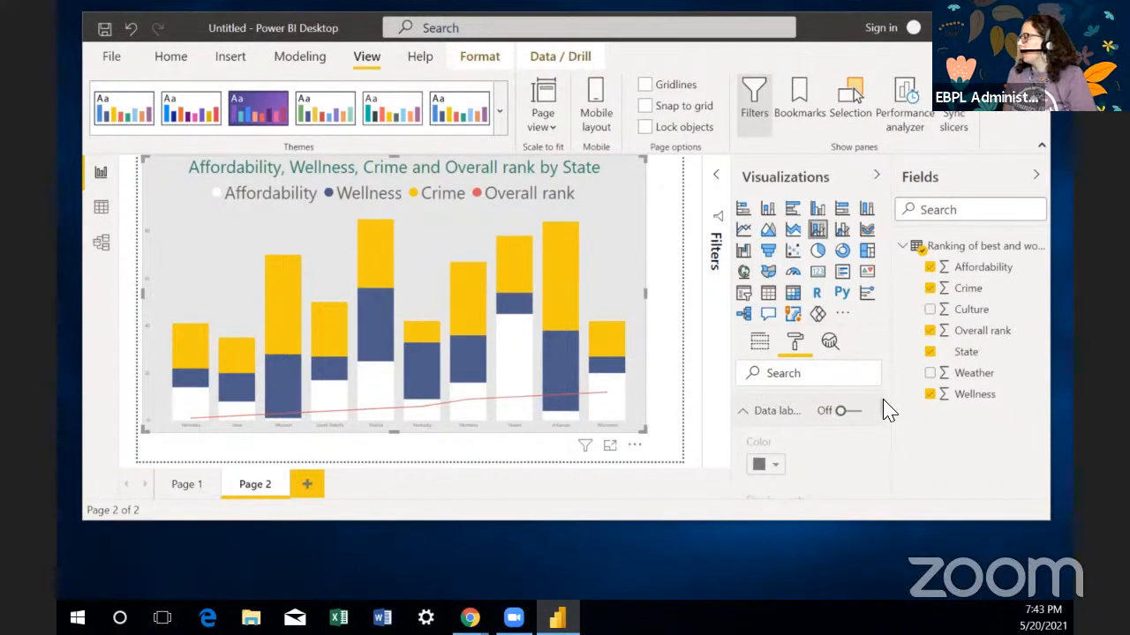
pyautogui.scroll(-1, 888, 412)
pyautogui.scroll(2, 886, 411)
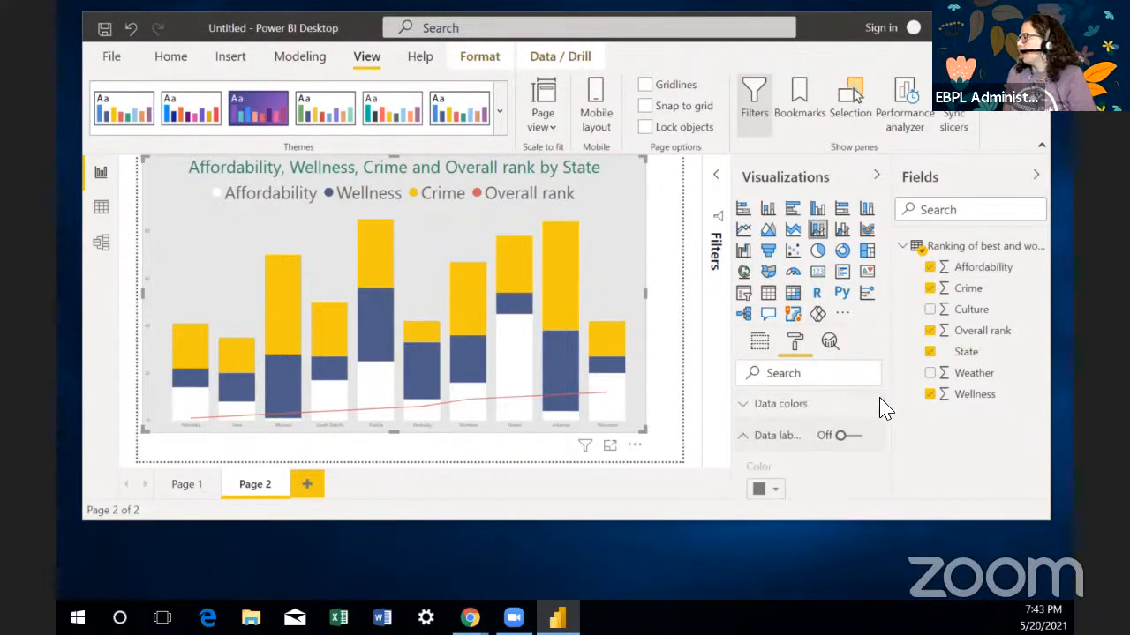
pyautogui.click(853, 436)
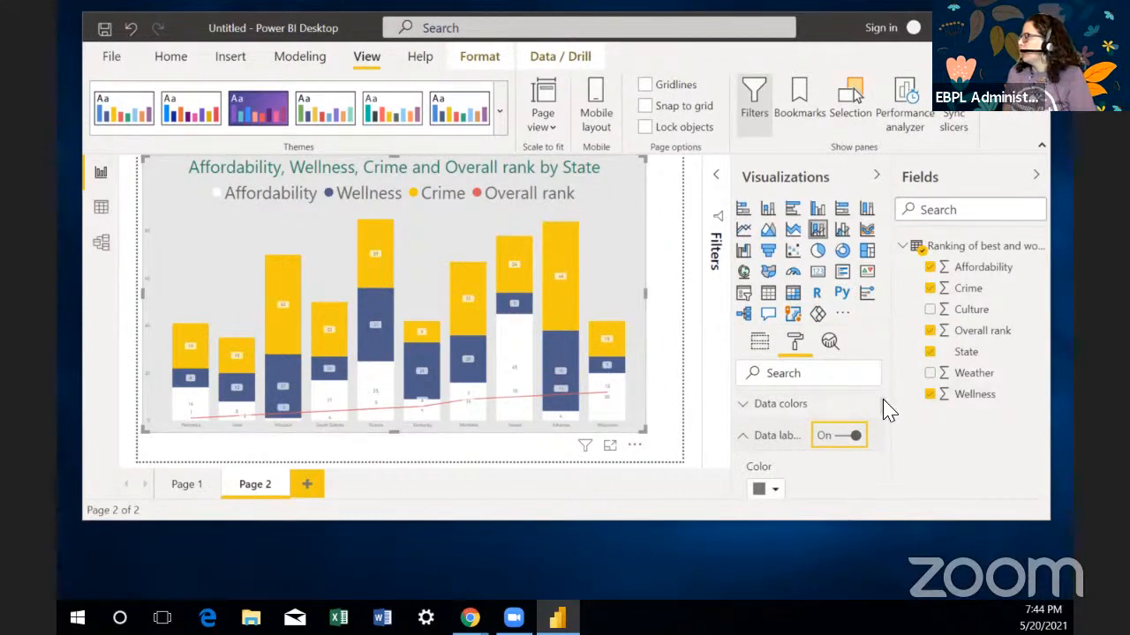
# Step: Review the data label options, from value decimal places, orientation and position to background and series customization
pyautogui.scroll(-2, 886, 411)
pyautogui.scroll(-1, 886, 413)
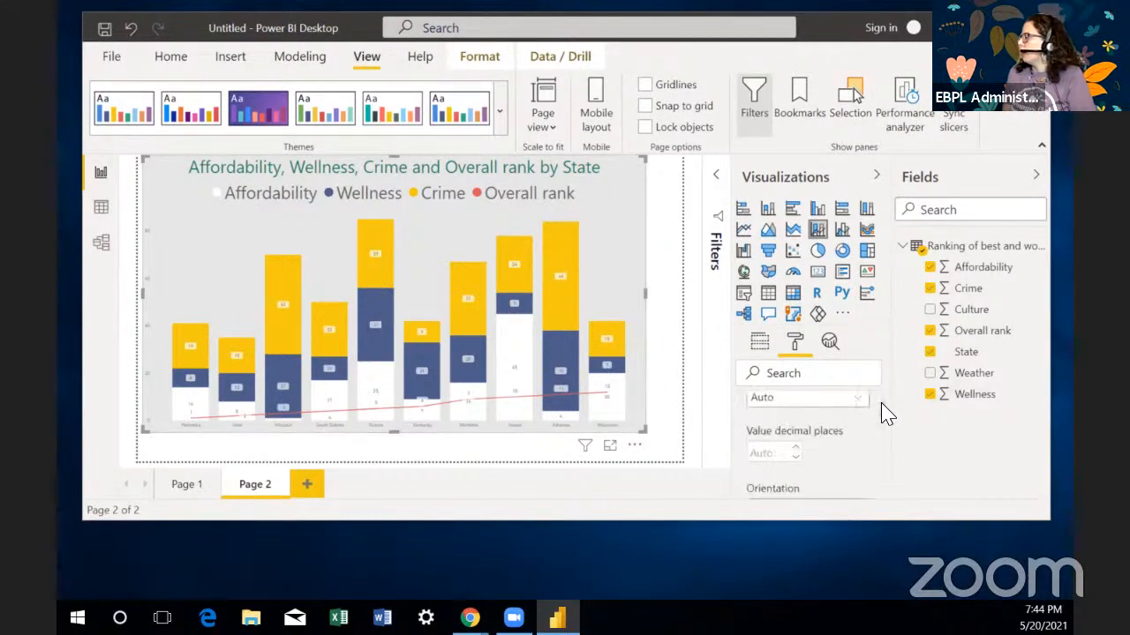
pyautogui.scroll(2, 886, 413)
pyautogui.scroll(-3, 886, 415)
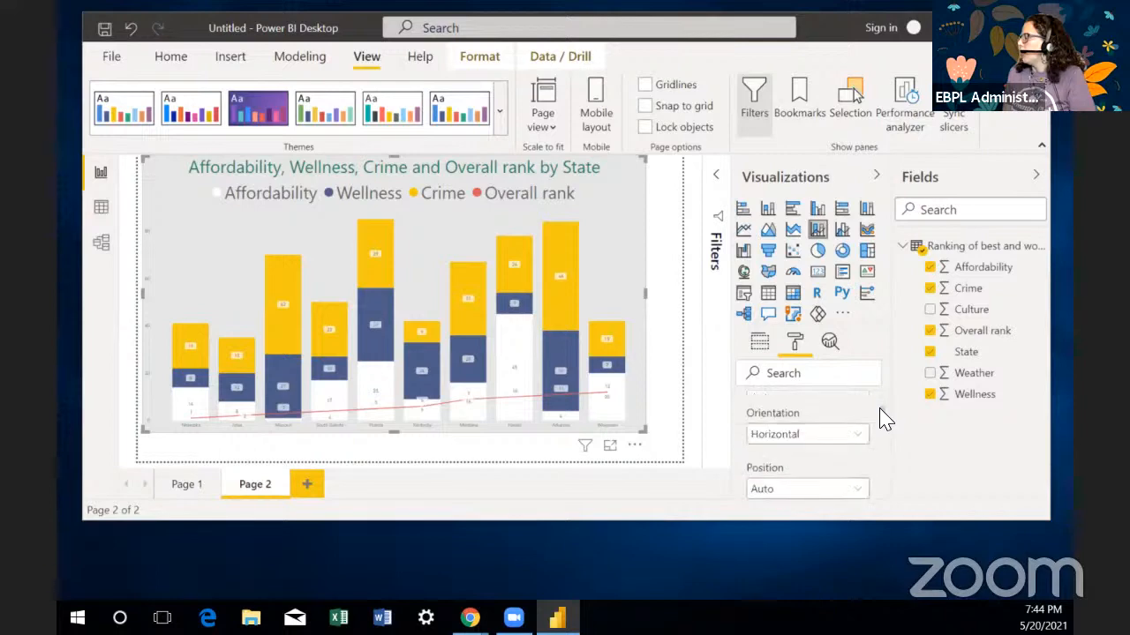
pyautogui.scroll(-5, 886, 420)
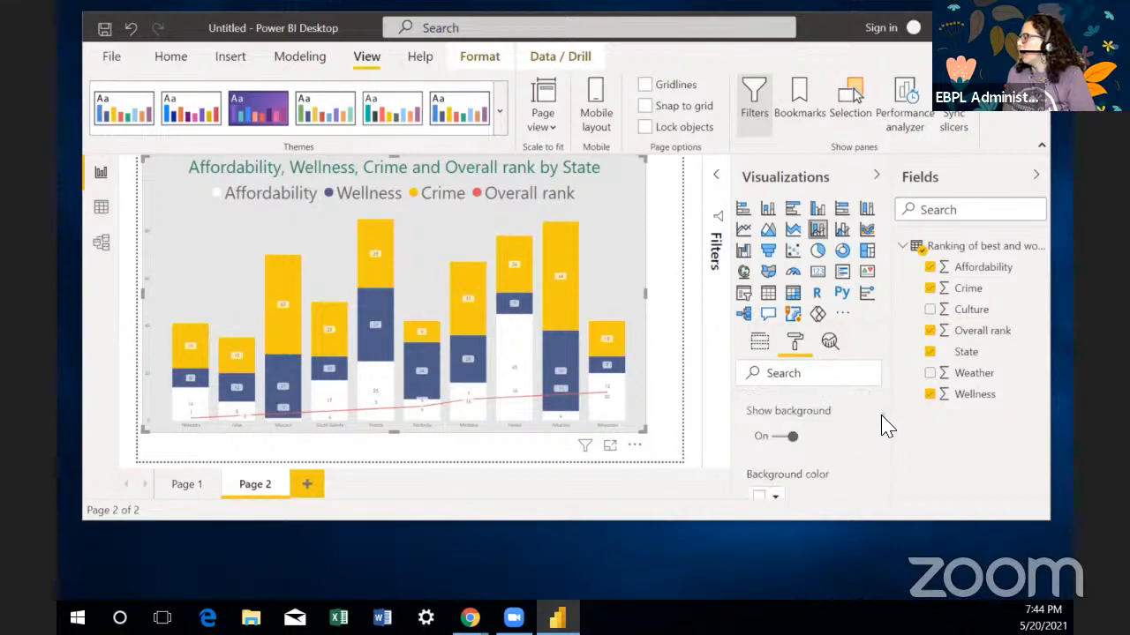
pyautogui.scroll(1, 887, 430)
pyautogui.scroll(-2, 887, 430)
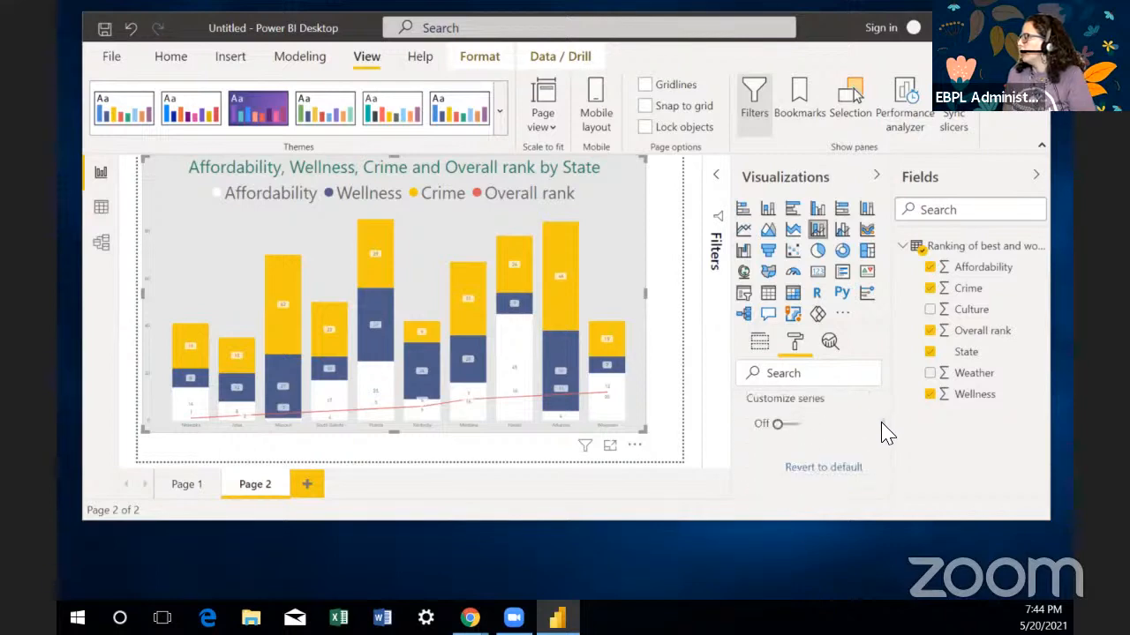
# Step: Turn on per-series customization for the data labels and select the Overall rank series
pyautogui.click(794, 428)
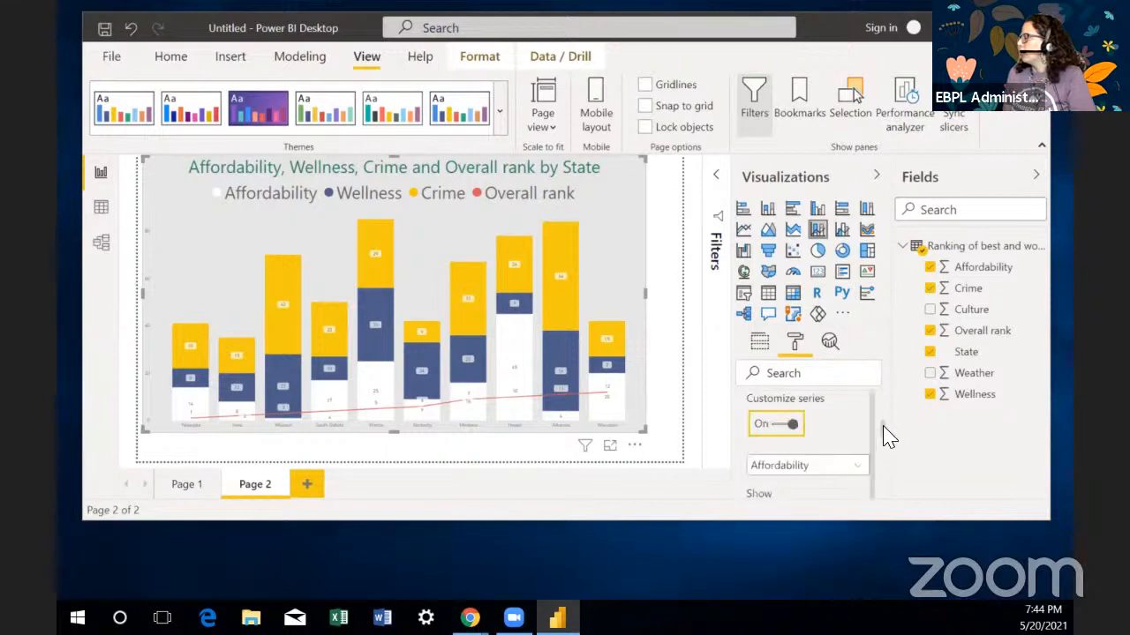
pyautogui.scroll(-1, 887, 430)
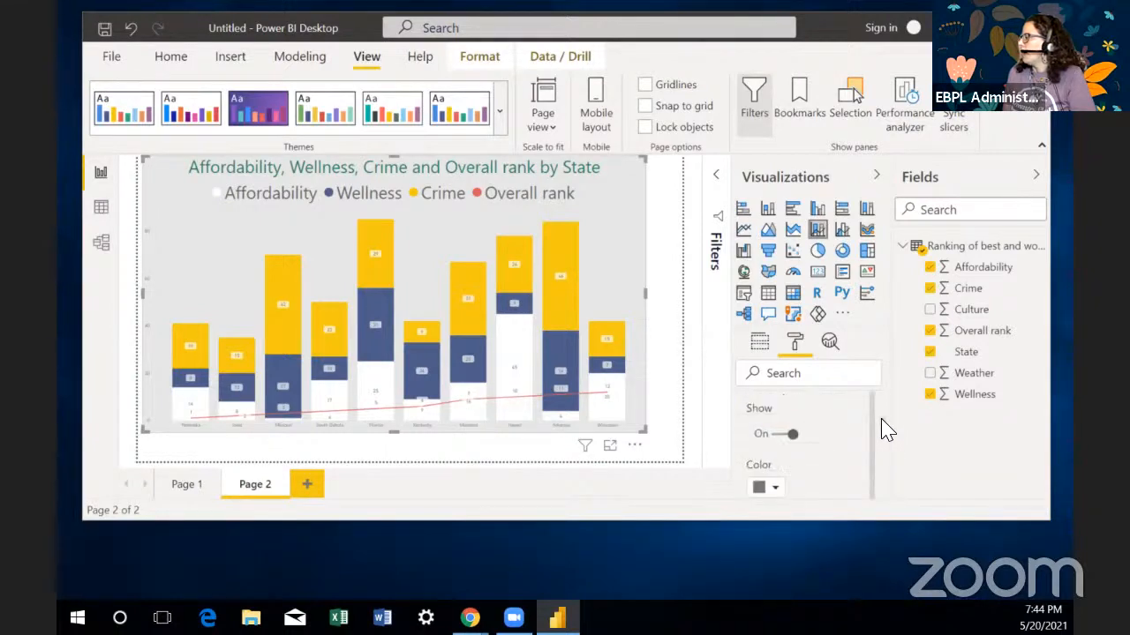
pyautogui.scroll(2, 883, 429)
pyautogui.scroll(-1, 883, 429)
pyautogui.click(863, 438)
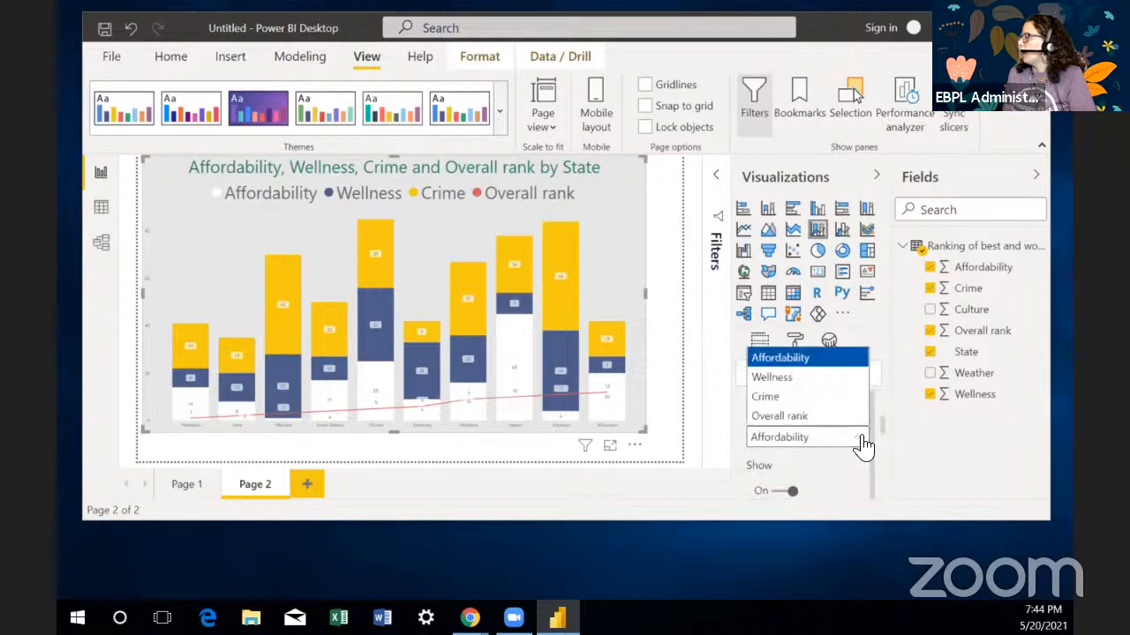
pyautogui.click(772, 417)
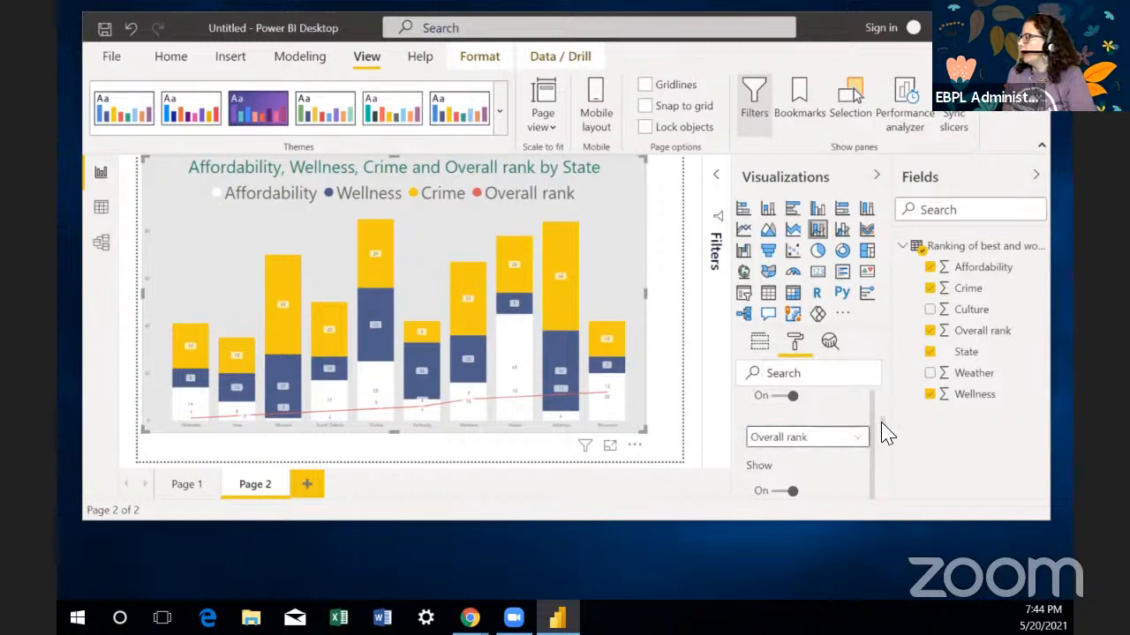
pyautogui.scroll(-2, 887, 430)
pyautogui.scroll(-4, 883, 424)
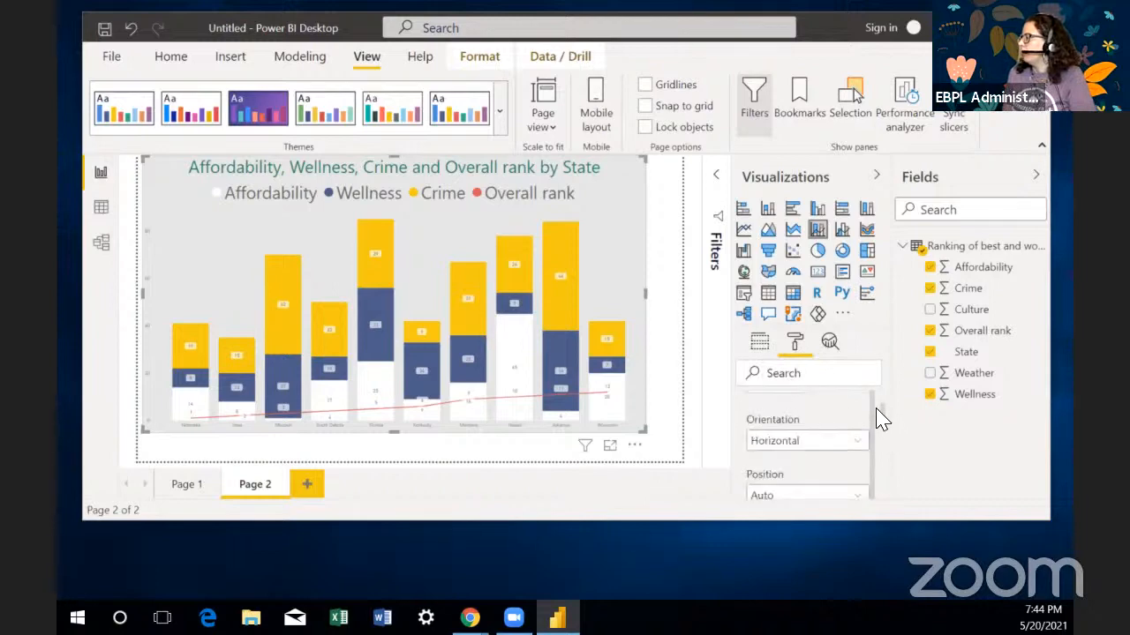
# Step: Widen the Visualizations pane and bring the data labels' series customization settings into view
pyautogui.scroll(5, 879, 413)
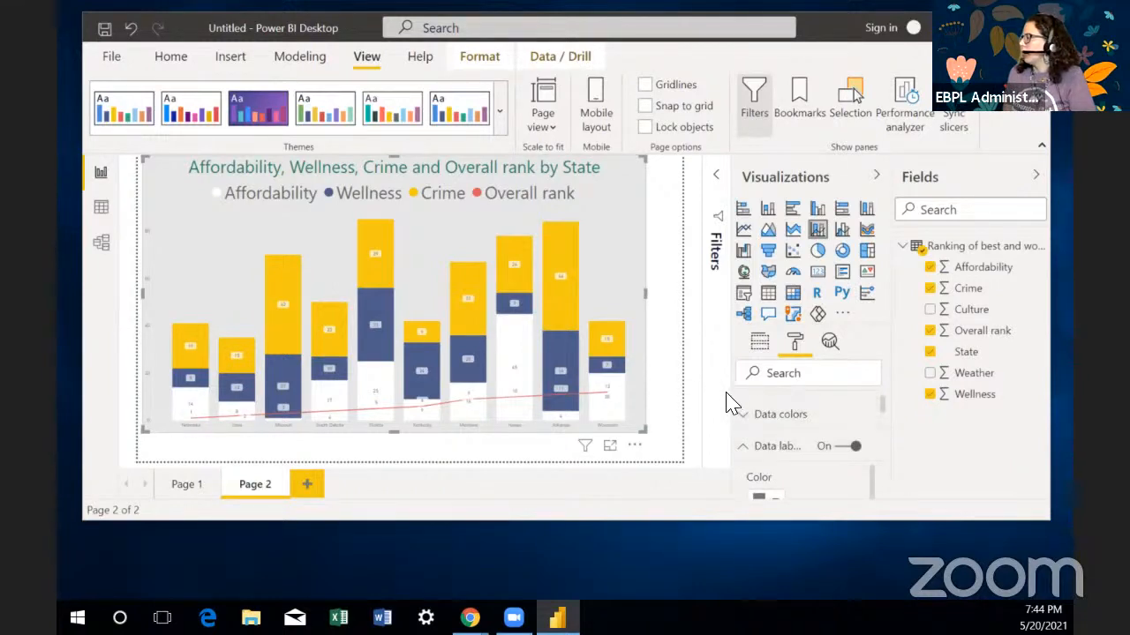
pyautogui.moveTo(715, 394); pyautogui.dragTo(626, 386)
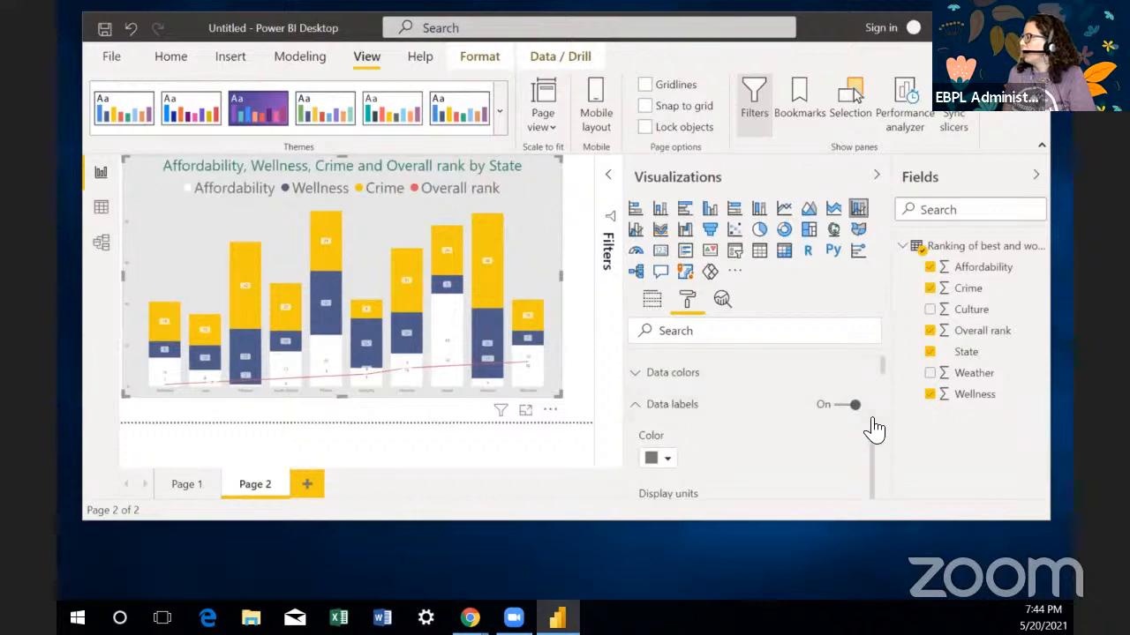
pyautogui.moveTo(872, 433); pyautogui.dragTo(862, 517)
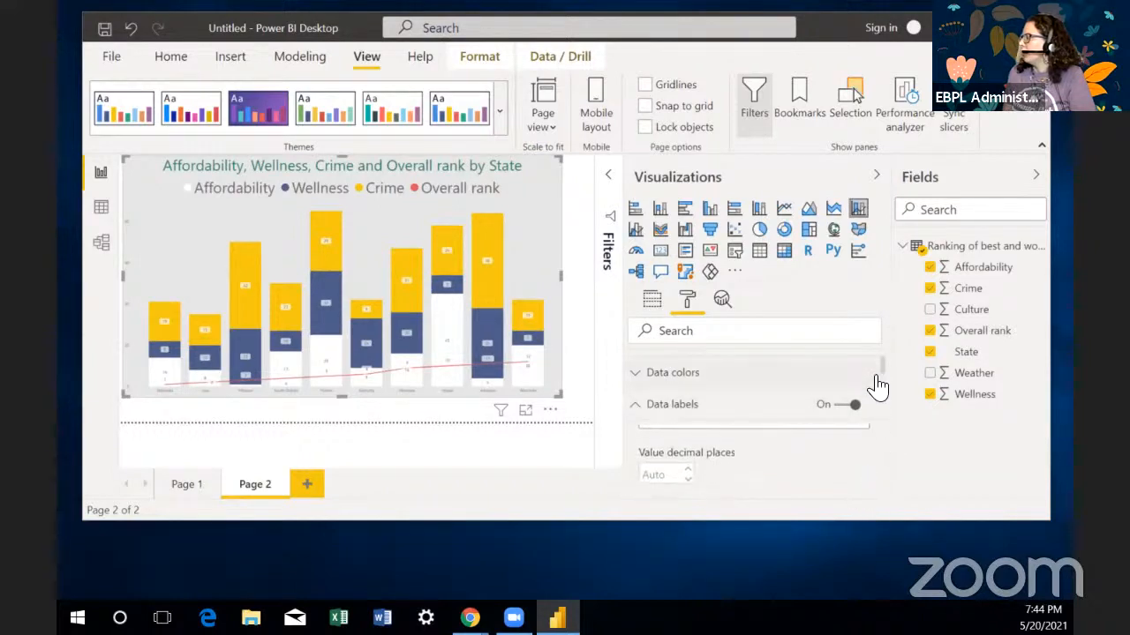
pyautogui.scroll(-3, 885, 379)
pyautogui.scroll(-3, 889, 386)
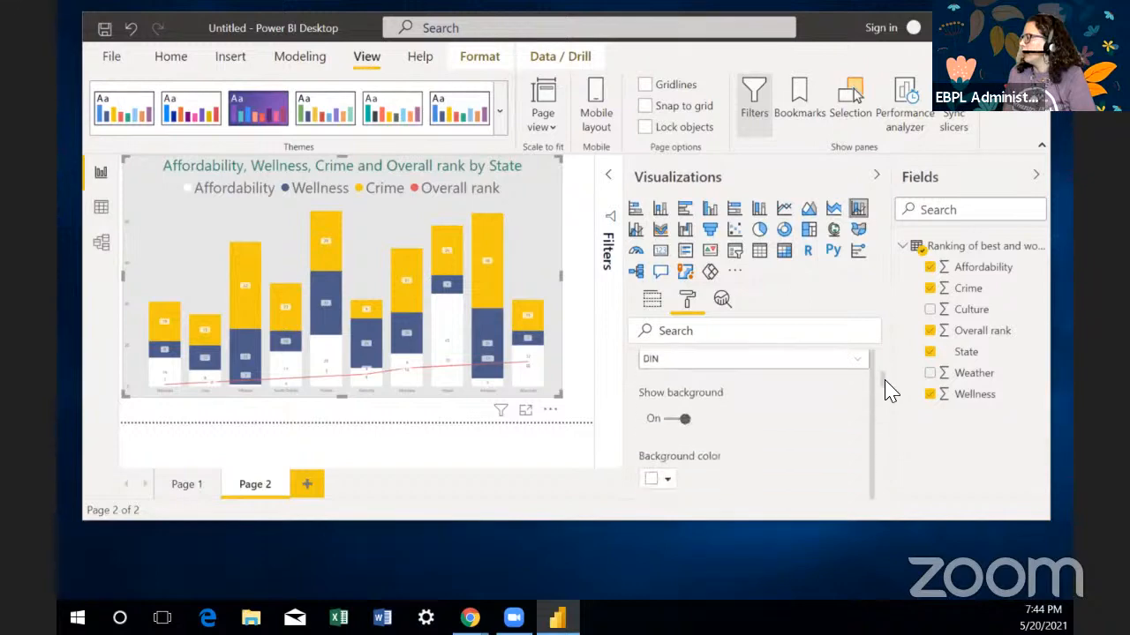
pyautogui.scroll(-6, 887, 393)
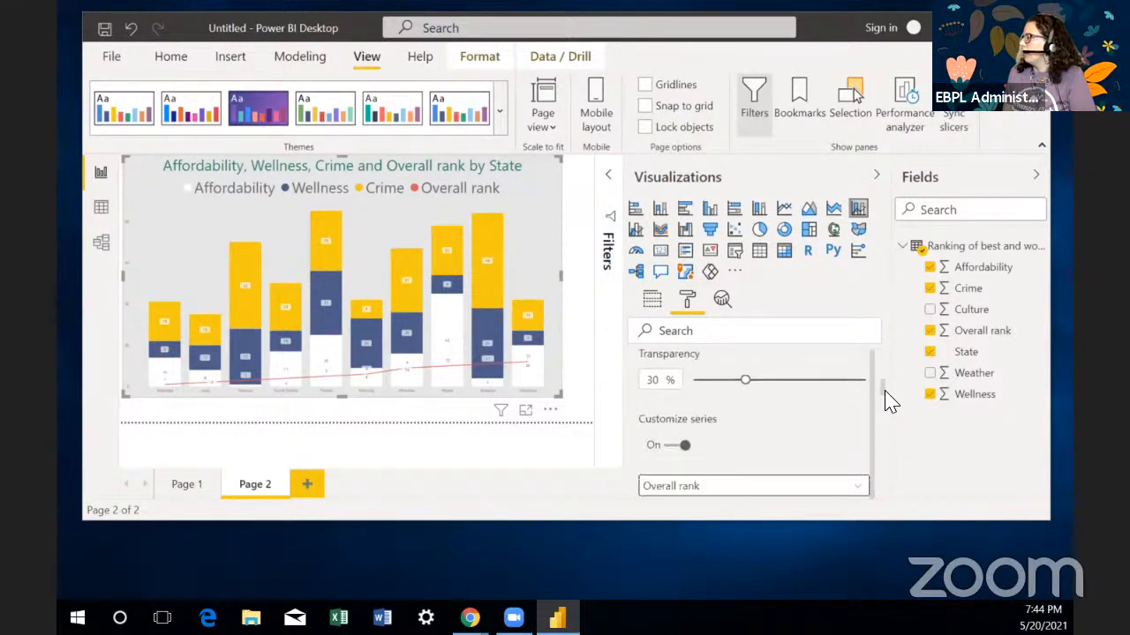
pyautogui.scroll(2, 887, 393)
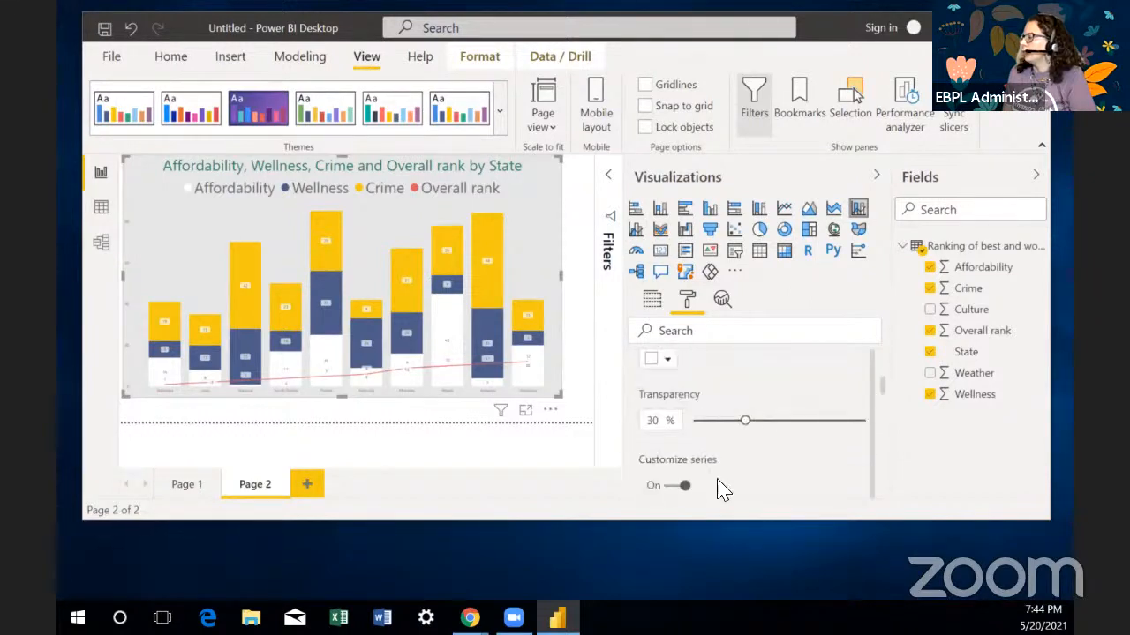
pyautogui.scroll(-1, 876, 414)
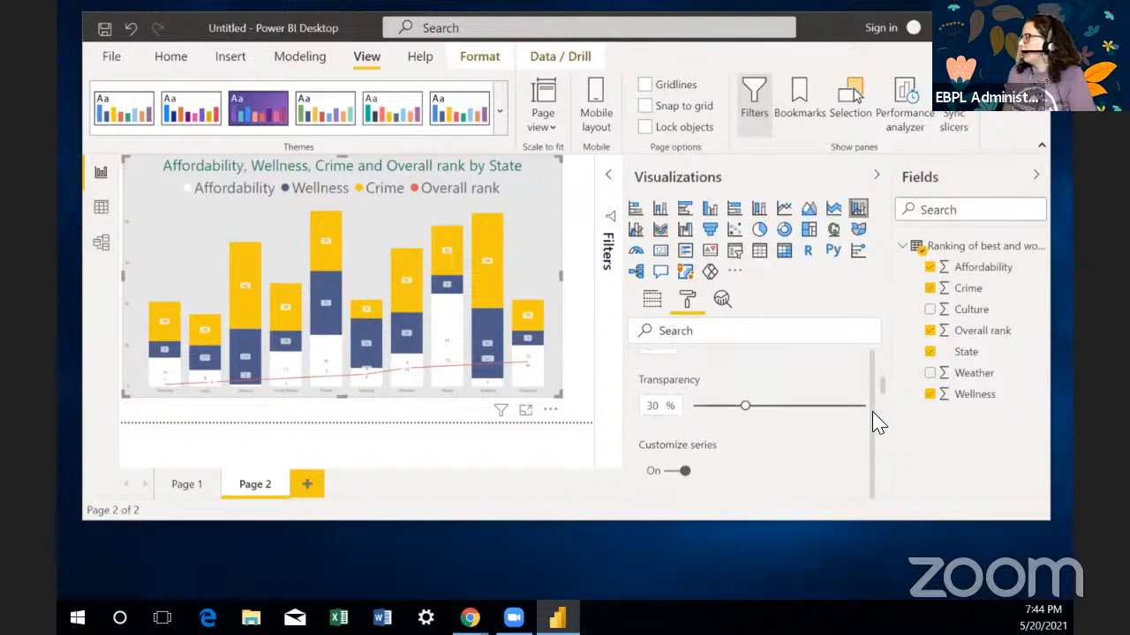
# Step: Examine the Overall rank series' data label options, including color, display units, value decimal places, position and text size
pyautogui.scroll(-4, 885, 393)
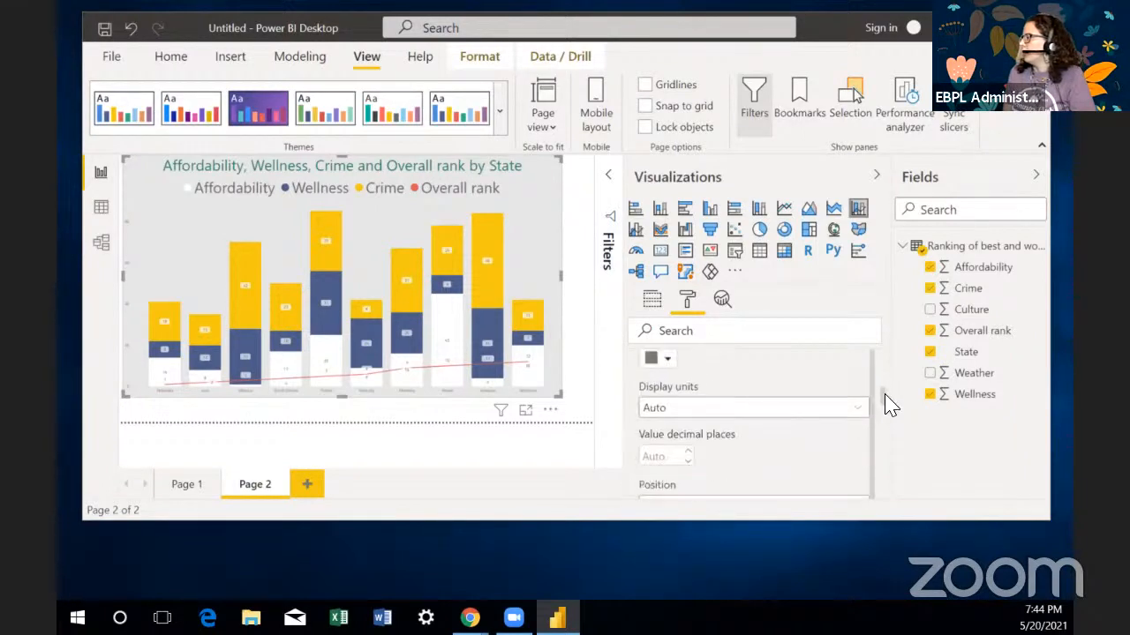
pyautogui.scroll(2, 887, 399)
pyautogui.scroll(-2, 887, 399)
pyautogui.scroll(1, 832, 398)
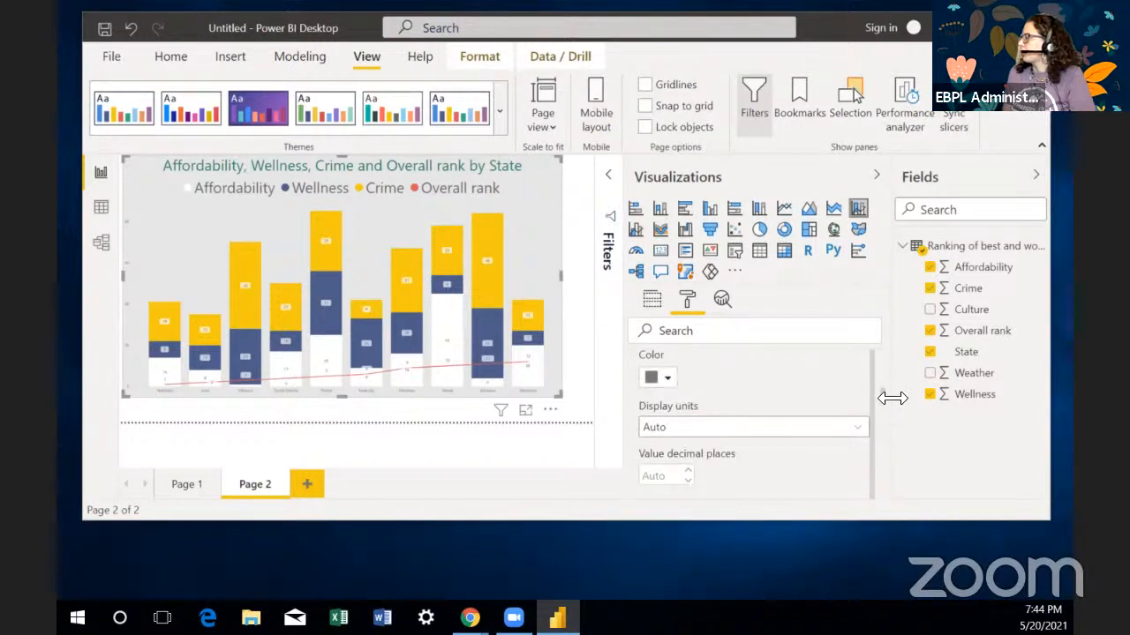
pyautogui.scroll(2, 891, 399)
pyautogui.scroll(-4, 890, 406)
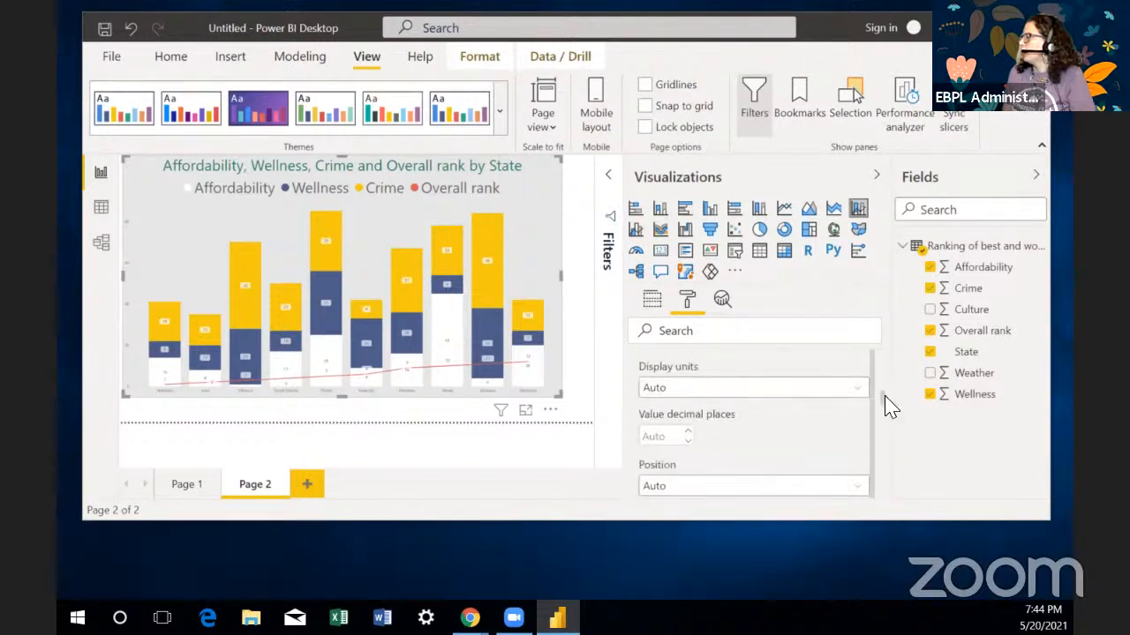
pyautogui.scroll(-5, 889, 412)
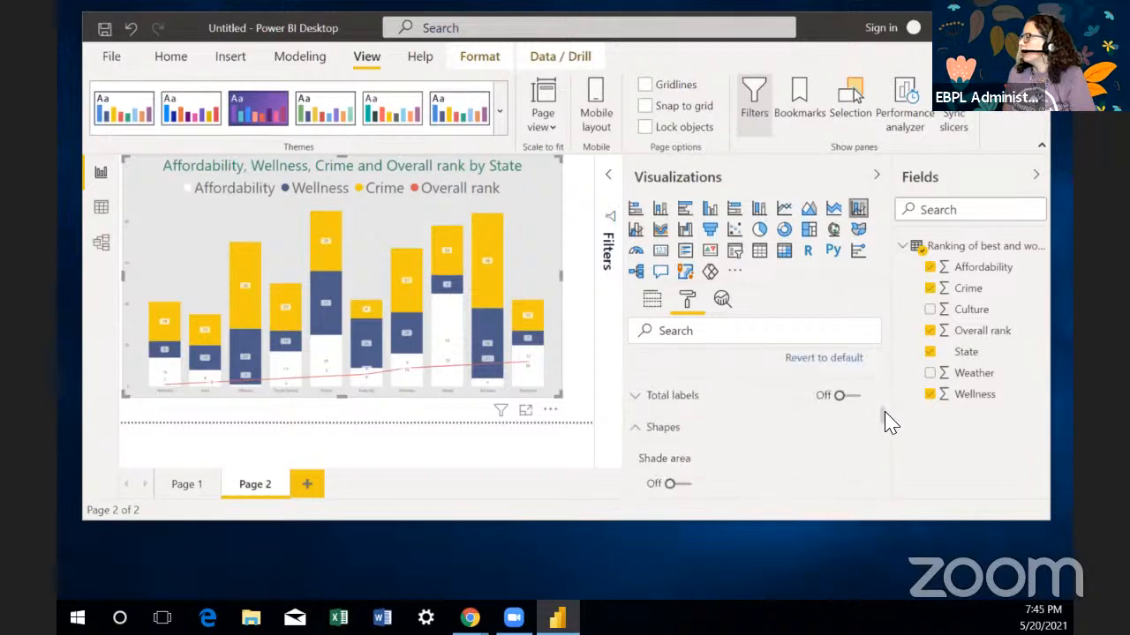
pyautogui.scroll(4, 887, 415)
pyautogui.scroll(4, 888, 415)
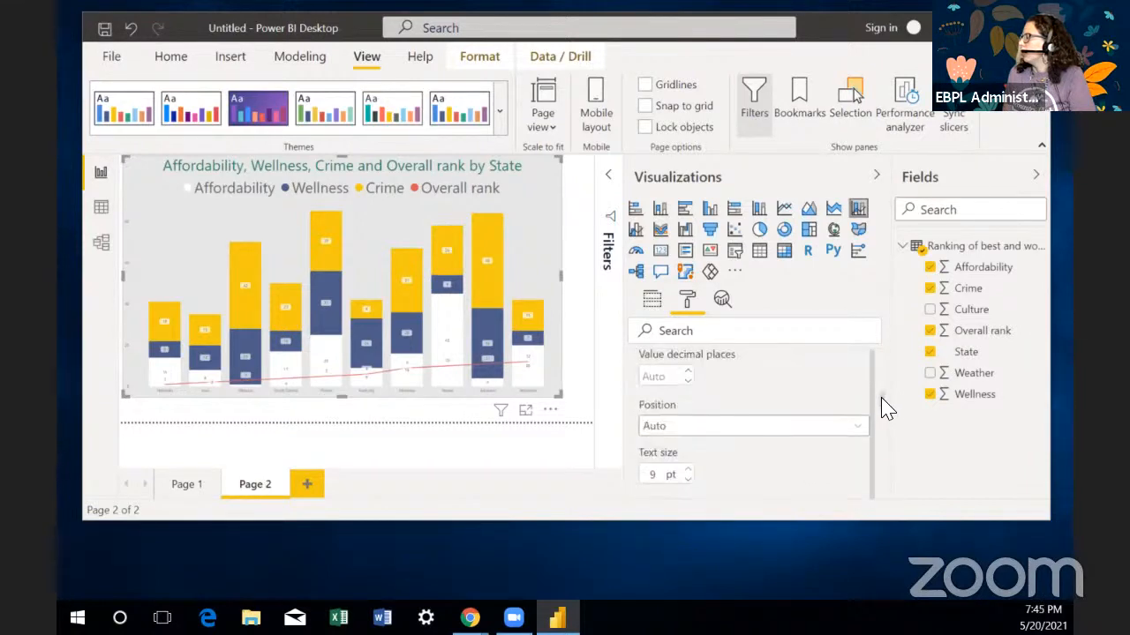
pyautogui.scroll(4, 881, 402)
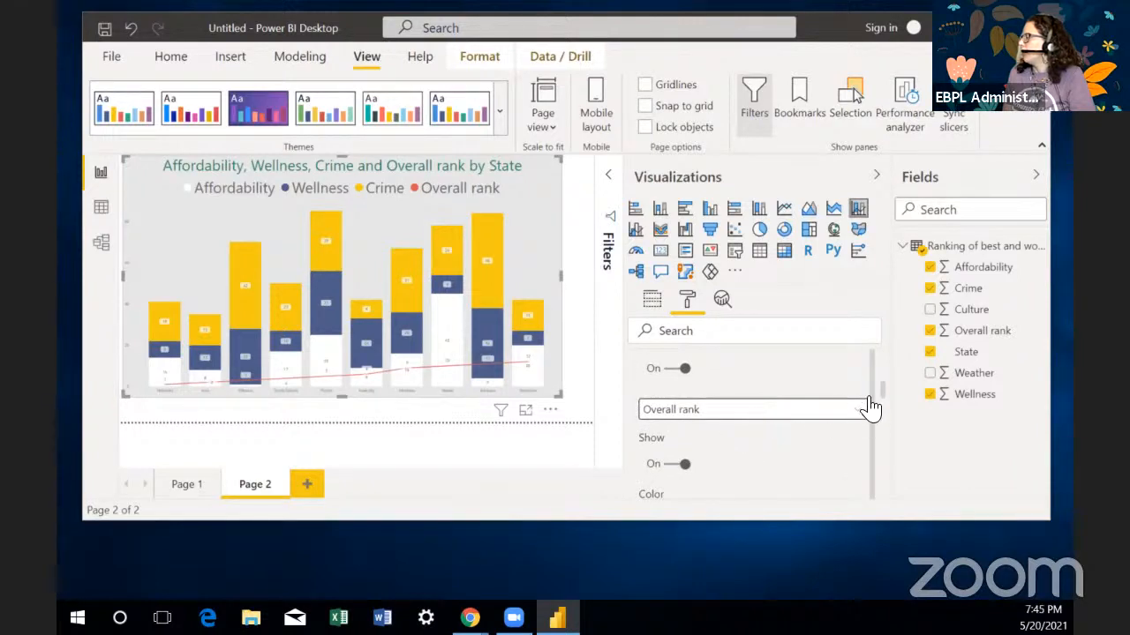
pyautogui.scroll(1, 883, 392)
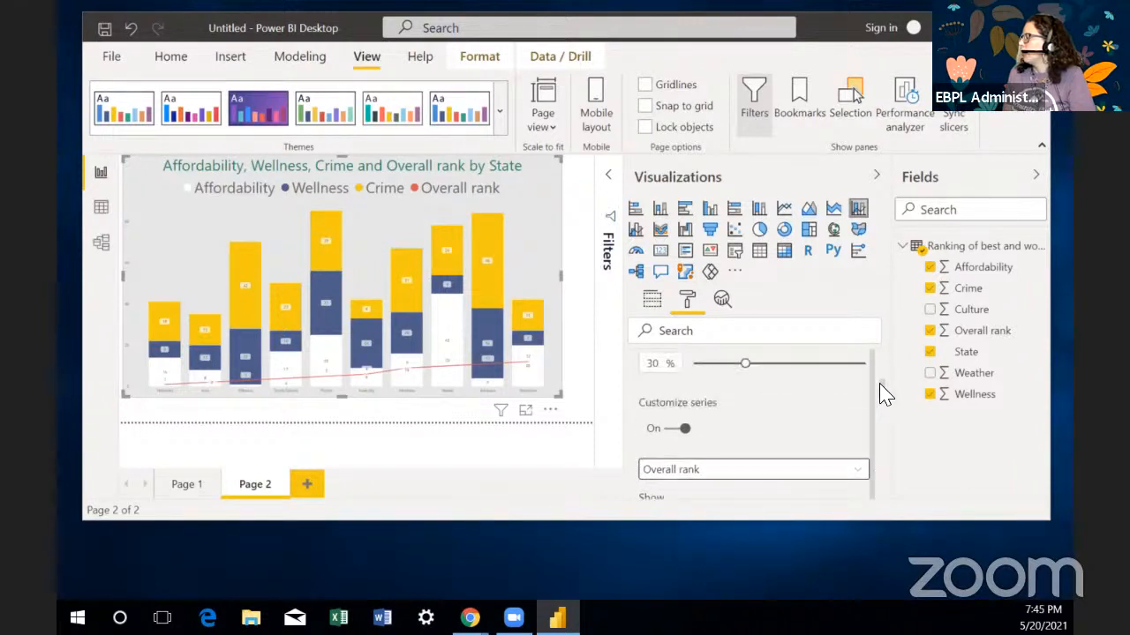
# Step: Select the Crime series in the data label customization and turn off its labels
pyautogui.click(789, 451)
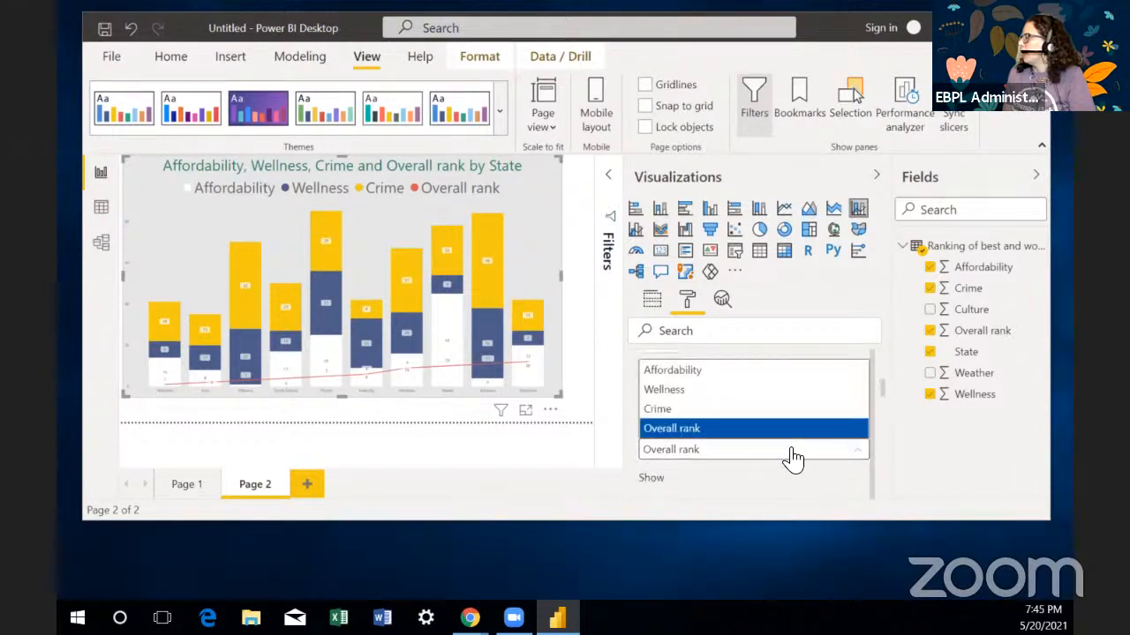
pyautogui.click(706, 412)
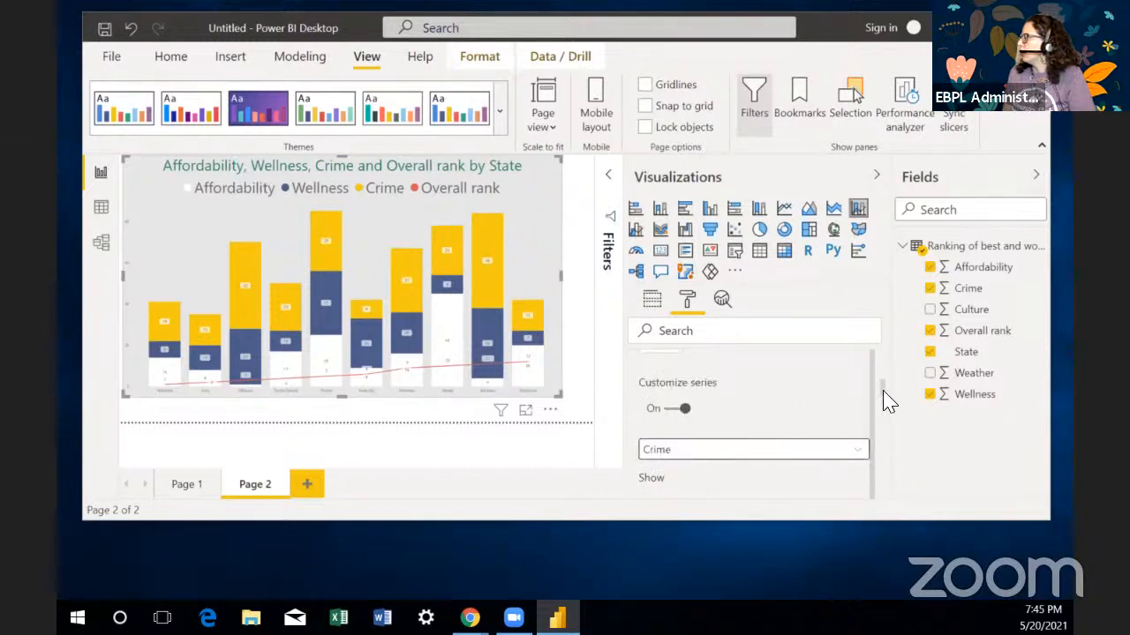
pyautogui.scroll(-1, 883, 398)
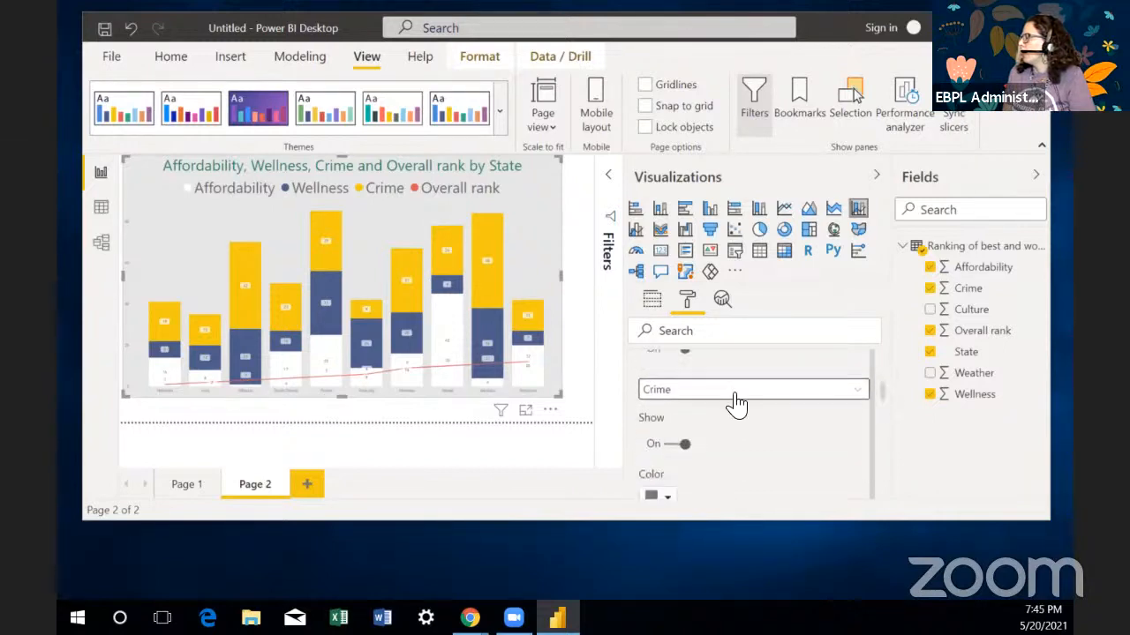
pyautogui.click(678, 445)
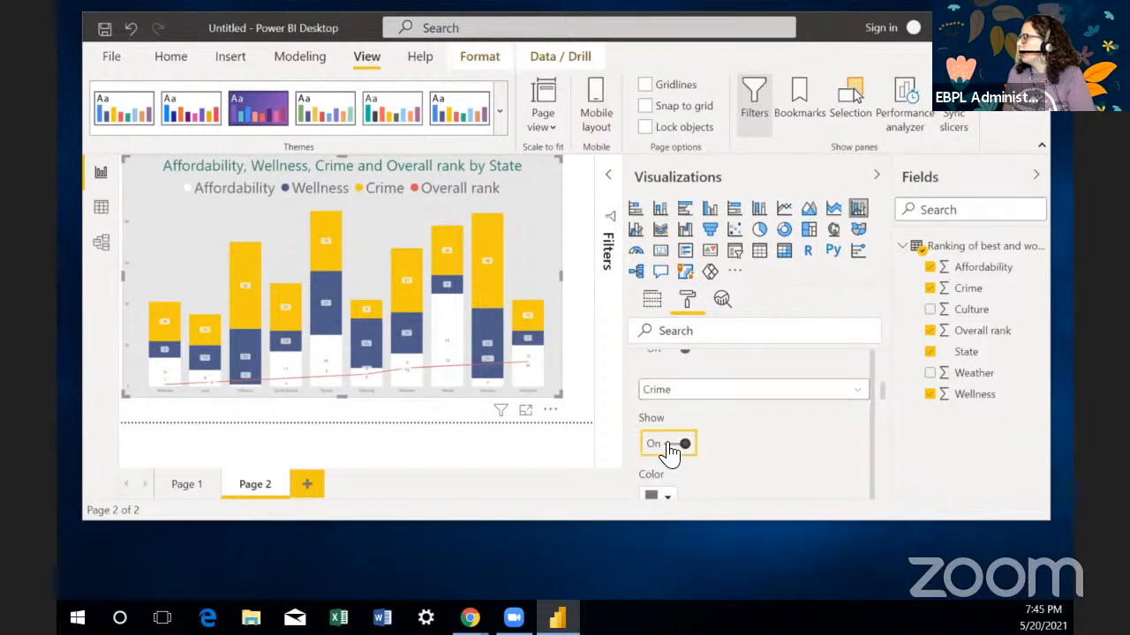
# Step: Turn off the data labels for the Wellness and Affordability series
pyautogui.click(712, 391)
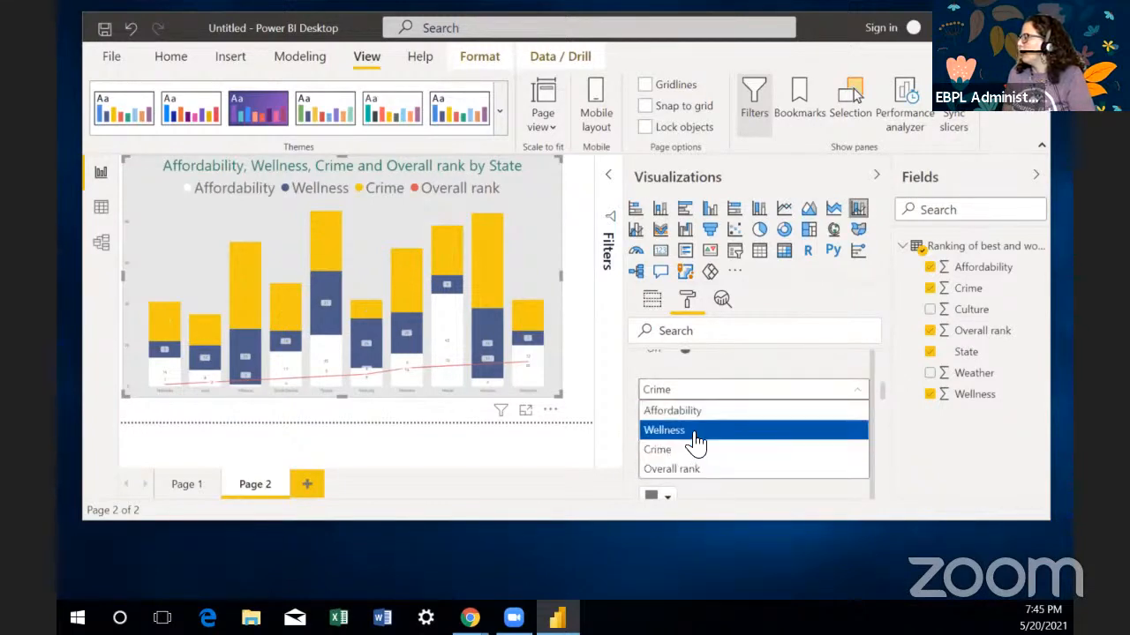
pyautogui.click(696, 433)
pyautogui.click(673, 445)
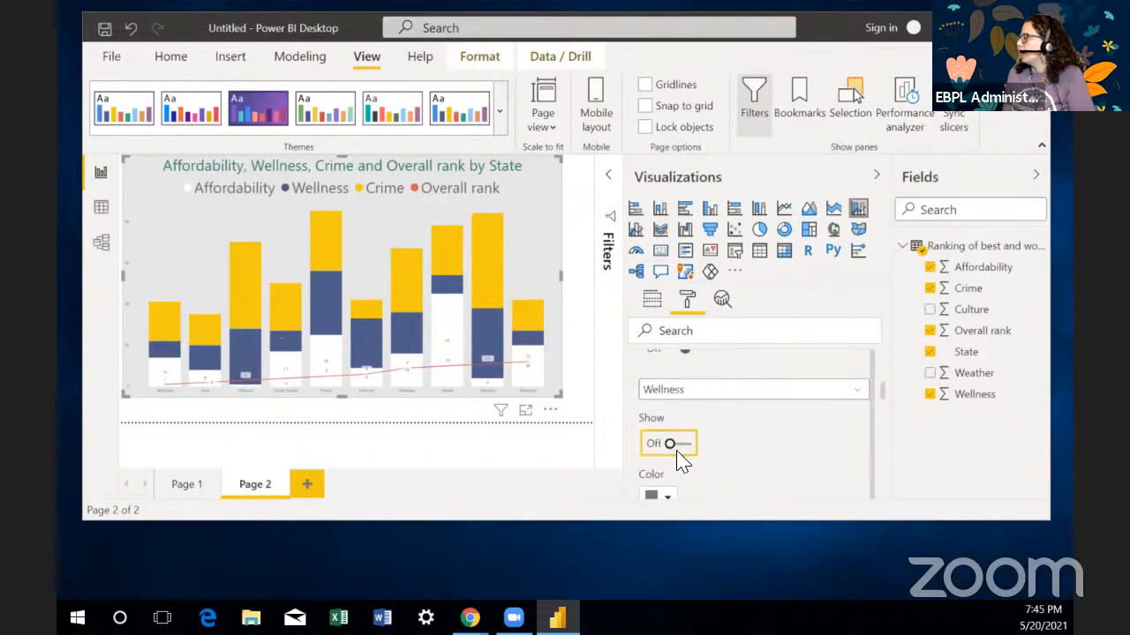
pyautogui.click(709, 398)
pyautogui.click(703, 415)
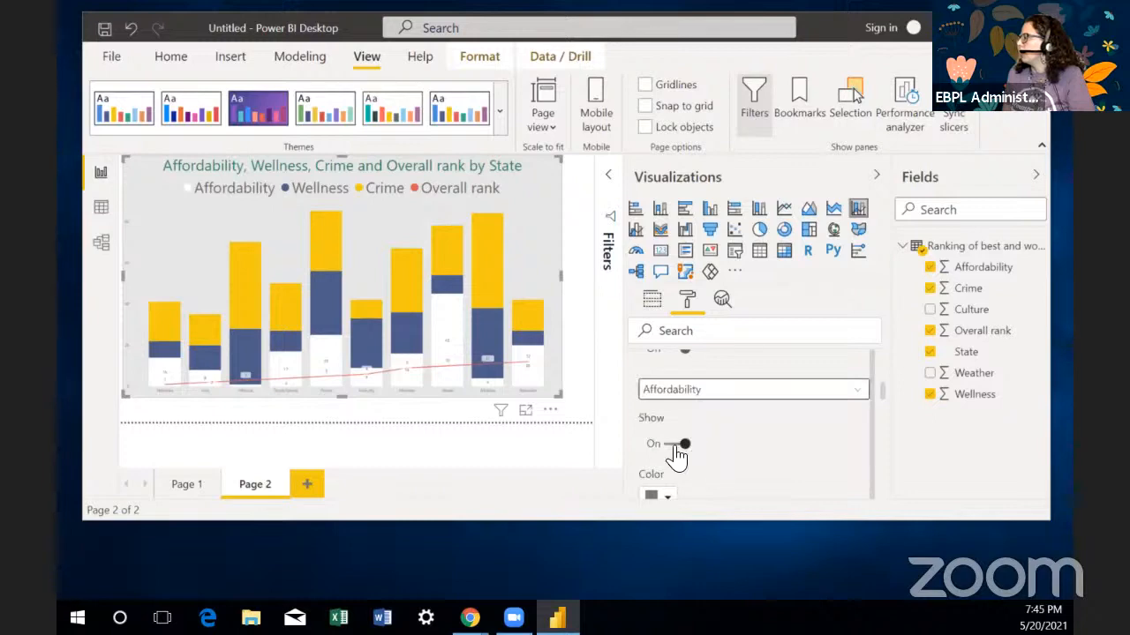
pyautogui.click(673, 444)
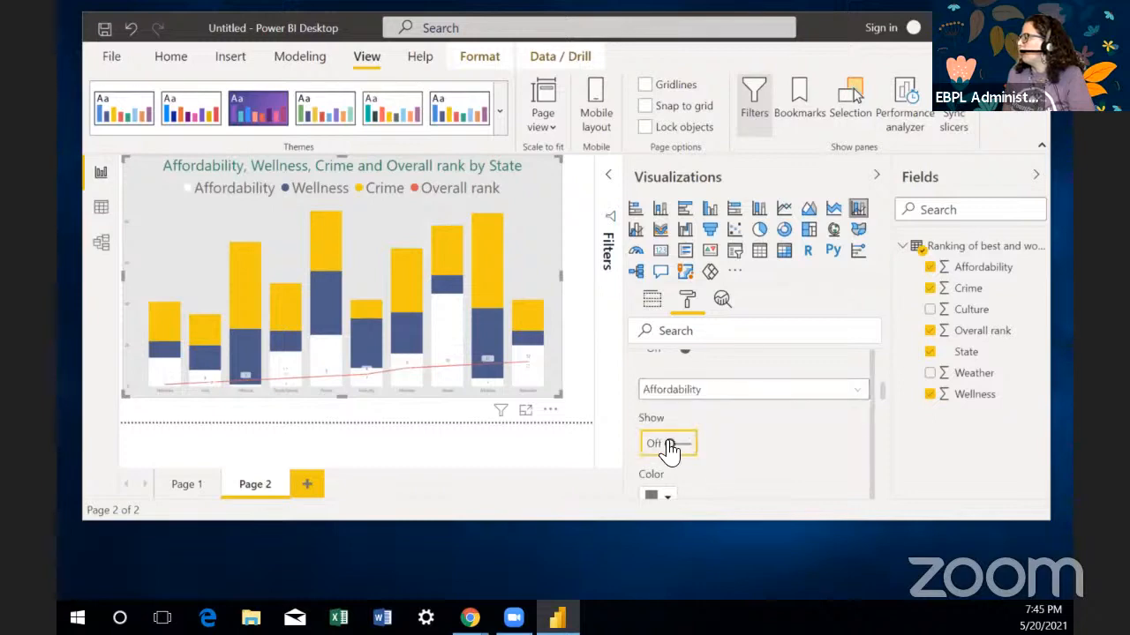
# Step: Select the Overall rank series and set its data label text size to 28 pt
pyautogui.click(717, 396)
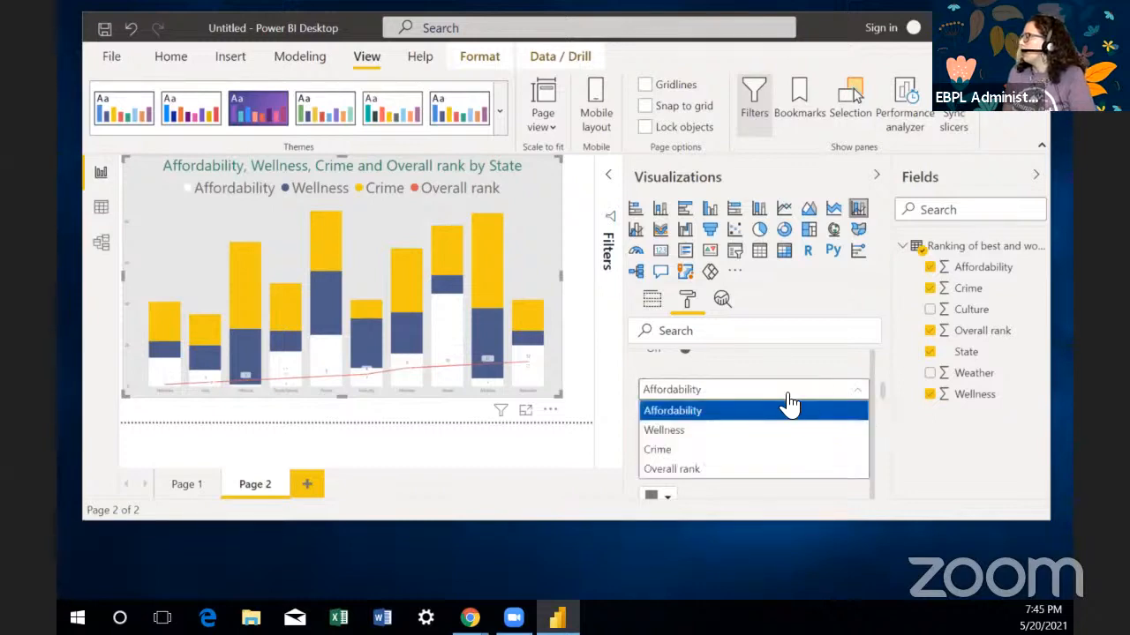
pyautogui.click(697, 469)
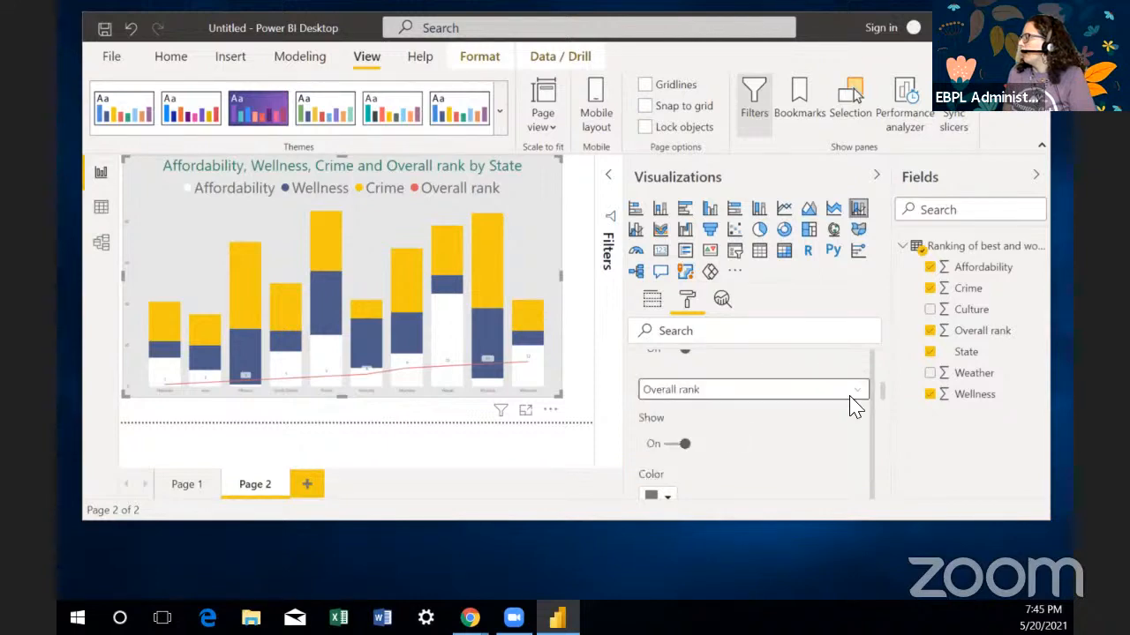
pyautogui.scroll(-3, 881, 397)
pyautogui.scroll(-2, 885, 402)
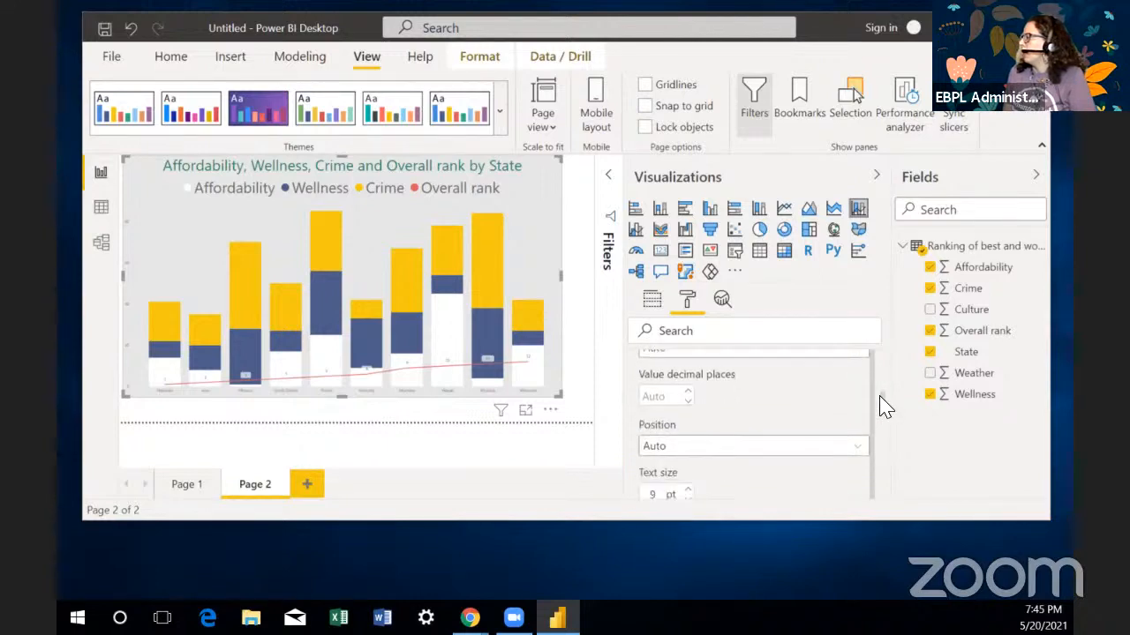
pyautogui.scroll(3, 883, 402)
pyautogui.scroll(-3, 882, 404)
pyautogui.scroll(-2, 880, 406)
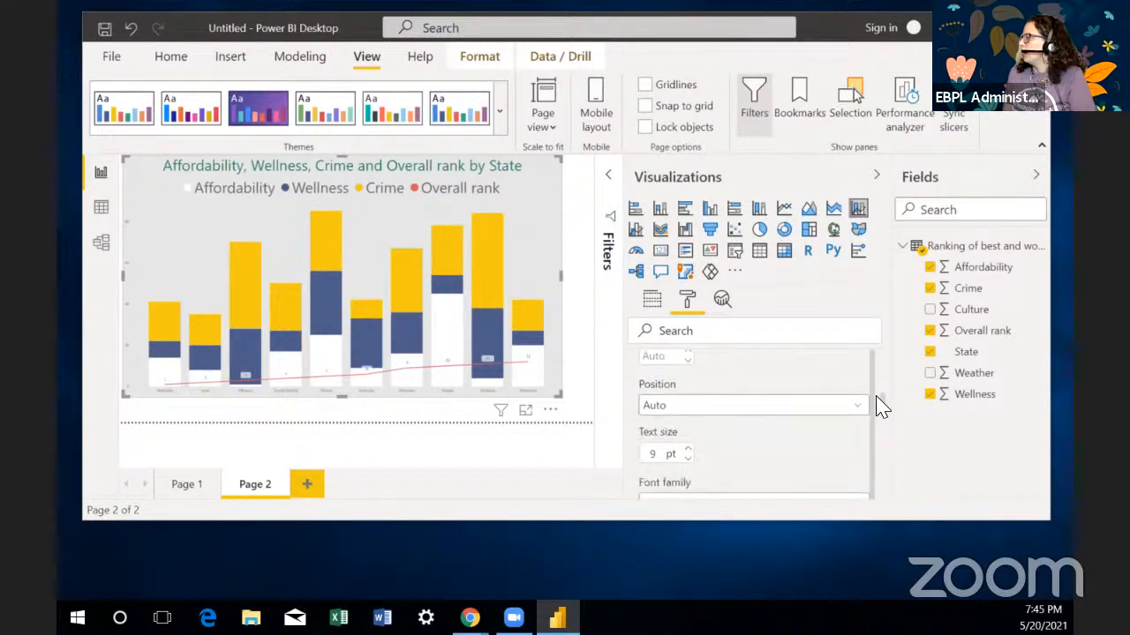
pyautogui.click(687, 456)
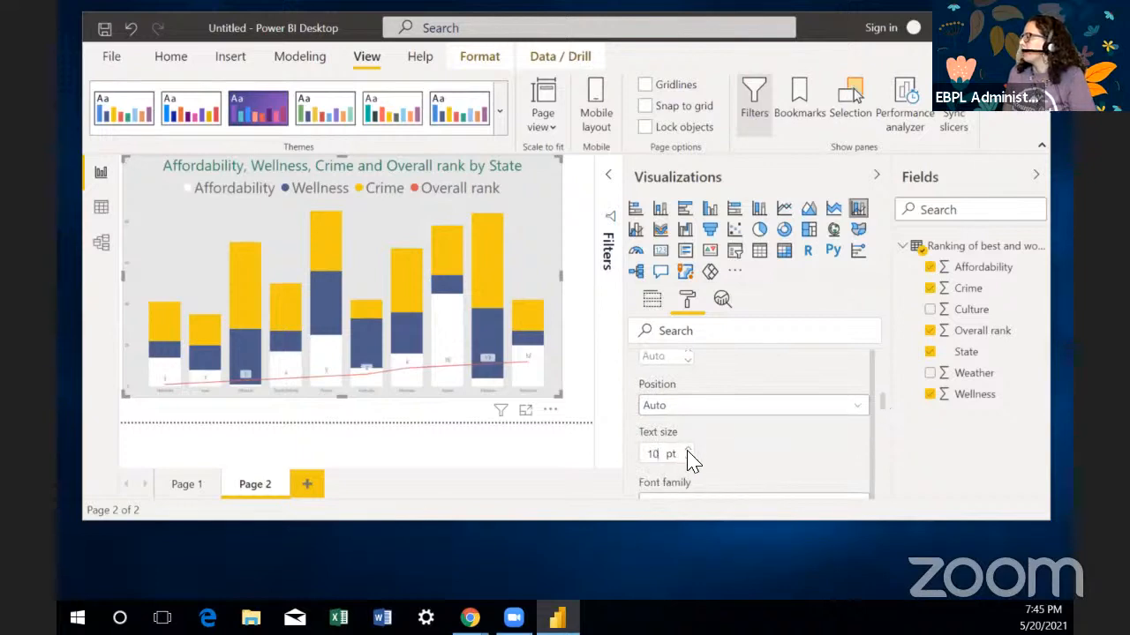
pyautogui.click(689, 449)
pyautogui.click(690, 449)
pyautogui.click(689, 450)
pyautogui.click(690, 449)
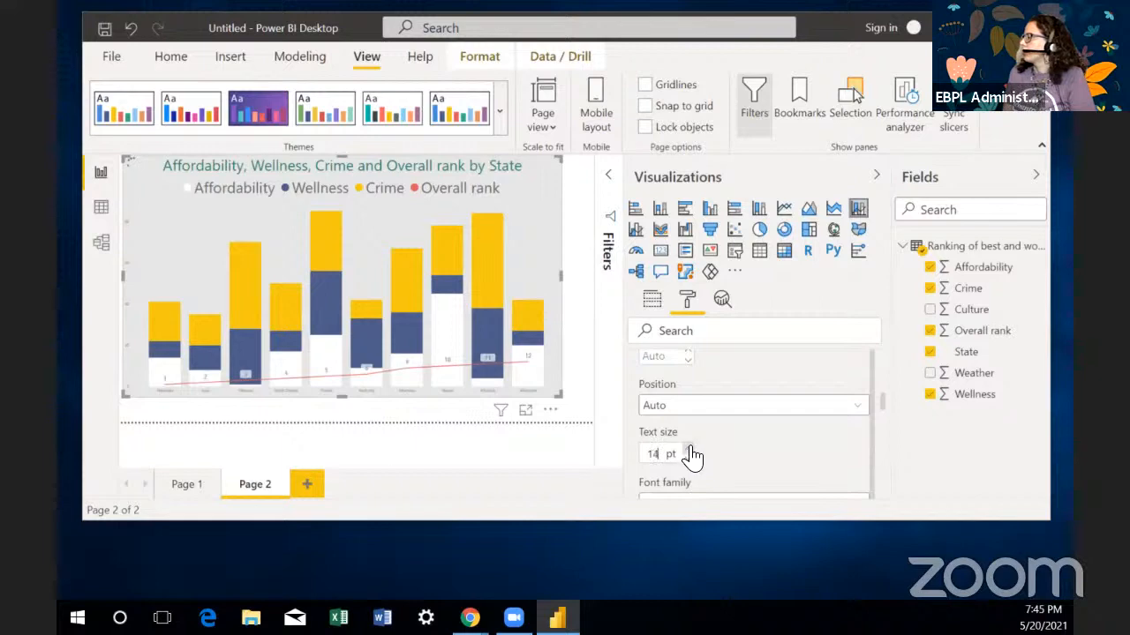
pyautogui.click(688, 448)
pyautogui.click(688, 449)
pyautogui.click(687, 448)
pyautogui.click(688, 449)
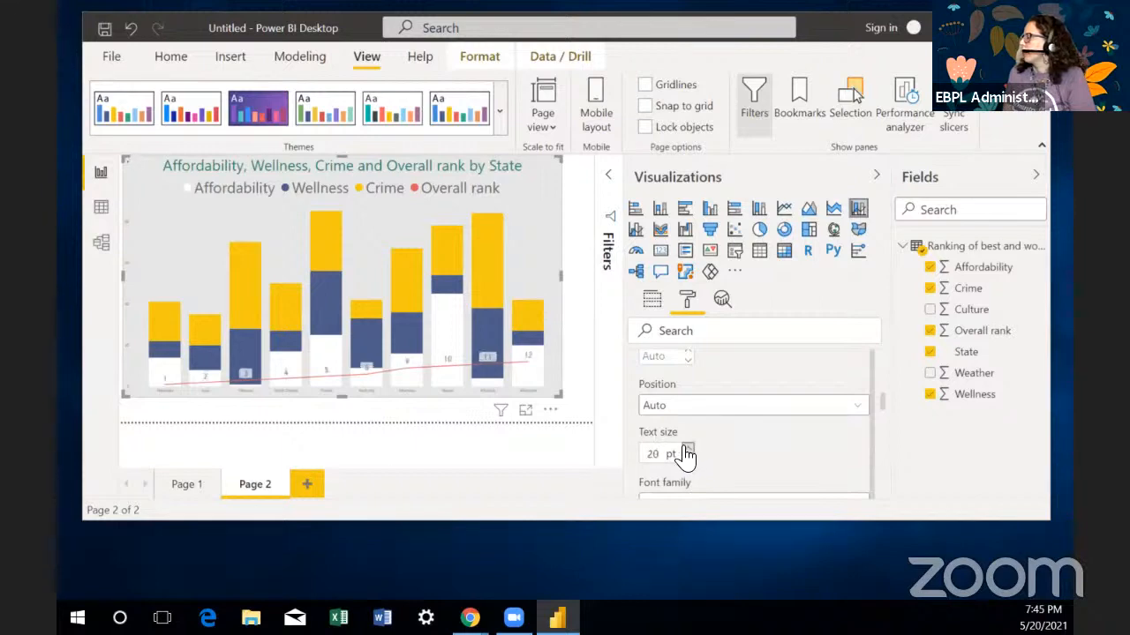
pyautogui.click(687, 449)
pyautogui.click(687, 448)
pyautogui.click(687, 449)
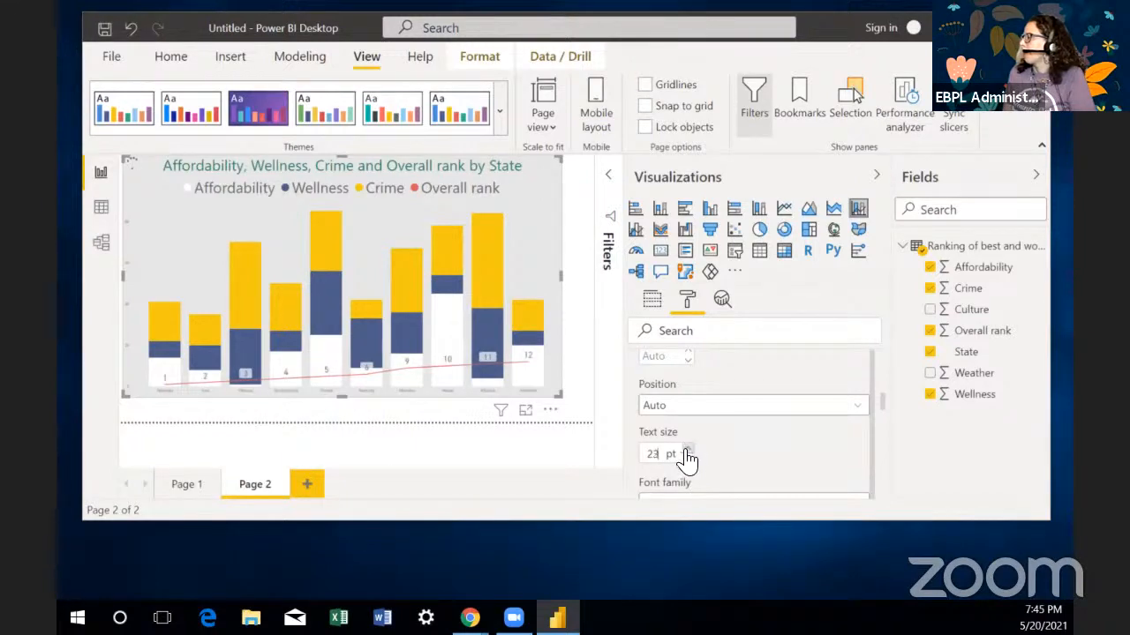
pyautogui.click(688, 449)
pyautogui.click(688, 449)
pyautogui.click(687, 449)
pyautogui.click(688, 449)
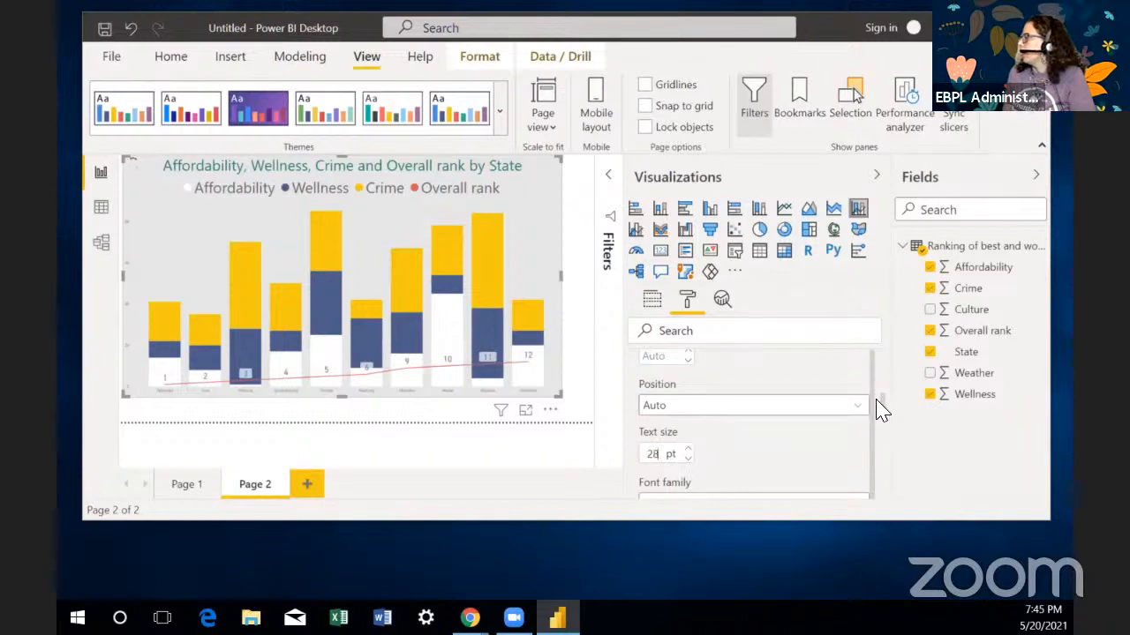
# Step: Set the background color of the Overall rank data labels to the recent green #268361
pyautogui.scroll(-2, 887, 413)
pyautogui.scroll(-1, 887, 413)
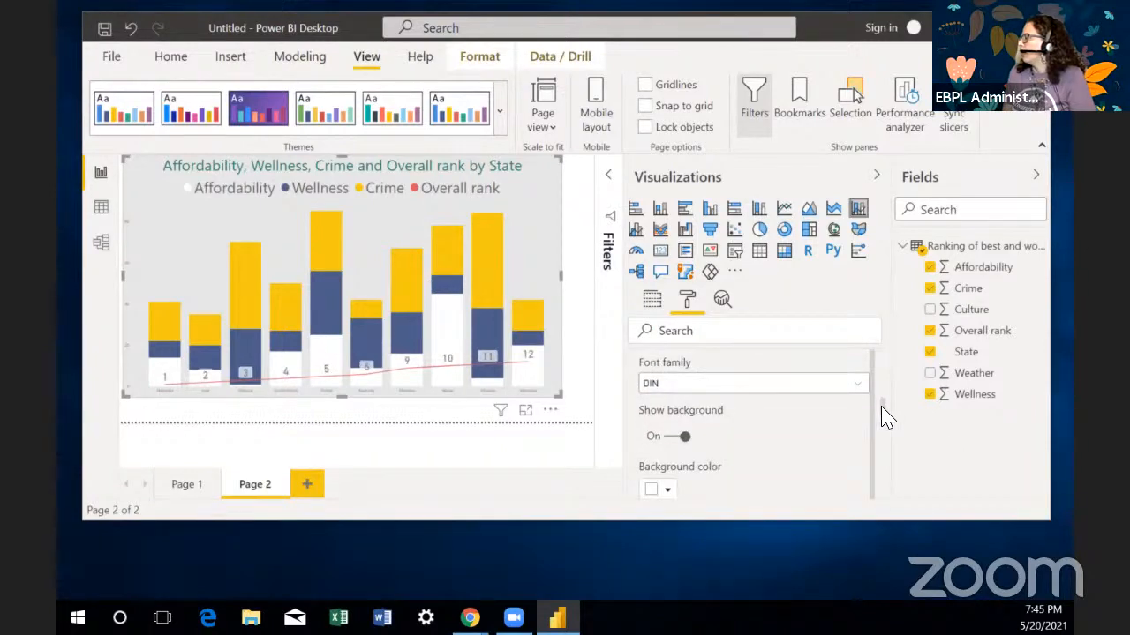
pyautogui.scroll(-1, 887, 413)
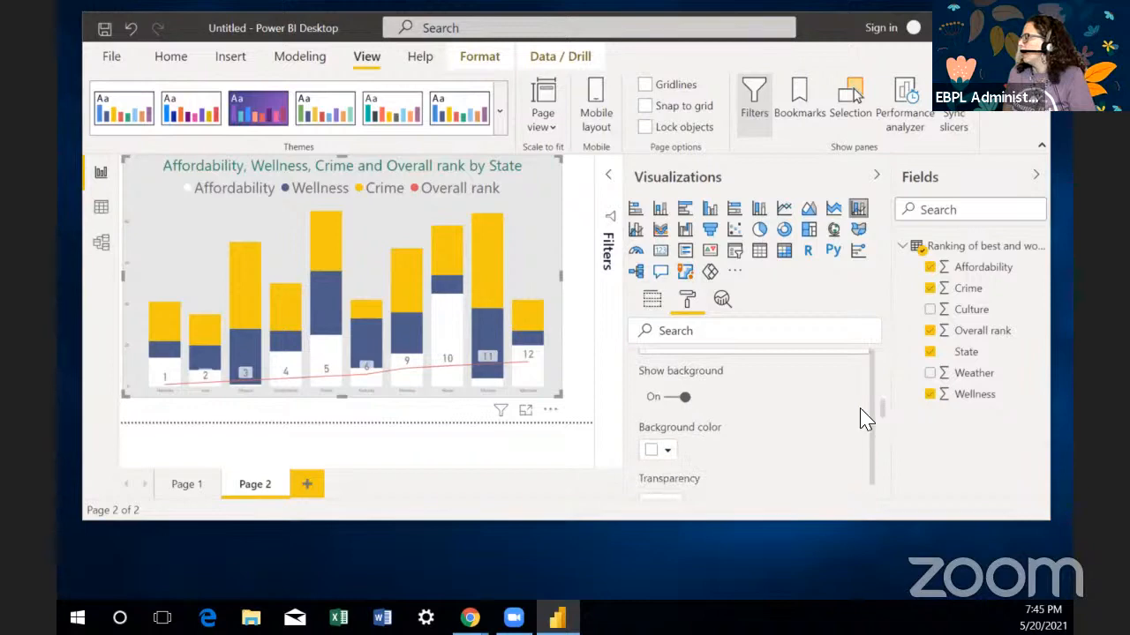
pyautogui.click(668, 453)
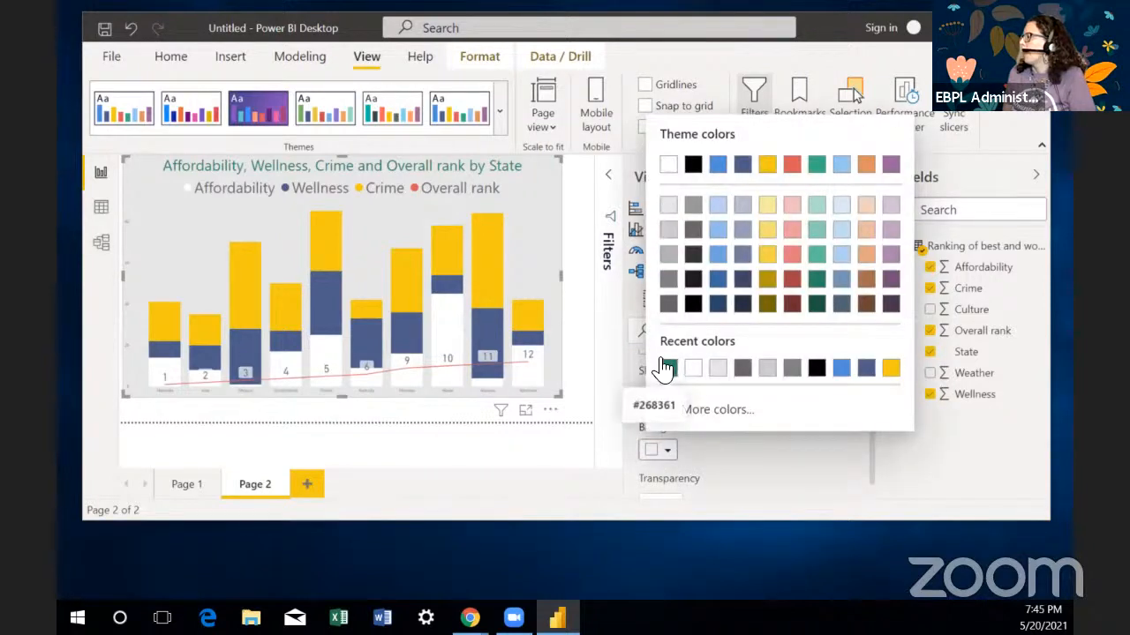
pyautogui.click(667, 368)
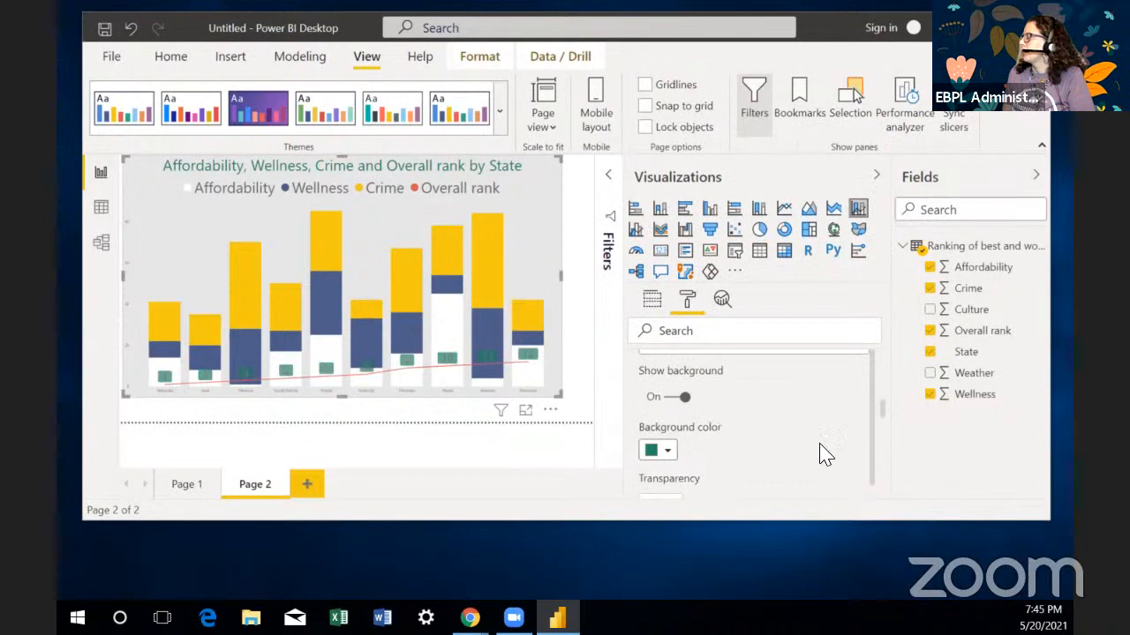
# Step: Set the background transparency of the Overall rank data labels to 70%
pyautogui.scroll(-3, 885, 420)
pyautogui.scroll(1, 887, 422)
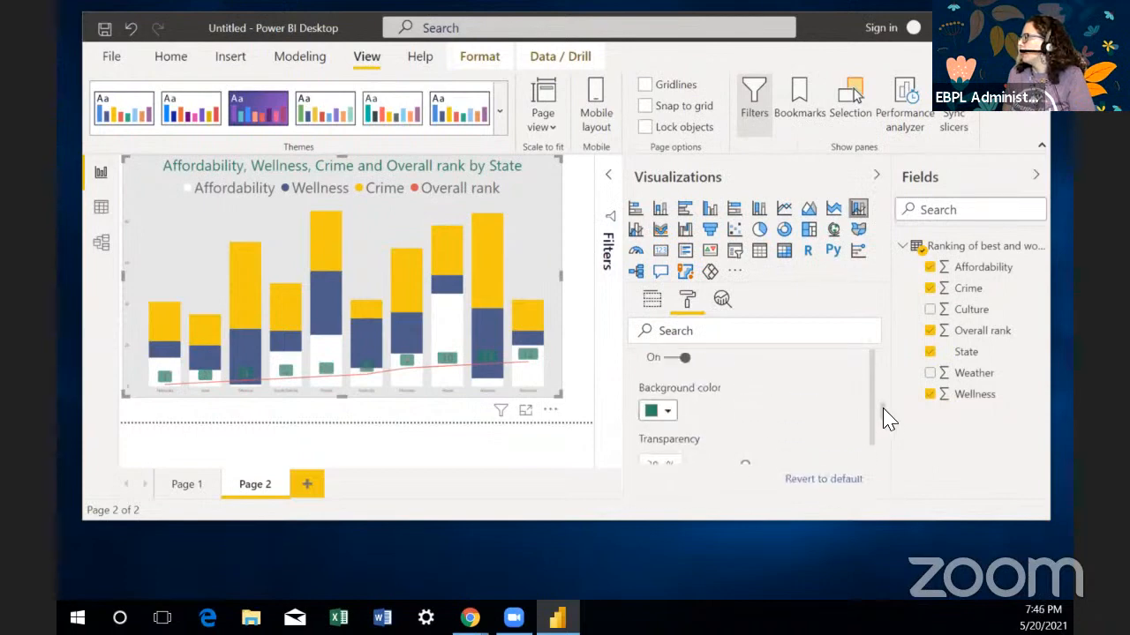
pyautogui.scroll(-1, 887, 422)
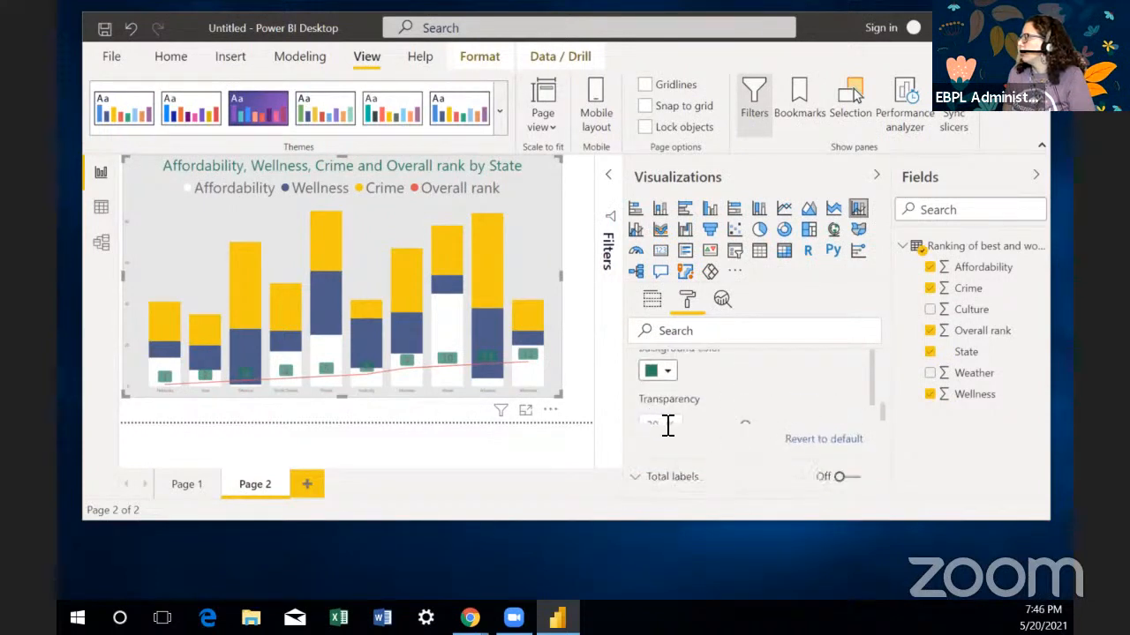
pyautogui.moveTo(746, 421); pyautogui.dragTo(813, 413)
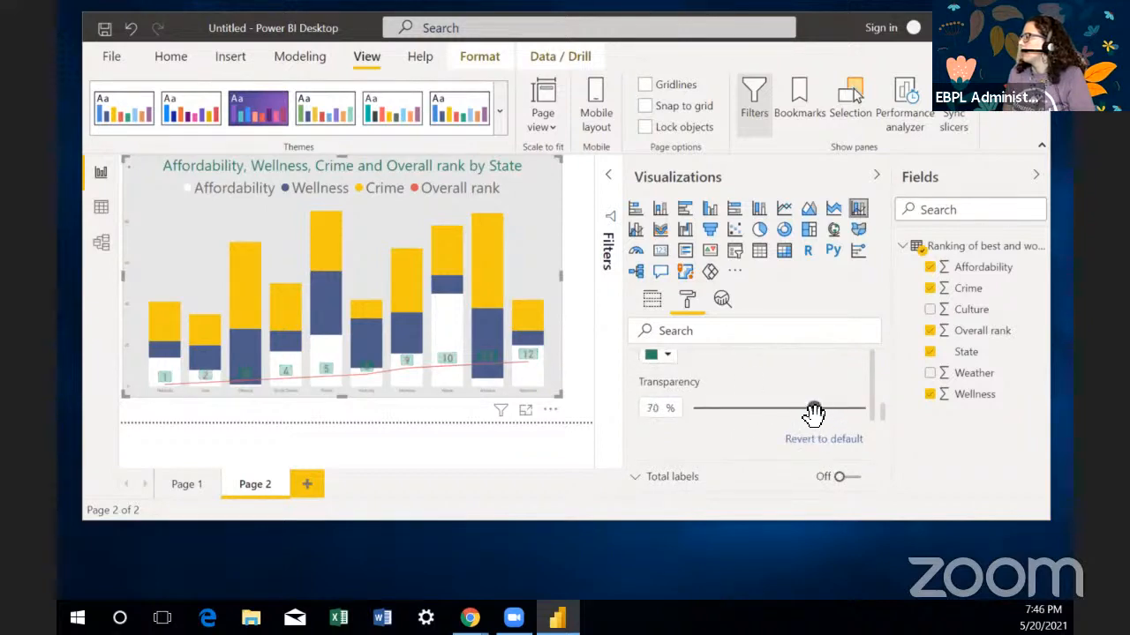
# Step: Set the position of the Overall rank data labels to Above
pyautogui.scroll(-3, 883, 404)
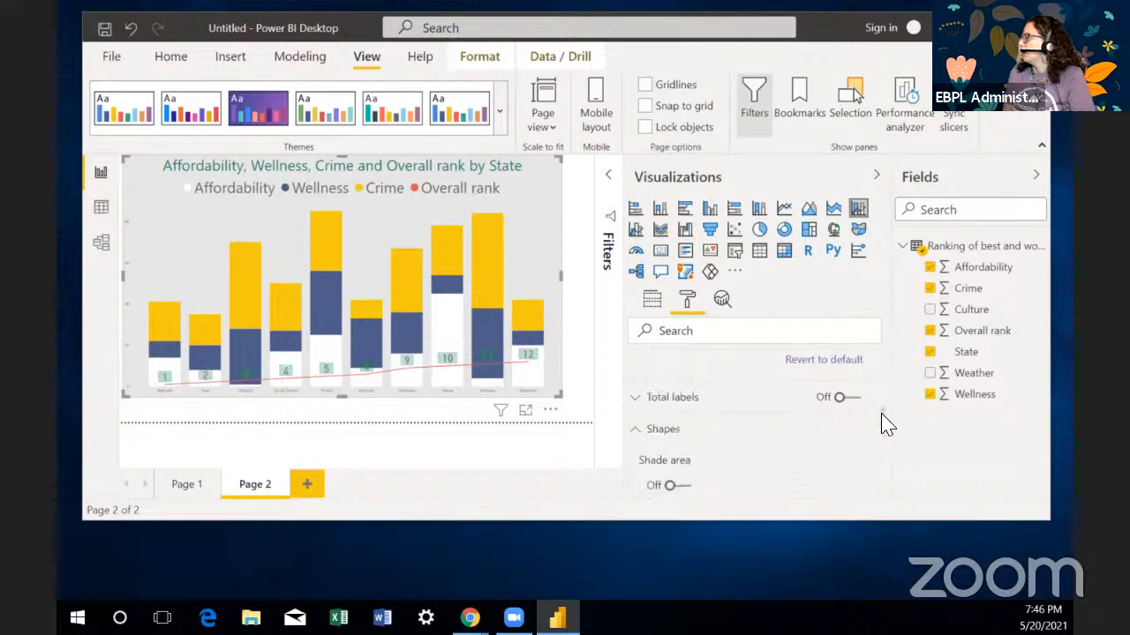
pyautogui.scroll(5, 883, 411)
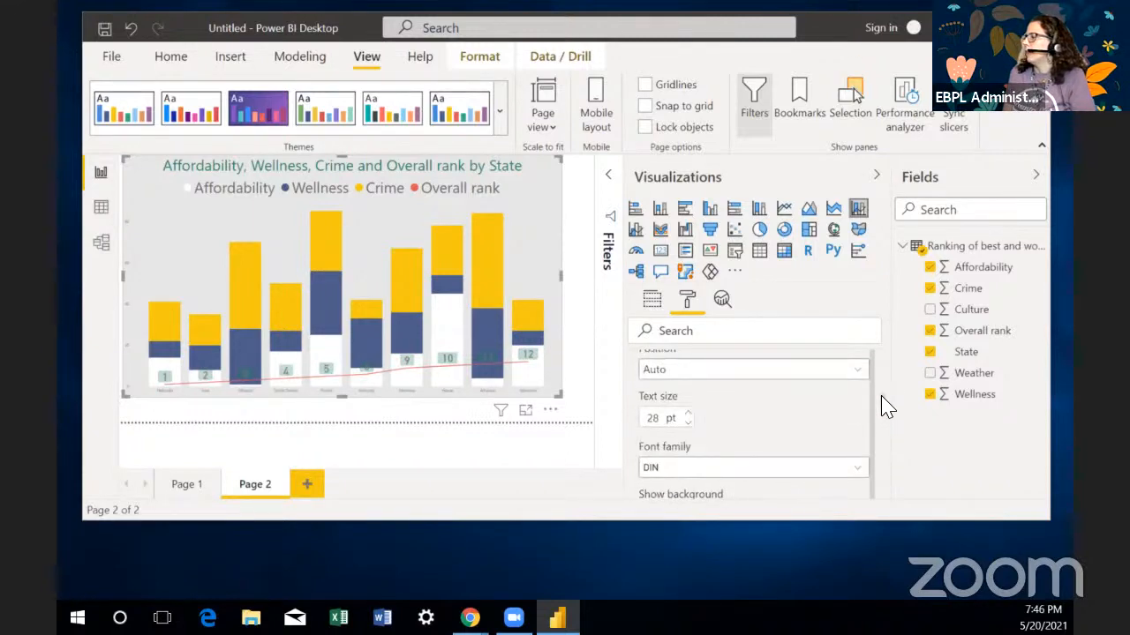
pyautogui.scroll(1, 886, 408)
pyautogui.scroll(-2, 886, 407)
pyautogui.scroll(2, 886, 408)
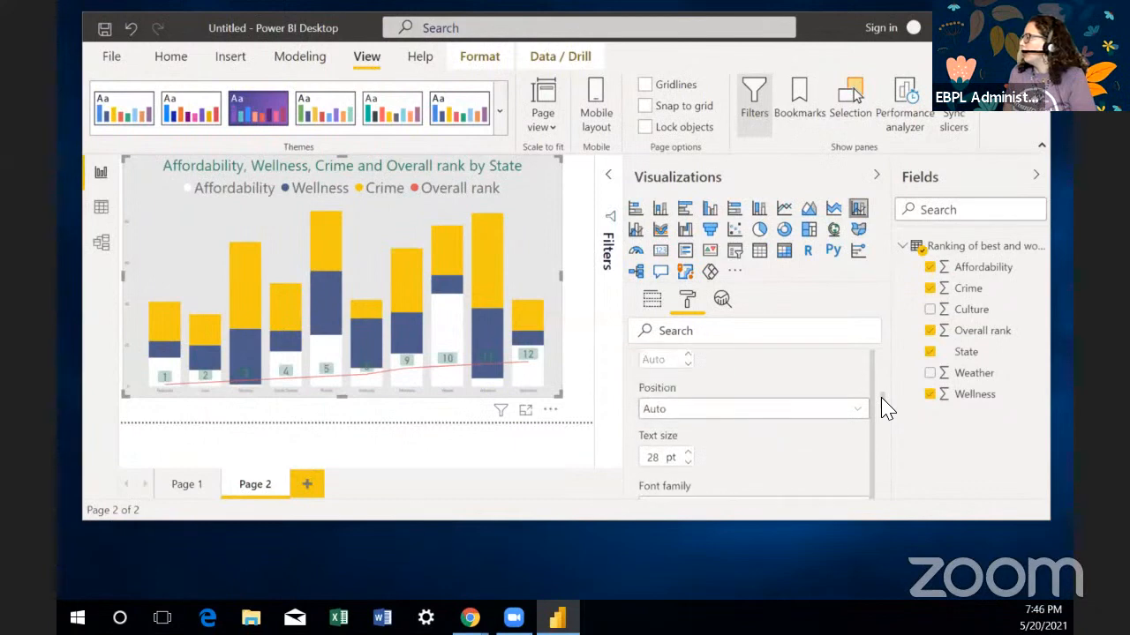
pyautogui.click(805, 411)
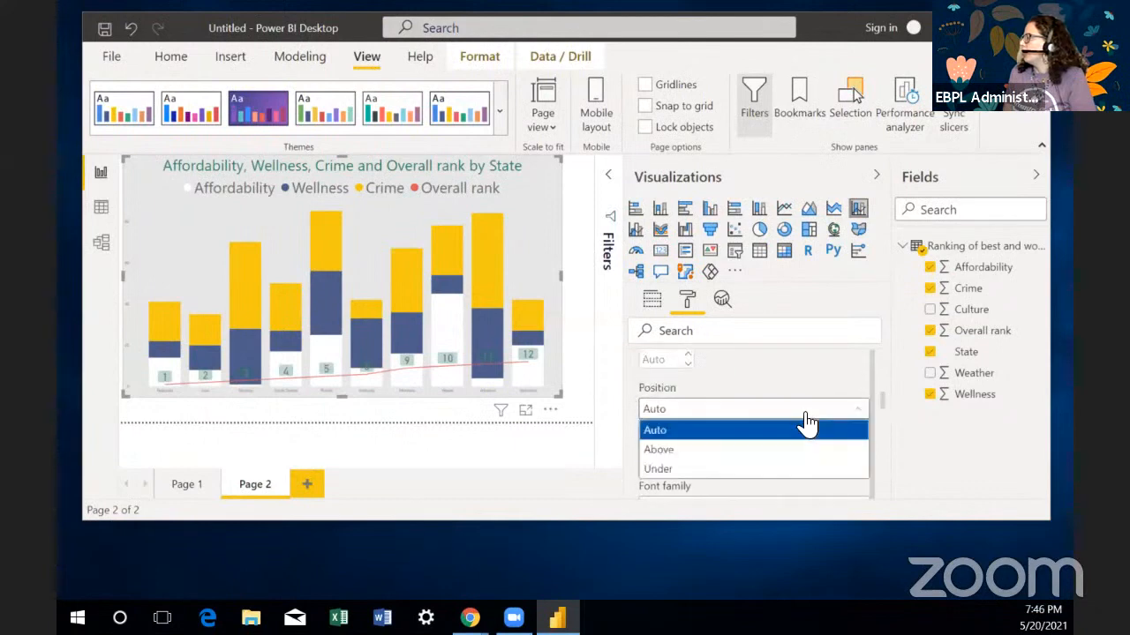
pyautogui.click(703, 450)
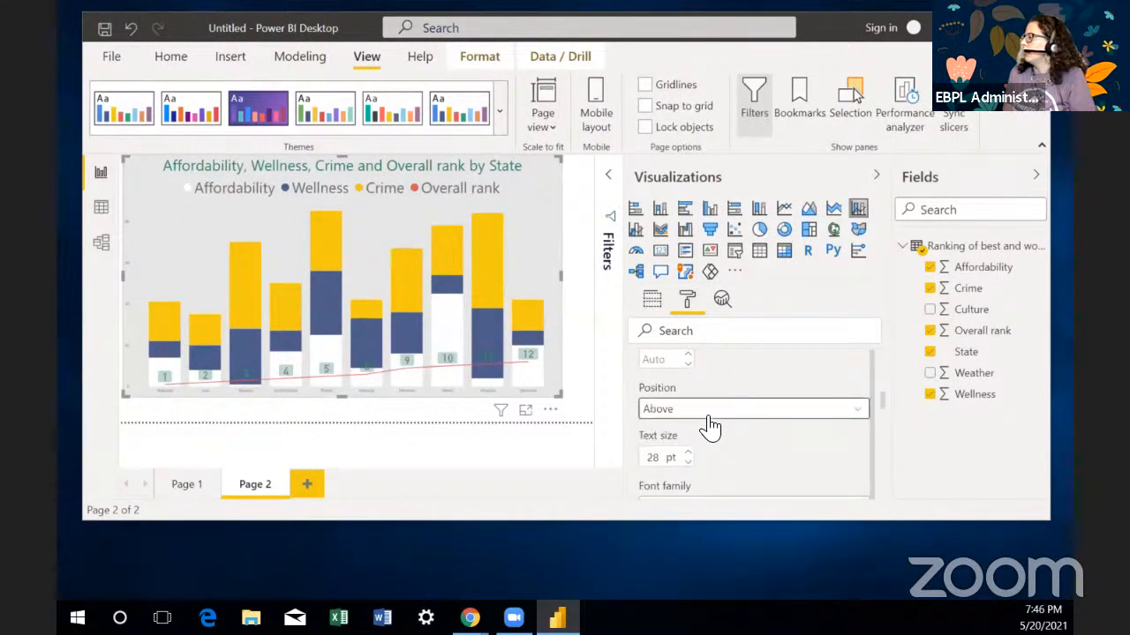
# Step: Try the Under position for the Overall rank data labels and switch them back to Above
pyautogui.click(707, 411)
pyautogui.click(699, 456)
pyautogui.click(709, 411)
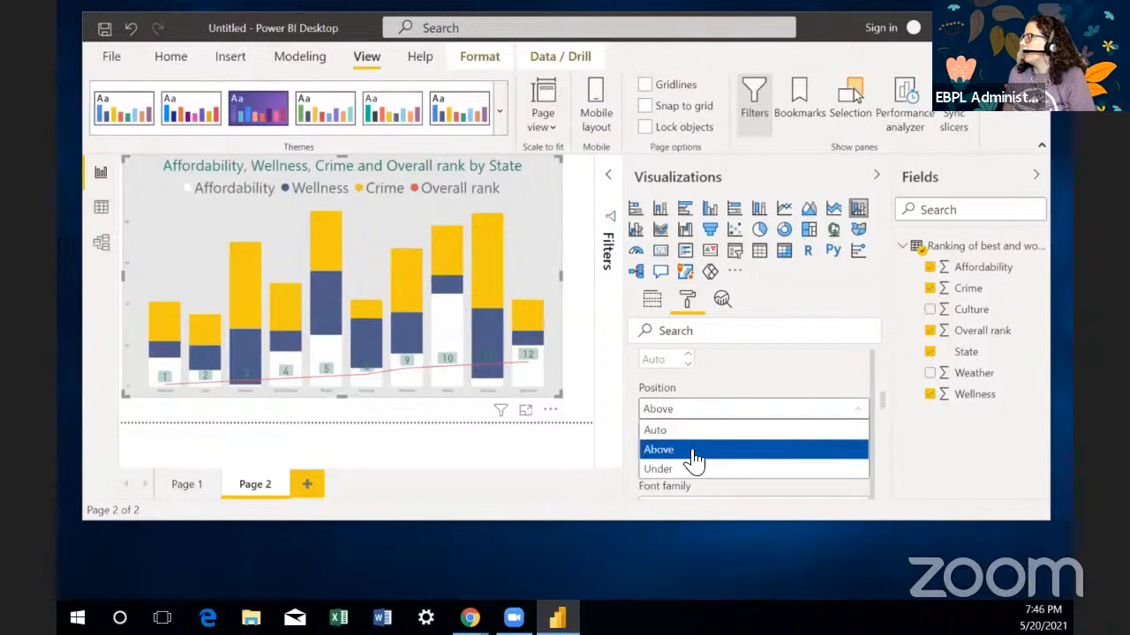
pyautogui.click(697, 470)
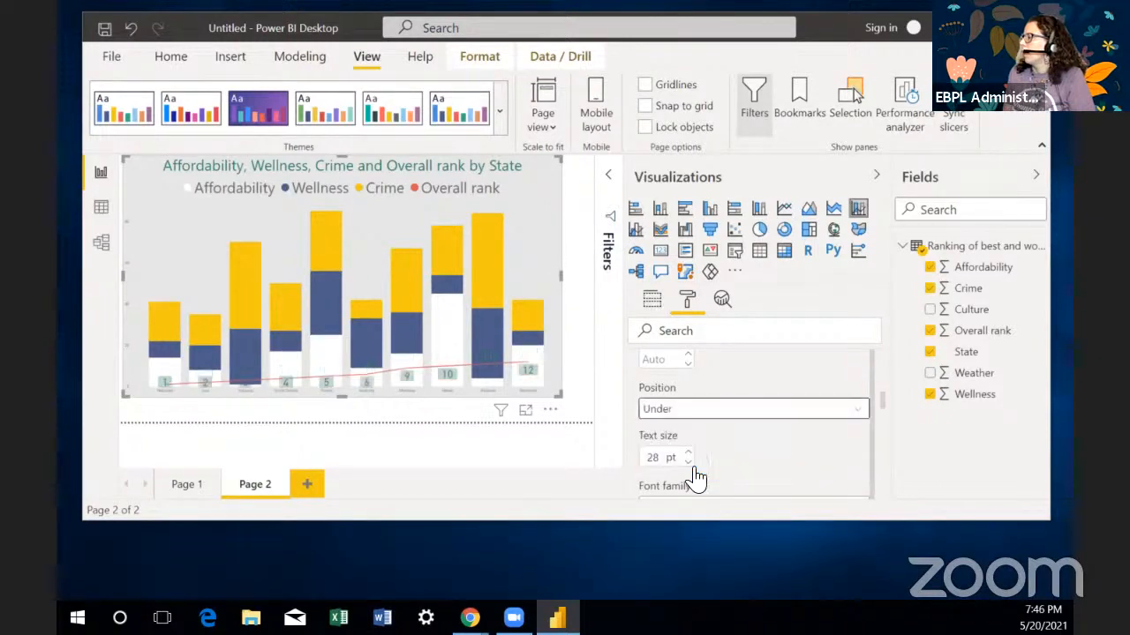
pyautogui.click(696, 412)
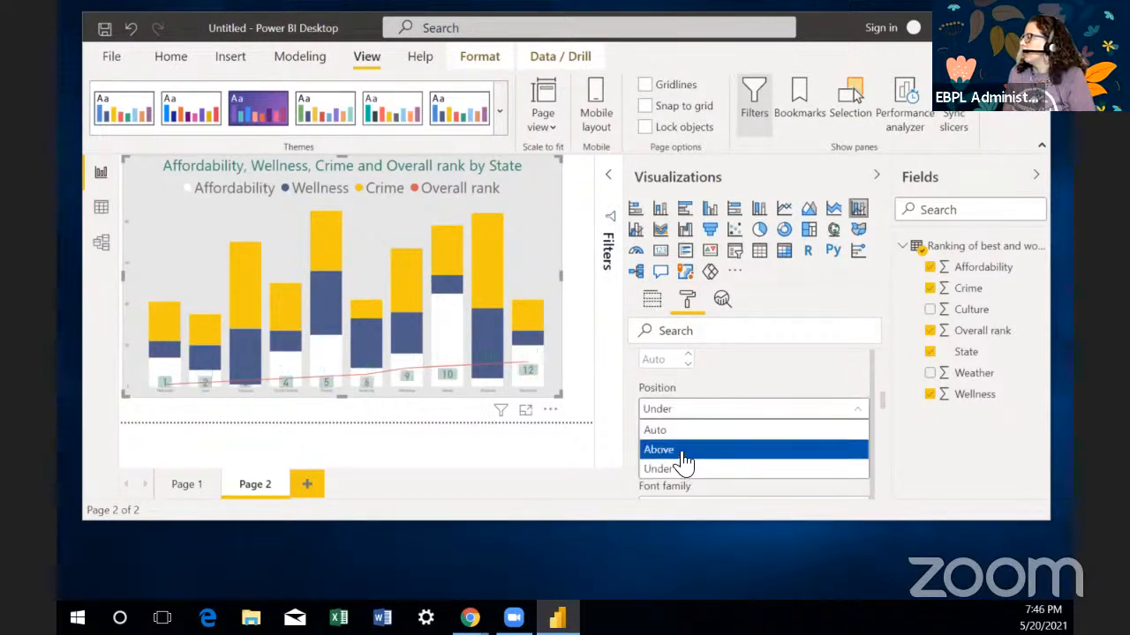
pyautogui.click(683, 450)
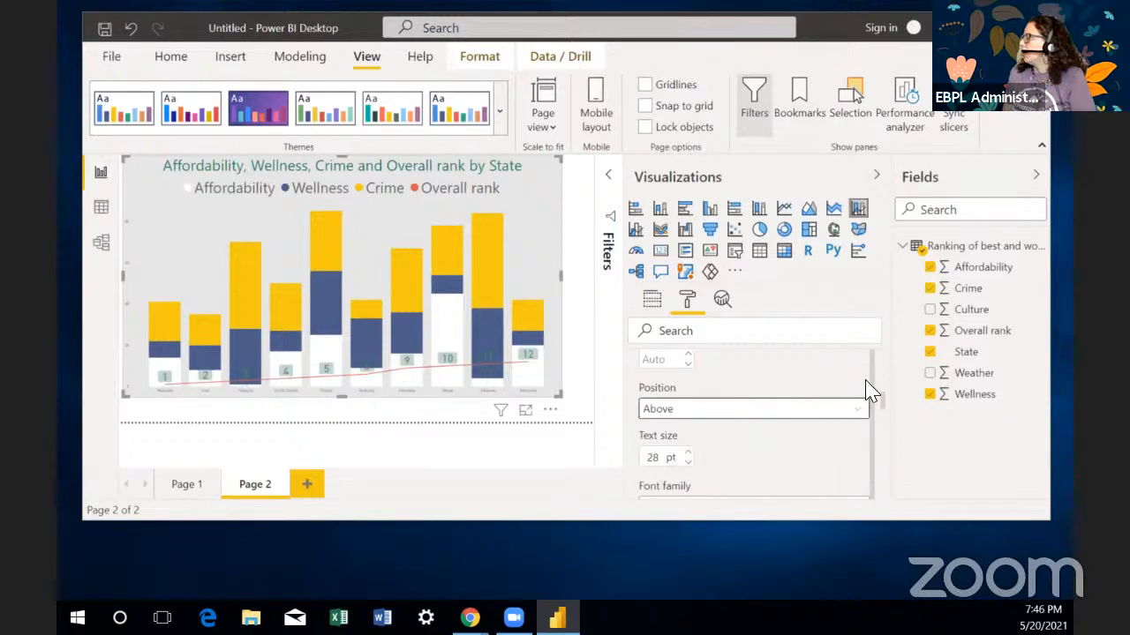
# Step: Try showing the data labels of the Affordability series and turn them off again
pyautogui.scroll(4, 882, 399)
pyautogui.scroll(-2, 885, 399)
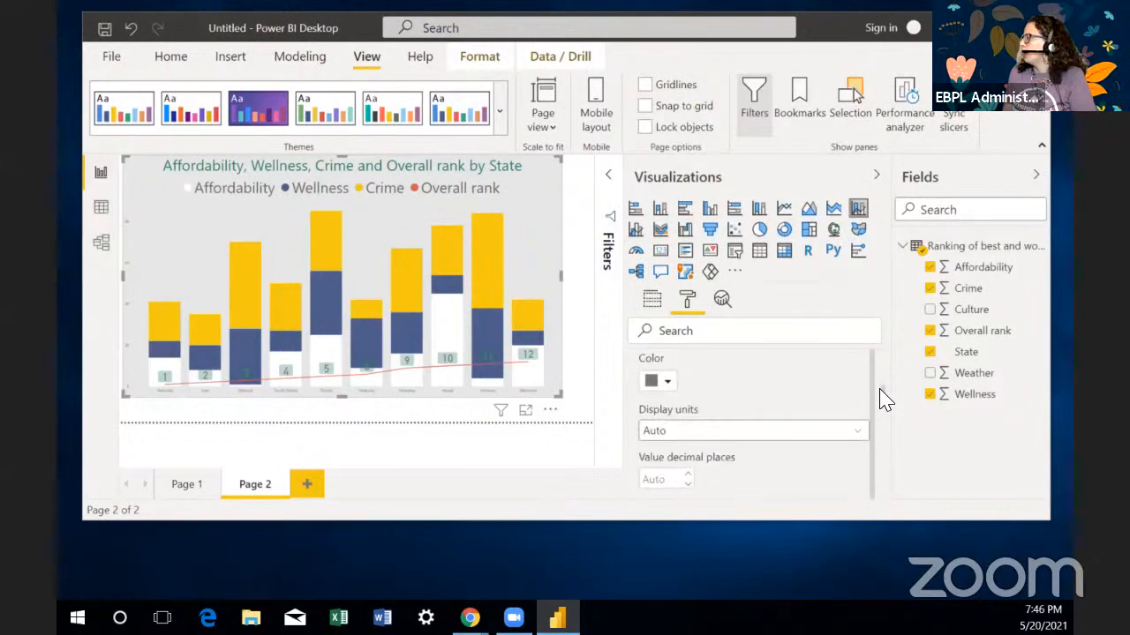
pyautogui.scroll(3, 883, 397)
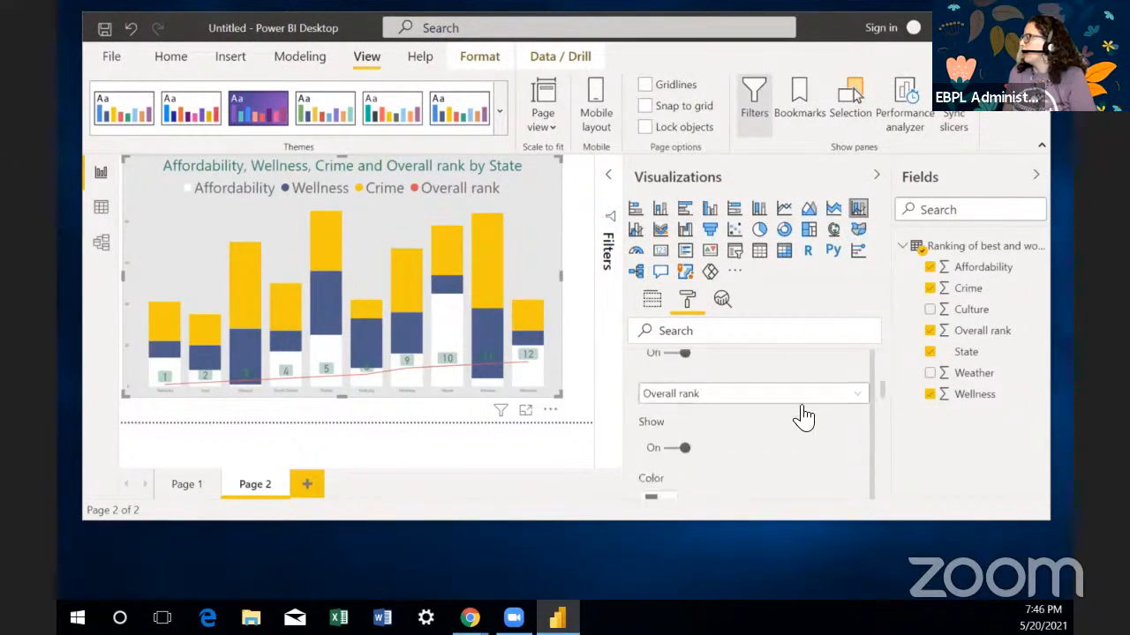
pyautogui.click(803, 403)
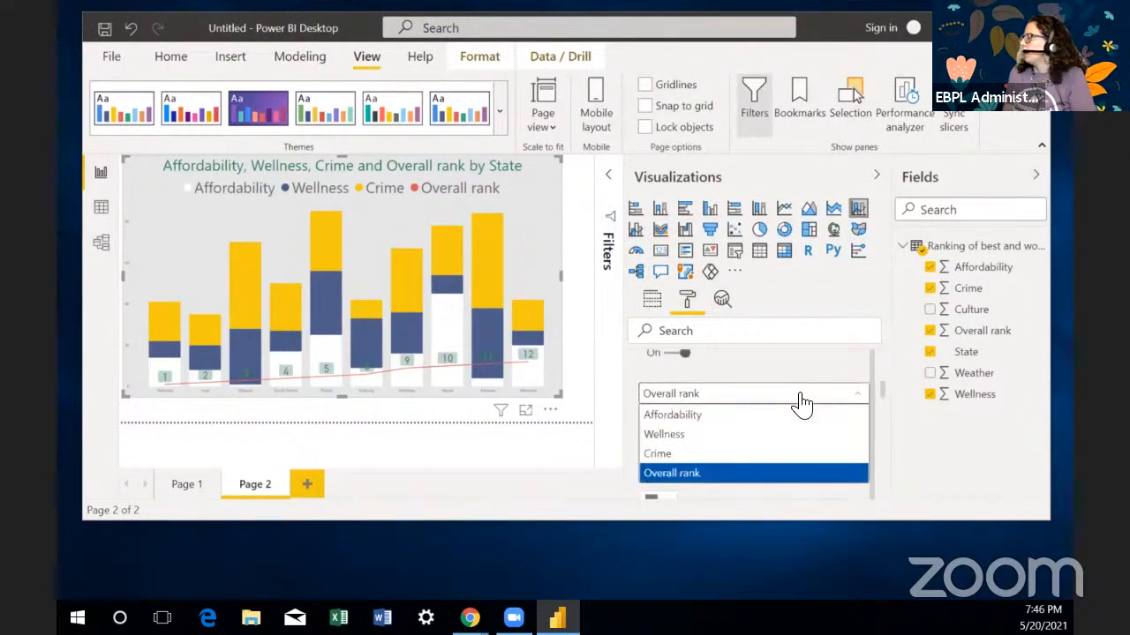
pyautogui.click(704, 415)
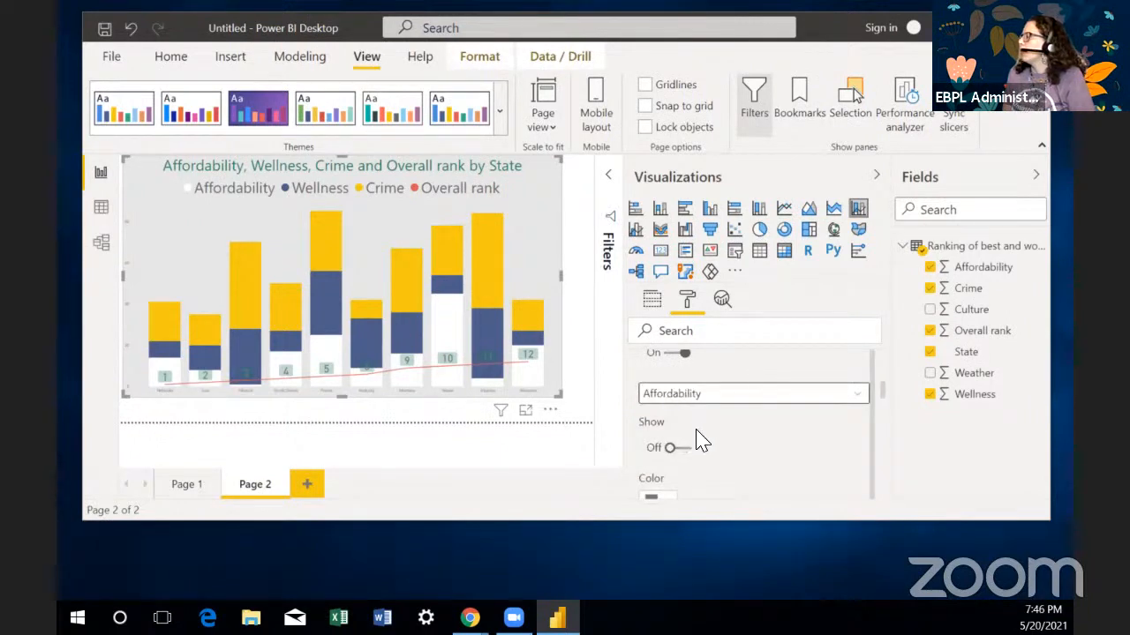
pyautogui.click(681, 450)
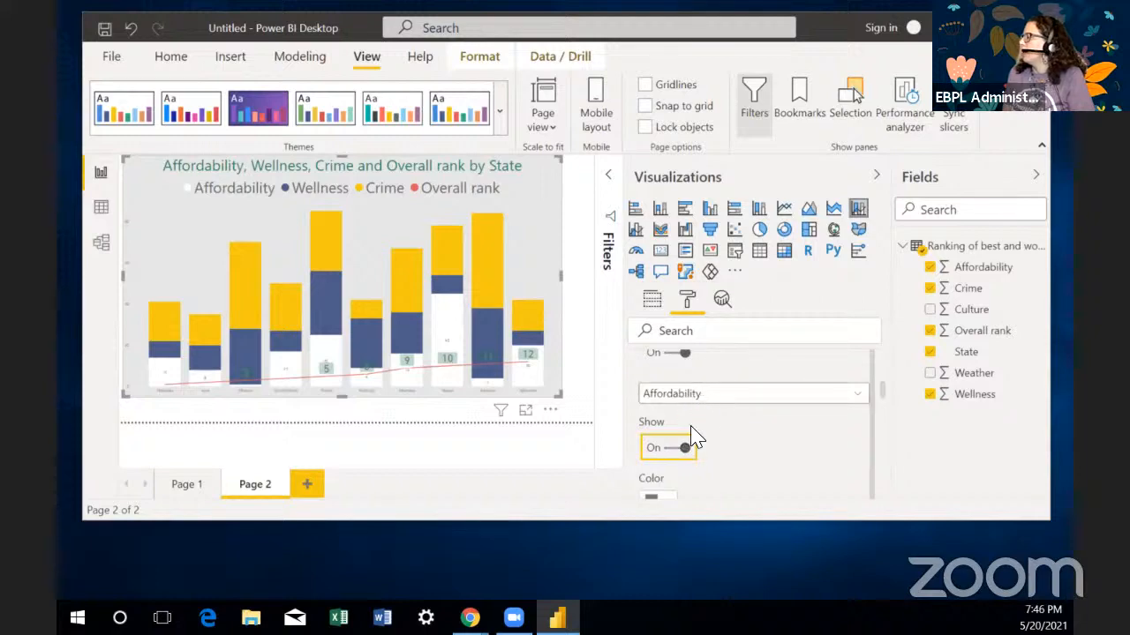
pyautogui.click(676, 450)
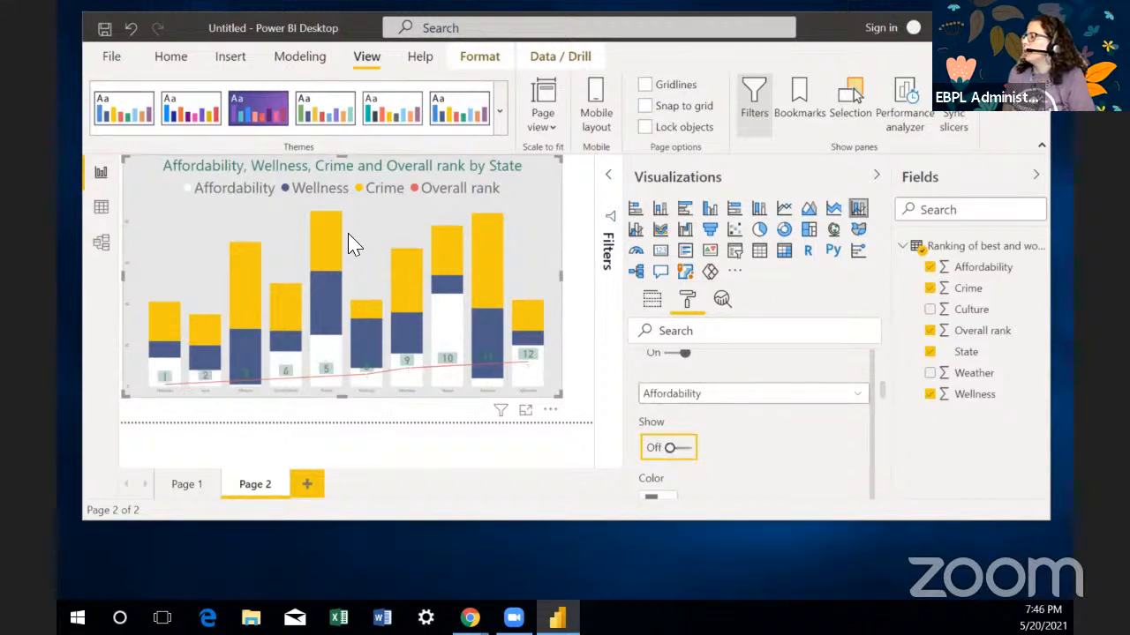
# Step: Turn on the data labels for the Crime series and set their display units to None
pyautogui.moveTo(330, 227)
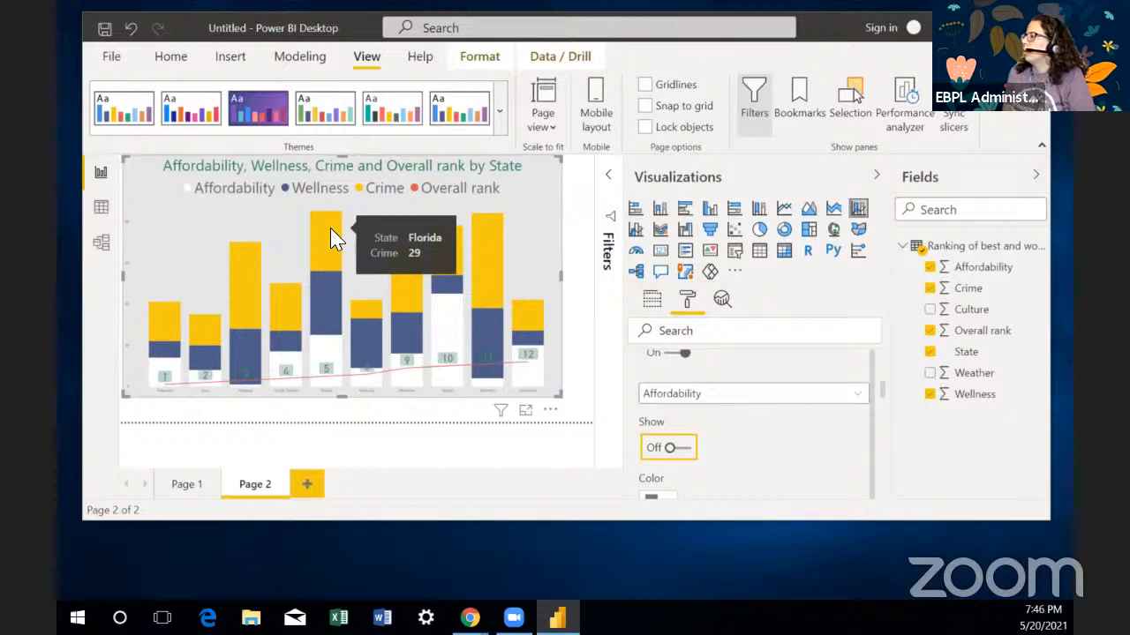
pyautogui.click(794, 395)
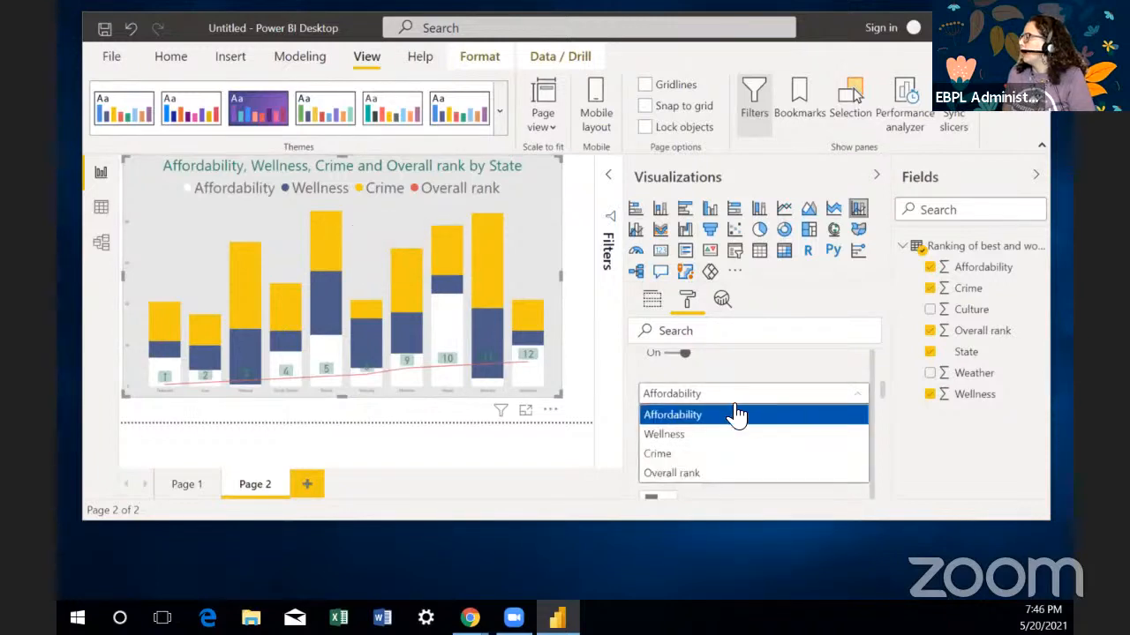
pyautogui.click(711, 454)
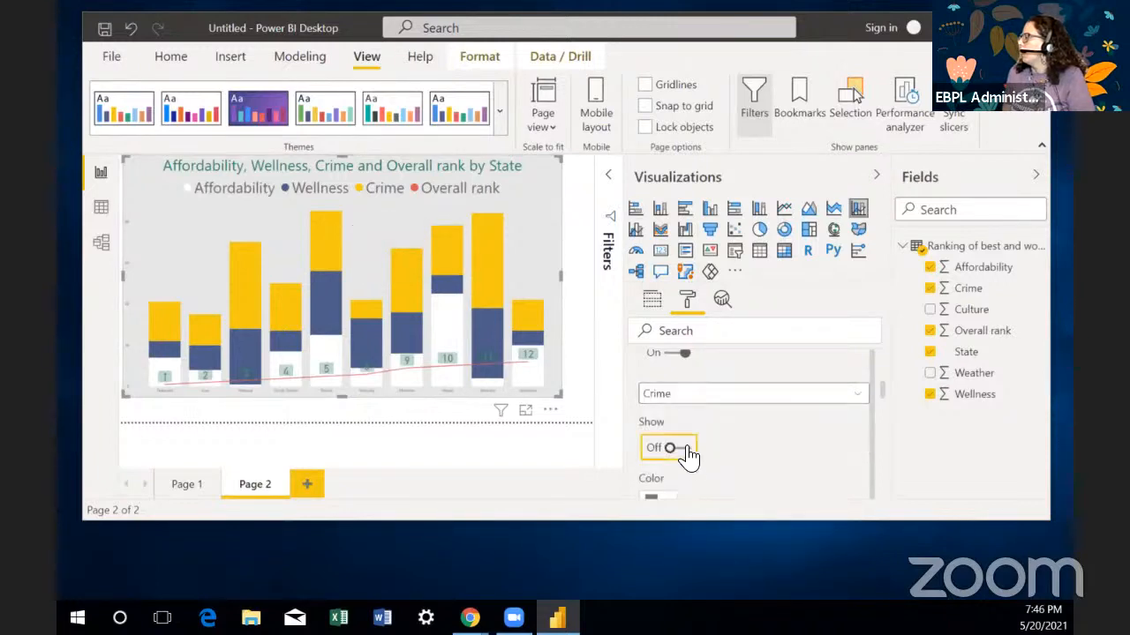
pyautogui.click(679, 449)
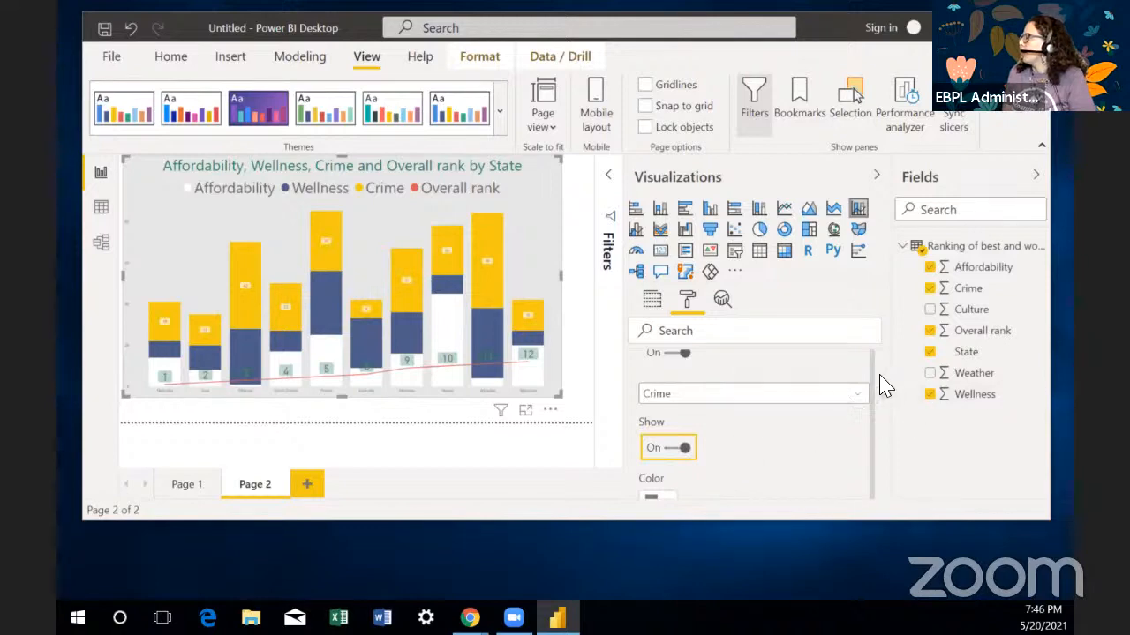
pyautogui.scroll(-2, 887, 399)
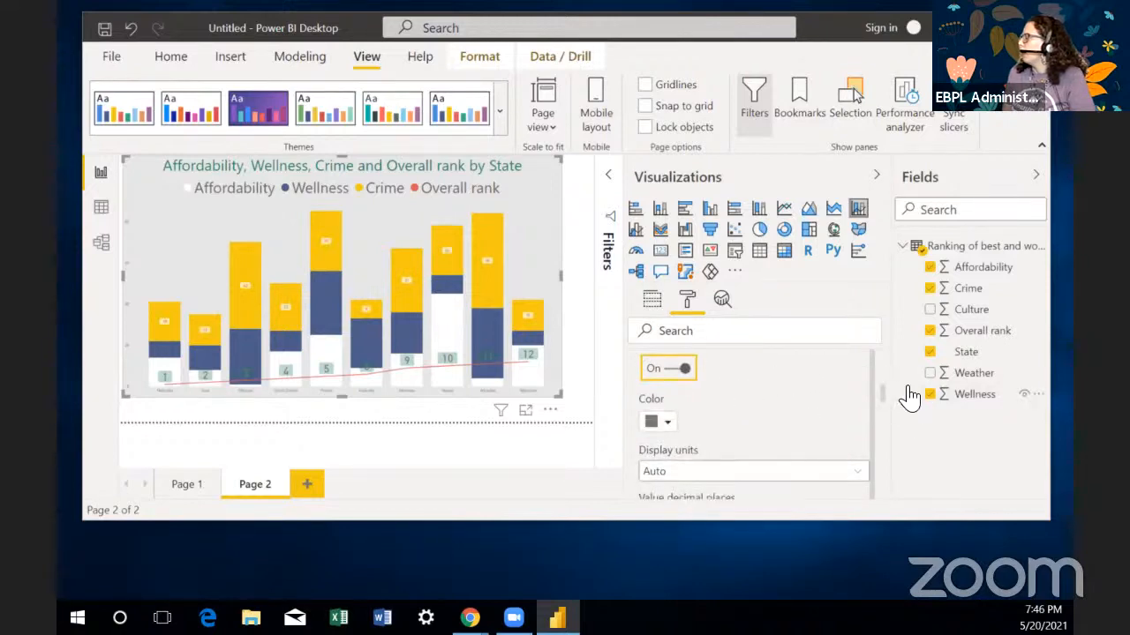
pyautogui.click(752, 472)
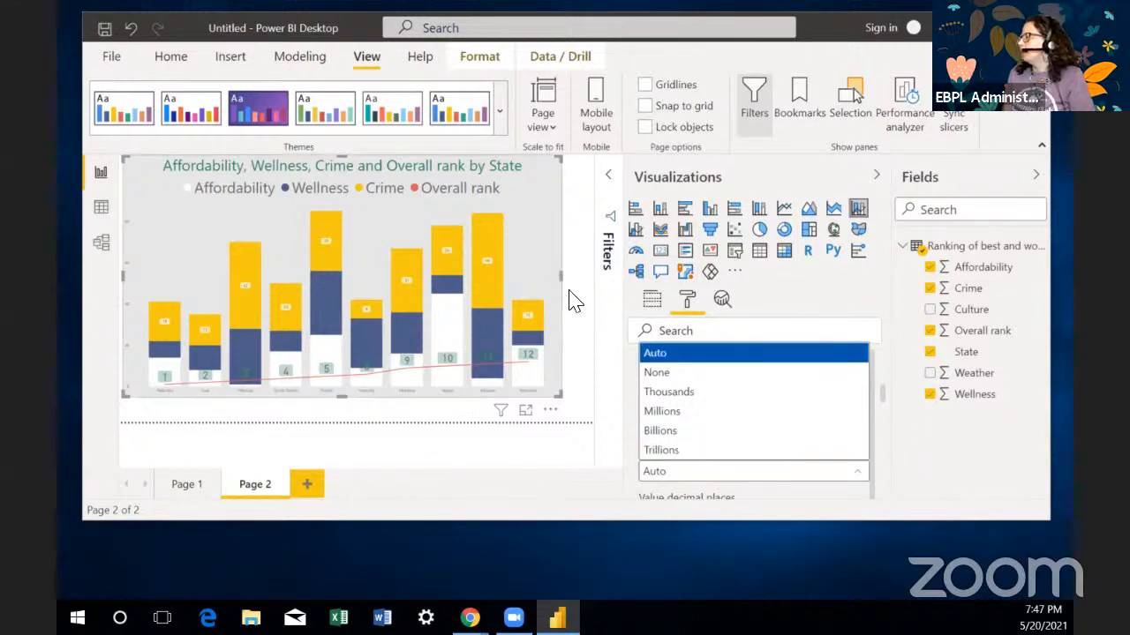
pyautogui.click(675, 372)
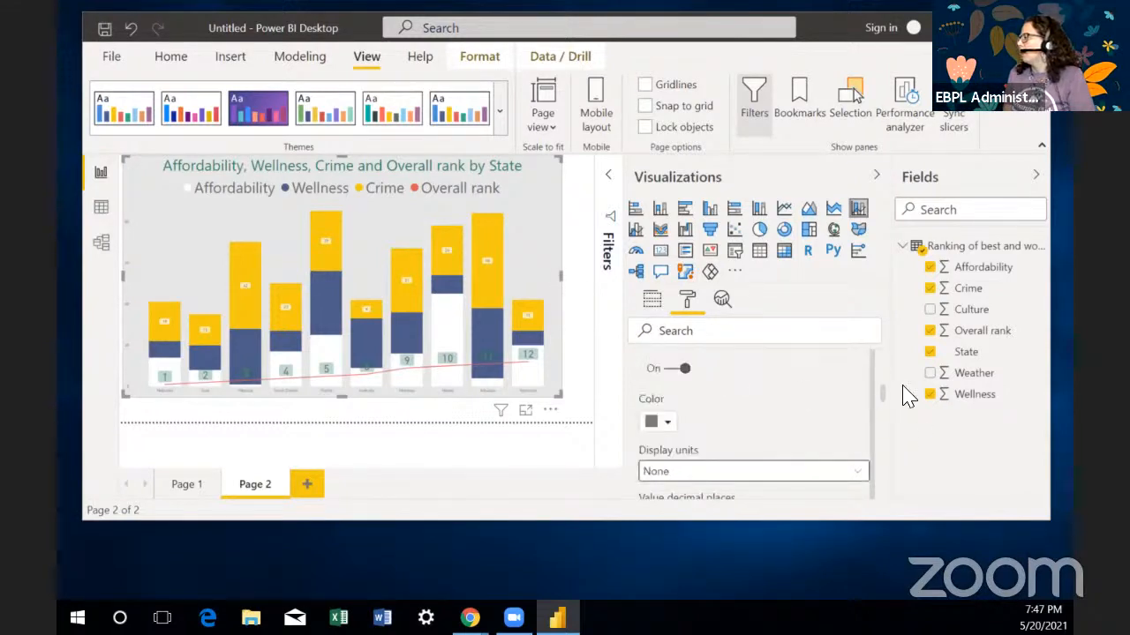
# Step: Set the Crime data labels' position to Inside end and their text size to 20 pt
pyautogui.scroll(-3, 882, 402)
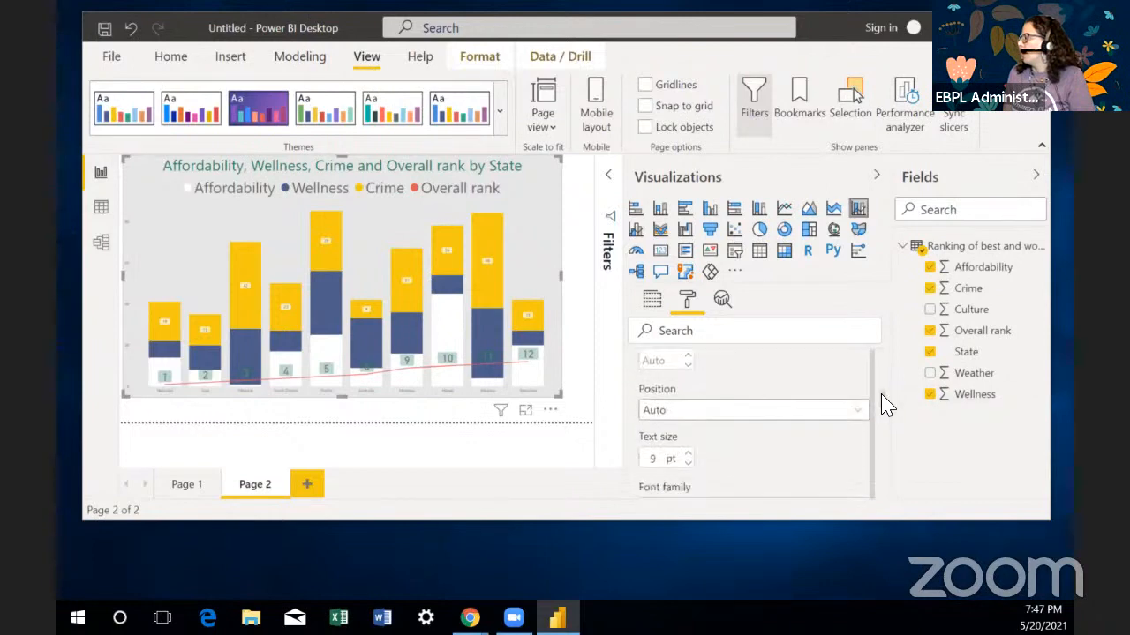
pyautogui.click(829, 413)
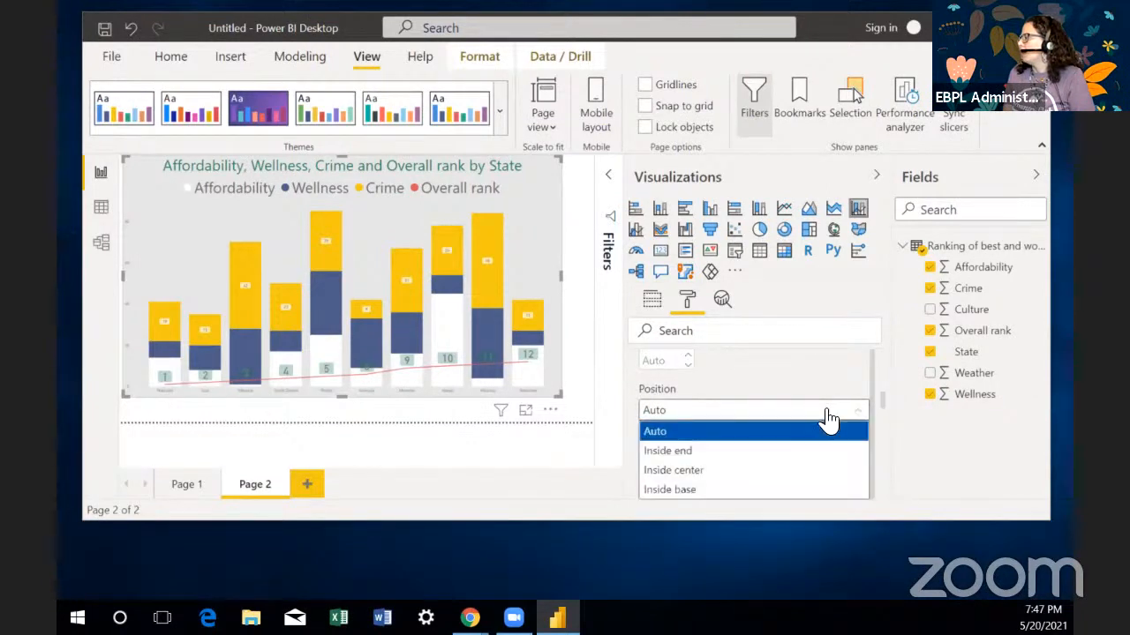
pyautogui.click(729, 454)
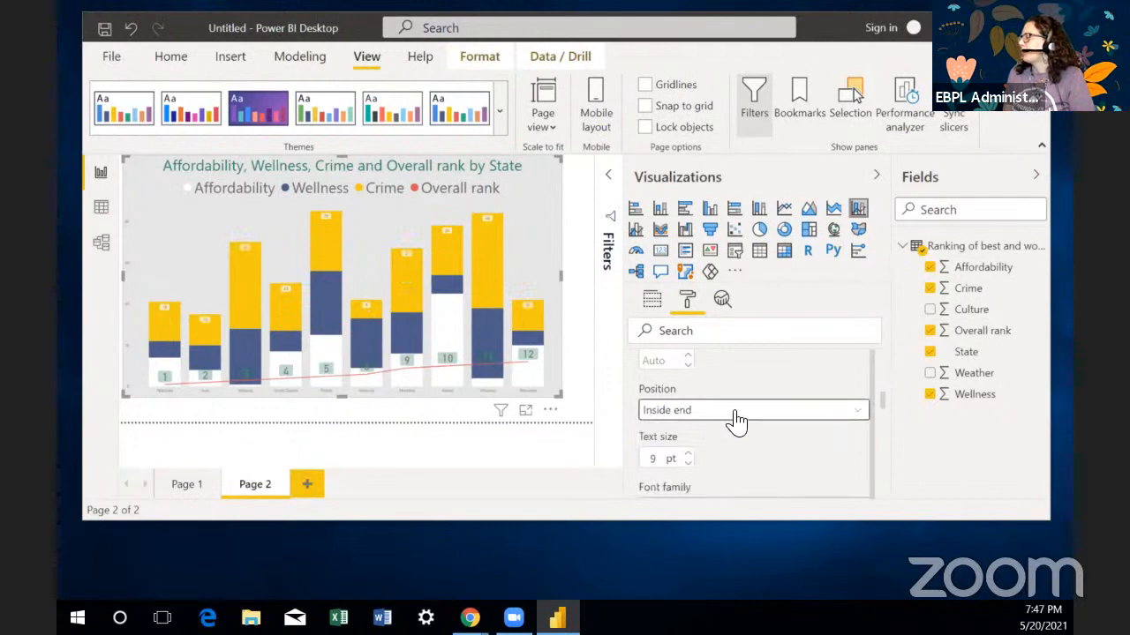
pyautogui.click(737, 415)
pyautogui.click(754, 452)
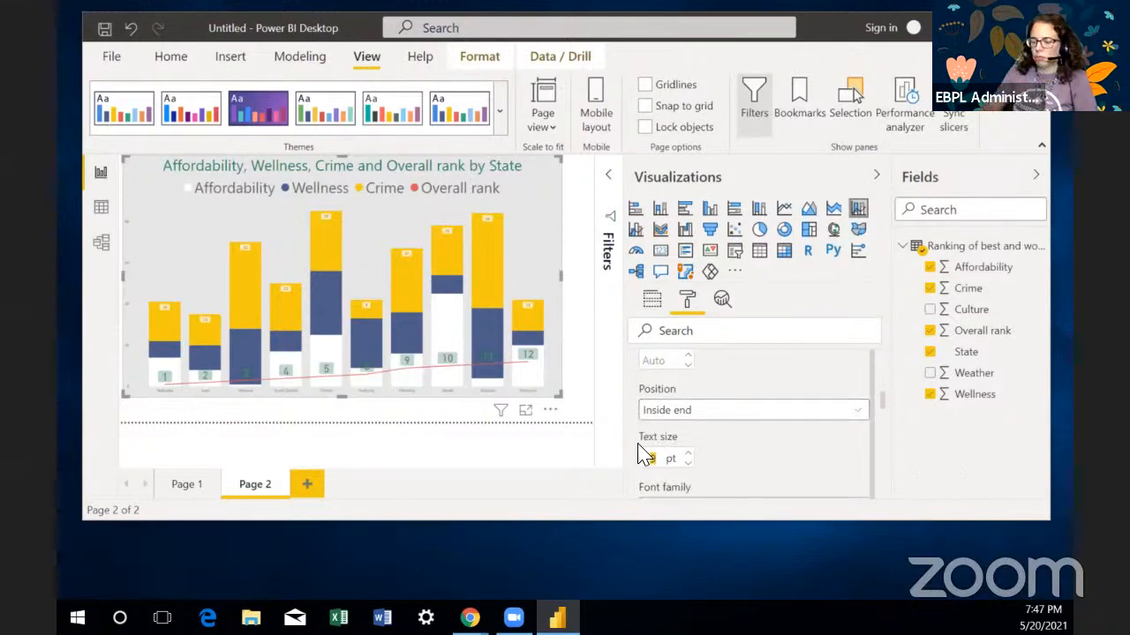
pyautogui.write('12')
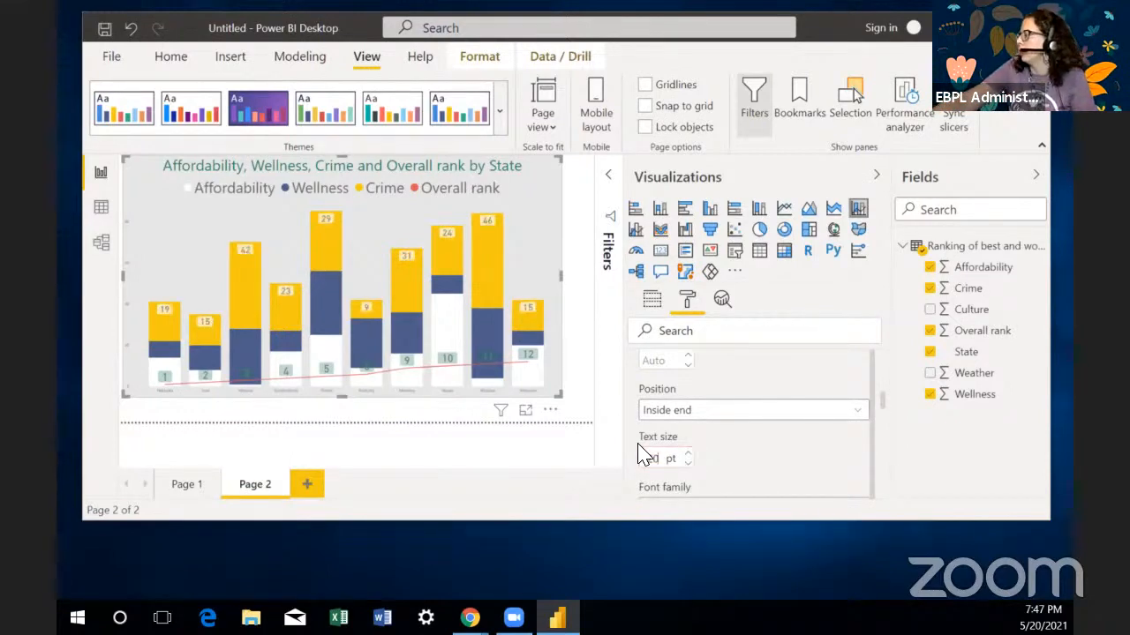
# Step: Try the Inside center and Inside base positions for the Crime data labels and return them to Inside end
pyautogui.click(733, 414)
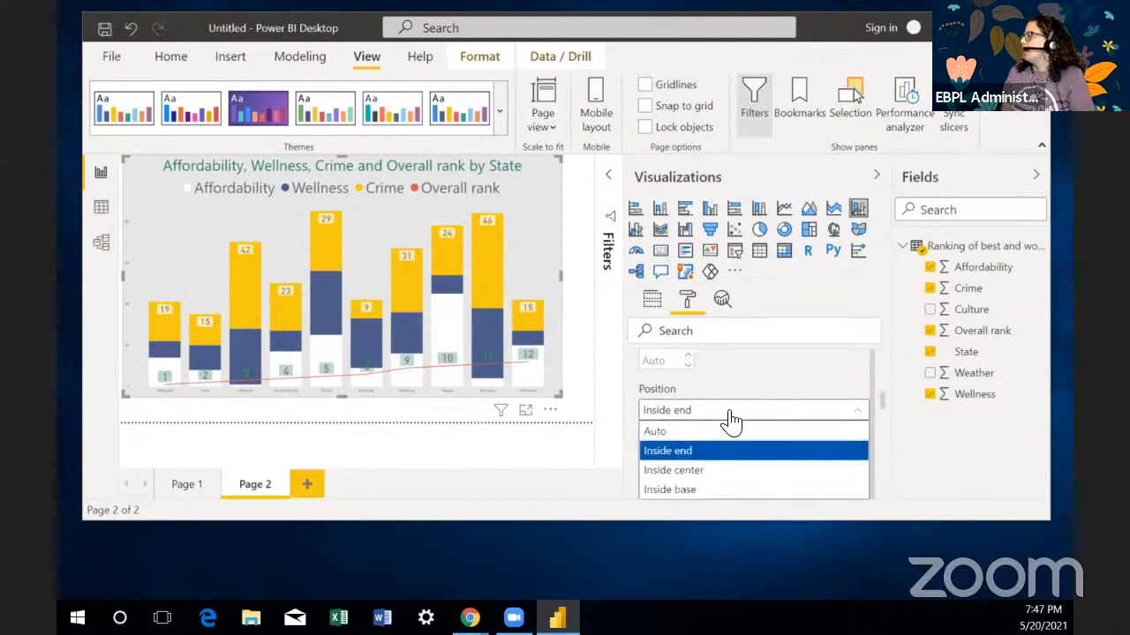
pyautogui.click(717, 477)
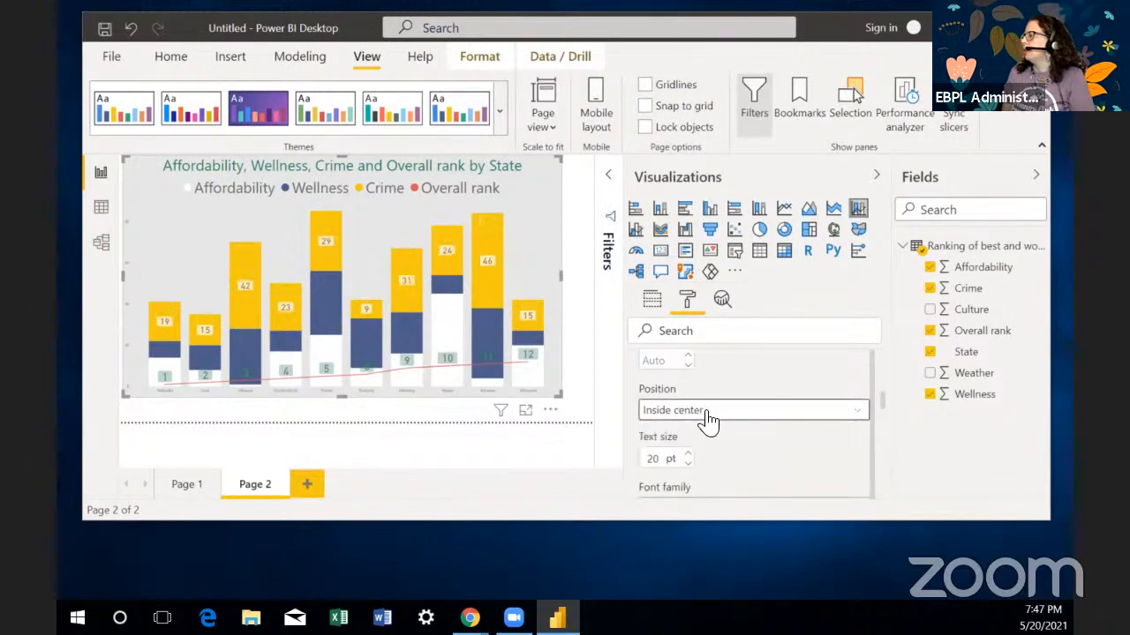
pyautogui.click(708, 413)
pyautogui.click(706, 490)
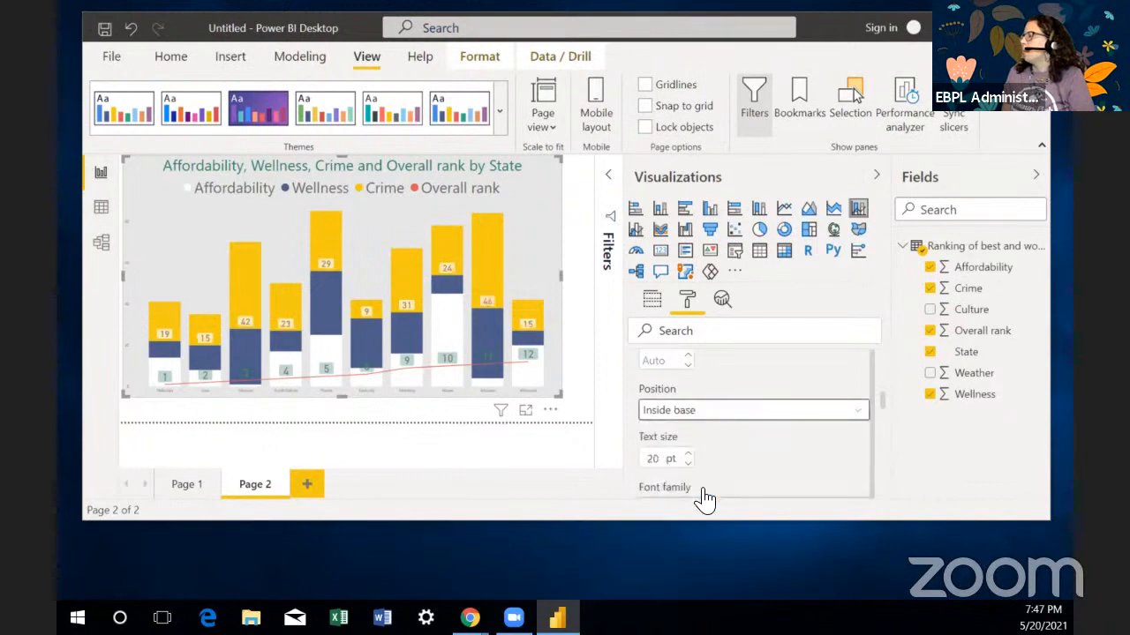
pyautogui.click(701, 412)
pyautogui.click(704, 453)
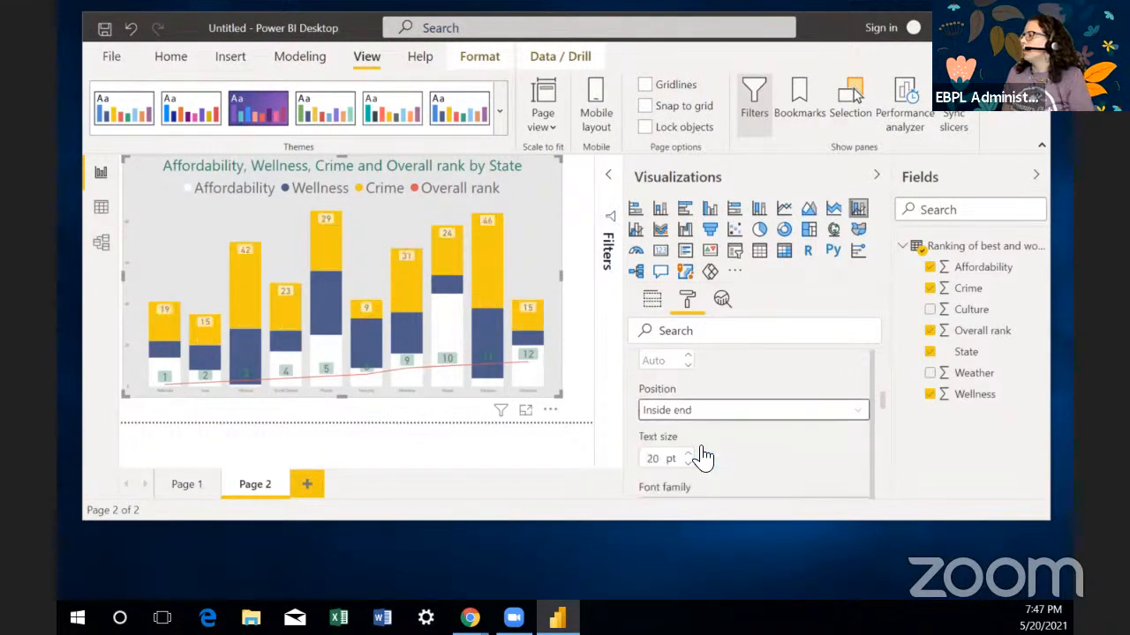
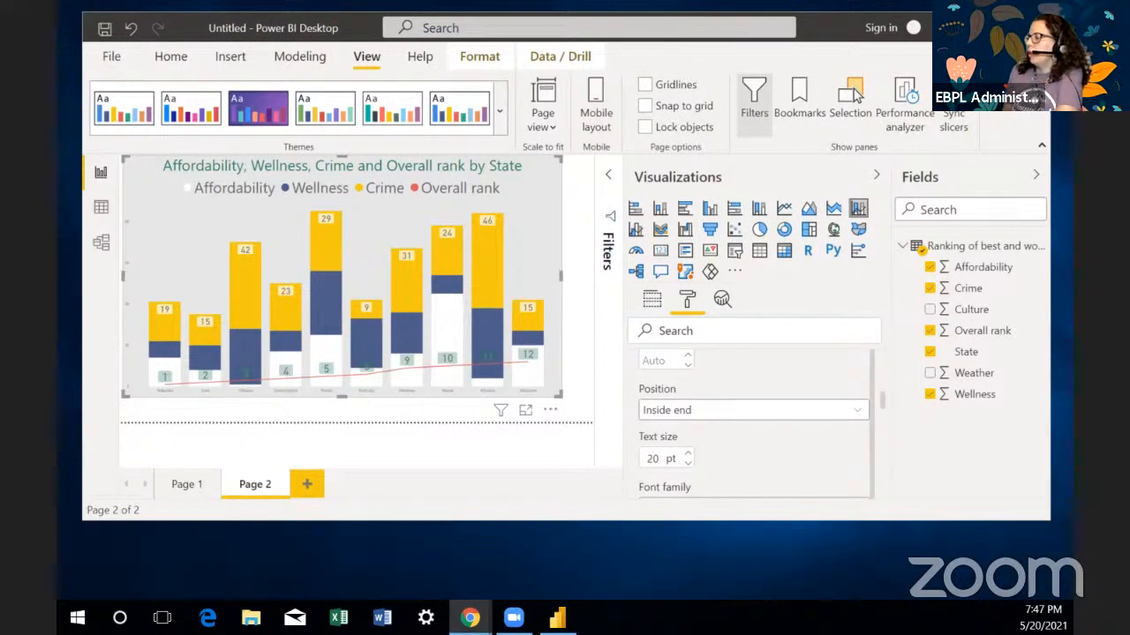
# Step: On Page 1, move the Affordability bar chart beside the map and stretch it to page height, and enlarge the map to fill the remaining space
pyautogui.click(182, 487)
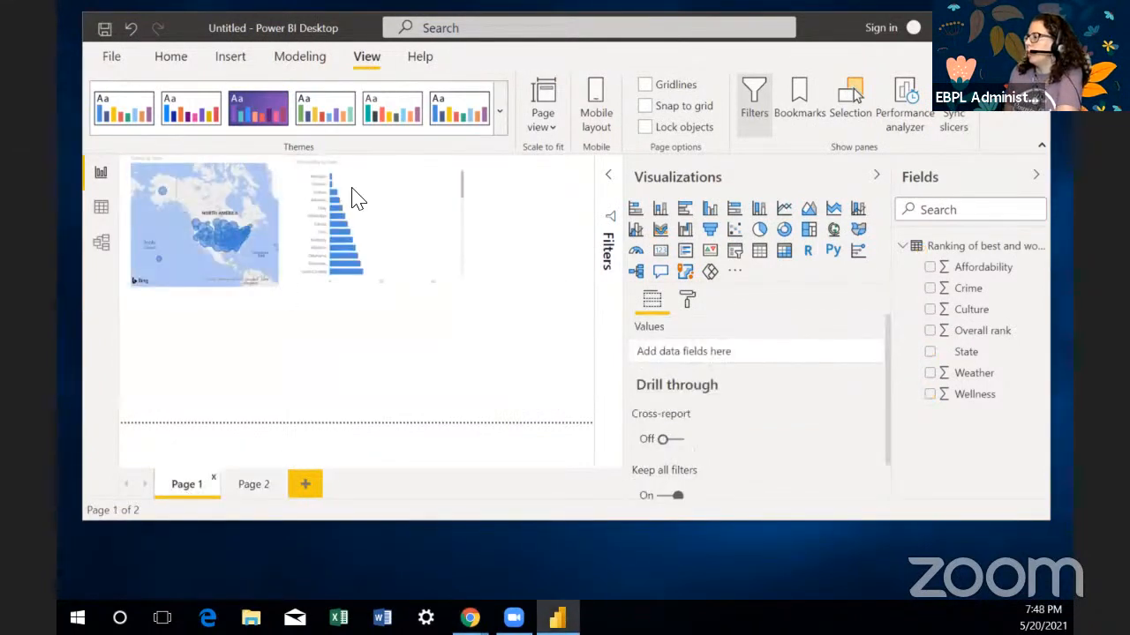
pyautogui.moveTo(456, 308); pyautogui.dragTo(553, 391)
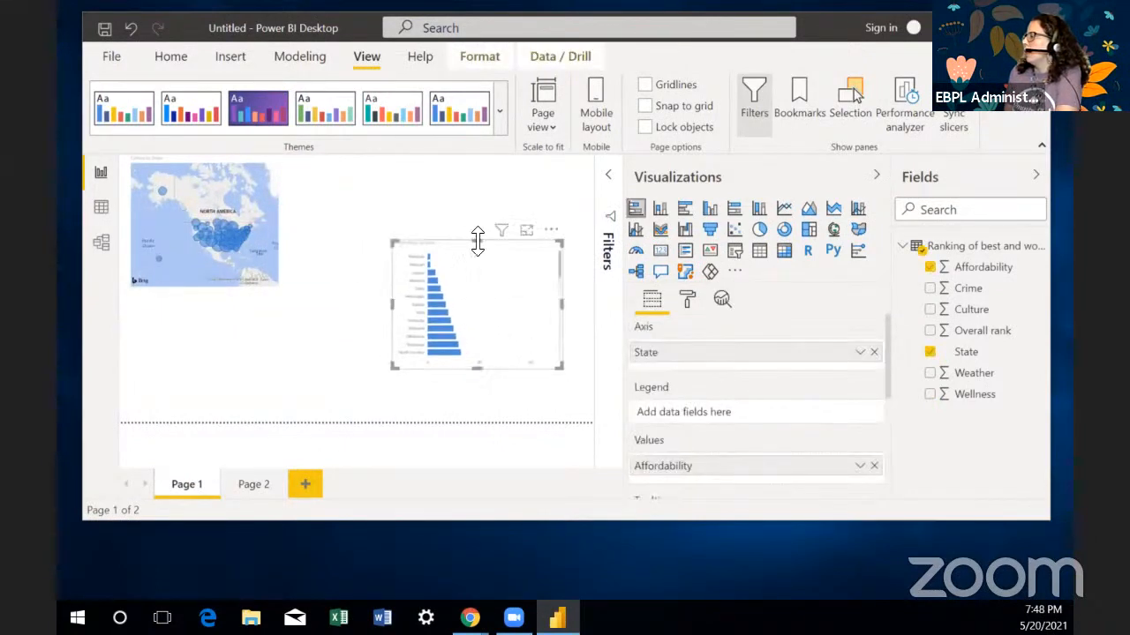
pyautogui.moveTo(477, 240); pyautogui.dragTo(465, 161)
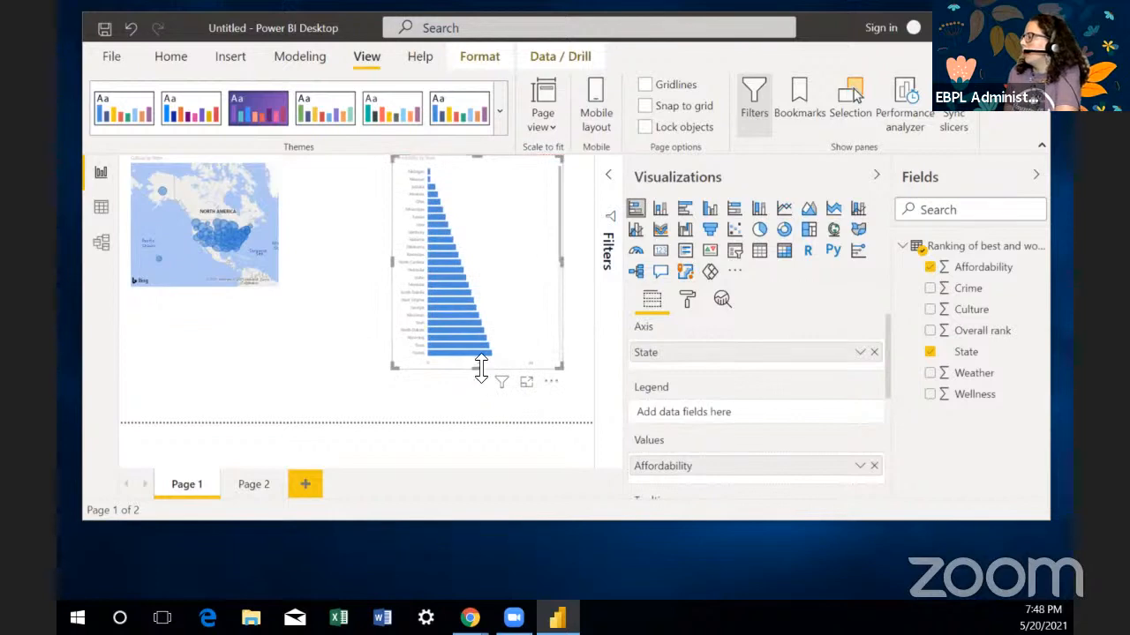
pyautogui.moveTo(480, 377); pyautogui.dragTo(477, 417)
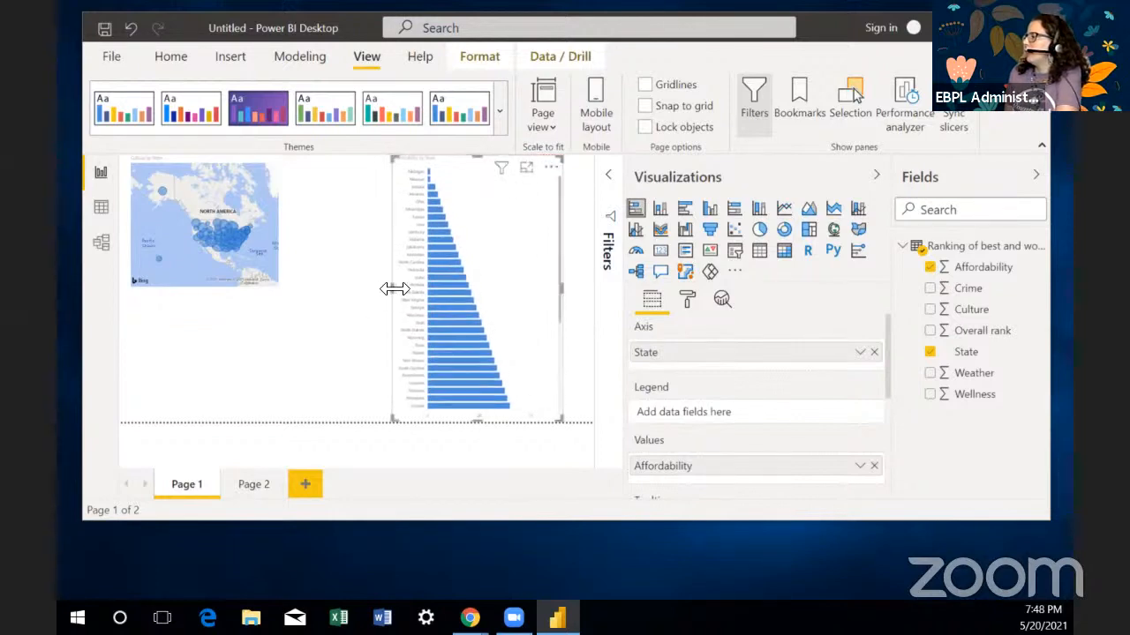
pyautogui.moveTo(393, 287); pyautogui.dragTo(357, 289)
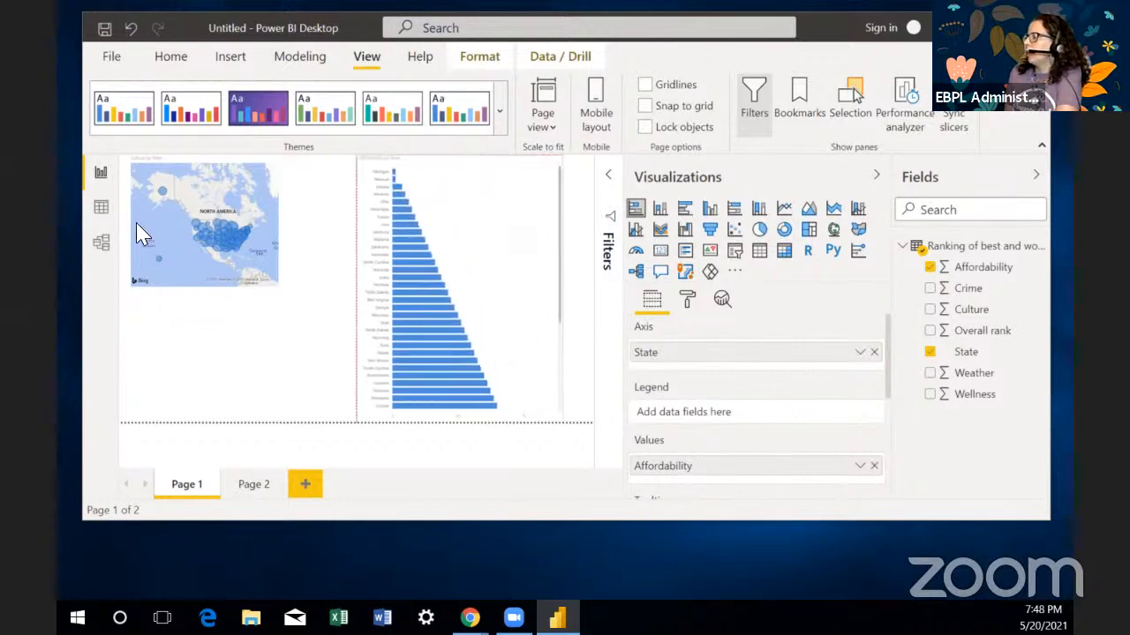
pyautogui.click(256, 275)
pyautogui.moveTo(274, 283); pyautogui.dragTo(348, 403)
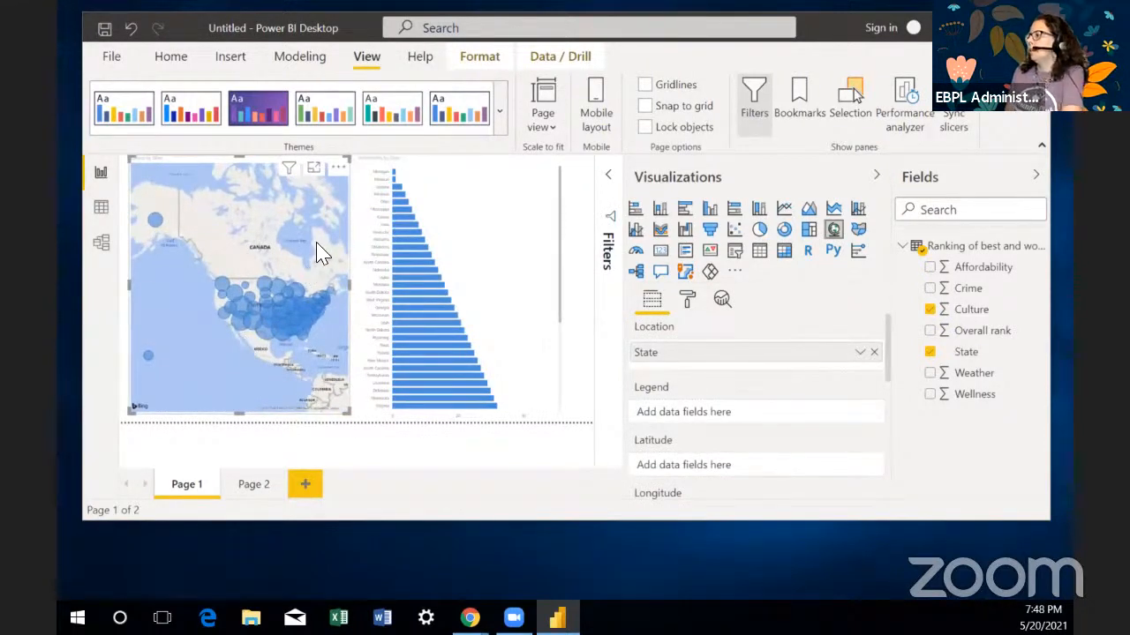
# Step: Filter the map to Oklahoma through its bar in the Affordability chart and read the state's Culture value on the map
pyautogui.click(418, 255)
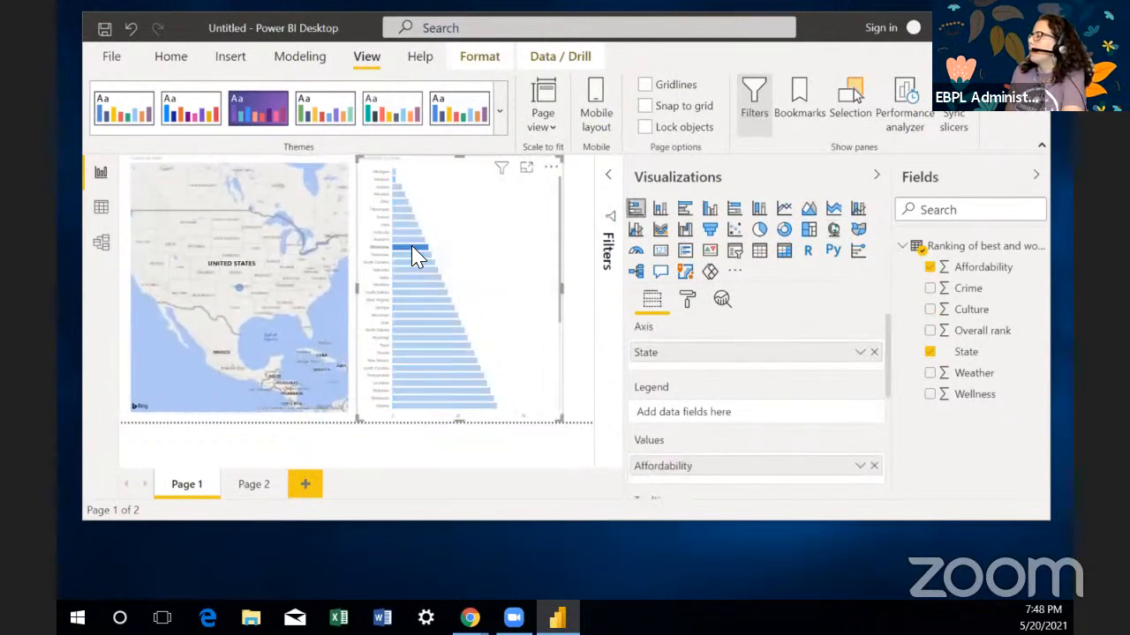
pyautogui.moveTo(418, 255)
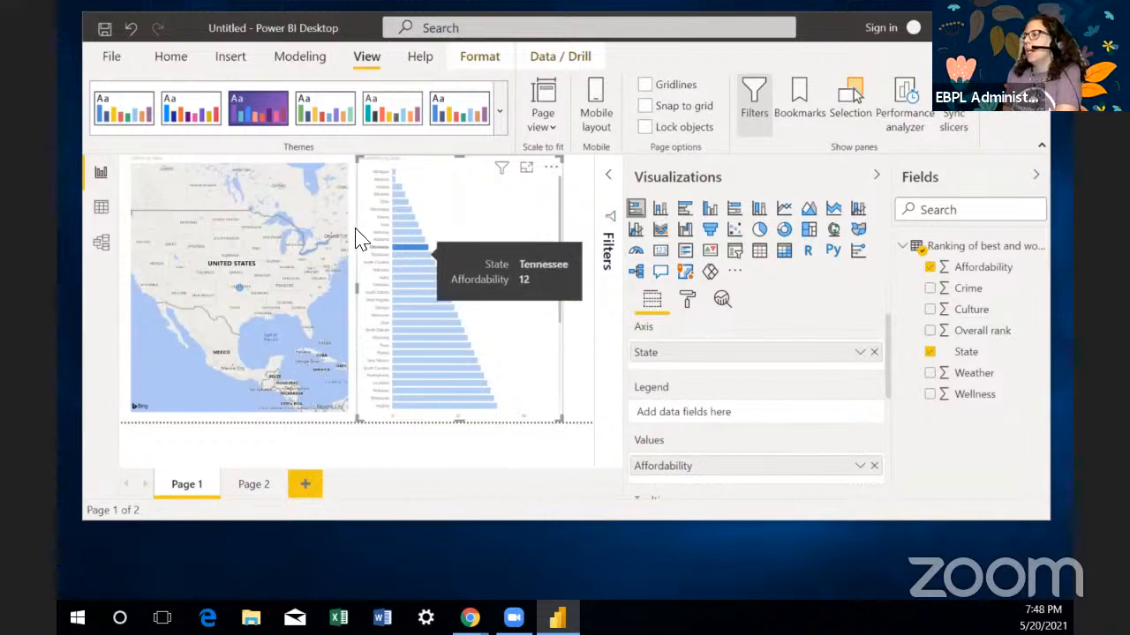
pyautogui.moveTo(243, 297)
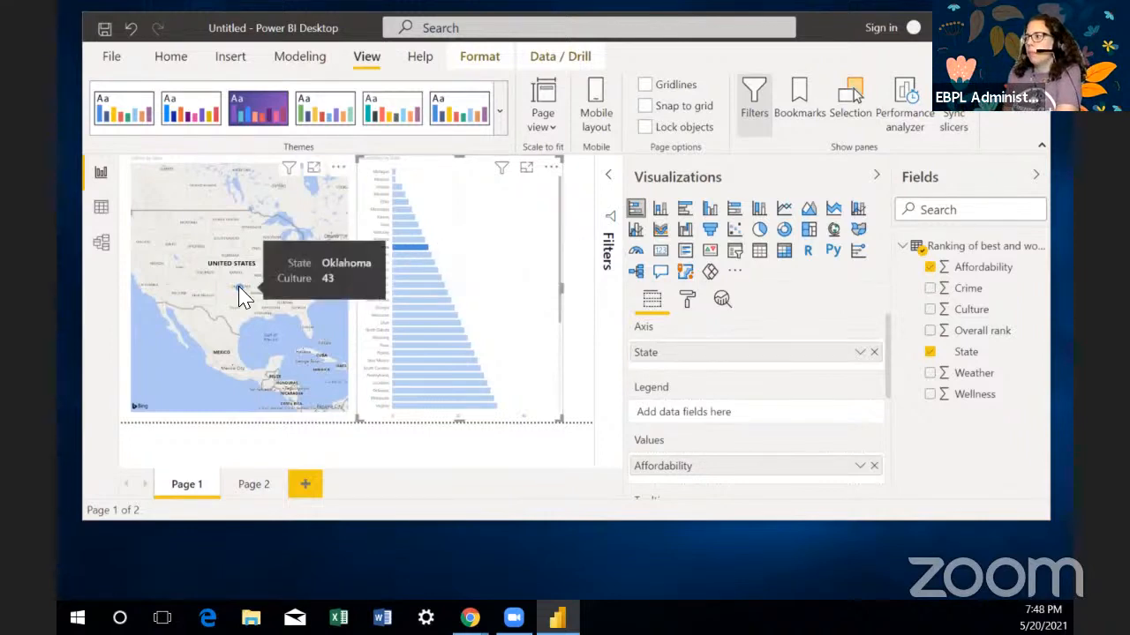
# Step: Cross-filter the map with all the Affordability bars from Nebraska through Wyoming selected together, and clear the selection
pyautogui.click(401, 344)
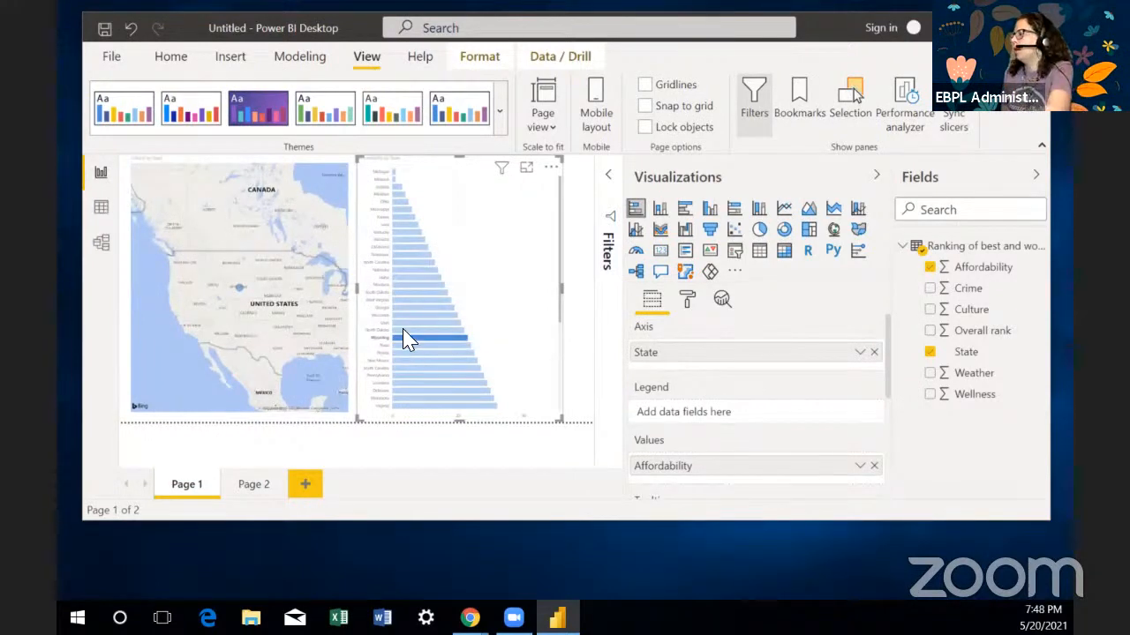
pyautogui.keyDown('ctrl'); pyautogui.click(404, 330); pyautogui.keyUp('ctrl')
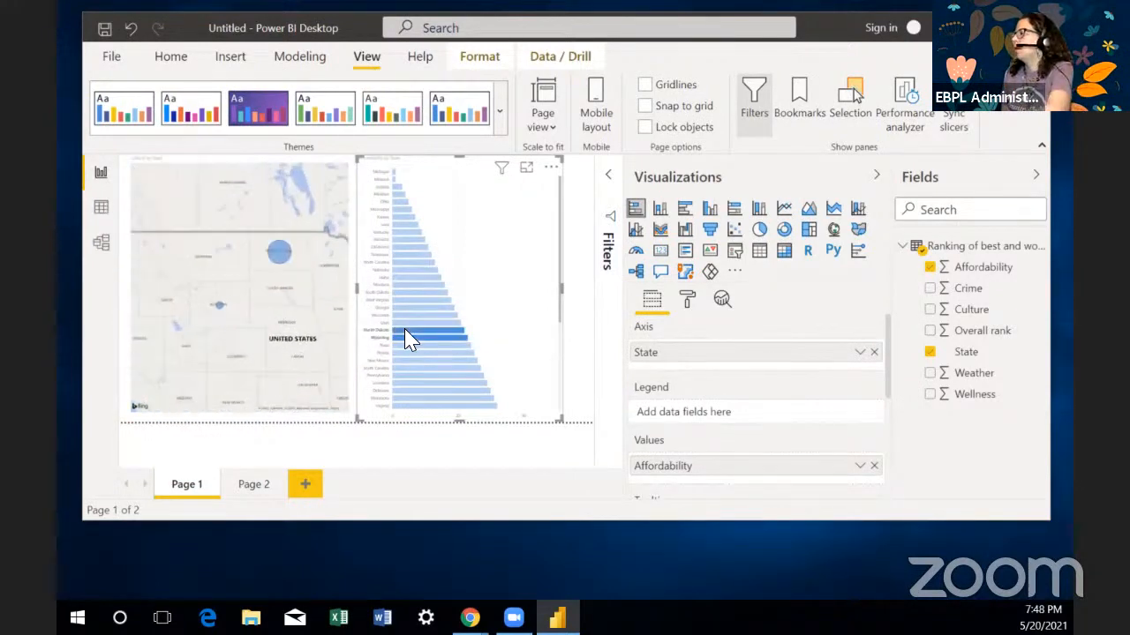
pyautogui.keyDown('ctrl'); pyautogui.click(402, 279); pyautogui.keyUp('ctrl')
pyautogui.keyDown('ctrl'); pyautogui.click(402, 284); pyautogui.keyUp('ctrl')
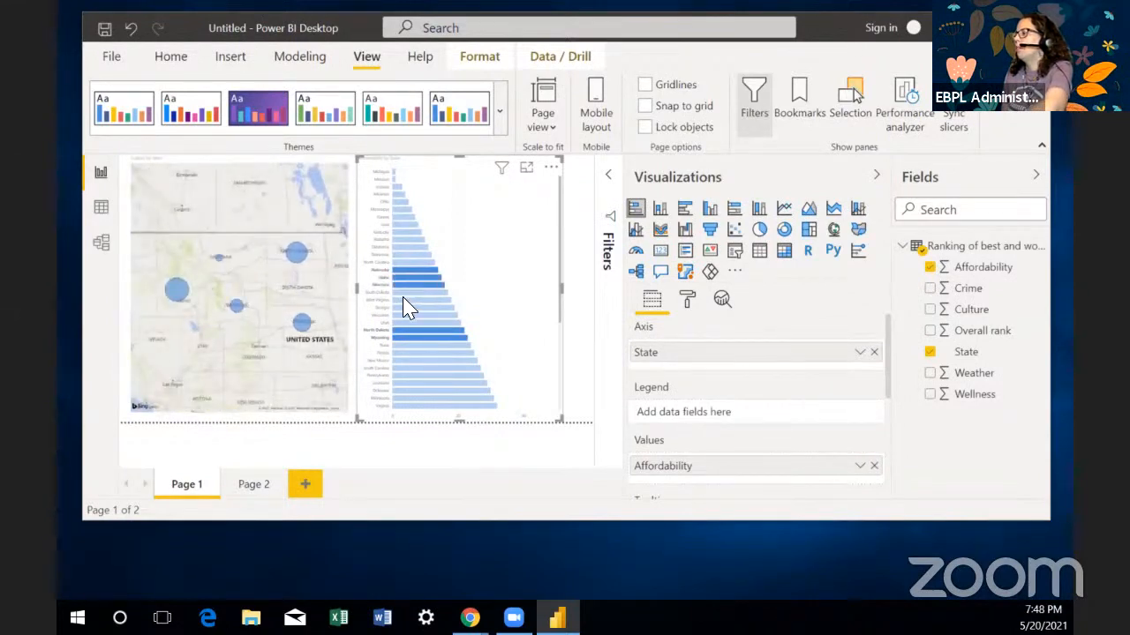
pyautogui.keyDown('ctrl'); pyautogui.click(407, 292); pyautogui.keyUp('ctrl')
pyautogui.keyDown('ctrl'); pyautogui.click(408, 301); pyautogui.keyUp('ctrl')
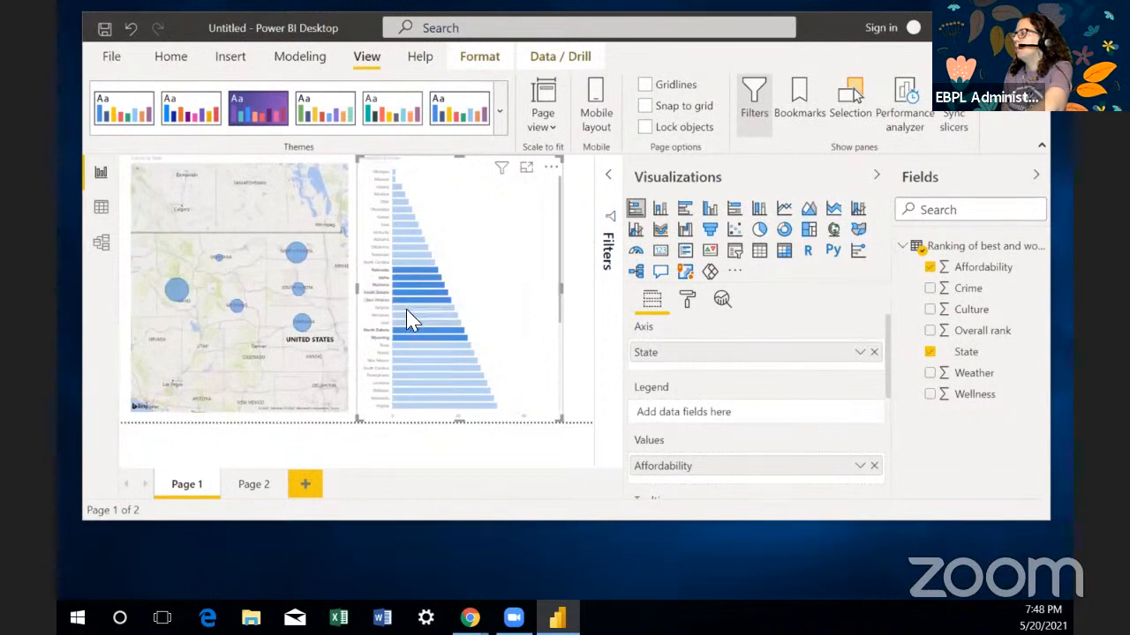
pyautogui.keyDown('ctrl'); pyautogui.click(407, 308); pyautogui.keyUp('ctrl')
pyautogui.keyDown('ctrl'); pyautogui.click(406, 315); pyautogui.keyUp('ctrl')
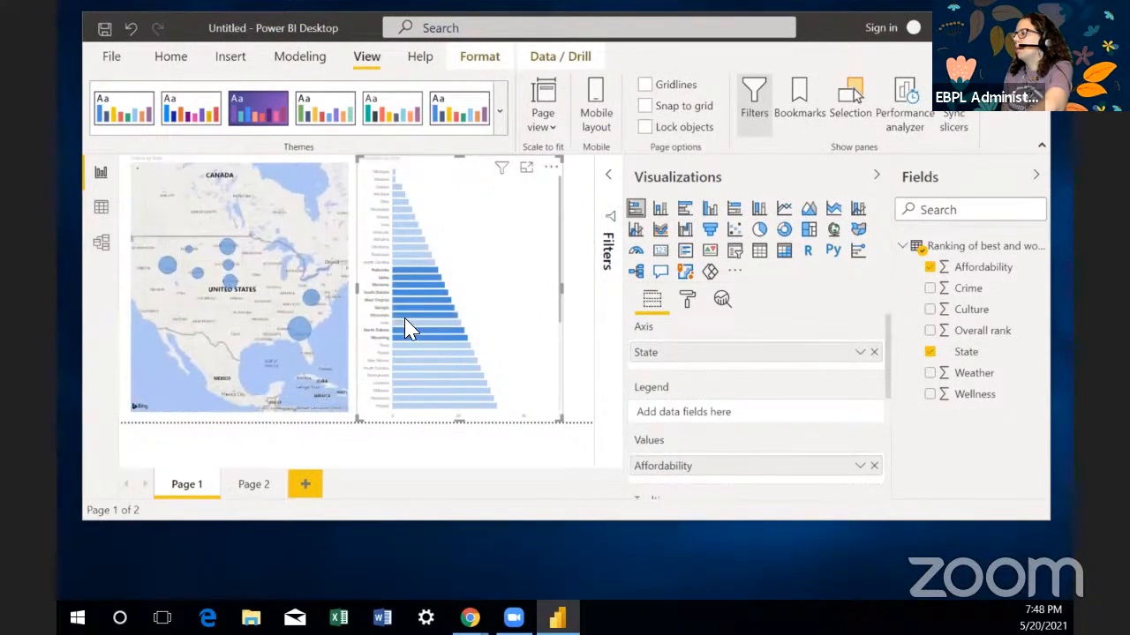
pyautogui.keyDown('ctrl'); pyautogui.click(405, 324); pyautogui.keyUp('ctrl')
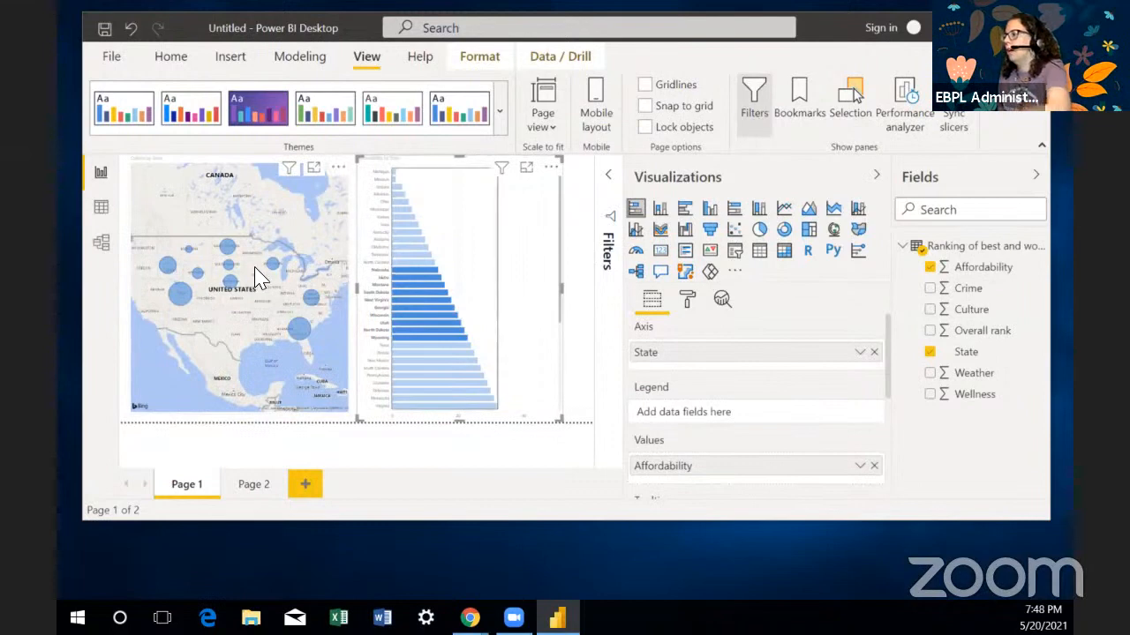
pyautogui.click(521, 272)
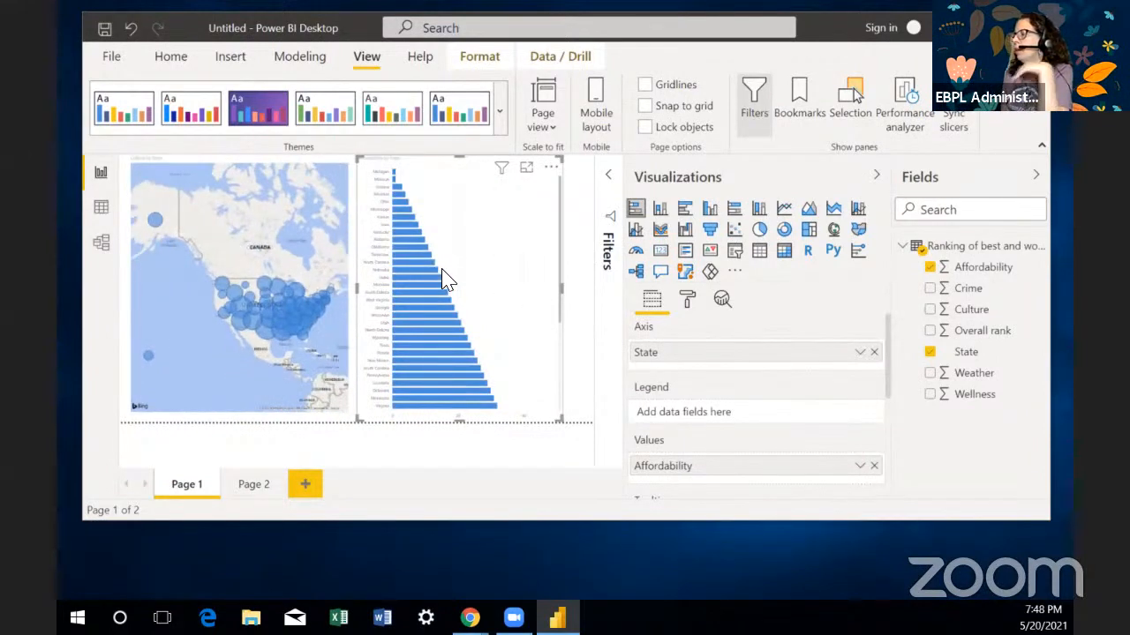
# Step: Cross-filter the map to Michigan, Missouri, Indiana and Arkansas by selecting their Affordability bars together
pyautogui.click(394, 173)
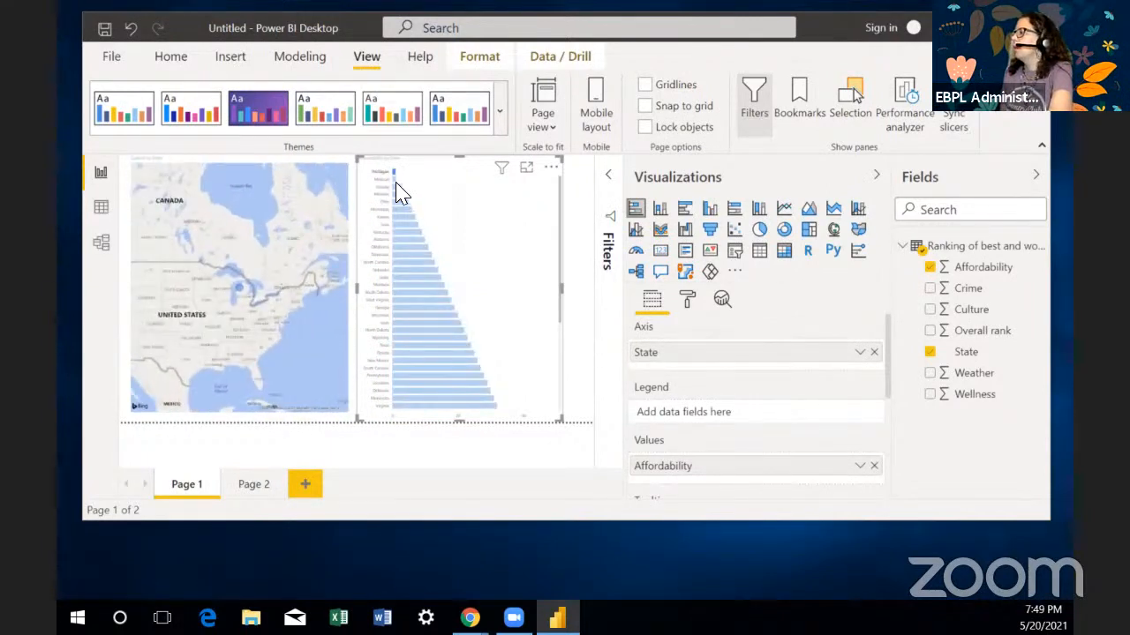
pyautogui.click(394, 177)
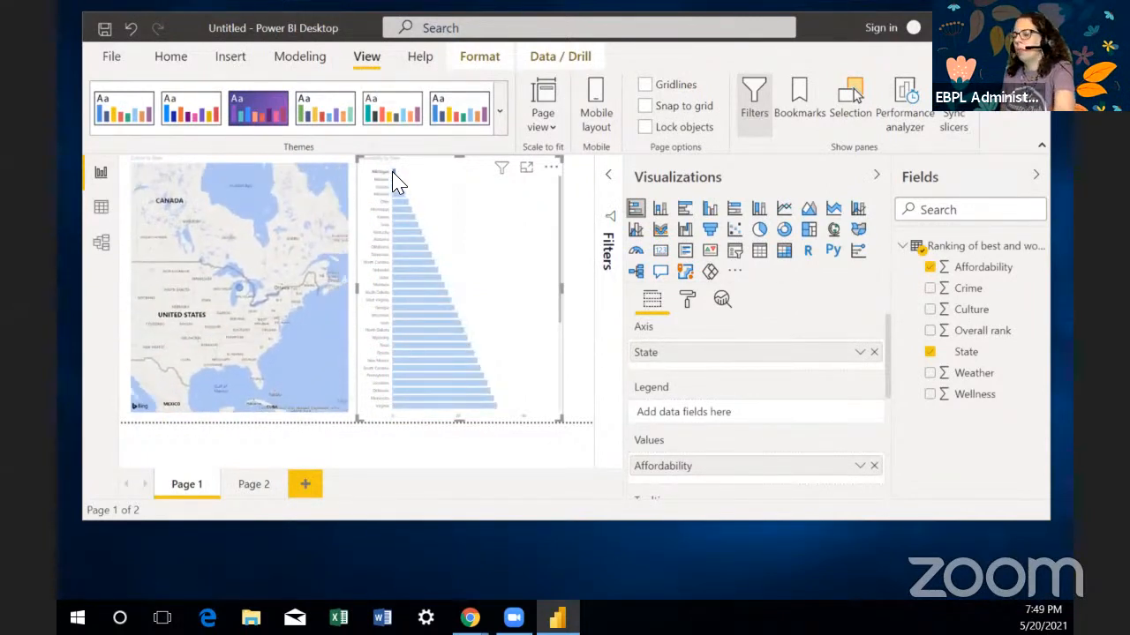
pyautogui.keyDown('ctrl'); pyautogui.click(394, 180); pyautogui.keyUp('ctrl')
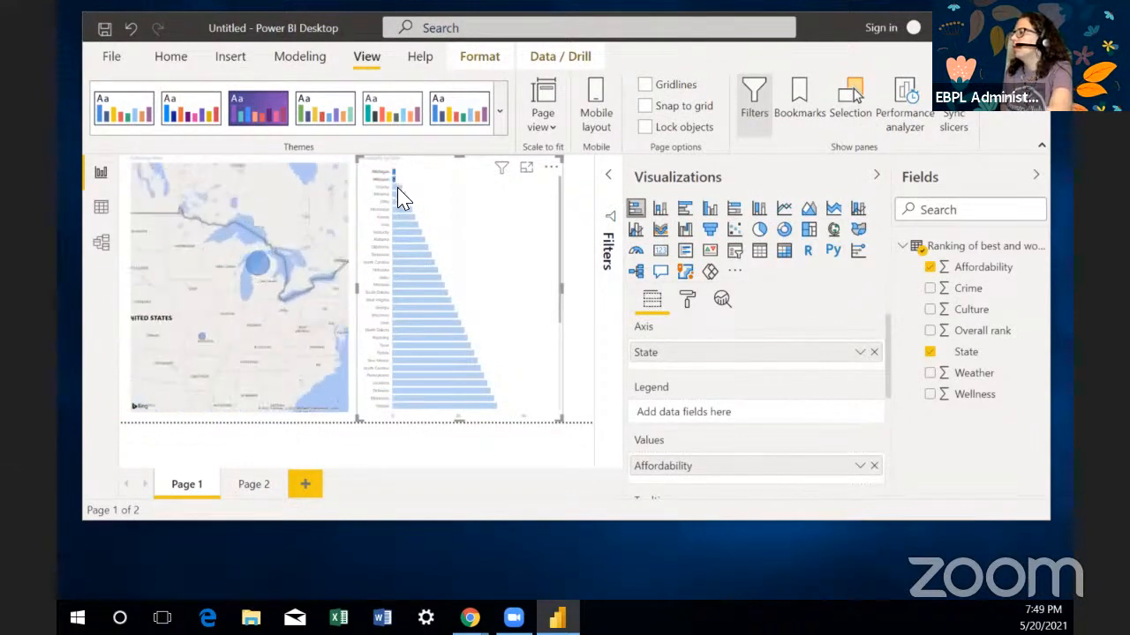
pyautogui.keyDown('ctrl'); pyautogui.click(397, 187); pyautogui.keyUp('ctrl')
pyautogui.keyDown('ctrl'); pyautogui.click(397, 195); pyautogui.keyUp('ctrl')
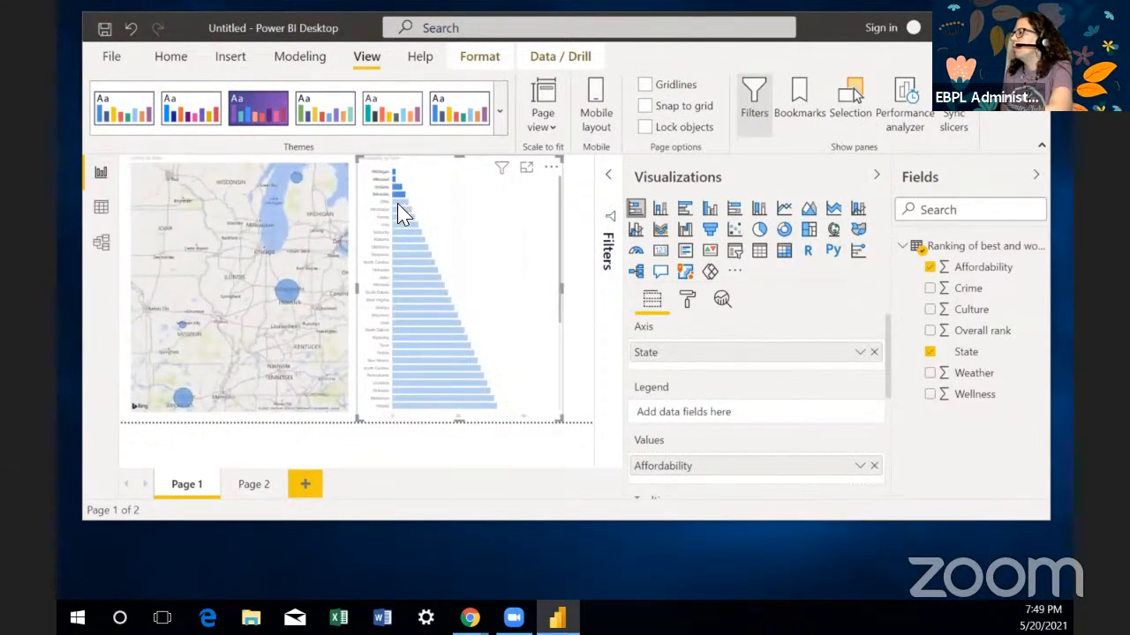
# Step: Cross-filter the map to the Affordability bars from Ohio through Alabama, and clear the selection
pyautogui.click(399, 220)
pyautogui.click(404, 241)
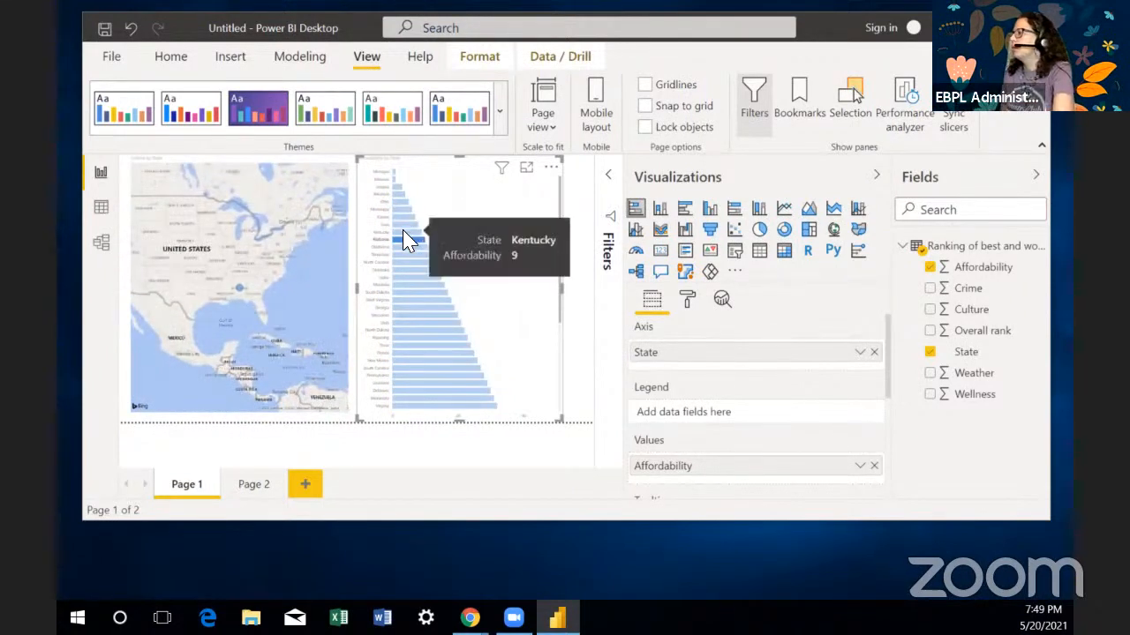
pyautogui.keyDown('ctrl'); pyautogui.click(408, 231); pyautogui.keyUp('ctrl')
pyautogui.keyDown('ctrl'); pyautogui.click(404, 210); pyautogui.keyUp('ctrl')
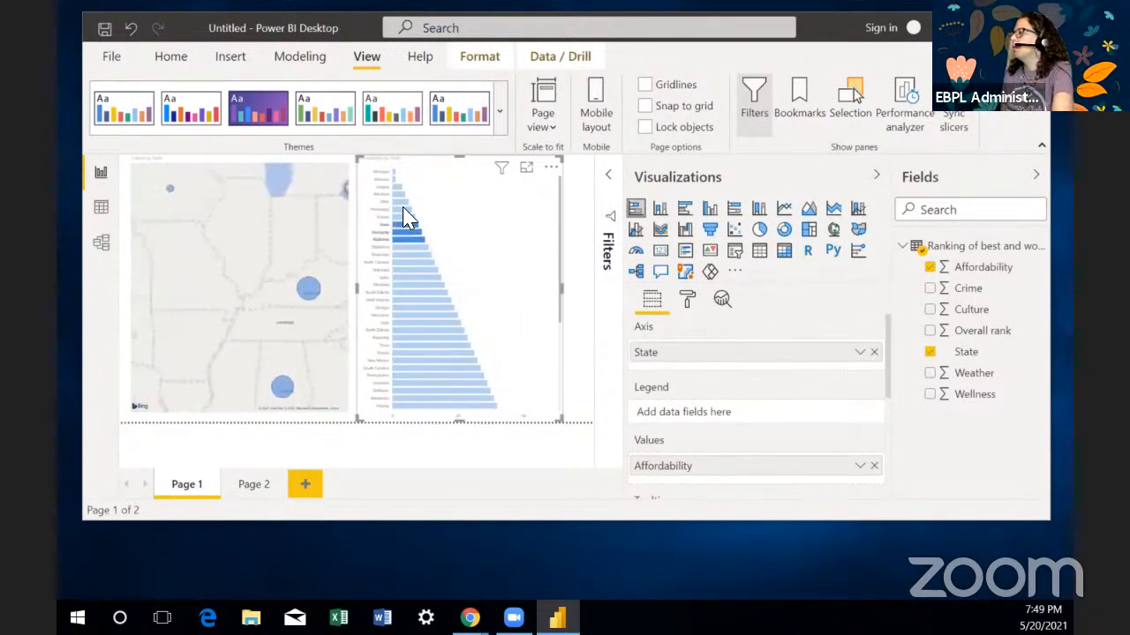
pyautogui.keyDown('ctrl'); pyautogui.click(406, 216); pyautogui.keyUp('ctrl')
pyautogui.keyDown('ctrl'); pyautogui.click(402, 202); pyautogui.keyUp('ctrl')
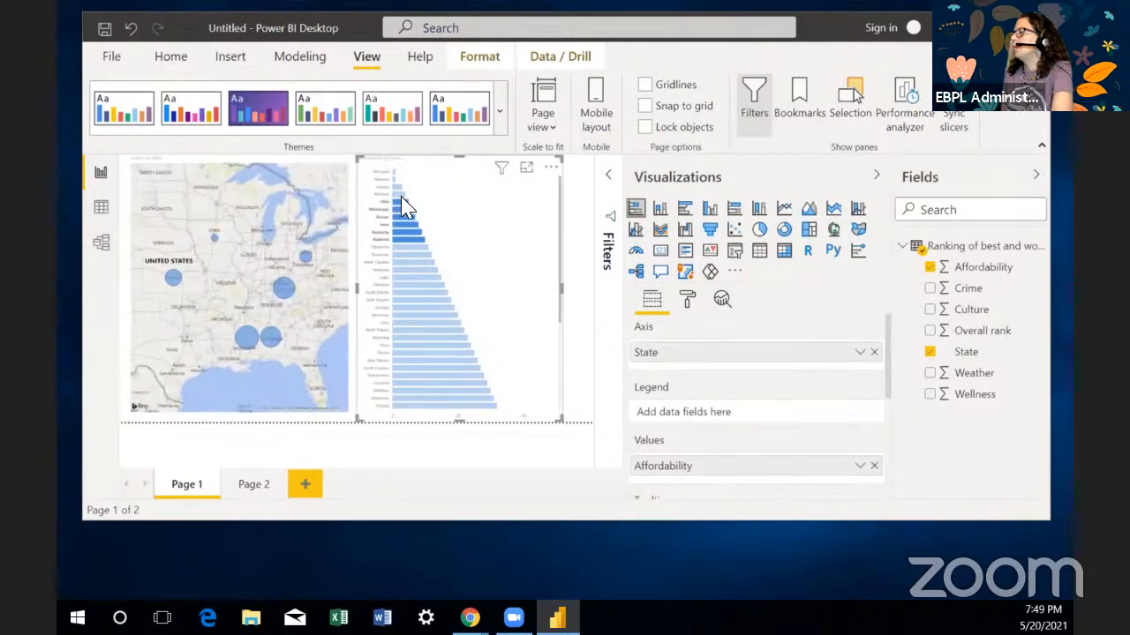
pyautogui.click(397, 194)
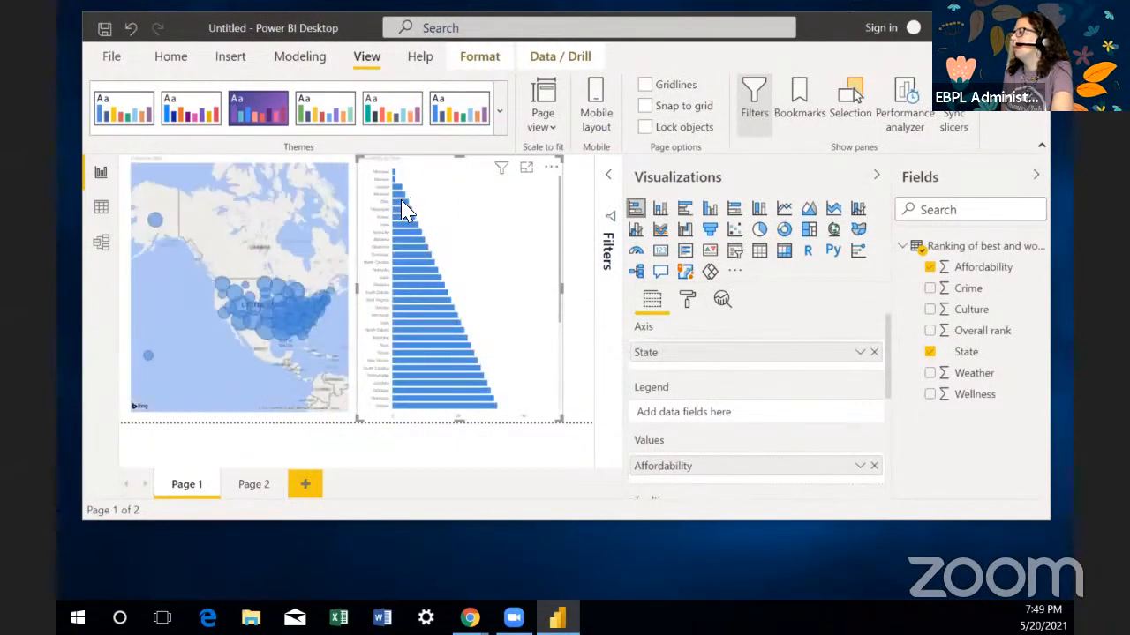
# Step: Try selecting the Kentucky, Mississippi and Kansas bars together, clear them, and select only the Mississippi bar
pyautogui.click(414, 232)
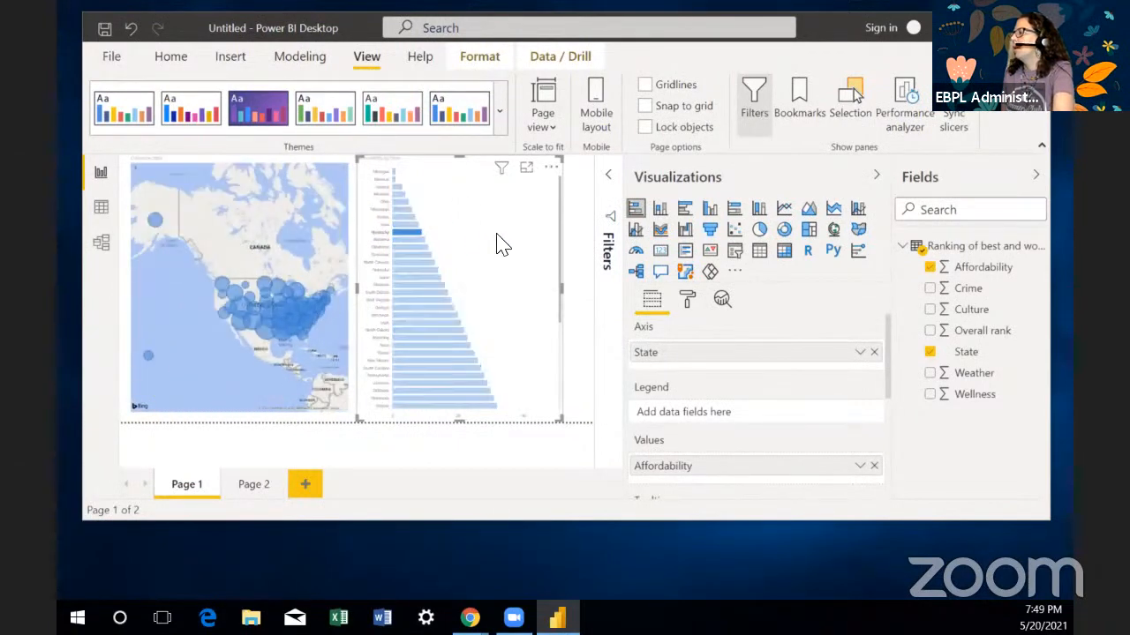
pyautogui.keyDown('ctrl'); pyautogui.click(401, 210); pyautogui.keyUp('ctrl')
pyautogui.keyDown('ctrl'); pyautogui.click(401, 218); pyautogui.keyUp('ctrl')
pyautogui.keyDown('ctrl'); pyautogui.click(402, 224); pyautogui.keyUp('ctrl')
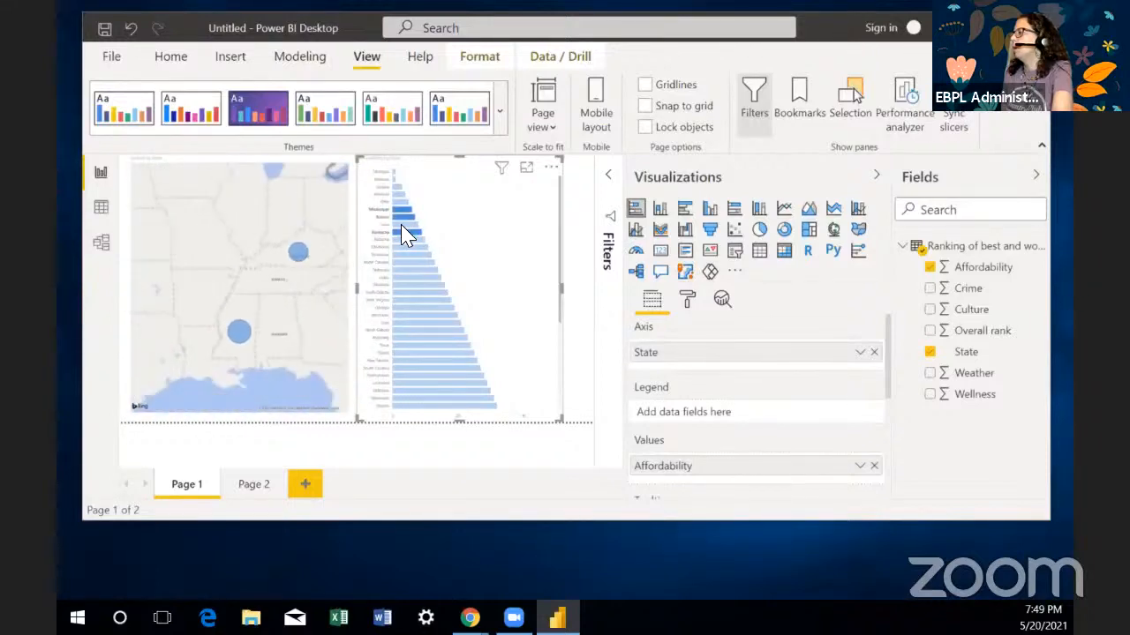
pyautogui.click(396, 177)
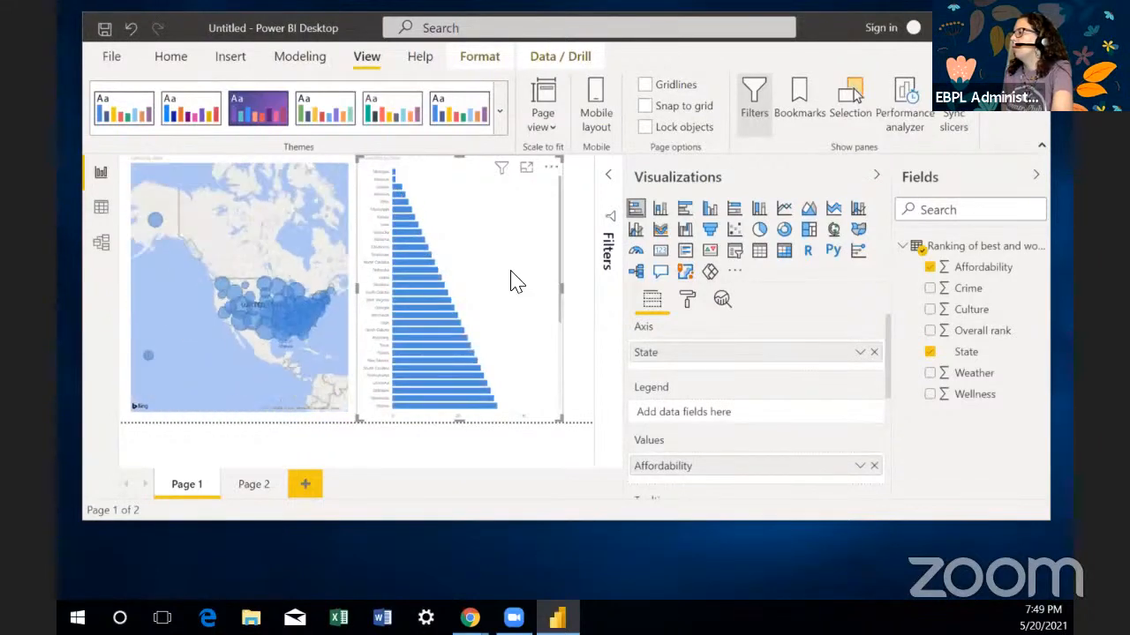
pyautogui.click(412, 246)
pyautogui.click(400, 209)
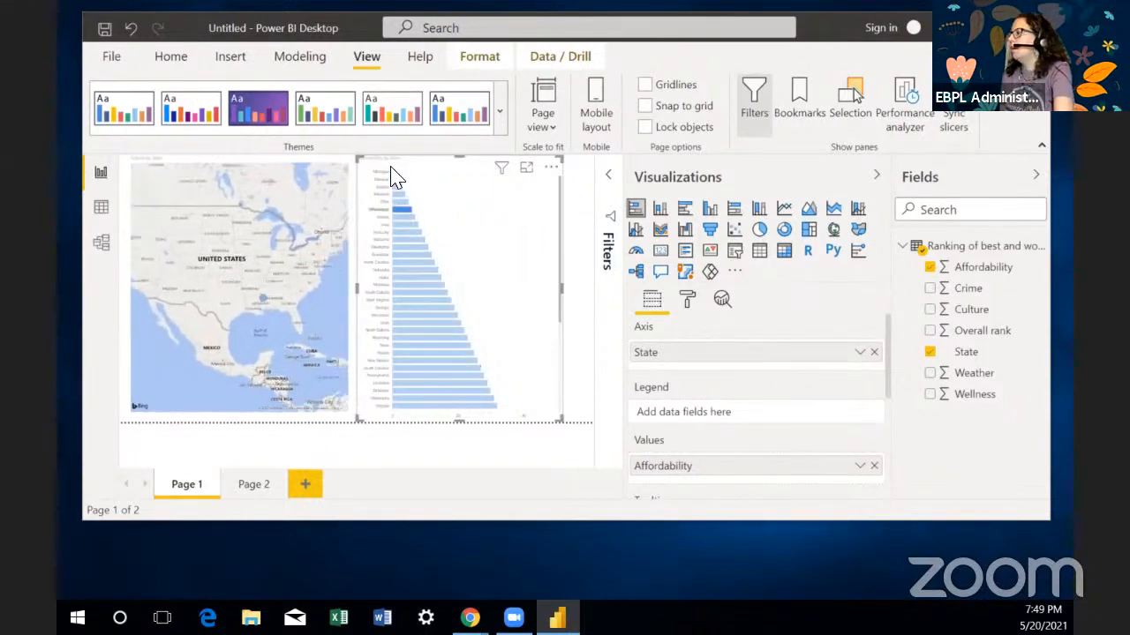
# Step: Cross-filter the map to the eight lowest Affordability bars, Michigan through Iowa, and deselect the chart while keeping the bars highlighted
pyautogui.click(393, 173)
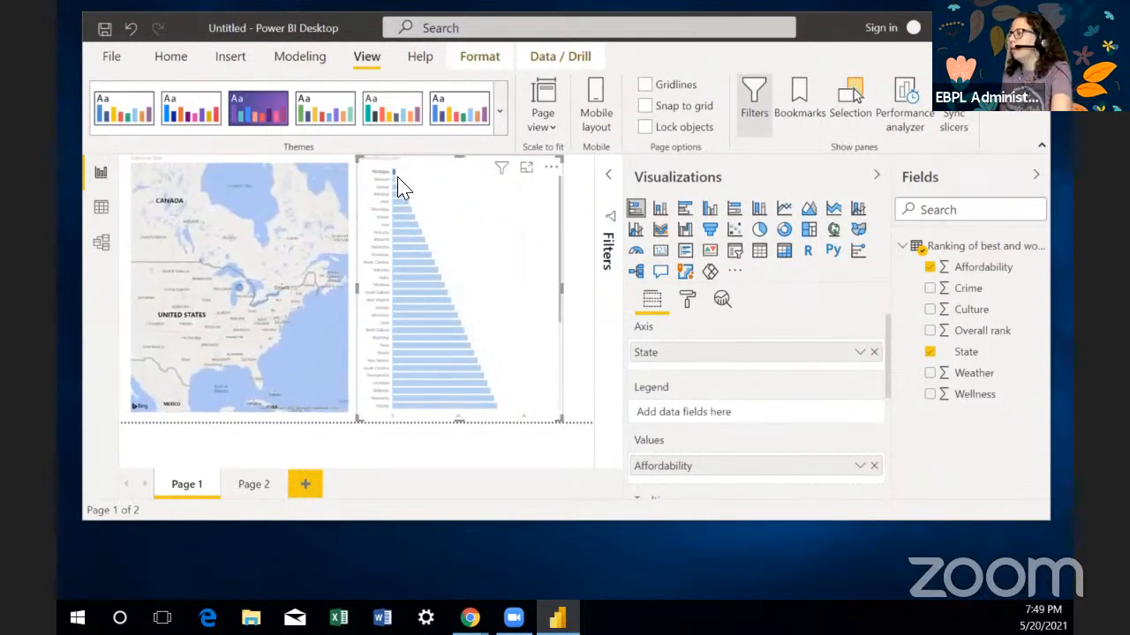
pyautogui.keyDown('ctrl'); pyautogui.click(394, 179); pyautogui.keyUp('ctrl')
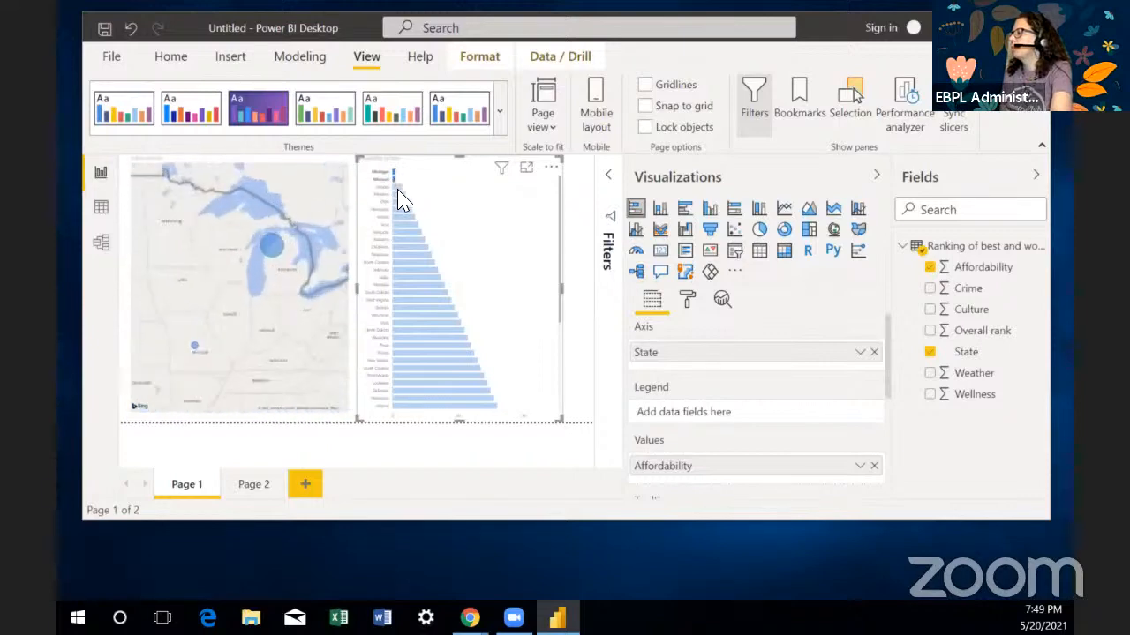
pyautogui.keyDown('ctrl'); pyautogui.click(397, 187); pyautogui.keyUp('ctrl')
pyautogui.keyDown('ctrl'); pyautogui.click(399, 194); pyautogui.keyUp('ctrl')
pyautogui.keyDown('ctrl'); pyautogui.click(400, 202); pyautogui.keyUp('ctrl')
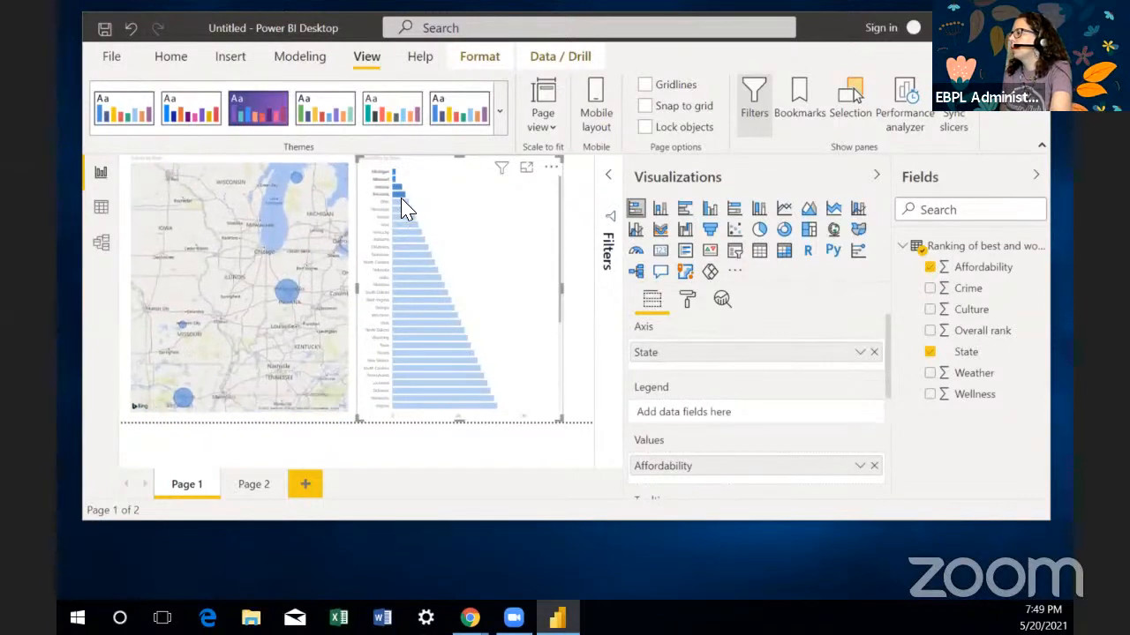
pyautogui.keyDown('ctrl'); pyautogui.click(403, 209); pyautogui.keyUp('ctrl')
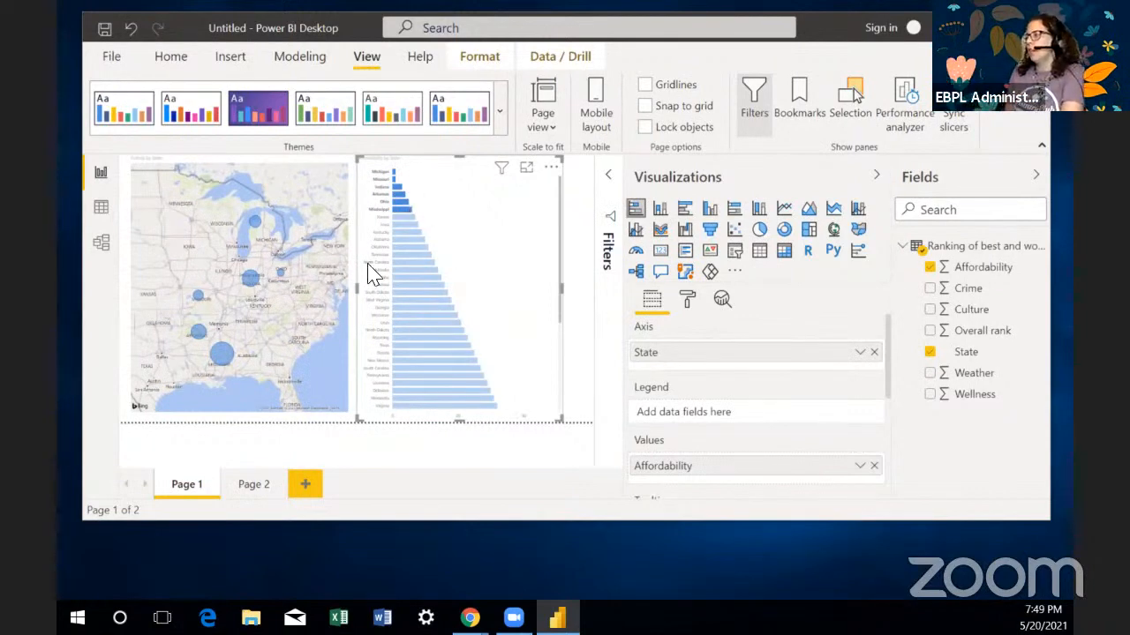
pyautogui.moveTo(421, 277)
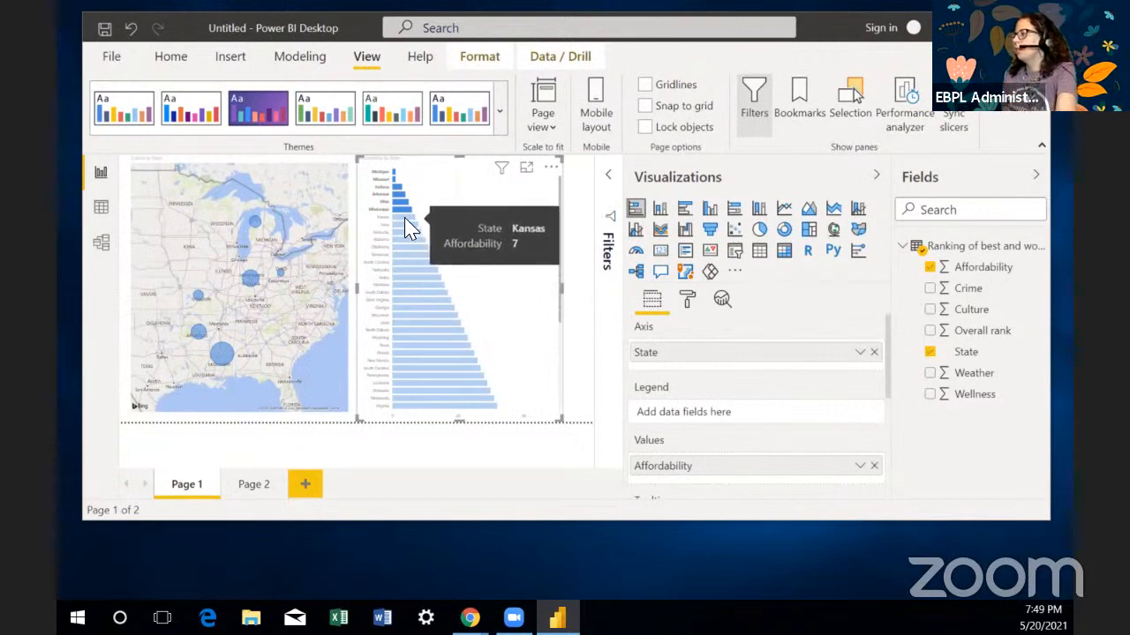
pyautogui.keyDown('ctrl'); pyautogui.click(406, 217); pyautogui.keyUp('ctrl')
pyautogui.keyDown('ctrl'); pyautogui.click(405, 225); pyautogui.keyUp('ctrl')
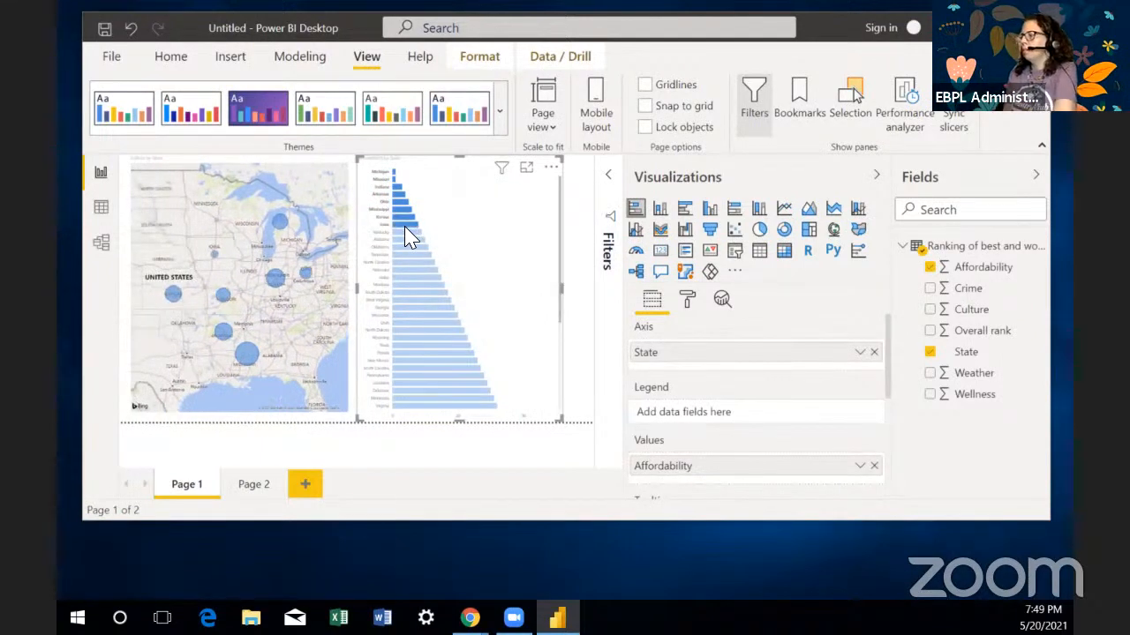
pyautogui.click(579, 381)
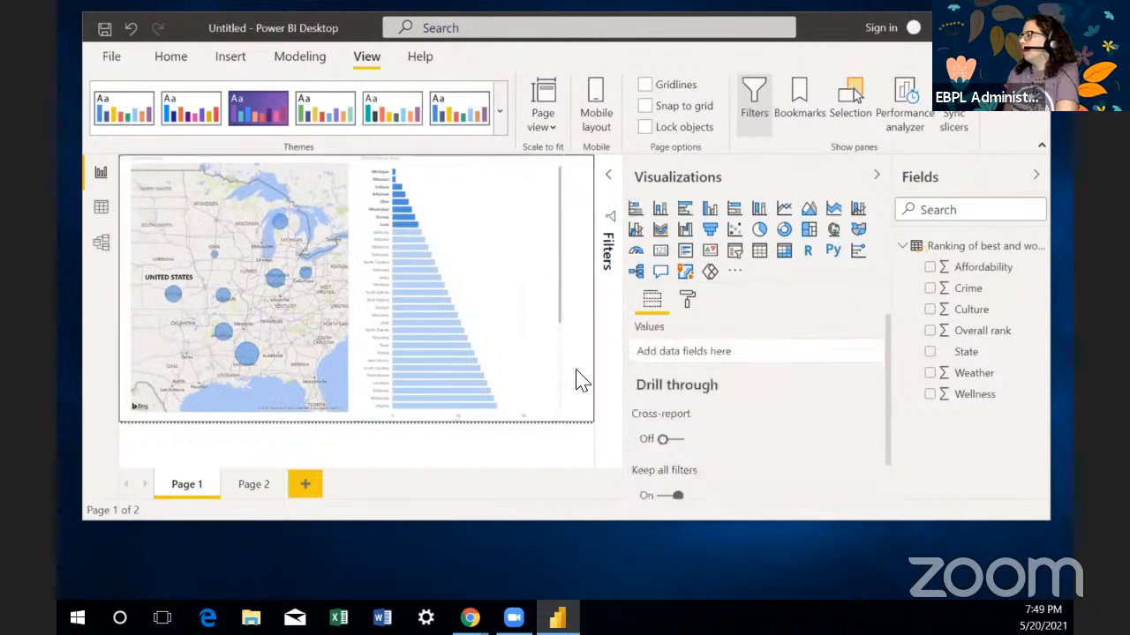
# Step: Clear the bar selection and cross-highlight the Affordability chart from the map, first by North Dakota and then by another state bubble
pyautogui.click(486, 283)
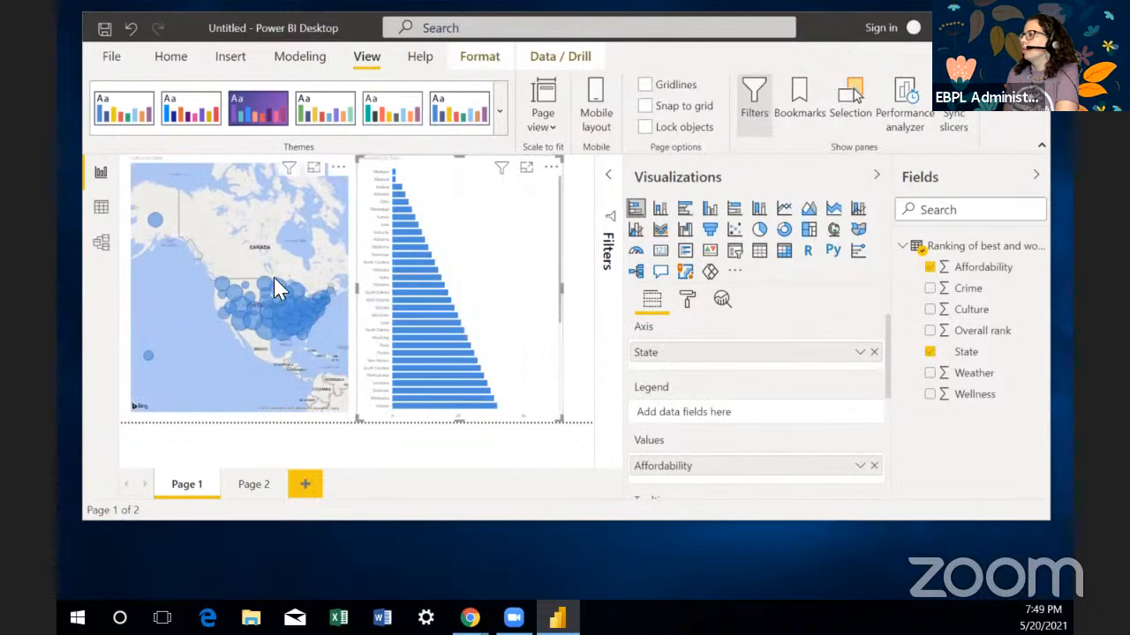
pyautogui.click(266, 286)
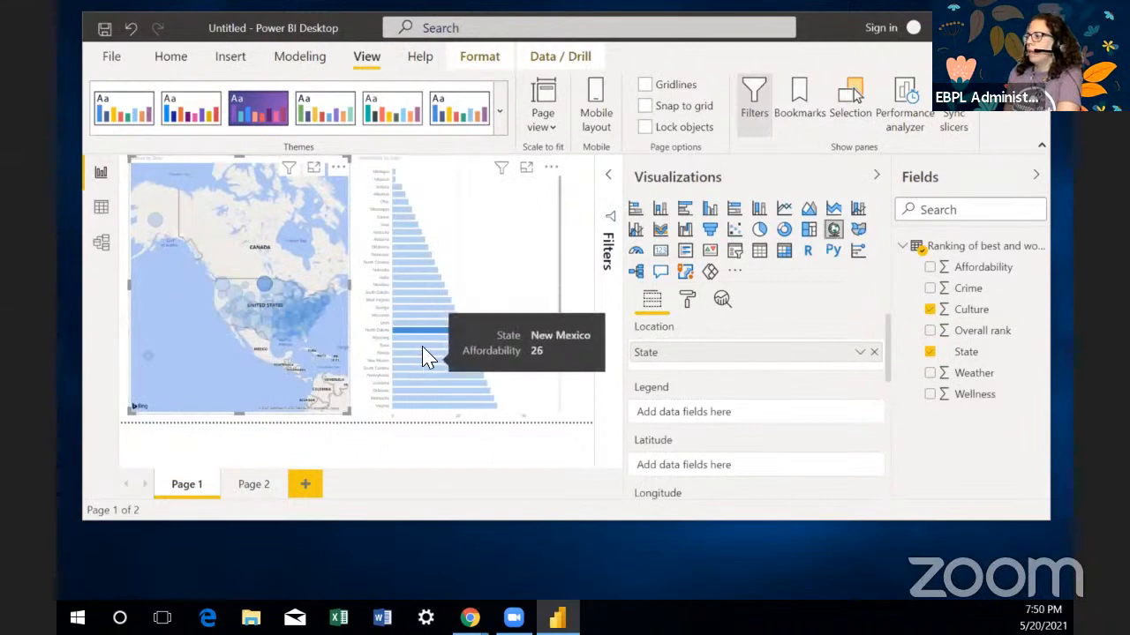
pyautogui.moveTo(435, 336)
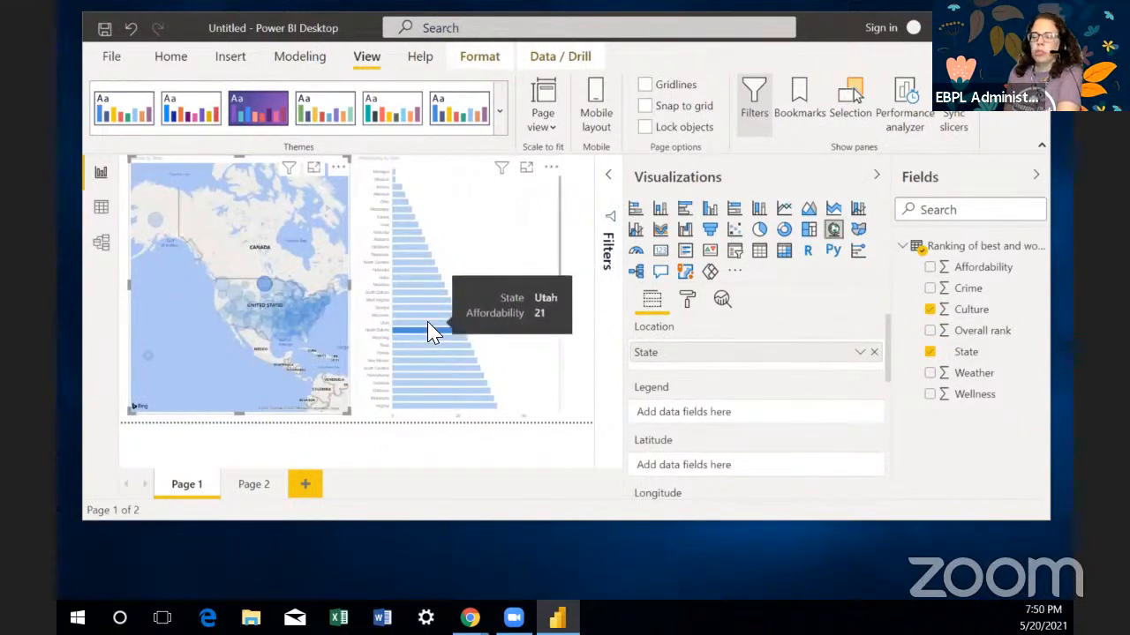
pyautogui.click(291, 299)
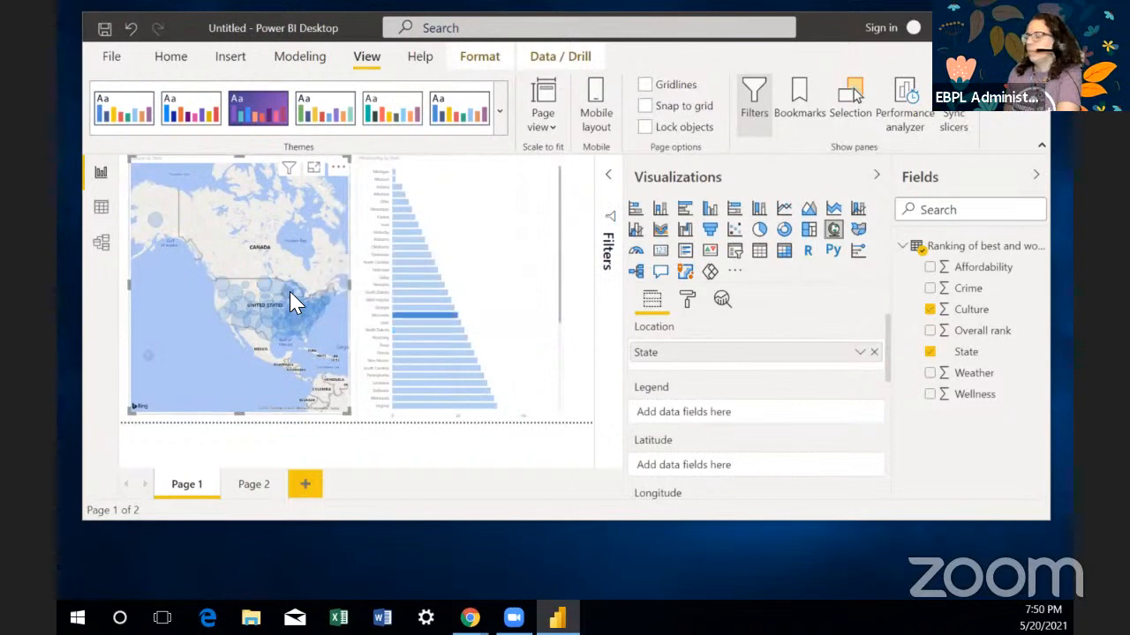
# Step: Shorten the Affordability bar chart to about half the page height
pyautogui.click(559, 421)
pyautogui.moveTo(559, 421); pyautogui.dragTo(567, 286)
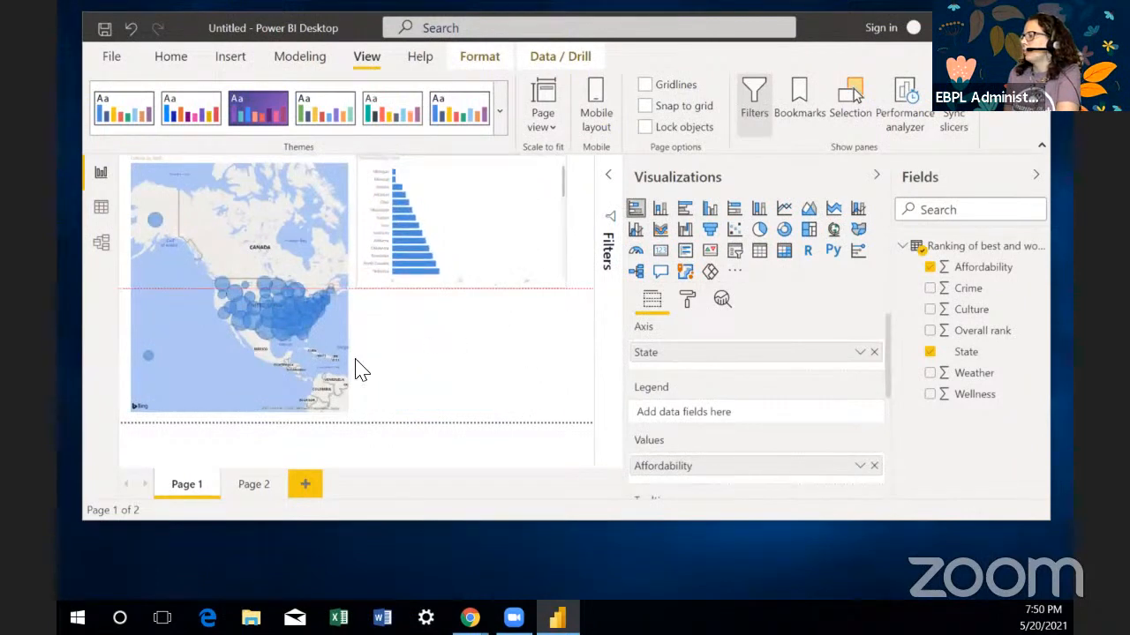
# Step: Copy the Affordability, Wellness, Crime and Overall rank chart from Page 2 and paste it onto Page 1
pyautogui.click(254, 481)
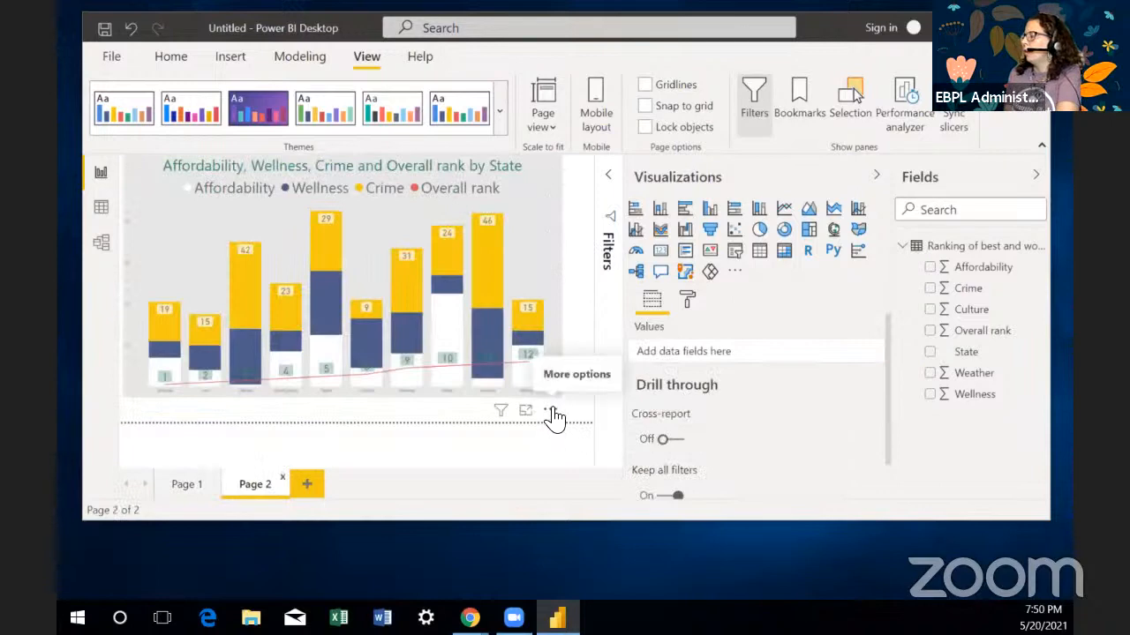
pyautogui.click(544, 271)
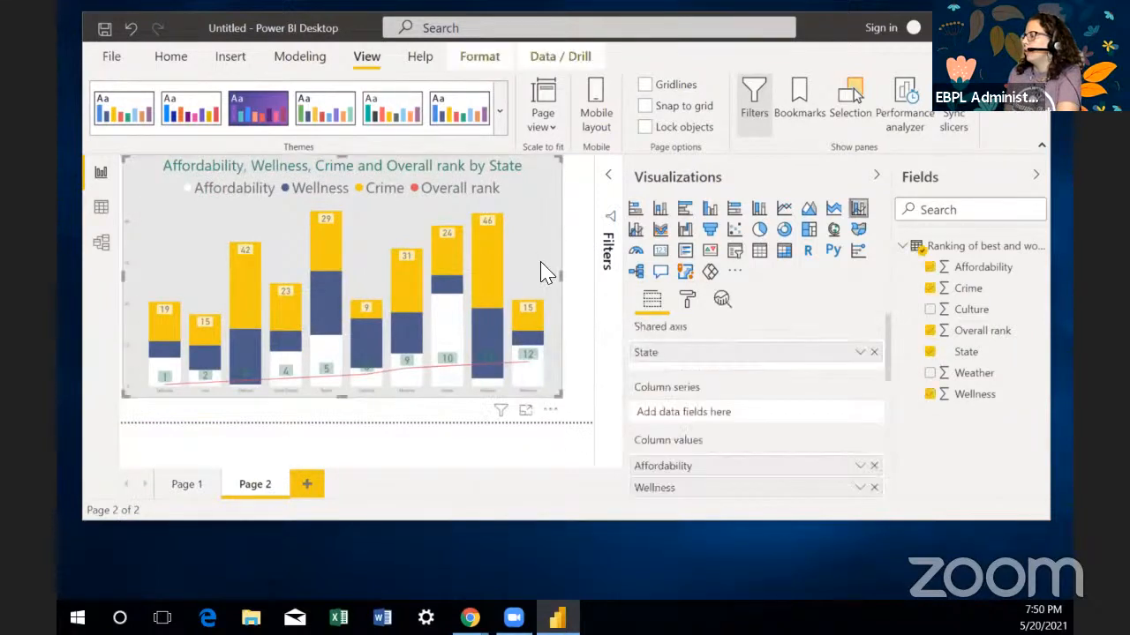
pyautogui.rightClick(544, 271)
pyautogui.moveTo(574, 313)
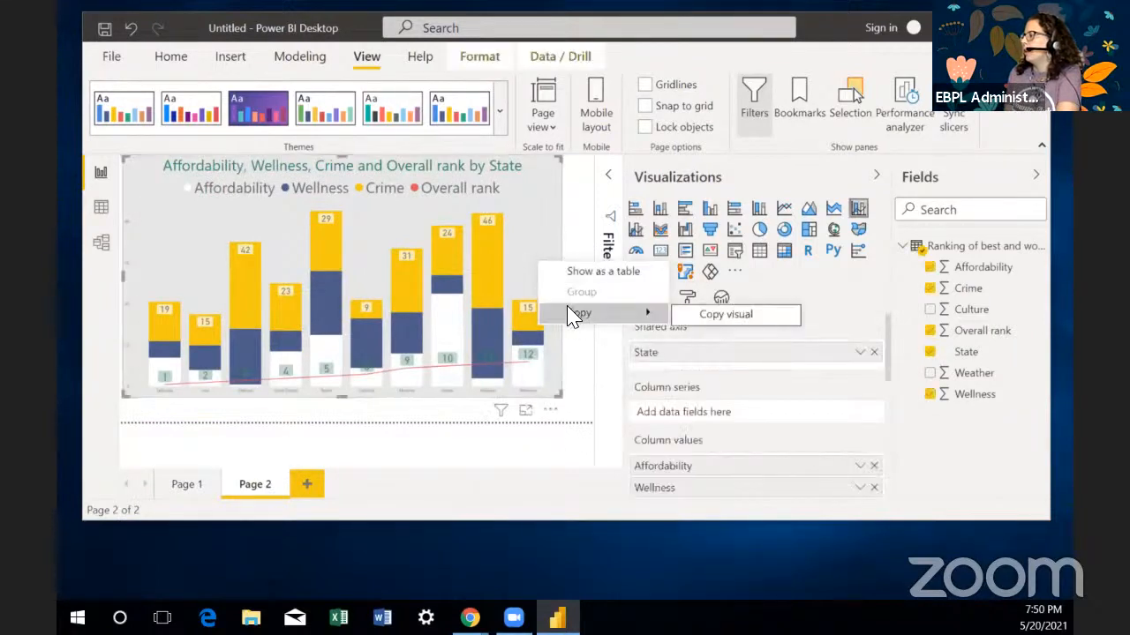
pyautogui.click(695, 321)
pyautogui.click(188, 484)
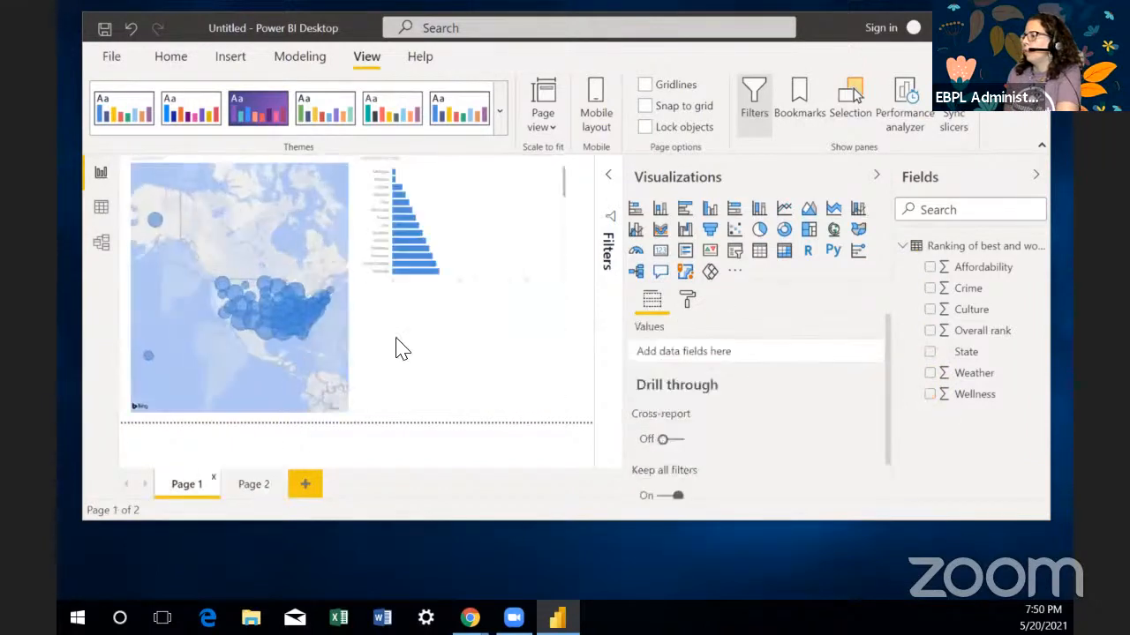
pyautogui.click(412, 334)
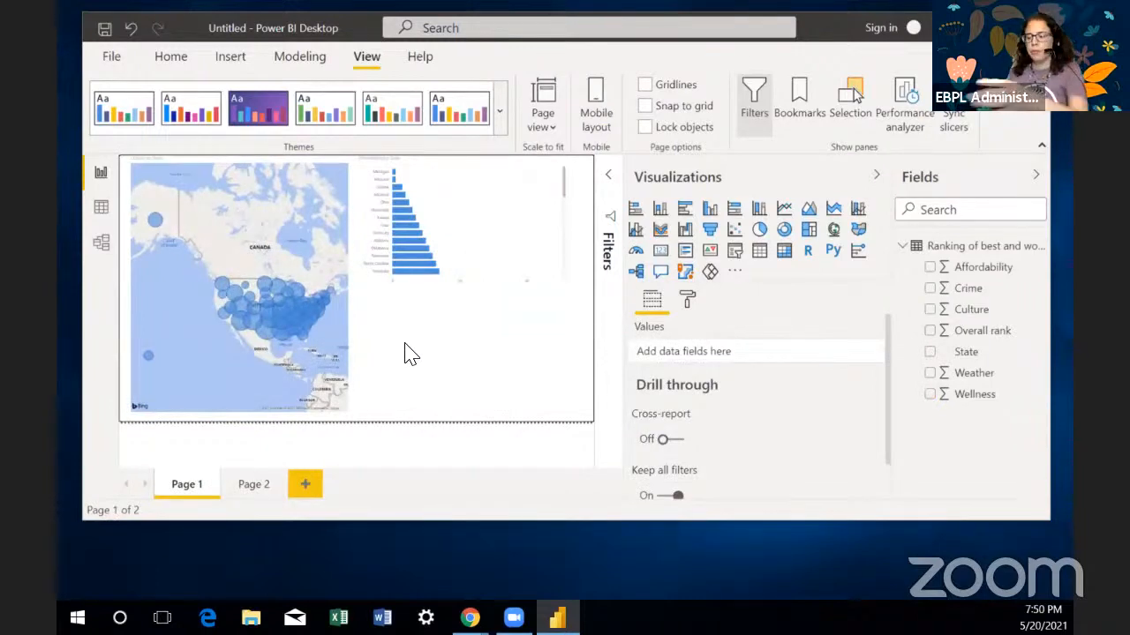
pyautogui.hotkey('ctrl', 'v')
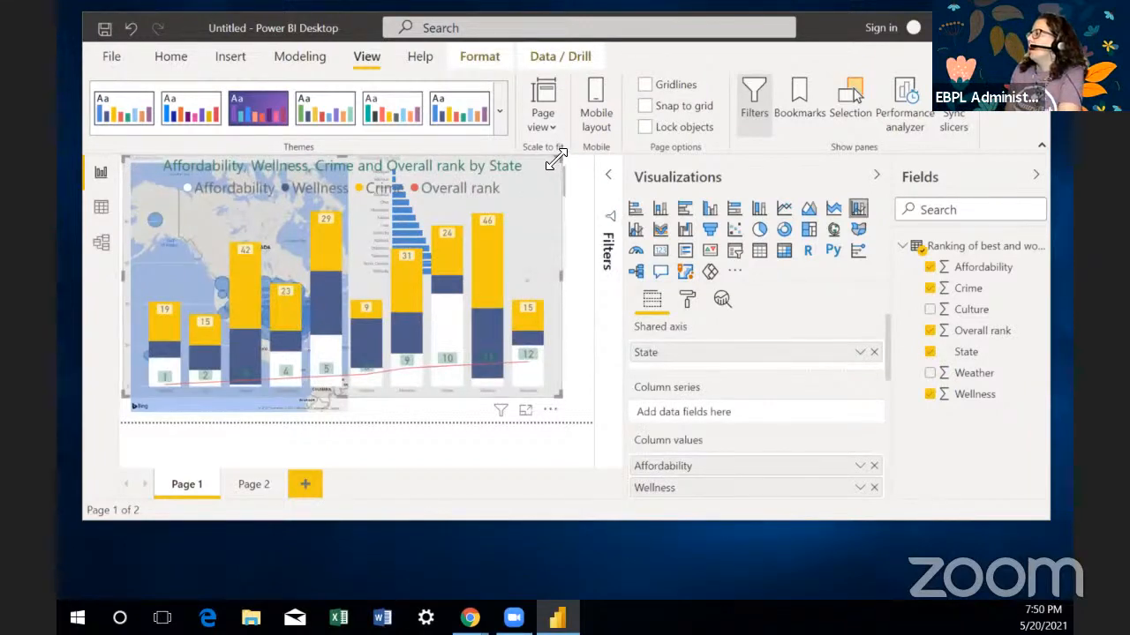
# Step: Resize the pasted combo chart to fit beneath the Affordability bar chart, matching its width and the map's lower edge
pyautogui.moveTo(557, 159); pyautogui.dragTo(518, 290)
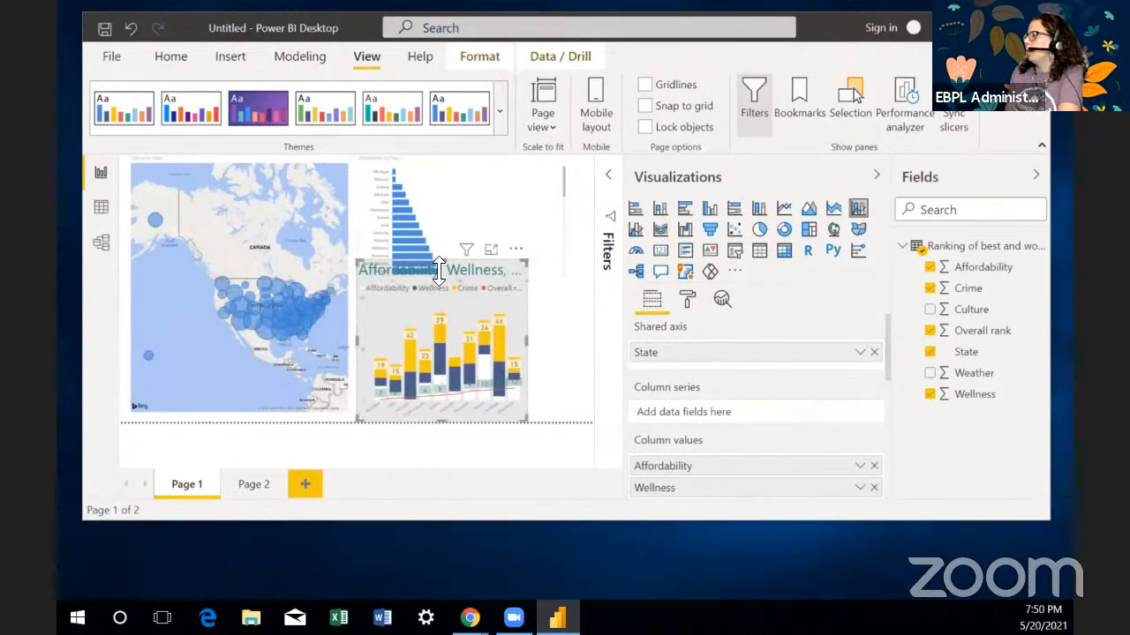
pyautogui.moveTo(439, 269); pyautogui.dragTo(438, 289)
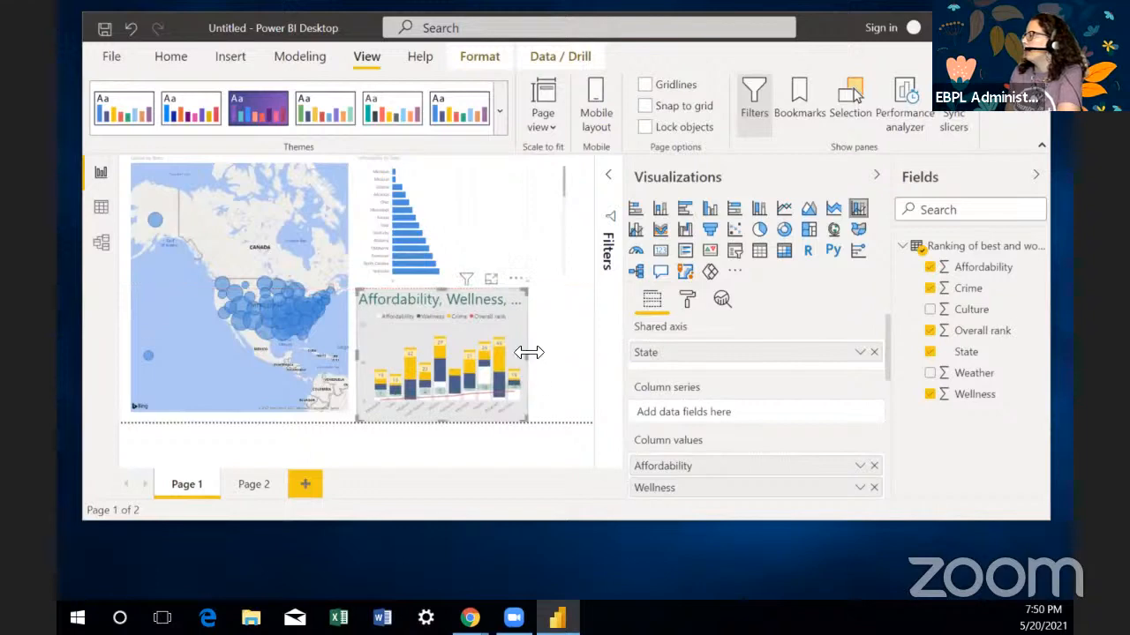
pyautogui.moveTo(527, 353); pyautogui.dragTo(575, 346)
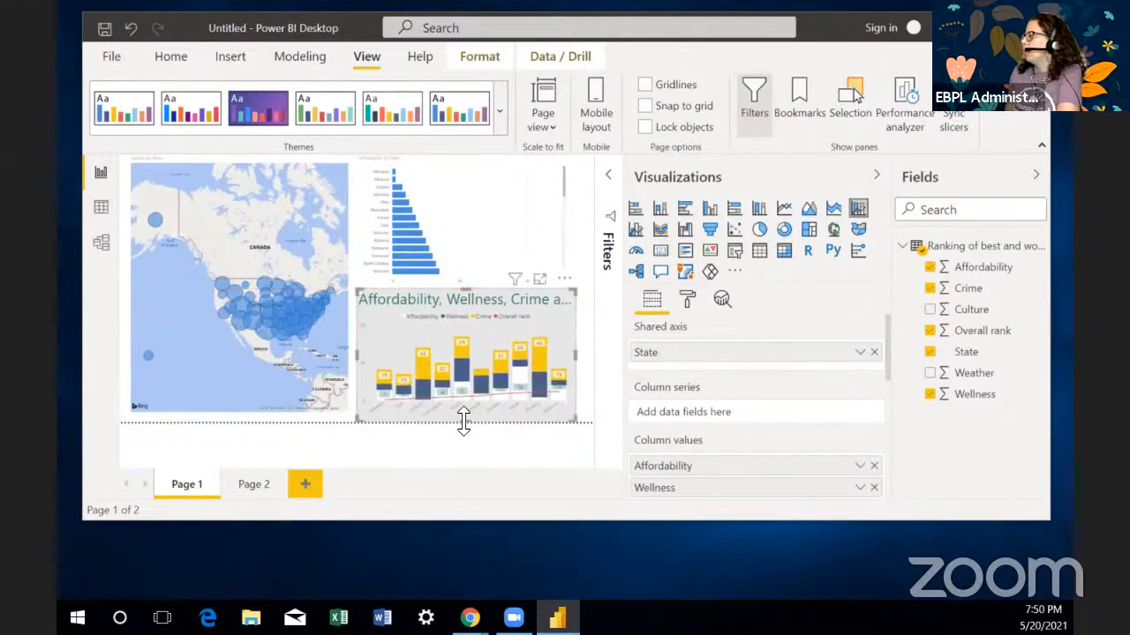
pyautogui.moveTo(467, 420)
pyautogui.mouseDown()
pyautogui.moveTo(466, 398)
pyautogui.moveTo(465, 416)
pyautogui.mouseUp()
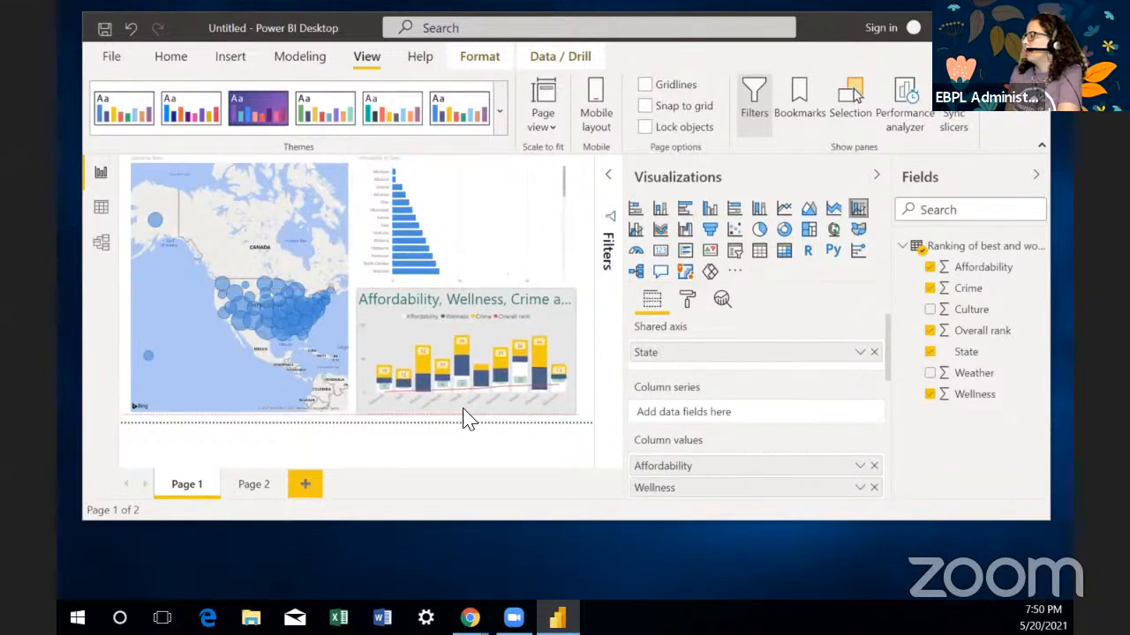
# Step: Select three different state bubbles on the map one at a time to cross-highlight the two charts
pyautogui.click(225, 292)
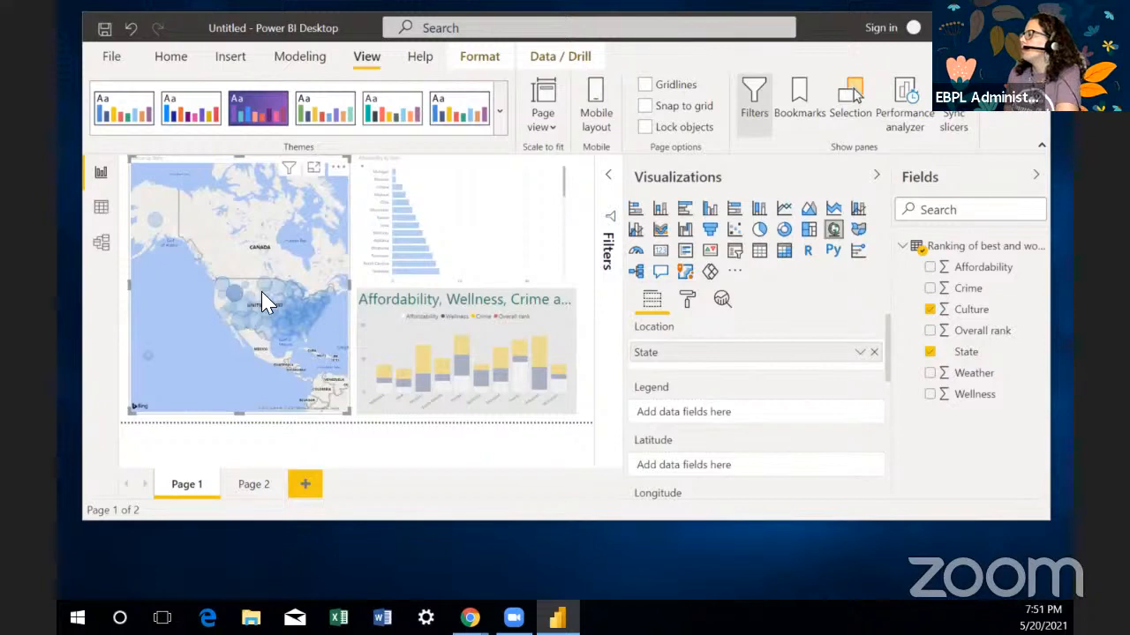
pyautogui.click(266, 320)
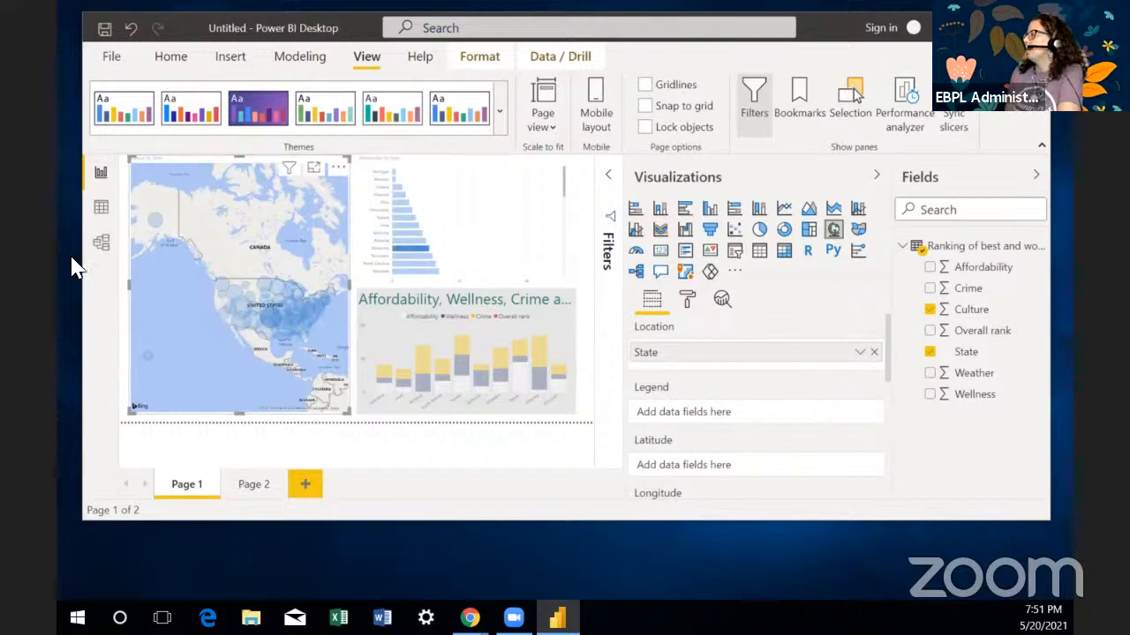
pyautogui.click(260, 339)
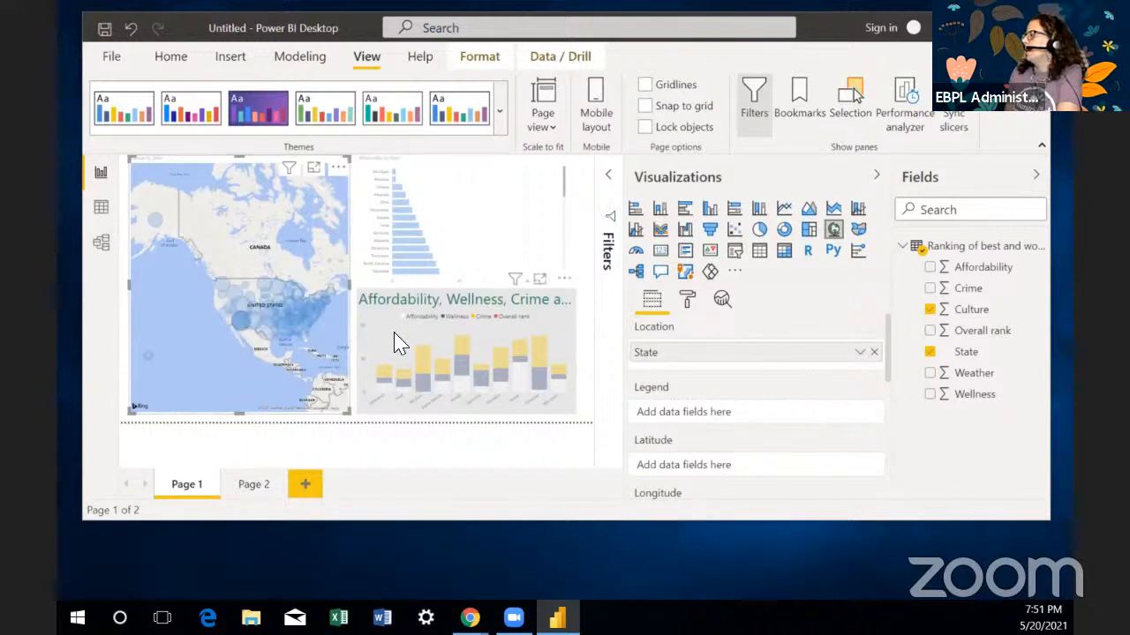
# Step: Clear the map selection and cross-filter the map and Affordability chart by the combo chart's first and second state columns in turn
pyautogui.click(388, 392)
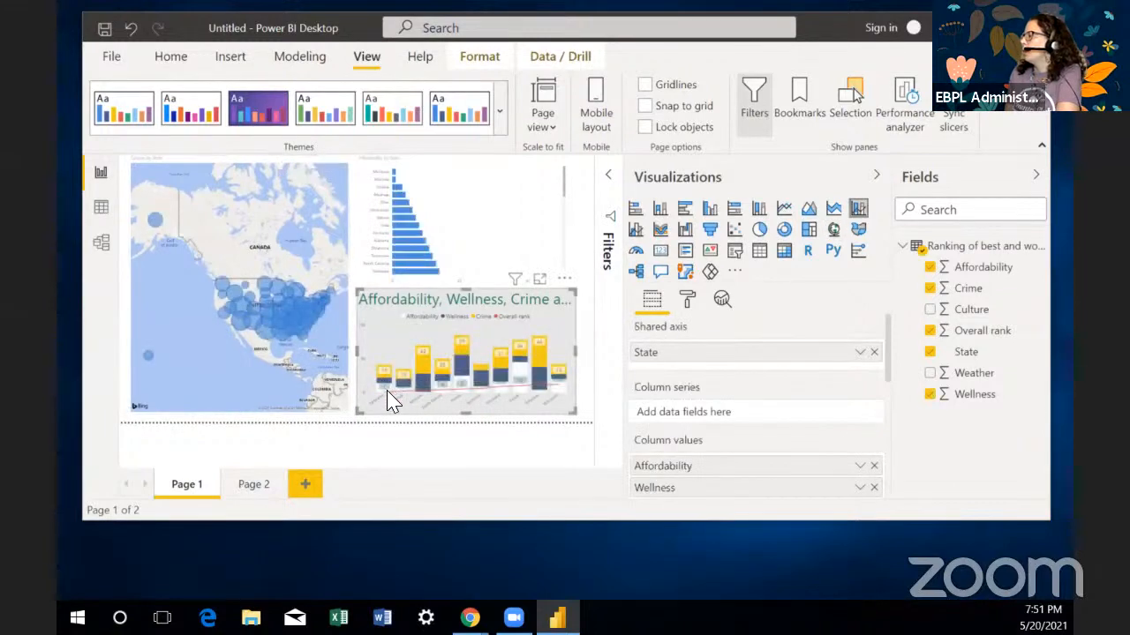
pyautogui.click(385, 379)
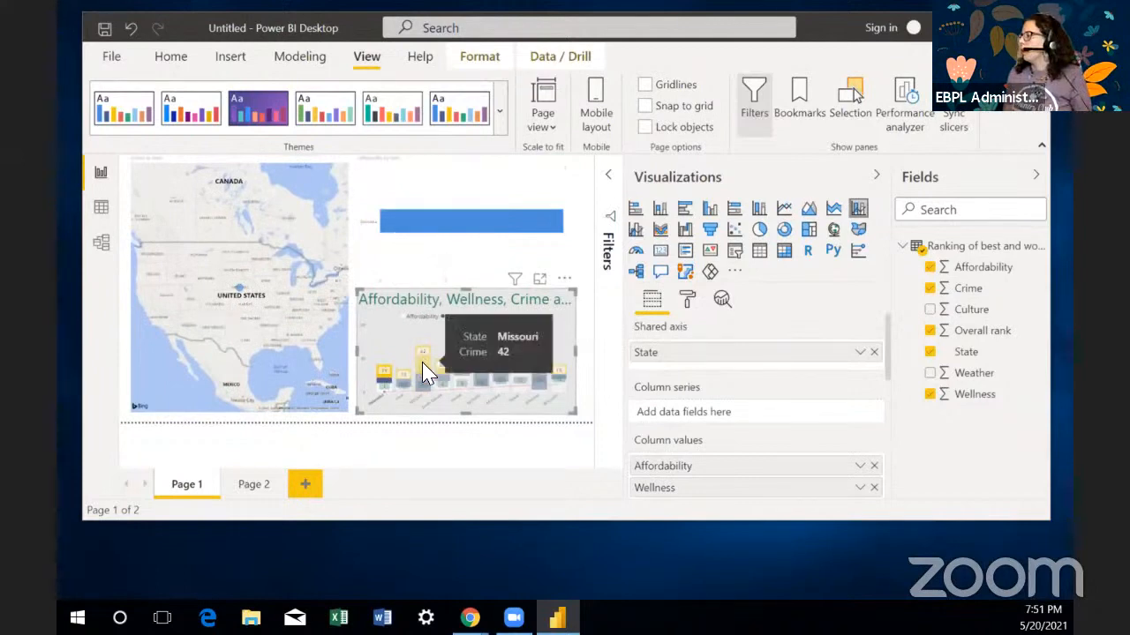
pyautogui.click(404, 381)
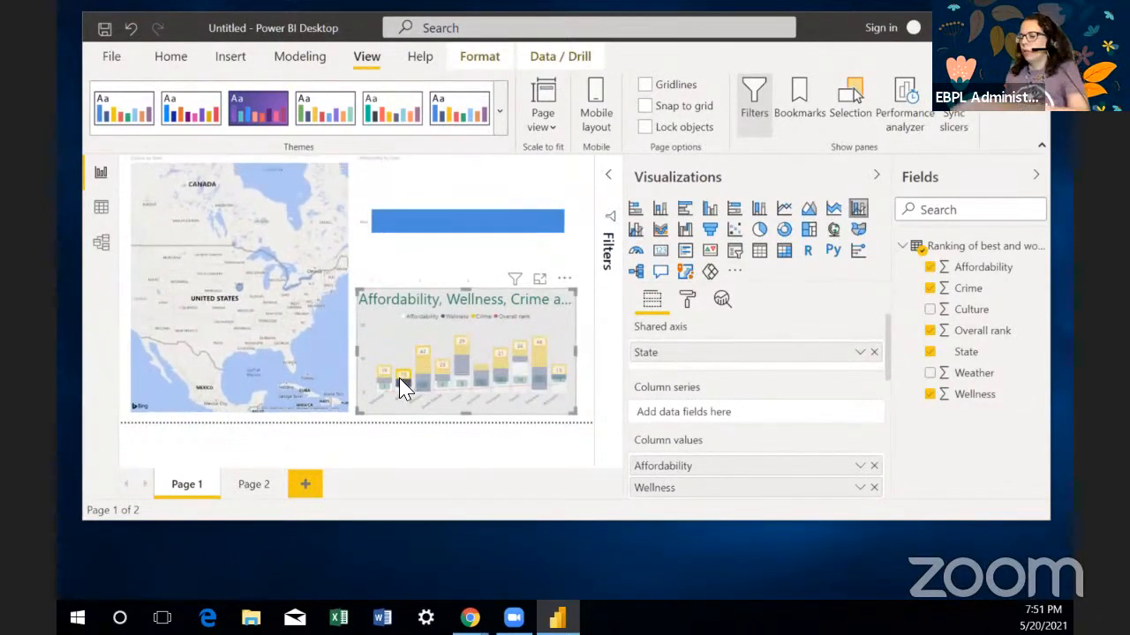
# Step: Extend the combo chart selection to all of its state columns and examine the bubbles on the cross-filtered map
pyautogui.keyDown('ctrl'); pyautogui.click(421, 371); pyautogui.keyUp('ctrl')
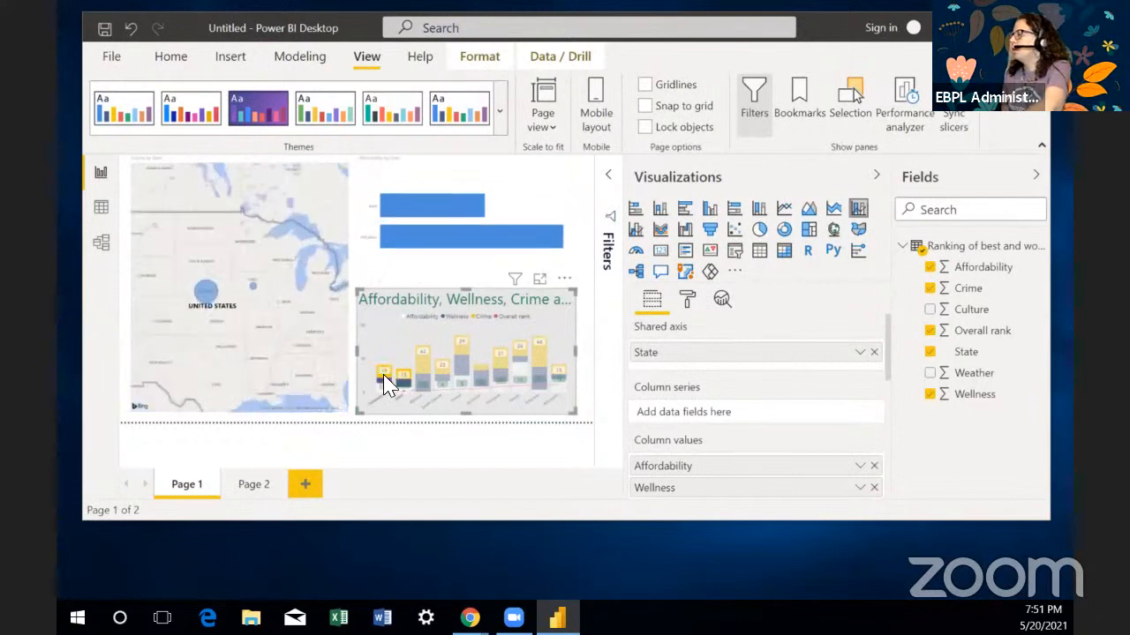
pyautogui.keyDown('ctrl'); pyautogui.click(443, 374); pyautogui.keyUp('ctrl')
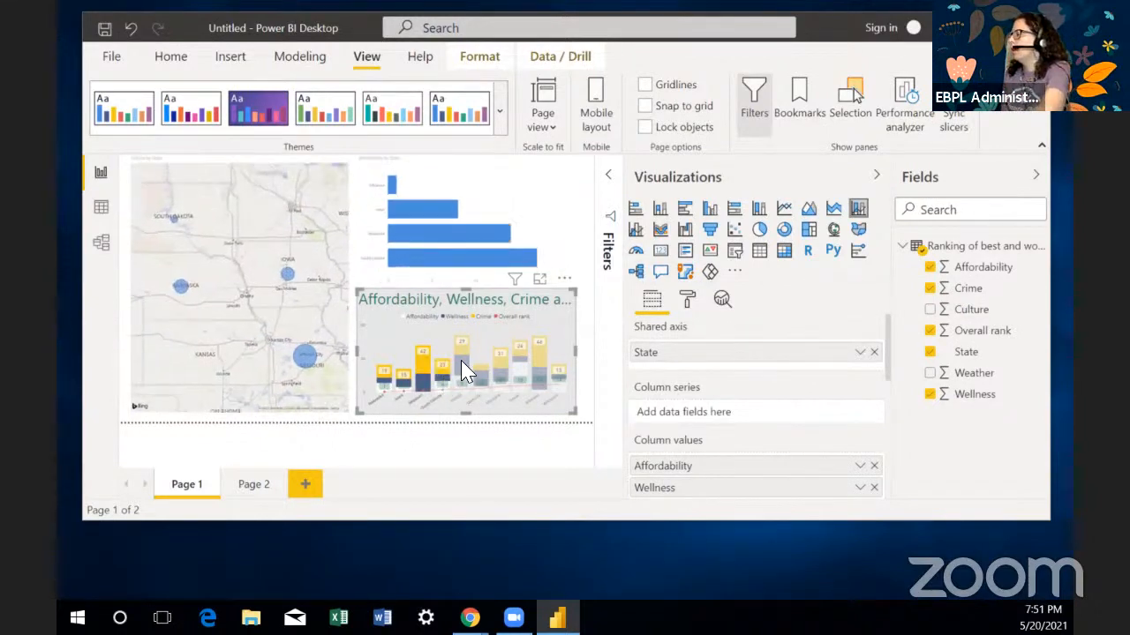
pyautogui.keyDown('ctrl'); pyautogui.click(482, 377); pyautogui.keyUp('ctrl')
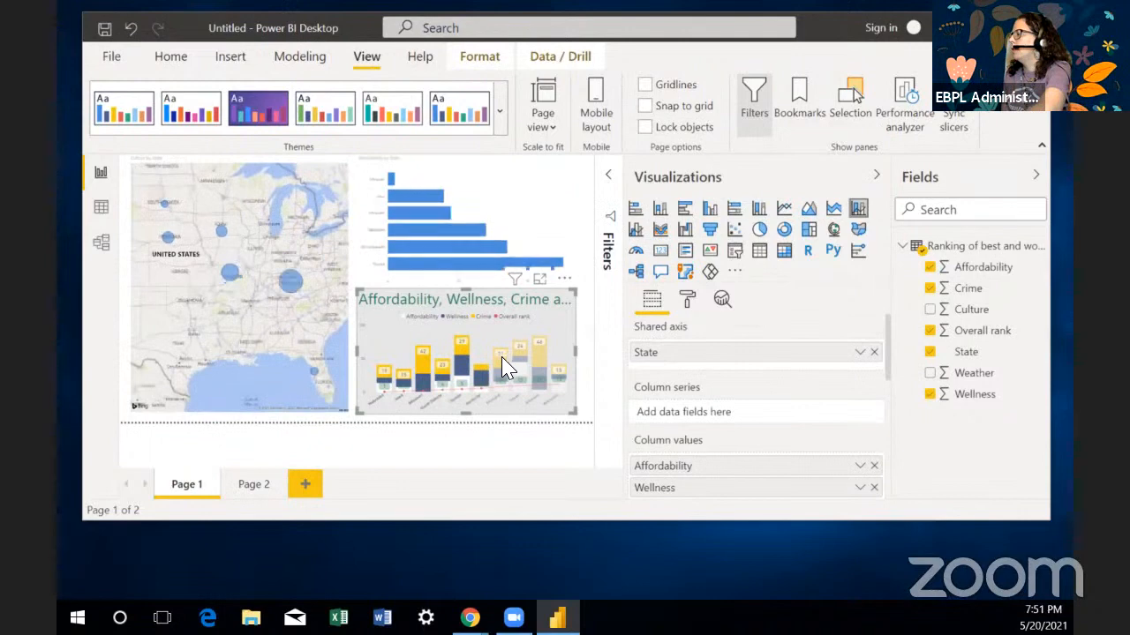
pyautogui.keyDown('ctrl'); pyautogui.click(501, 360); pyautogui.keyUp('ctrl')
pyautogui.keyDown('ctrl'); pyautogui.click(521, 362); pyautogui.keyUp('ctrl')
pyautogui.keyDown('ctrl'); pyautogui.click(536, 372); pyautogui.keyUp('ctrl')
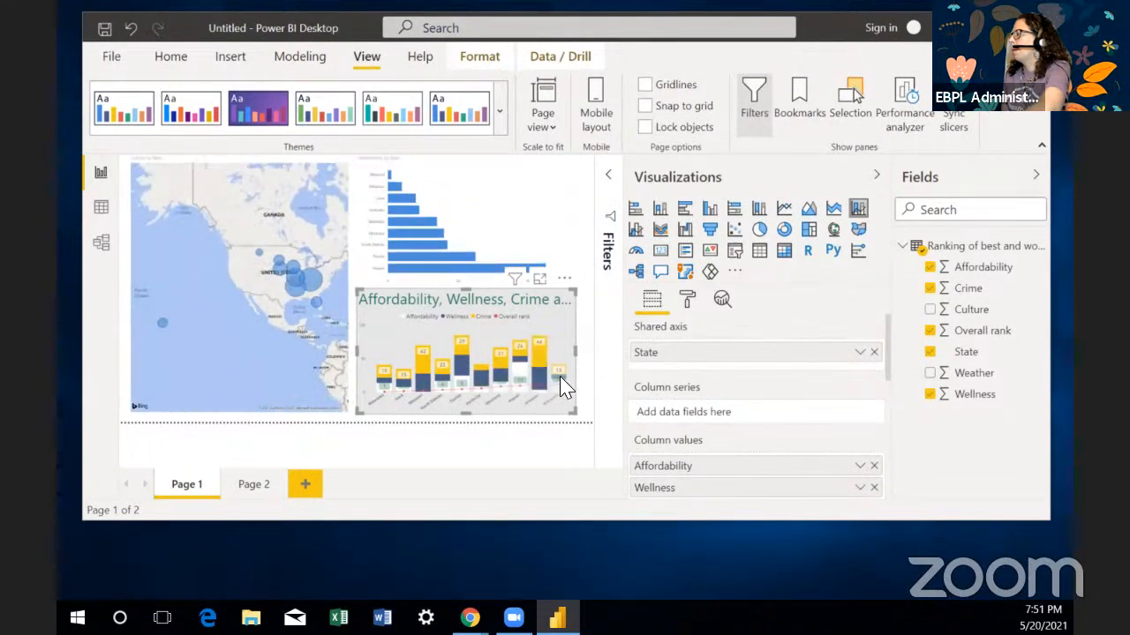
pyautogui.keyDown('ctrl'); pyautogui.click(559, 379); pyautogui.keyUp('ctrl')
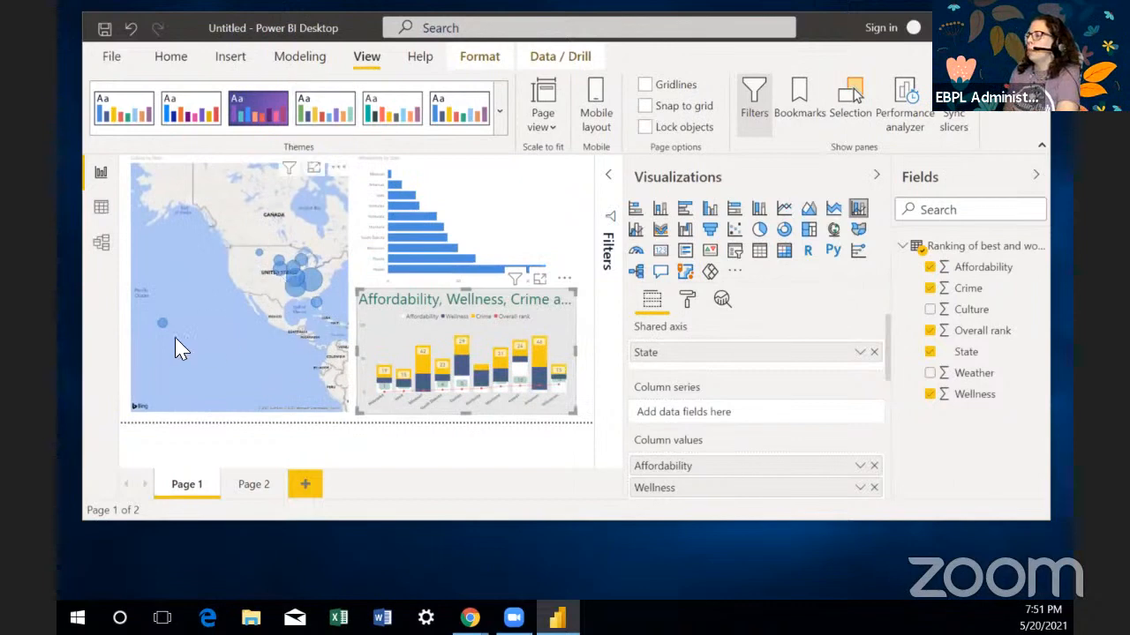
pyautogui.moveTo(163, 322)
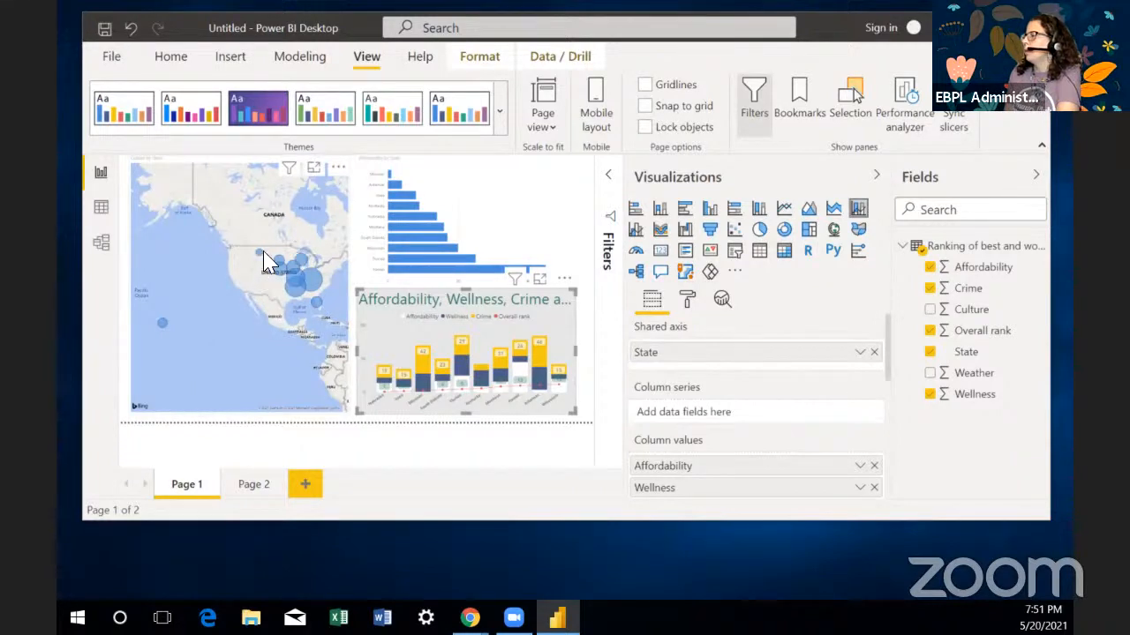
pyautogui.moveTo(260, 263)
pyautogui.moveTo(282, 278)
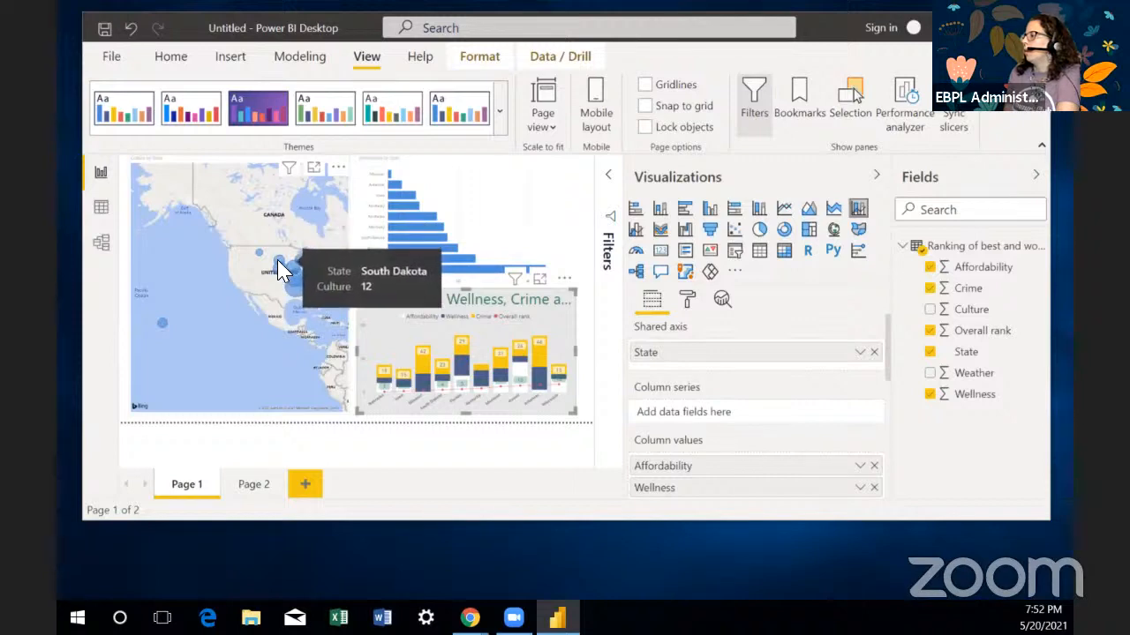
pyautogui.moveTo(300, 301)
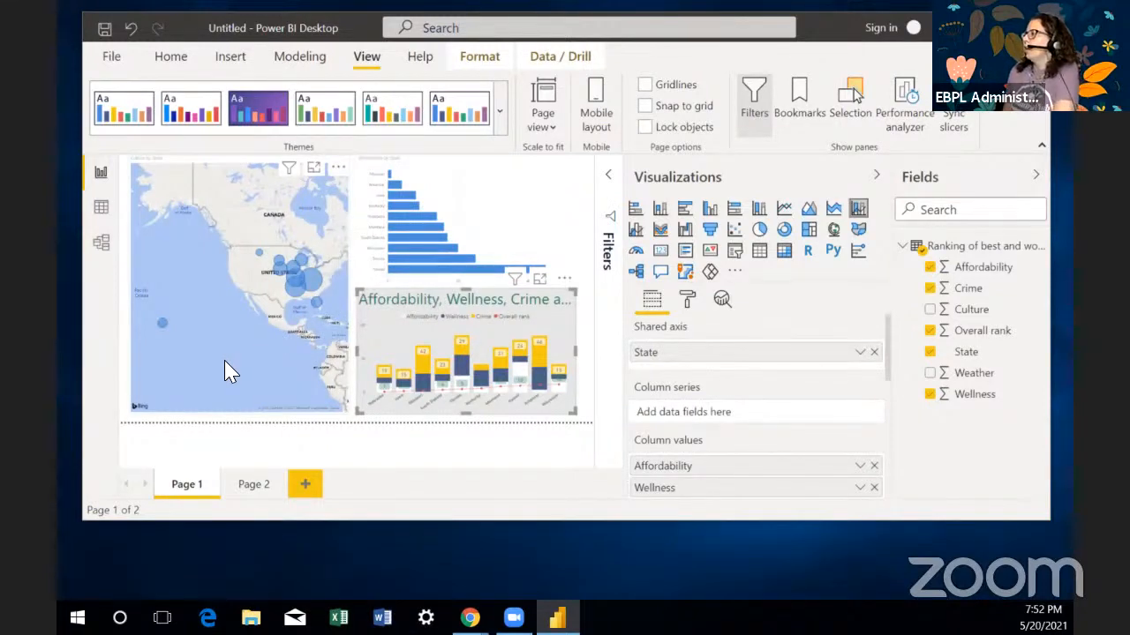
# Step: Save the report in the Downloads folder as a Power BI file named BEST STATE FOR RET
pyautogui.click(173, 59)
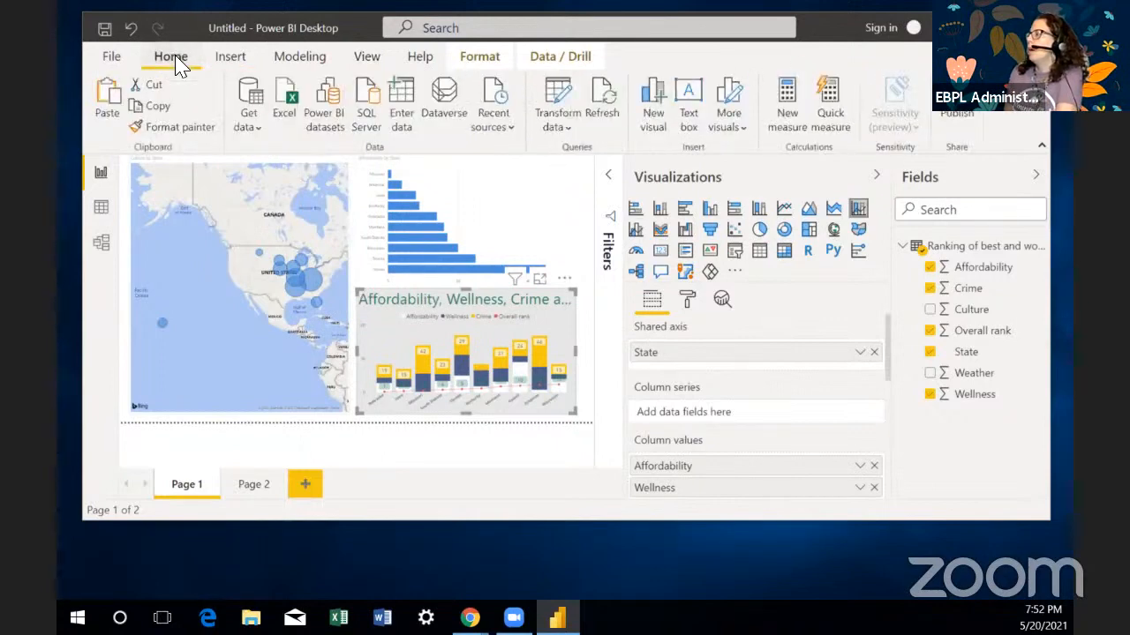
pyautogui.click(113, 59)
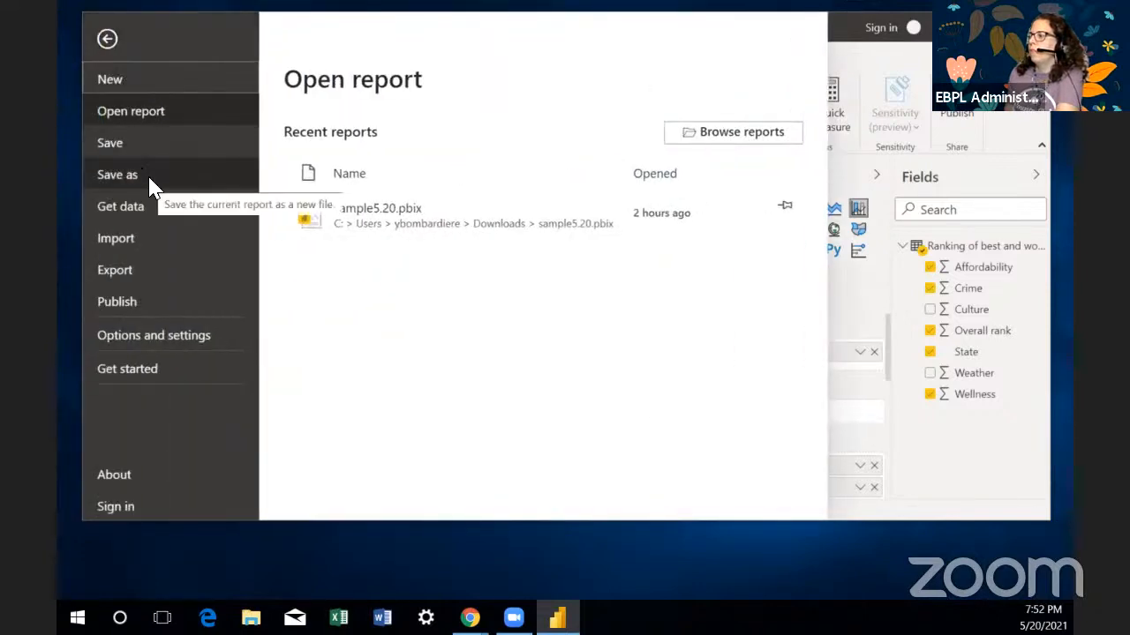
pyautogui.click(121, 143)
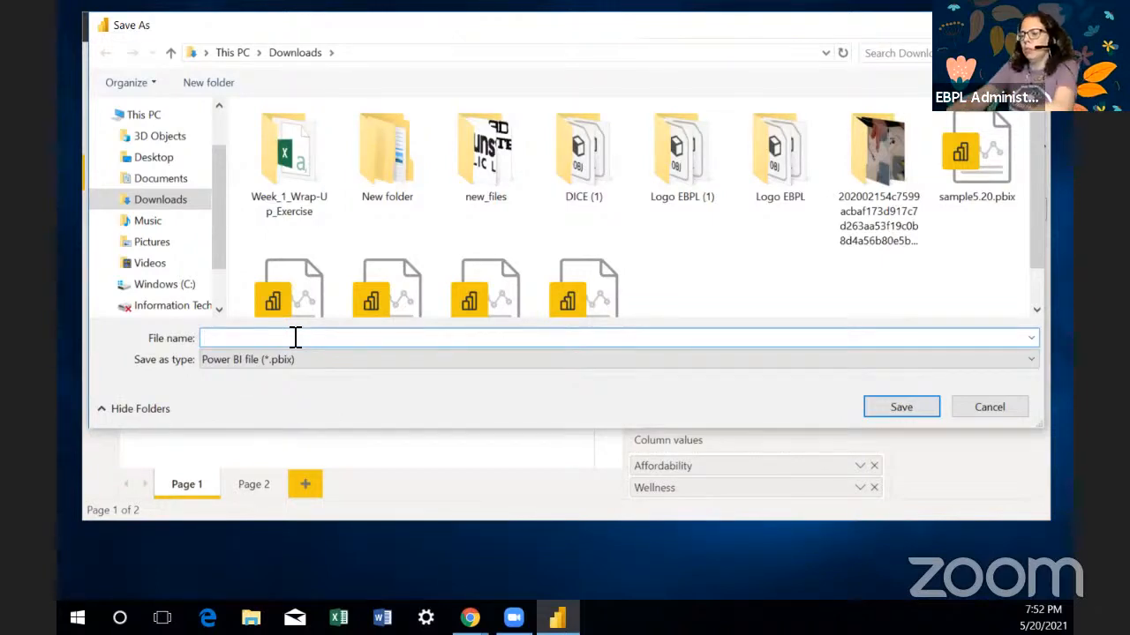
pyautogui.write('BEST STATE FOR RET')
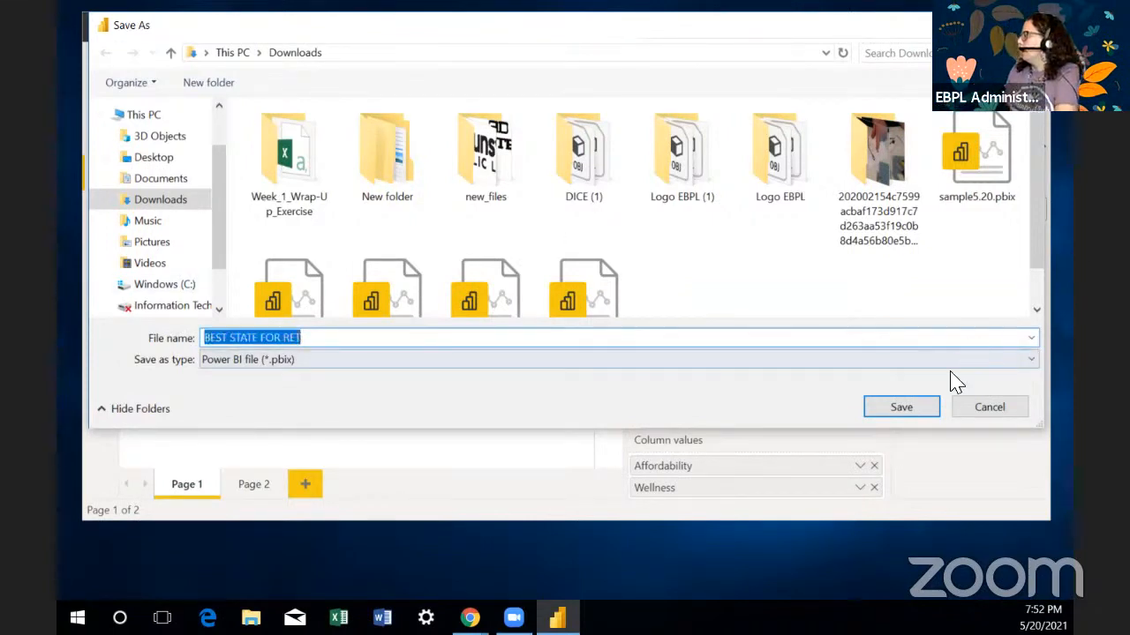
pyautogui.click(918, 411)
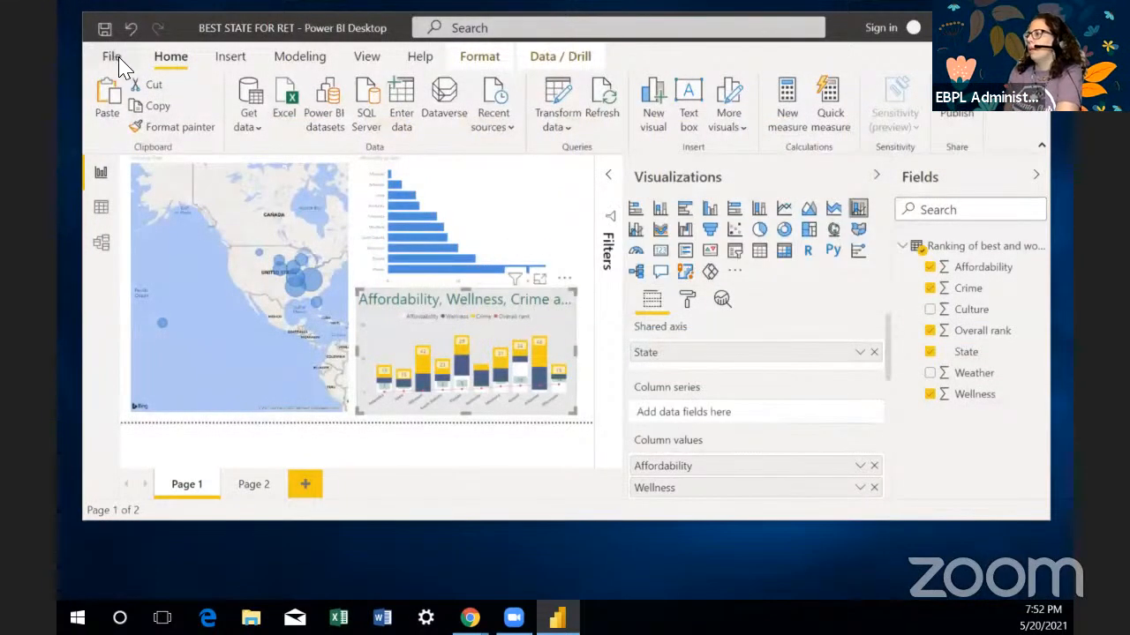
# Step: Export the saved report to PDF
pyautogui.click(112, 56)
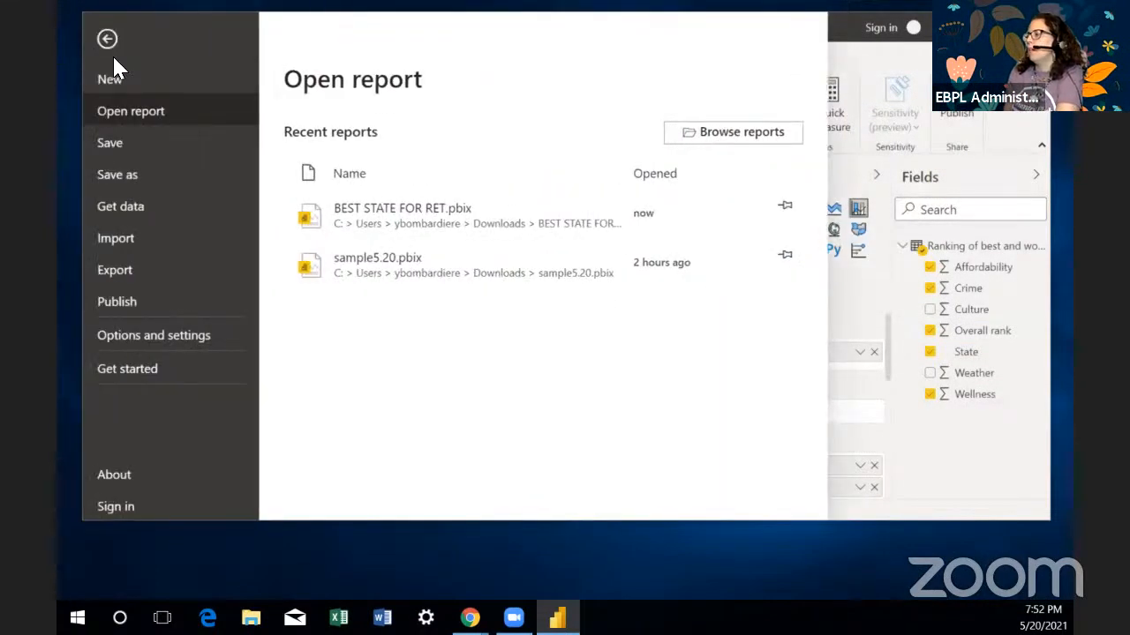
pyautogui.click(131, 267)
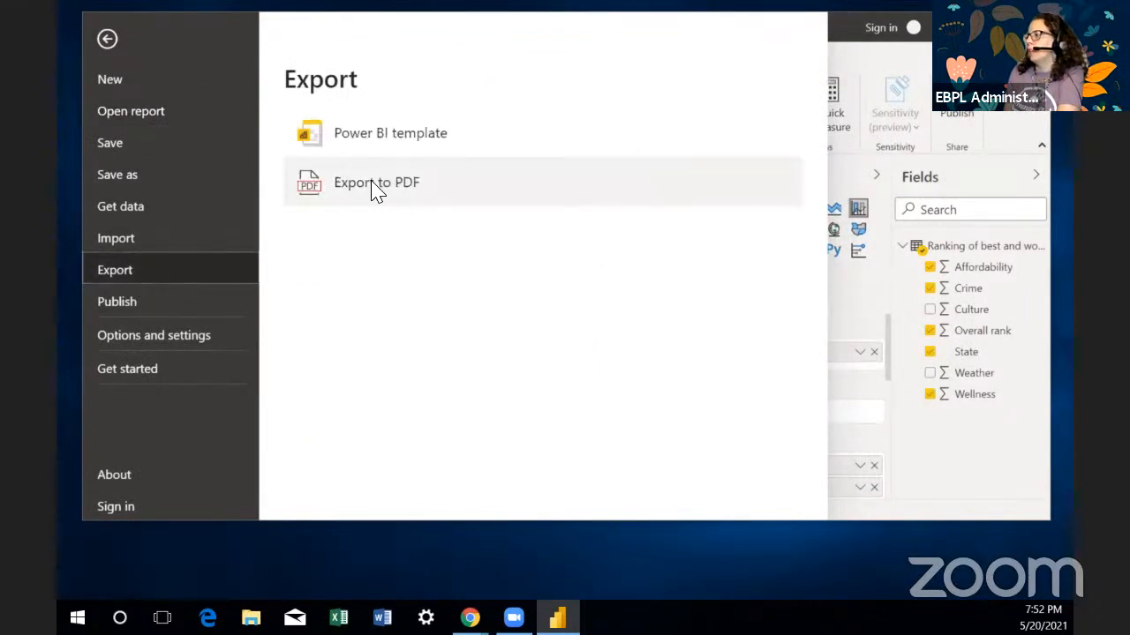
pyautogui.click(373, 185)
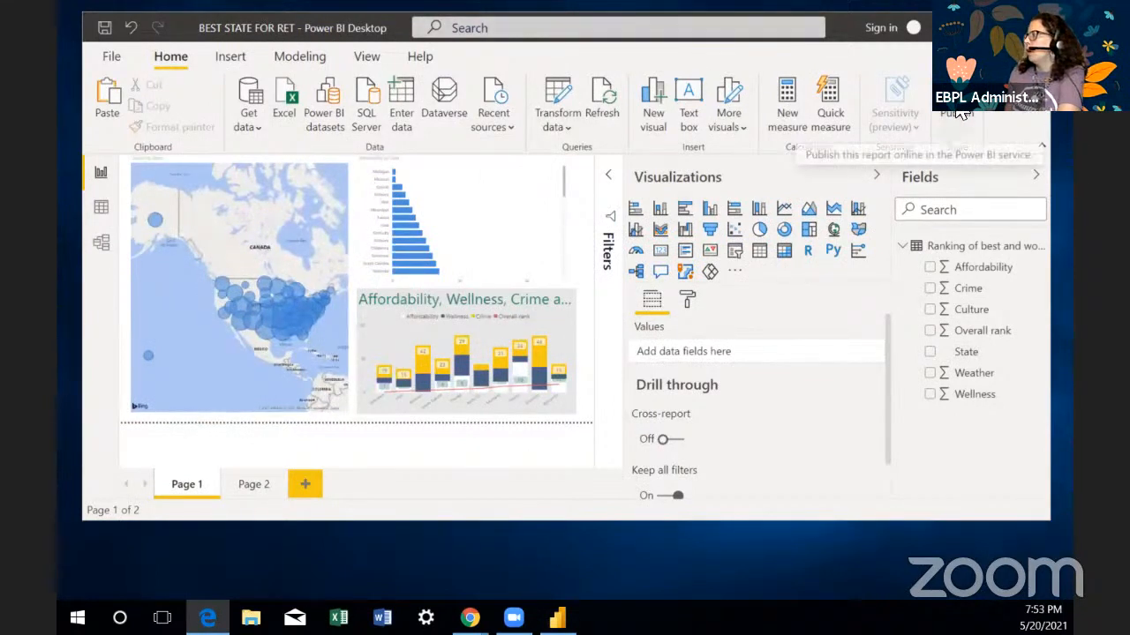
# Step: Start publishing the report to the Power BI service and continue the sign-in with the prefilled email address
pyautogui.click(960, 113)
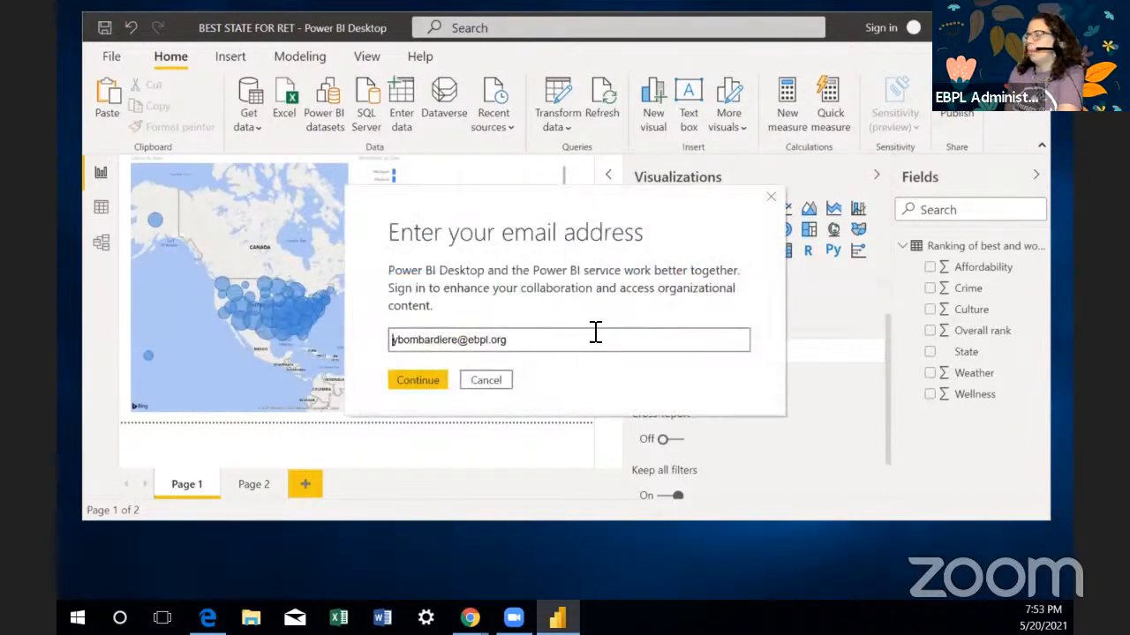
pyautogui.click(418, 380)
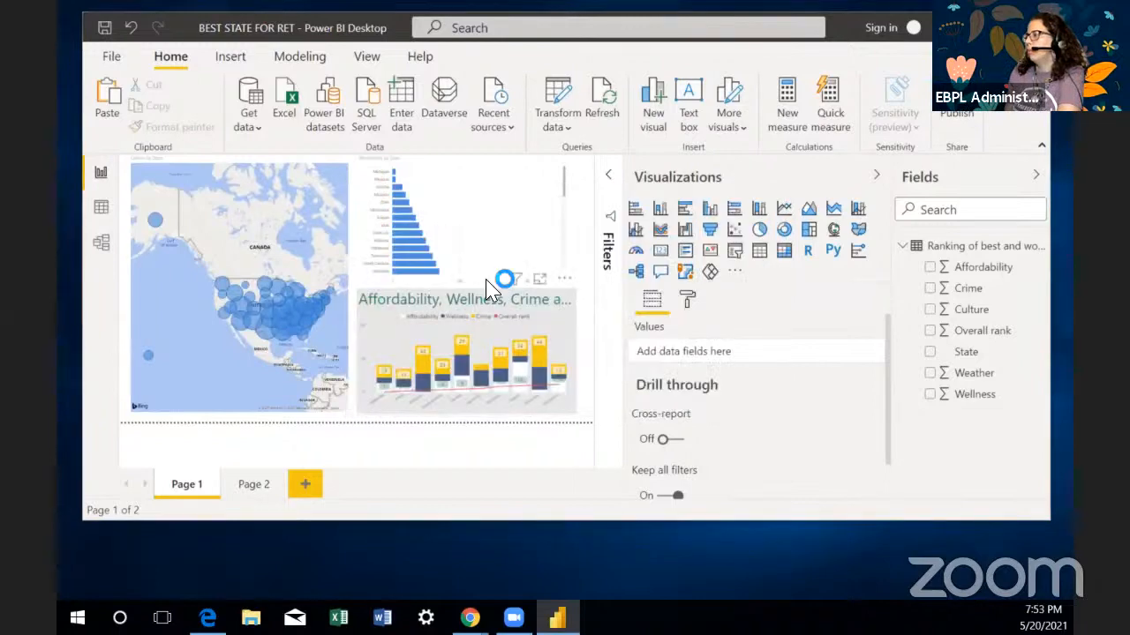